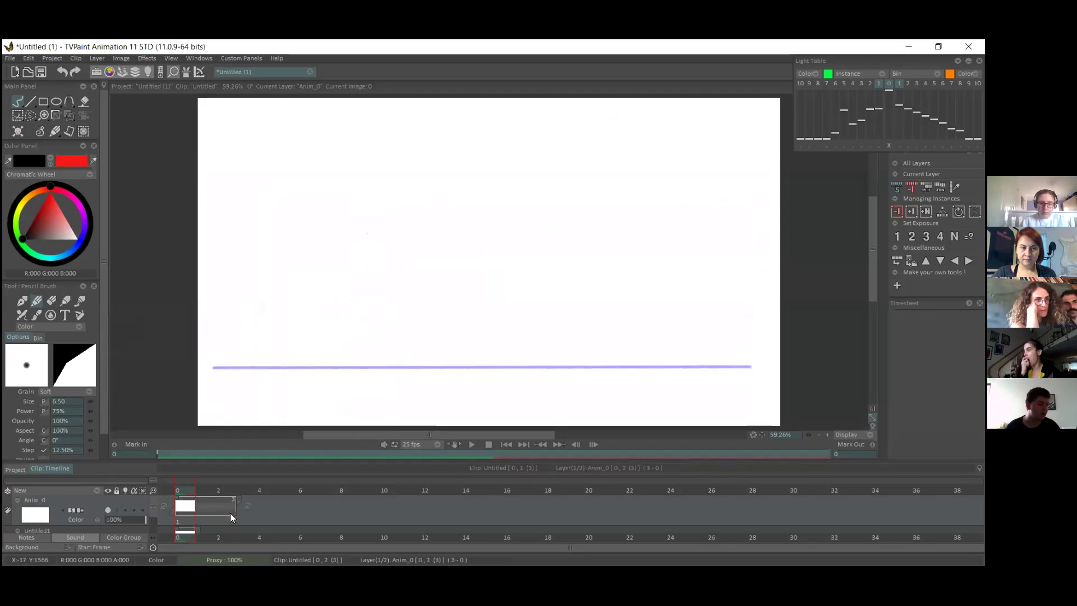
- Shorten the first Anim_0 image to two frames and rough in a dog's head with muzzle, chest oval and hip oval above the ground line
click(205, 509)
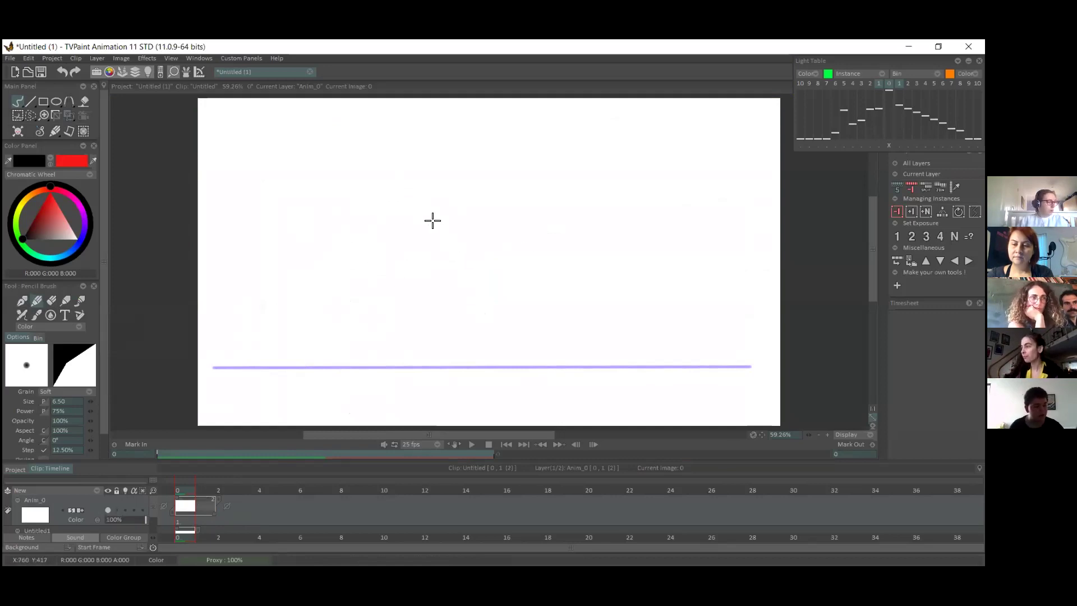
drag(526, 251, 512, 226)
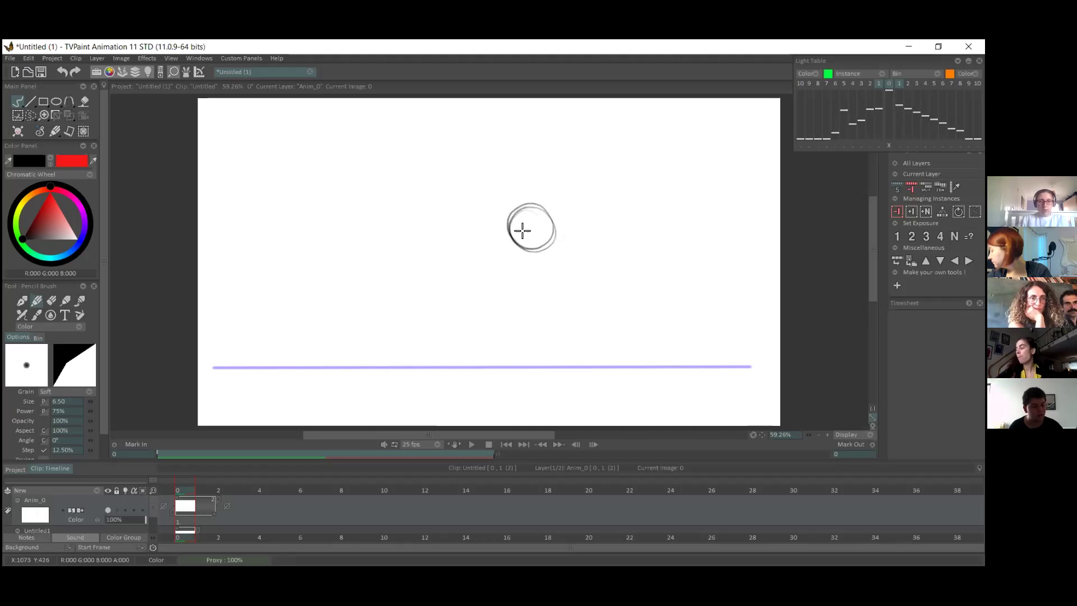
mouse_move(431, 230)
mouse_down()
mouse_move(464, 228)
mouse_move(459, 286)
mouse_move(494, 248)
mouse_move(451, 245)
mouse_up()
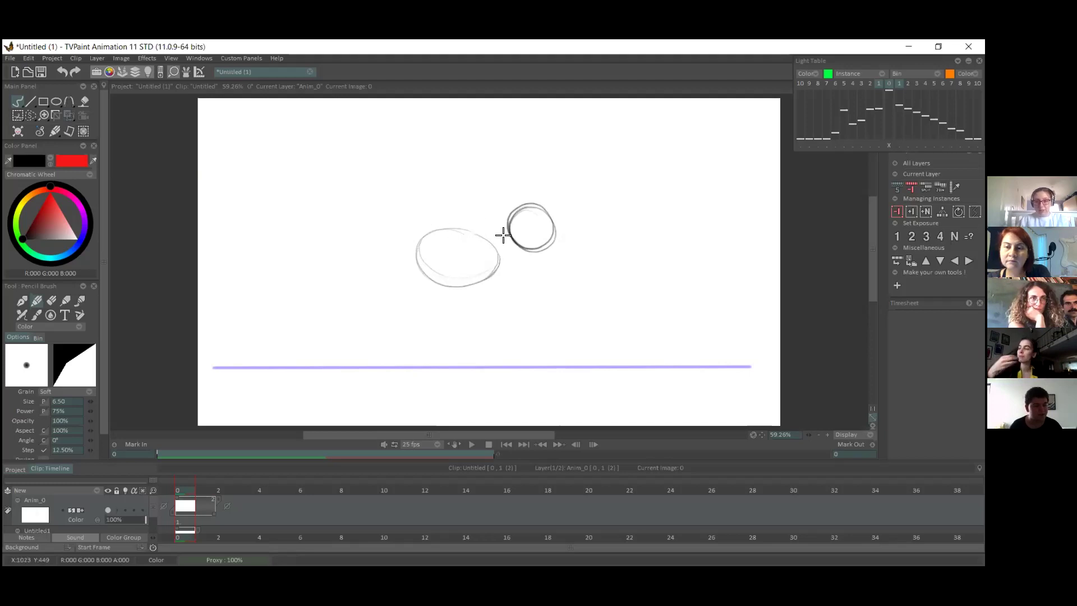
mouse_move(365, 236)
mouse_down()
mouse_move(371, 265)
mouse_move(370, 230)
mouse_move(426, 229)
mouse_up()
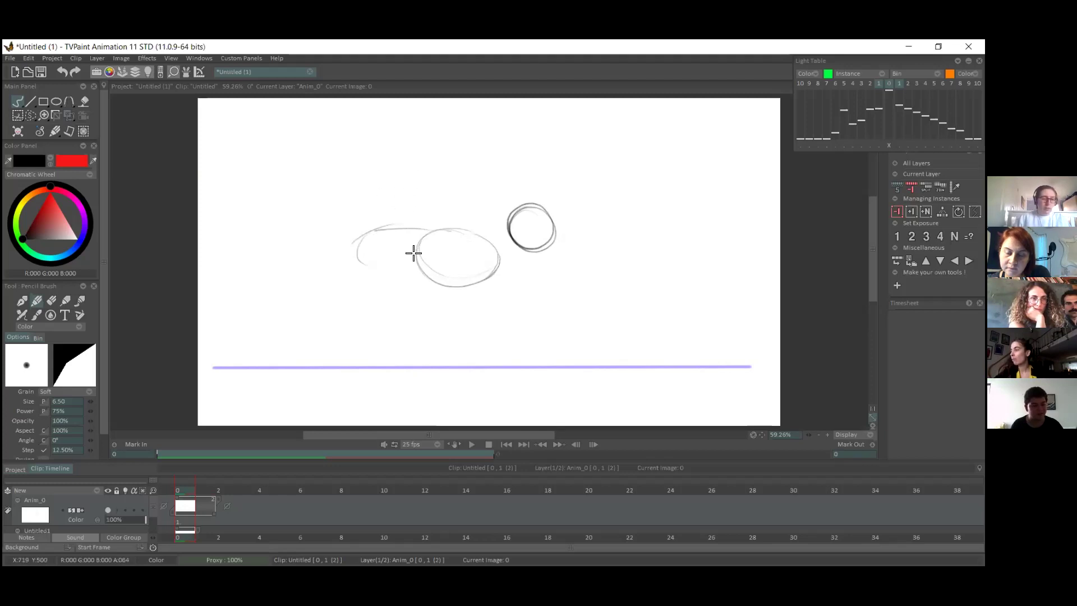
mouse_move(365, 234)
mouse_down()
mouse_move(385, 234)
mouse_move(379, 266)
mouse_move(361, 257)
mouse_move(524, 212)
mouse_move(476, 235)
mouse_move(512, 252)
mouse_move(546, 250)
mouse_move(563, 231)
mouse_move(530, 209)
mouse_up()
mouse_move(463, 236)
mouse_down()
mouse_move(435, 281)
mouse_move(485, 281)
mouse_up()
mouse_move(326, 251)
mouse_down()
mouse_move(332, 241)
mouse_move(369, 263)
mouse_up()
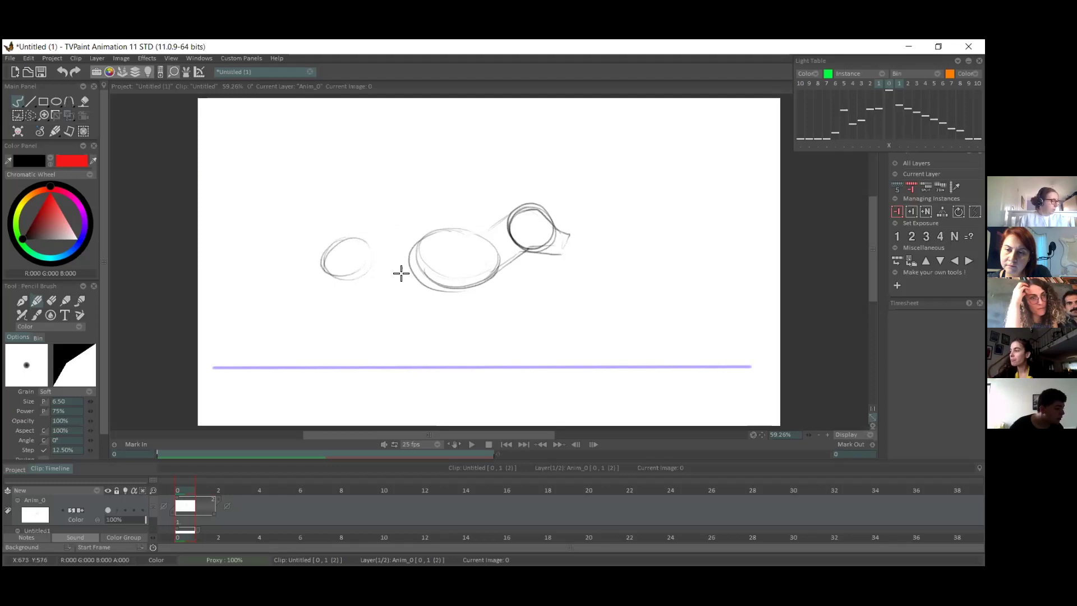
- Sketch the near front leg planted on the ground line with its shoulder curve, and erase the stray chest lines around the shoulder
mouse_move(445, 284)
mouse_down()
mouse_move(443, 320)
mouse_move(457, 361)
mouse_move(471, 362)
mouse_up()
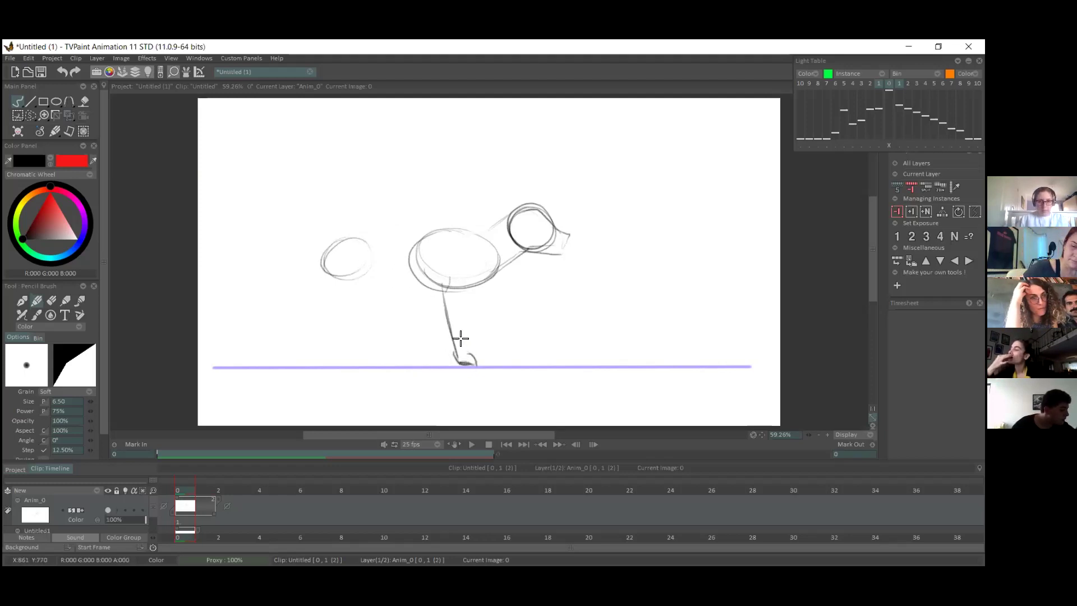
key(ctrl+z)
key(ctrl+z)
mouse_move(457, 353)
mouse_down()
mouse_move(469, 368)
mouse_move(448, 323)
mouse_move(461, 301)
mouse_move(461, 235)
mouse_move(474, 243)
mouse_move(464, 305)
mouse_move(446, 320)
mouse_move(468, 331)
mouse_move(469, 354)
mouse_up()
key(ctrl+z)
mouse_move(465, 315)
mouse_down()
mouse_move(462, 355)
mouse_move(482, 368)
mouse_up()
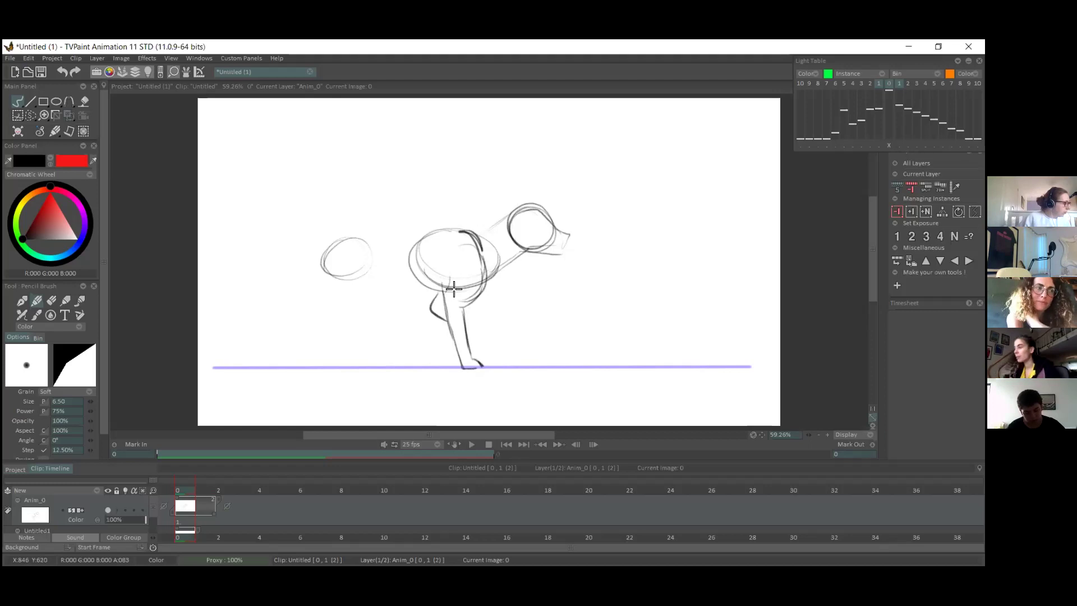
key(e)
mouse_move(459, 238)
mouse_down()
mouse_move(477, 270)
mouse_move(459, 234)
mouse_move(481, 260)
mouse_move(482, 278)
mouse_up()
click(35, 301)
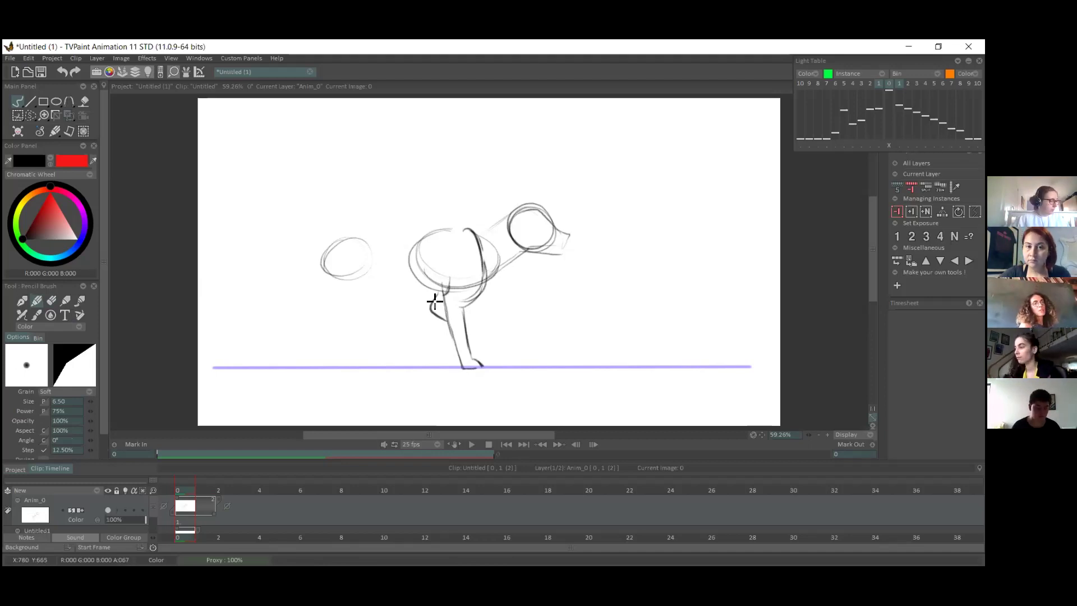
- Sketch the far front leg lifted and bent in front of the planted one
drag(461, 307, 500, 338)
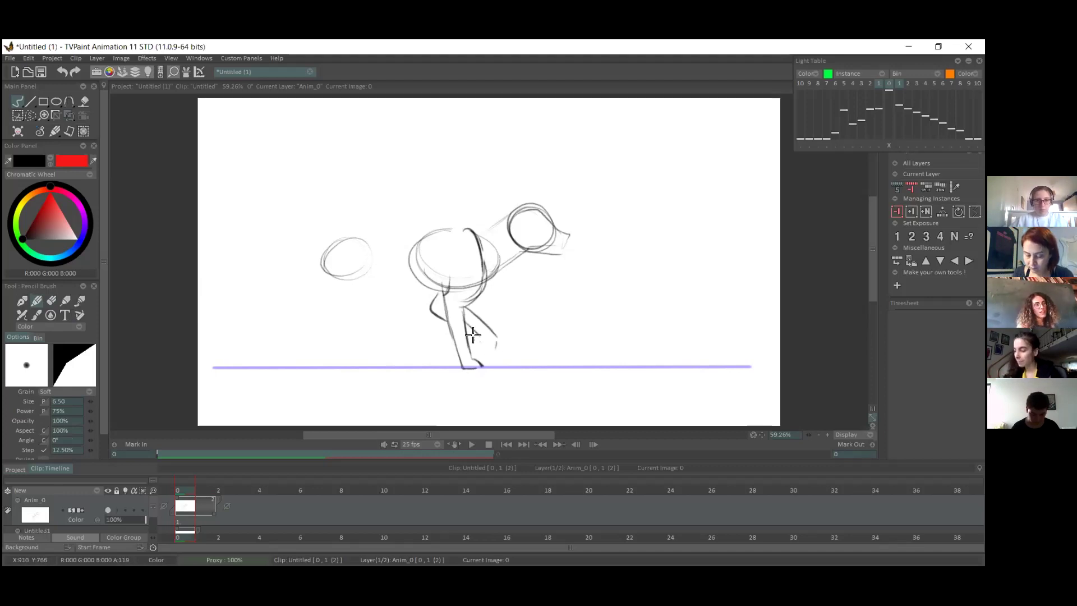
key(ctrl+z)
mouse_move(462, 309)
mouse_down()
mouse_move(493, 348)
mouse_move(481, 325)
mouse_move(483, 338)
mouse_up()
key(ctrl+z)
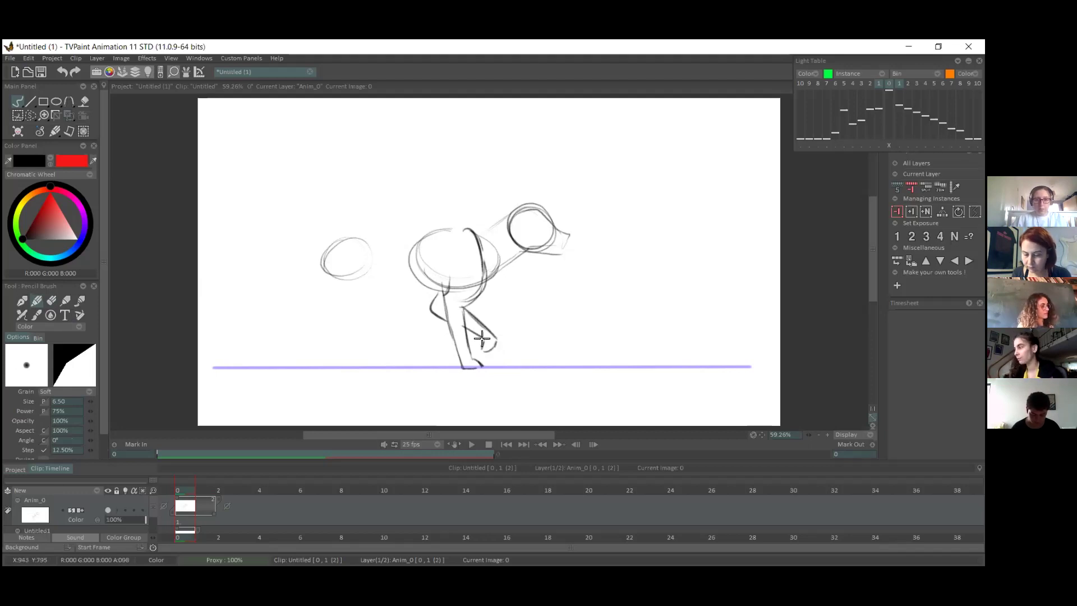
- Draw the belly and back lines connecting the chest to the hips
mouse_move(401, 277)
mouse_down()
mouse_move(349, 274)
mouse_move(364, 275)
mouse_up()
mouse_move(368, 228)
mouse_down()
mouse_move(349, 274)
mouse_move(387, 233)
mouse_up()
mouse_move(366, 229)
mouse_down()
mouse_move(469, 242)
mouse_move(368, 233)
mouse_move(340, 261)
mouse_move(348, 244)
mouse_move(348, 265)
mouse_move(367, 279)
mouse_move(353, 280)
mouse_move(364, 271)
mouse_move(439, 292)
mouse_up()
key(ctrl+z)
key(ctrl+z)
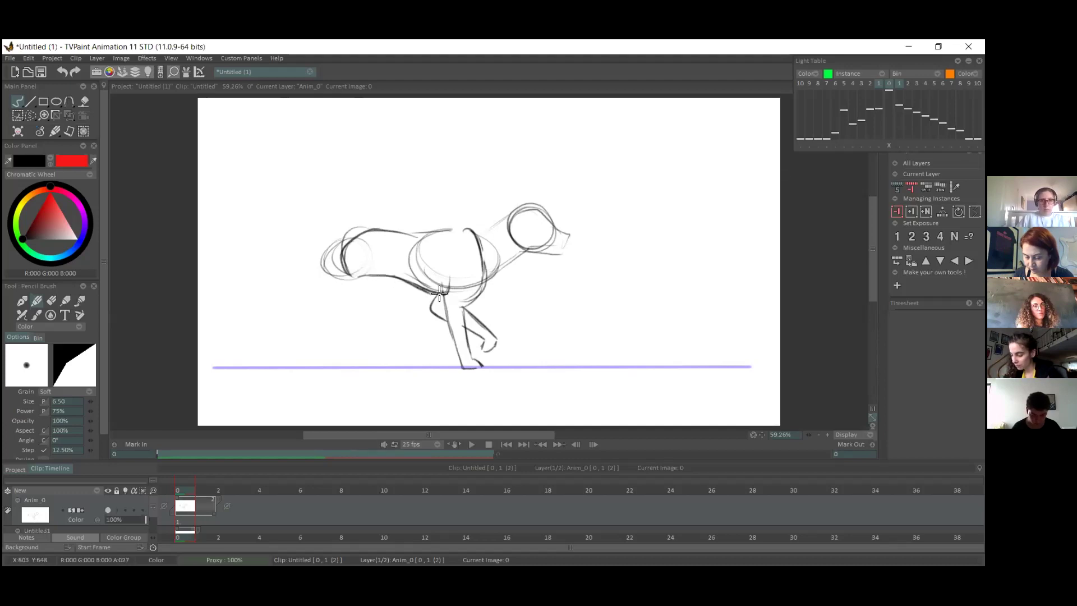
- Sketch both hind legs down to the ground line, the near one stretched back and the far one placed forward under the belly
mouse_move(339, 229)
mouse_down()
mouse_move(342, 255)
mouse_move(301, 369)
mouse_move(323, 367)
mouse_move(312, 357)
mouse_move(317, 310)
mouse_up()
key(ctrl+z)
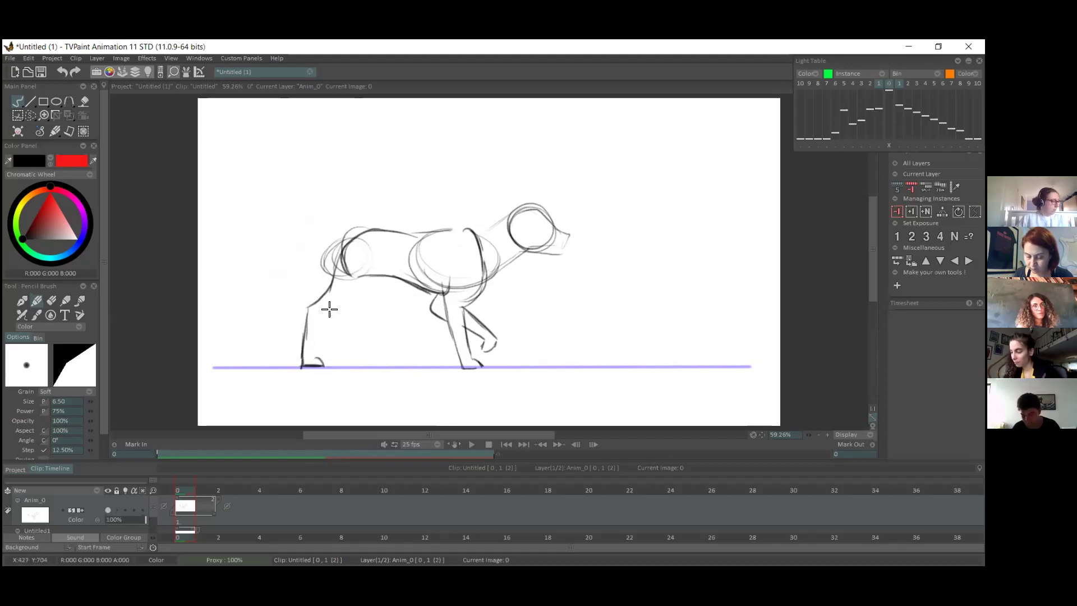
mouse_move(373, 284)
mouse_down()
mouse_move(316, 324)
mouse_move(313, 356)
mouse_up()
mouse_move(363, 301)
mouse_down()
mouse_move(375, 323)
mouse_move(363, 338)
mouse_up()
key(ctrl+z)
mouse_move(368, 293)
mouse_down()
mouse_move(361, 330)
mouse_move(382, 362)
mouse_move(389, 281)
mouse_move(348, 273)
mouse_move(328, 250)
mouse_move(364, 227)
mouse_up()
- Erase the extra construction lines around the hips and redraw the rump and far hind thigh contours with the pencil
click(52, 300)
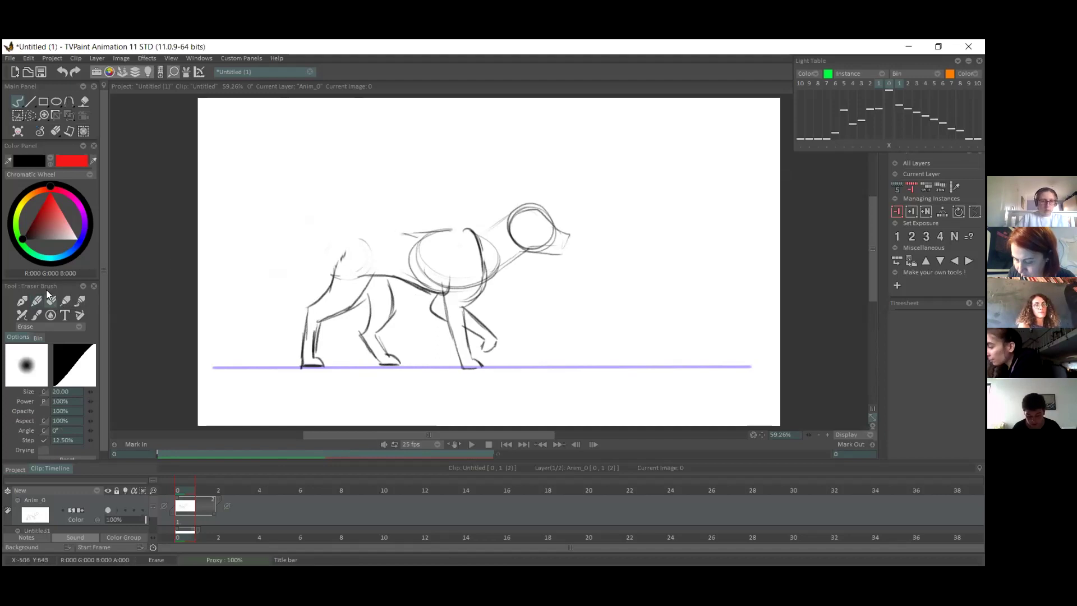
click(37, 301)
mouse_move(332, 284)
mouse_down()
mouse_move(404, 236)
mouse_move(452, 231)
mouse_move(362, 234)
mouse_move(354, 292)
mouse_move(370, 331)
mouse_up()
mouse_move(388, 281)
mouse_down()
mouse_move(392, 318)
mouse_move(379, 332)
mouse_up()
- Outline the neck, throat, head and muzzle and join the neck to the back
drag(522, 205, 475, 228)
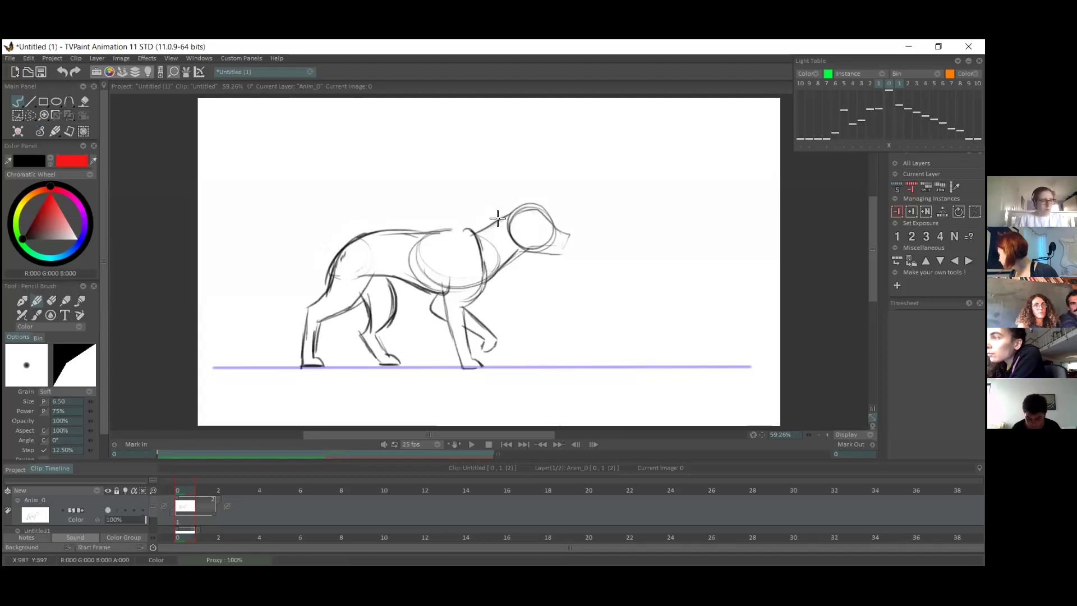
mouse_move(477, 233)
mouse_down()
mouse_move(538, 218)
mouse_move(527, 209)
mouse_move(569, 233)
mouse_move(555, 250)
mouse_up()
drag(449, 232, 477, 230)
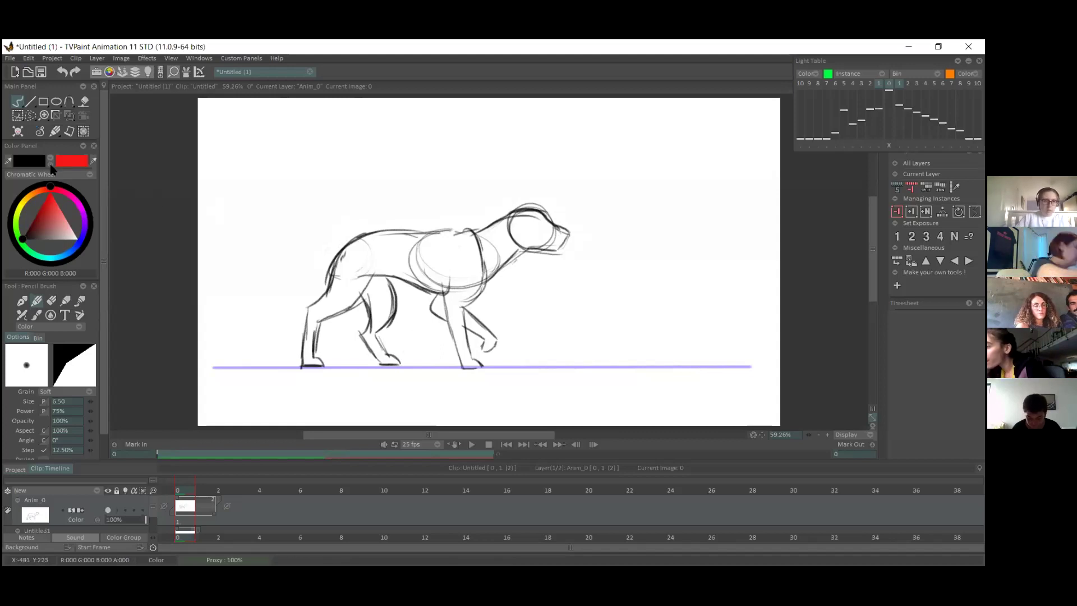
- Trace the shoulder and both front legs in red, hatching the lifted far leg
click(50, 161)
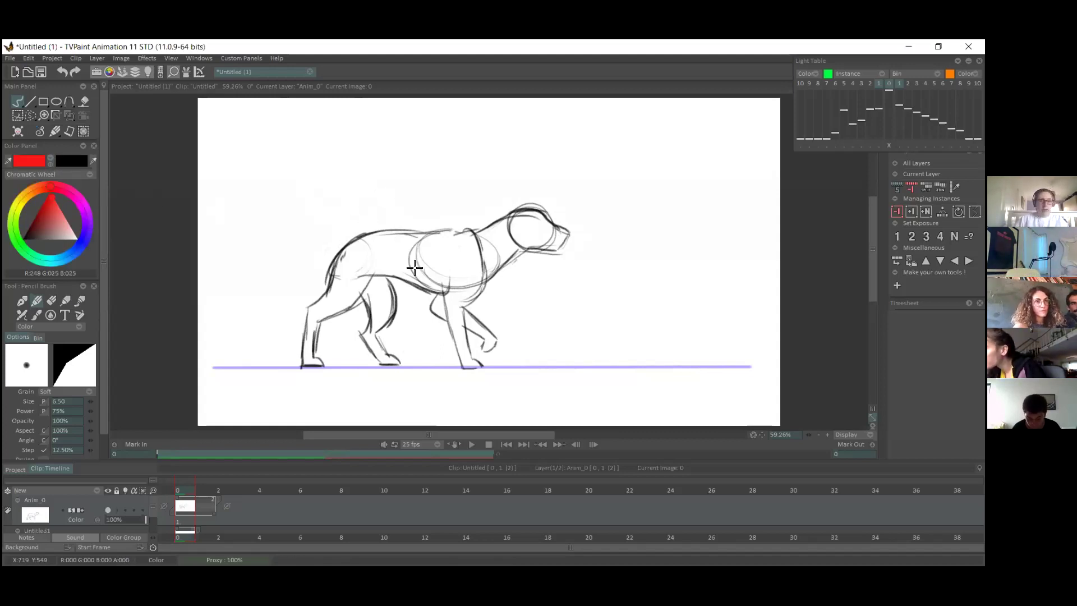
key(ctrl+z)
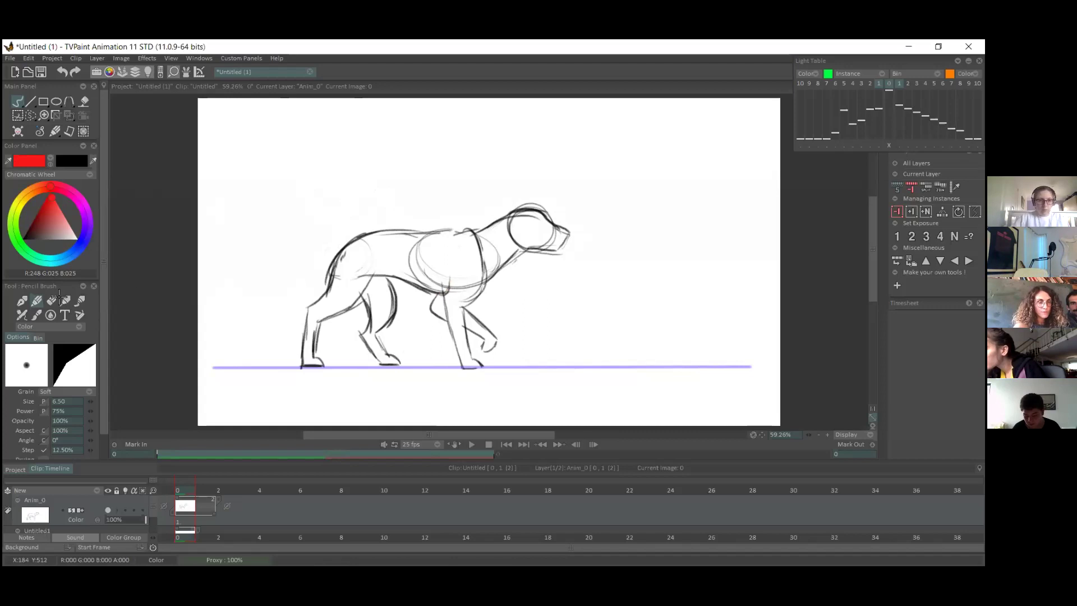
drag(451, 278, 446, 322)
key(ctrl+z)
mouse_move(451, 279)
mouse_down()
mouse_move(448, 334)
mouse_move(440, 287)
mouse_move(464, 368)
mouse_move(475, 360)
mouse_move(484, 368)
mouse_move(469, 359)
mouse_move(479, 365)
mouse_move(478, 343)
mouse_up()
mouse_move(463, 304)
mouse_down()
mouse_move(469, 349)
mouse_move(461, 303)
mouse_move(480, 251)
mouse_move(474, 237)
mouse_move(475, 294)
mouse_move(468, 232)
mouse_move(481, 279)
mouse_move(436, 314)
mouse_move(492, 338)
mouse_move(477, 334)
mouse_move(478, 357)
mouse_move(470, 355)
mouse_move(495, 337)
mouse_move(474, 328)
mouse_up()
key(ctrl+z)
key(ctrl+z)
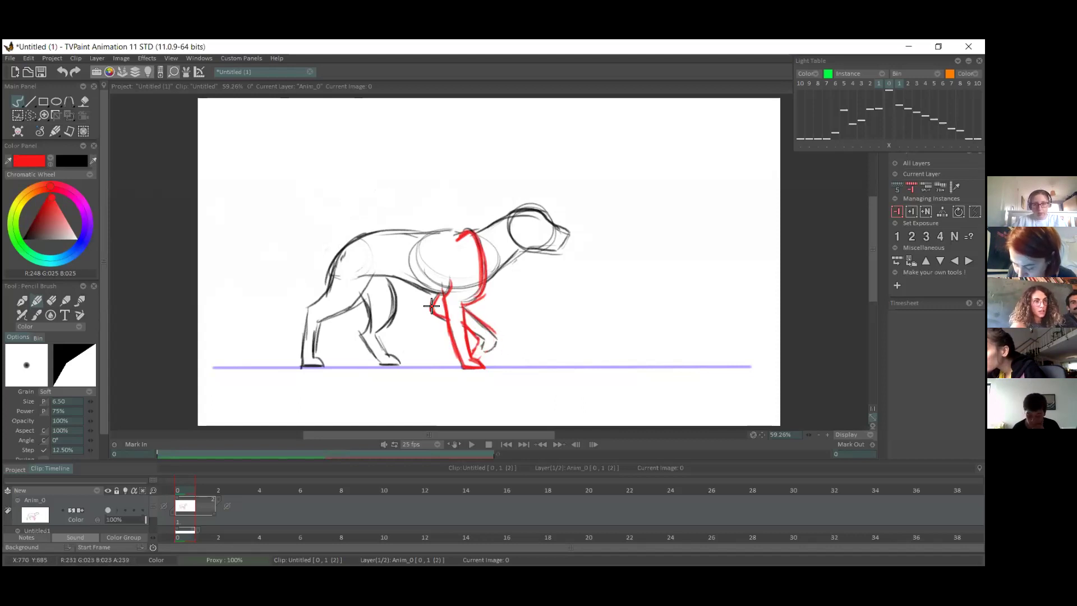
mouse_move(438, 308)
mouse_down()
mouse_move(490, 335)
mouse_move(487, 353)
mouse_move(470, 352)
mouse_move(496, 336)
mouse_up()
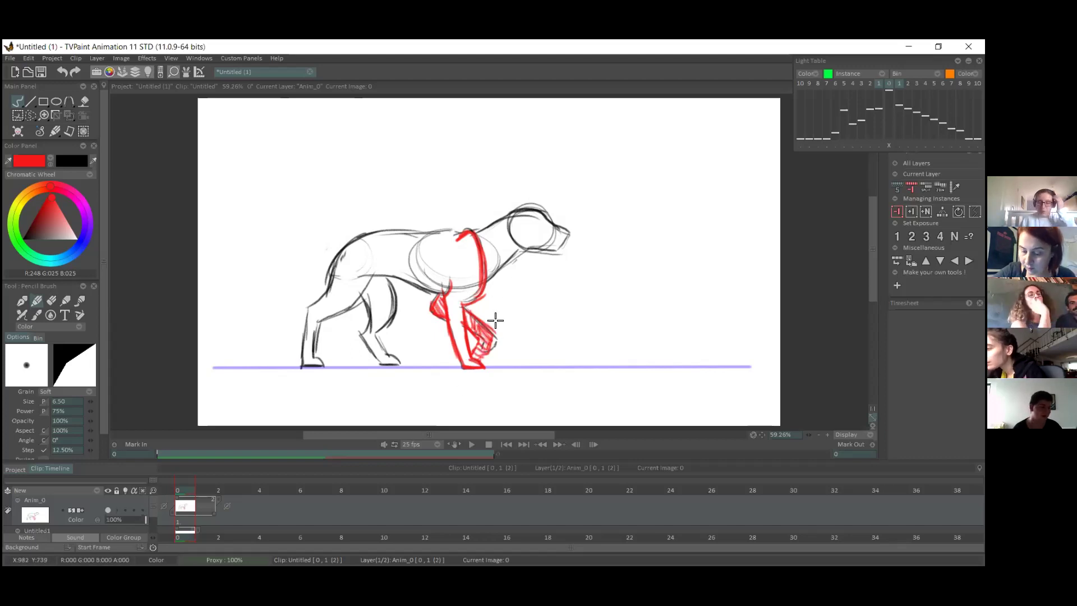
- Trace the thigh and both hind legs in blue, hatching the far leg
click(49, 164)
click(50, 158)
click(63, 165)
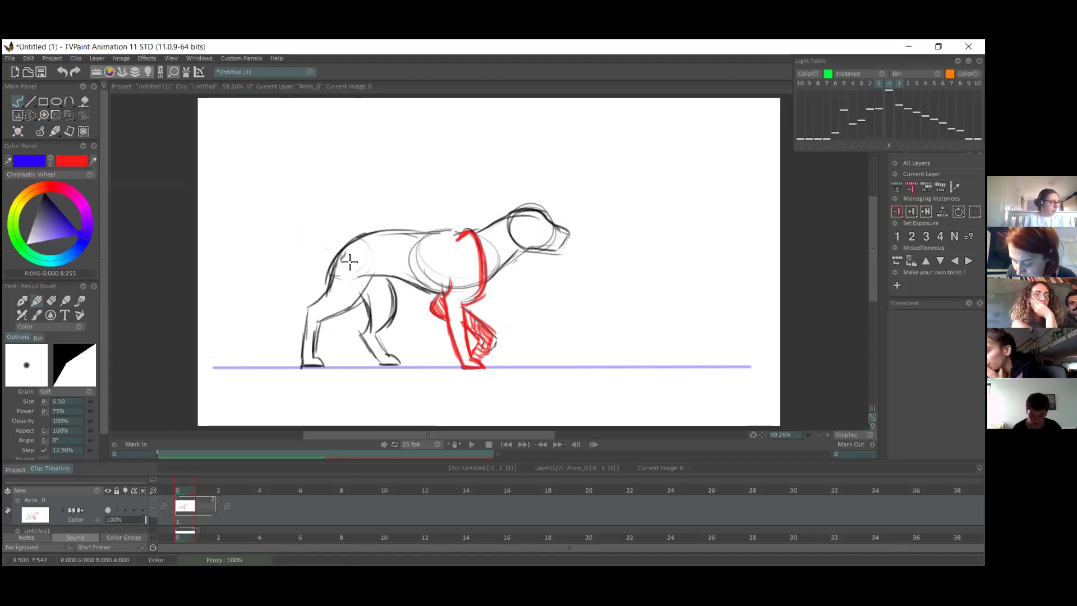
mouse_move(362, 292)
mouse_down()
mouse_move(379, 356)
mouse_move(392, 365)
mouse_up()
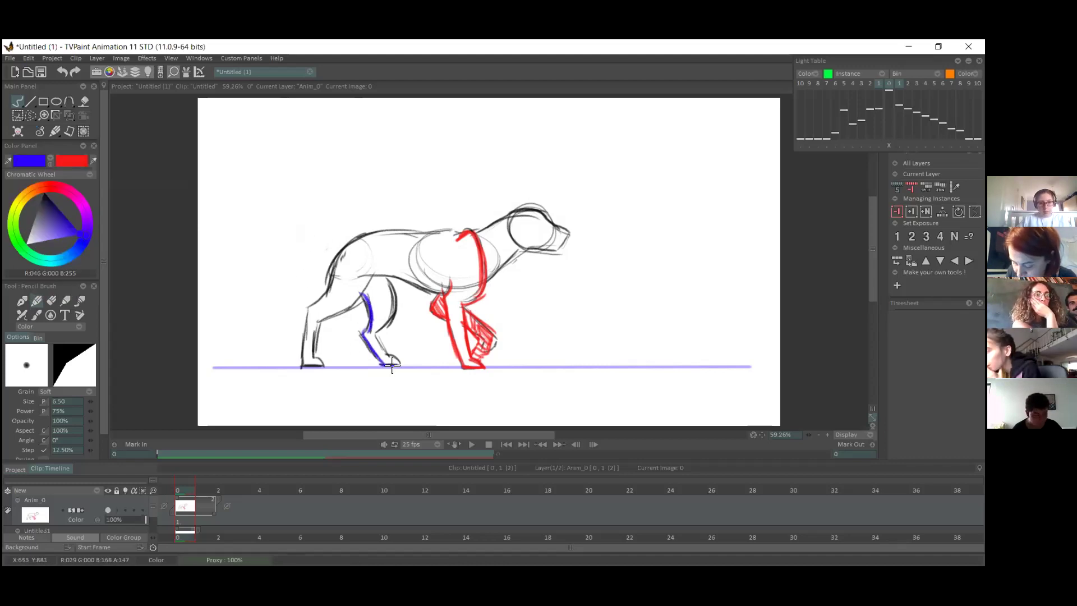
mouse_move(346, 250)
mouse_down()
mouse_move(315, 299)
mouse_move(307, 360)
mouse_up()
key(ctrl+z)
key(ctrl+z)
mouse_move(356, 245)
mouse_down()
mouse_move(365, 292)
mouse_move(329, 294)
mouse_move(310, 317)
mouse_move(305, 359)
mouse_move(312, 335)
mouse_move(353, 304)
mouse_move(345, 293)
mouse_move(298, 291)
mouse_move(276, 331)
mouse_up()
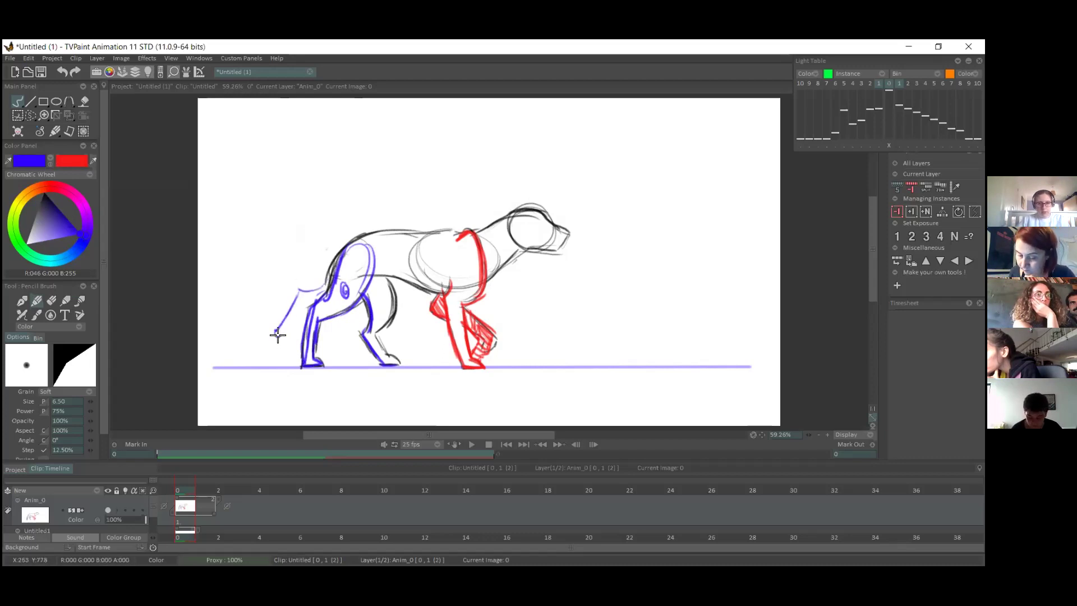
key(ctrl+z)
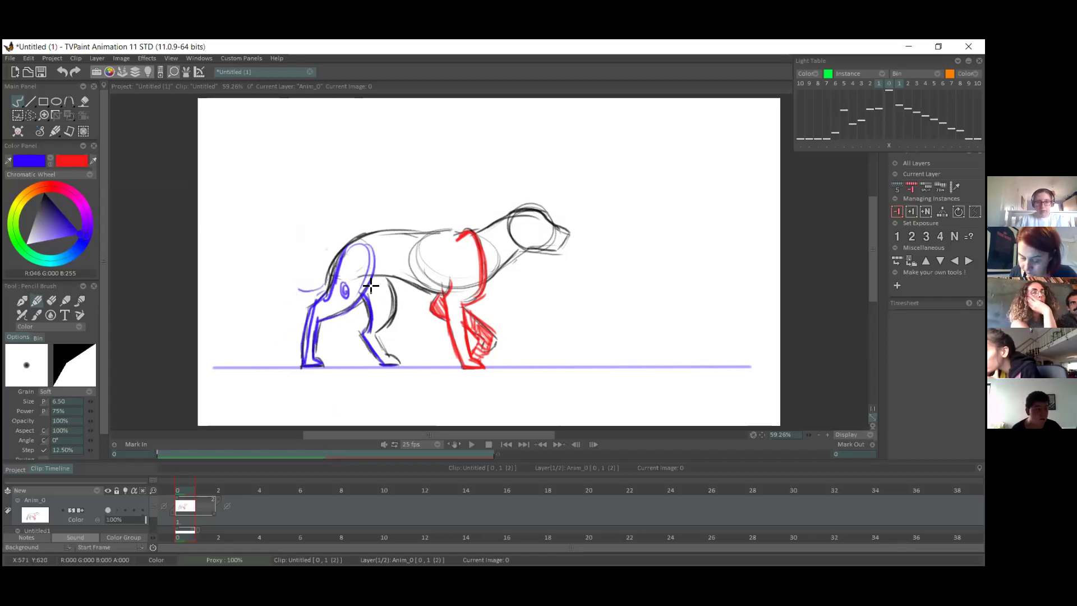
key(ctrl+z)
mouse_move(378, 278)
mouse_down()
mouse_move(367, 345)
mouse_move(393, 363)
mouse_up()
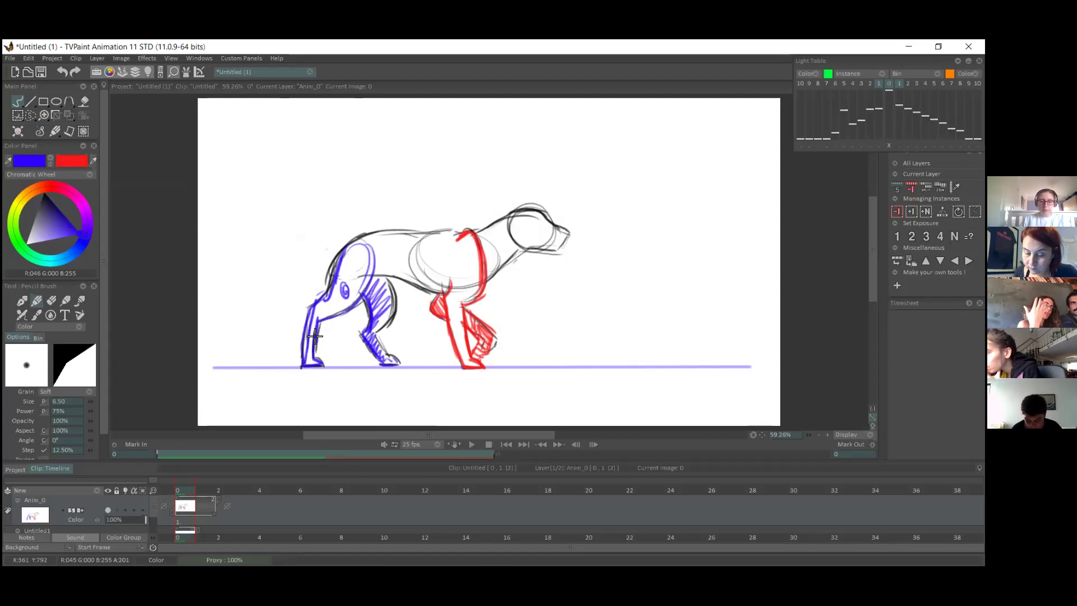
- Extend the Anim_0 layer with blank images through frame 3 and turn on its light table to show the previous drawing
click(225, 491)
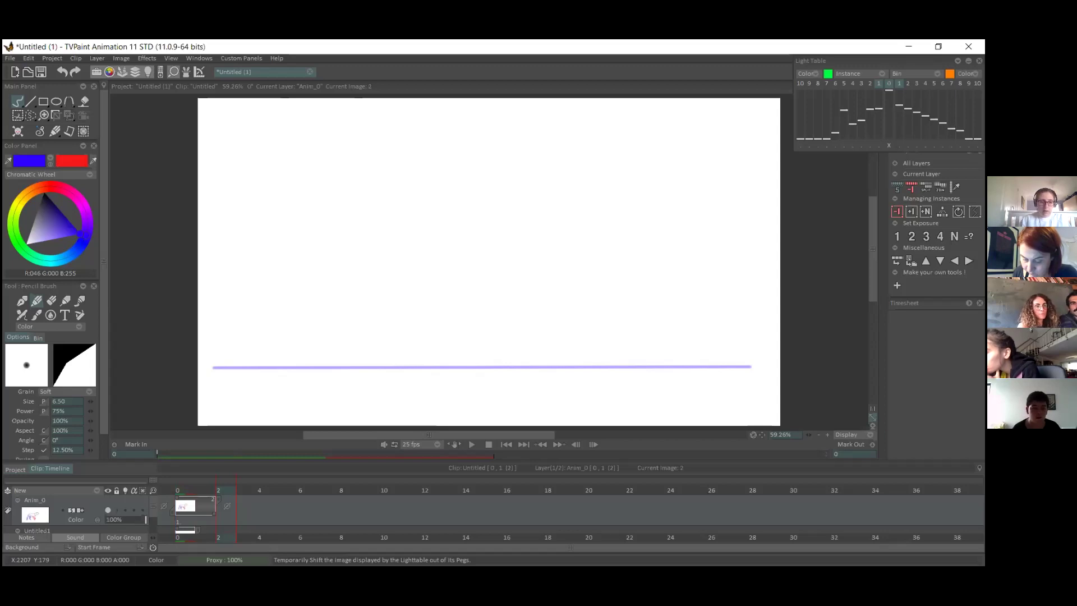
drag(218, 499, 258, 499)
click(126, 510)
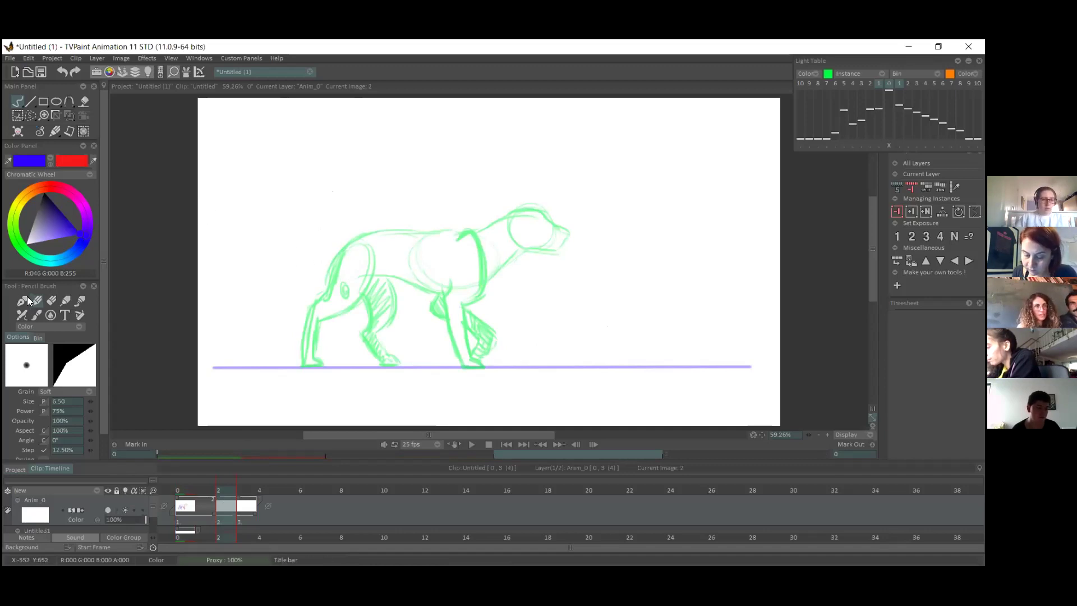
- On the frame 2 image, sketch the near front leg in black slightly further back, with its shoulder contour and the start of the neck line
click(41, 160)
click(50, 164)
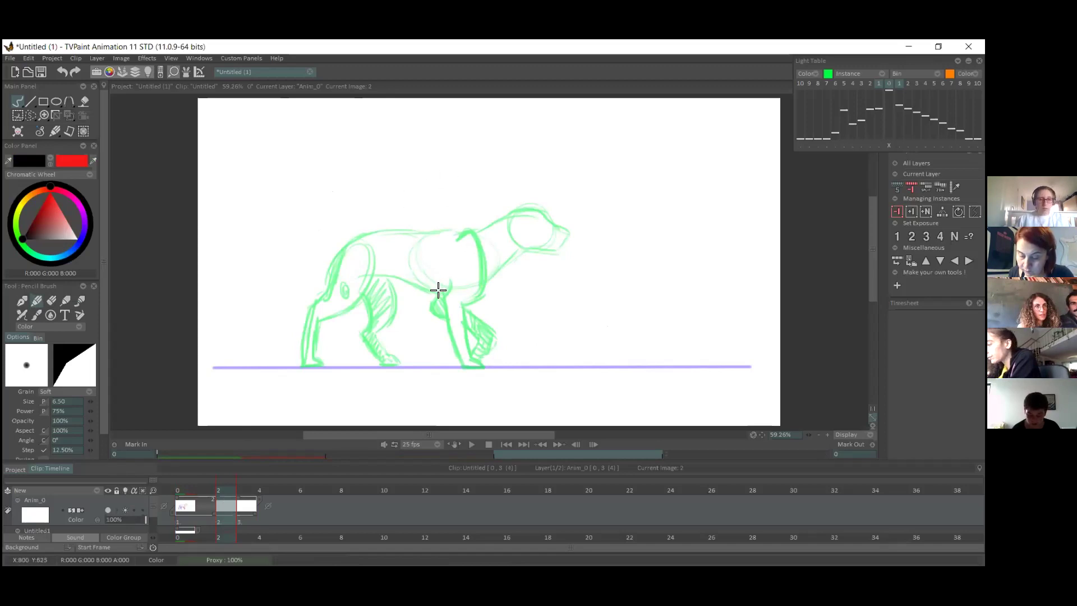
mouse_move(443, 276)
mouse_down()
mouse_move(427, 296)
mouse_move(441, 363)
mouse_move(463, 366)
mouse_move(452, 306)
mouse_up()
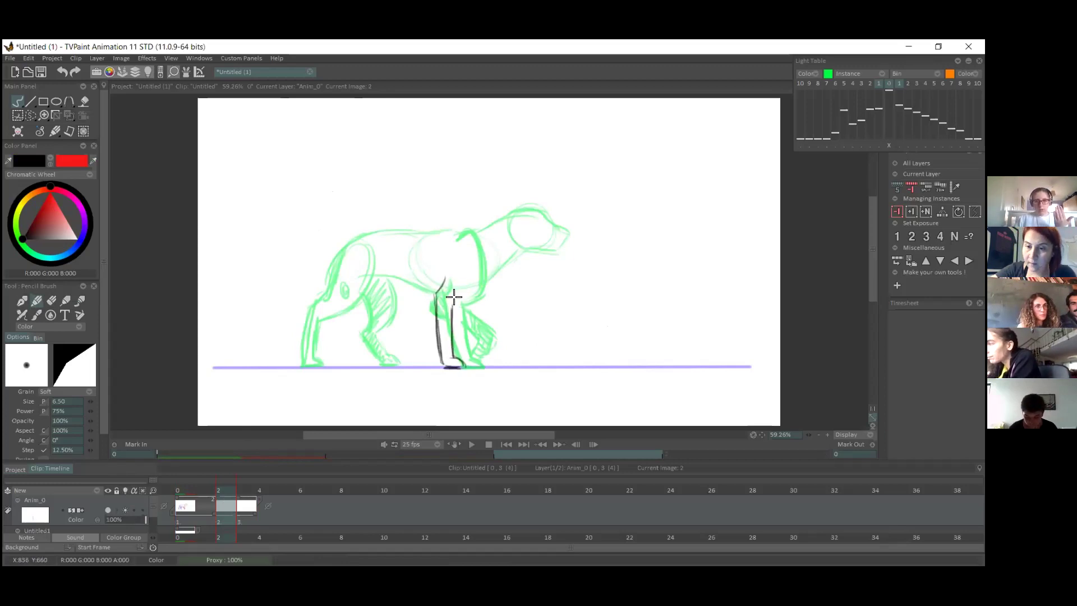
drag(445, 234, 470, 245)
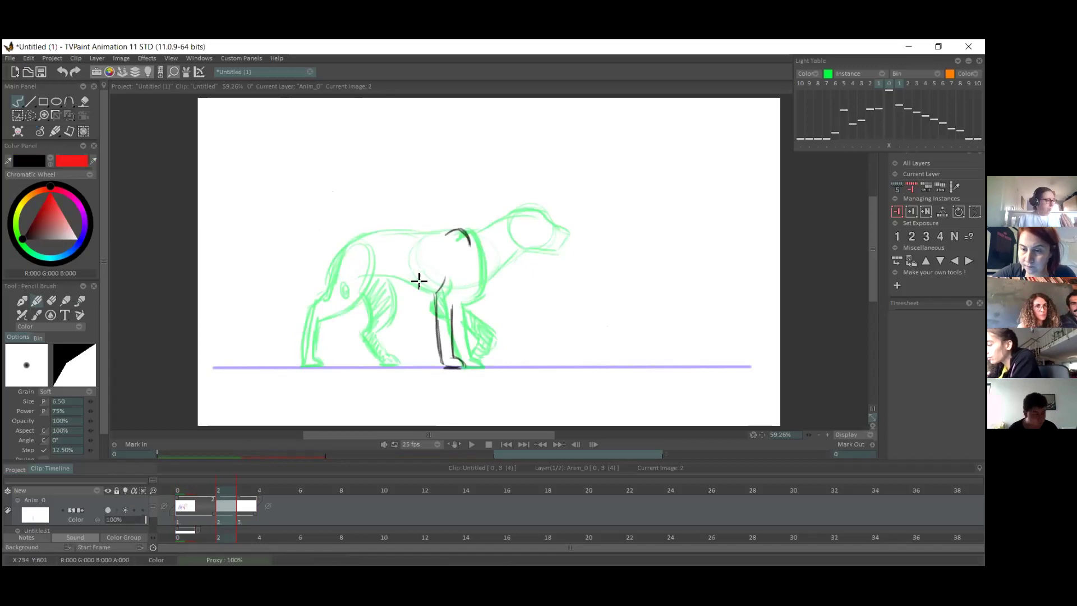
drag(452, 306, 474, 284)
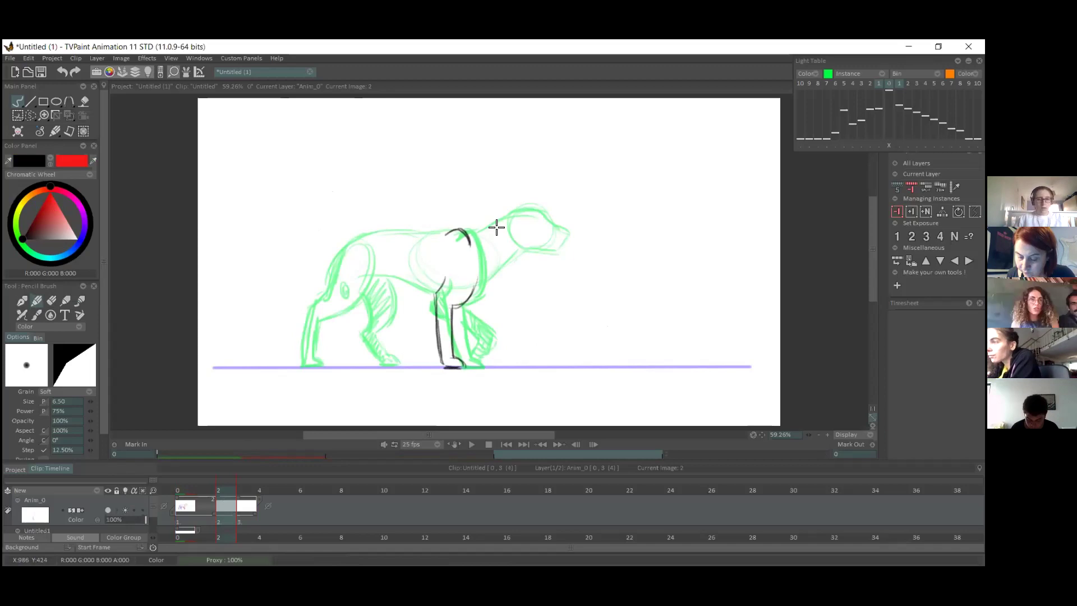
drag(470, 235, 496, 226)
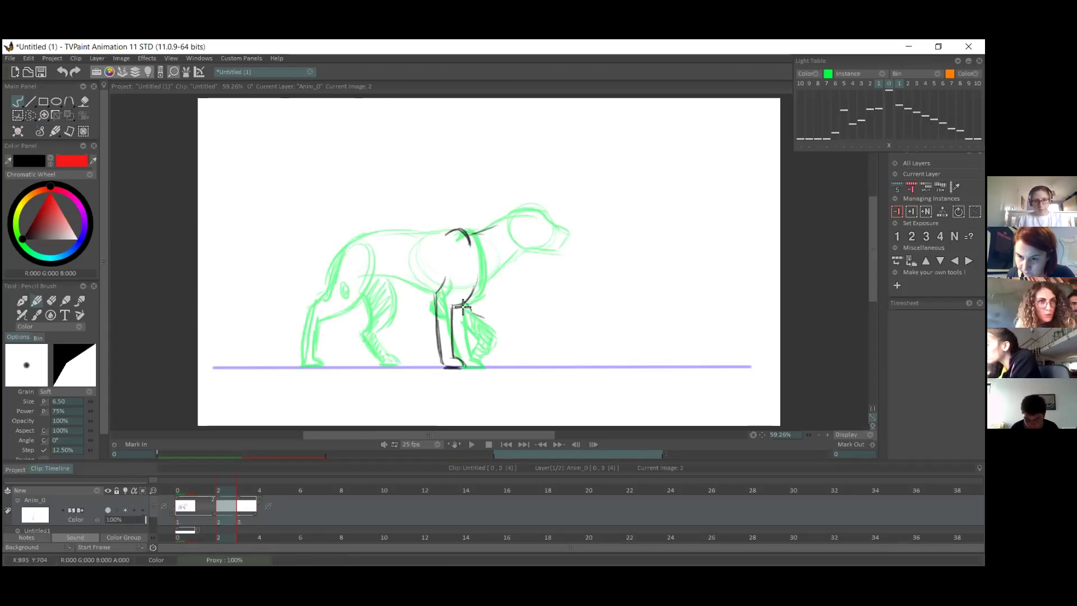
mouse_move(446, 280)
mouse_down()
mouse_move(449, 238)
mouse_move(472, 238)
mouse_move(476, 284)
mouse_up()
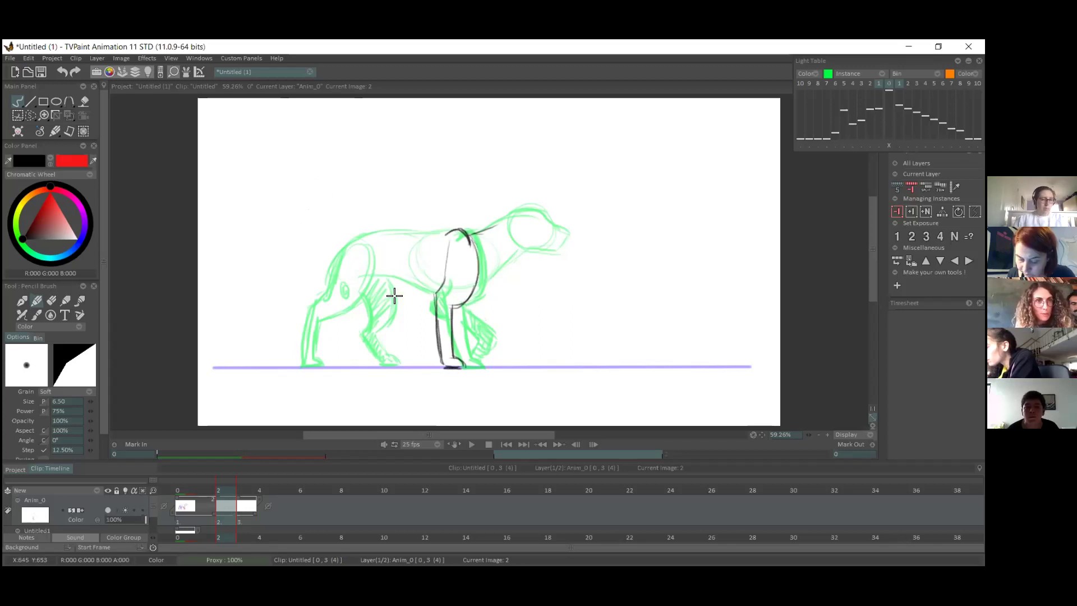
- On the frame 2 image, sketch the planted far hind leg's rear edge, the lifted far front leg reaching forward, and the neck with head circle
mouse_move(364, 288)
mouse_down()
mouse_move(361, 337)
mouse_move(381, 365)
mouse_move(392, 356)
mouse_up()
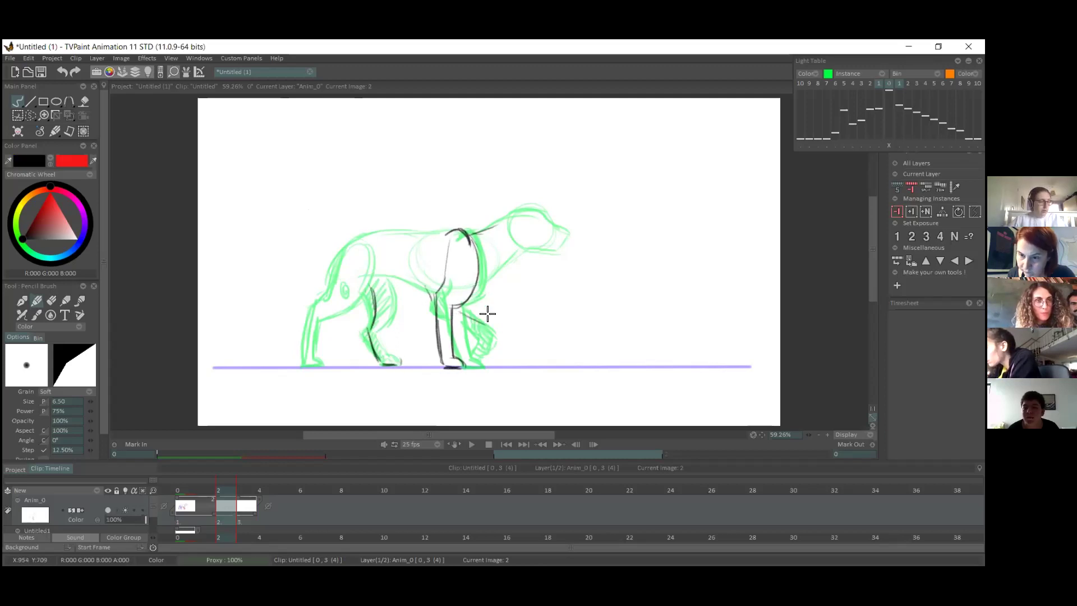
mouse_move(461, 313)
mouse_down()
mouse_move(489, 326)
mouse_move(513, 320)
mouse_move(520, 346)
mouse_move(520, 331)
mouse_up()
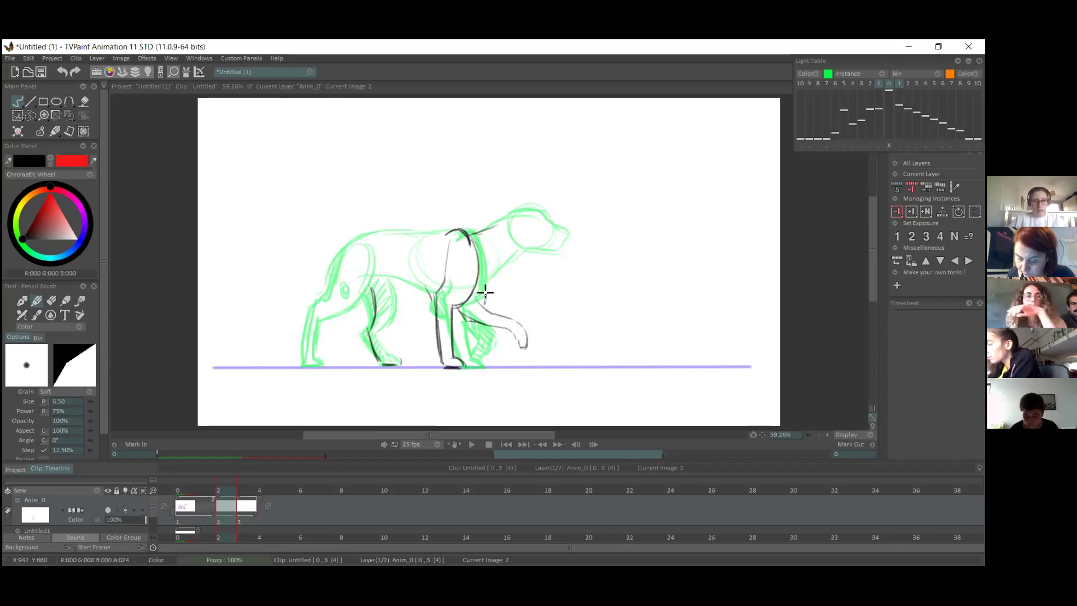
drag(483, 293, 519, 259)
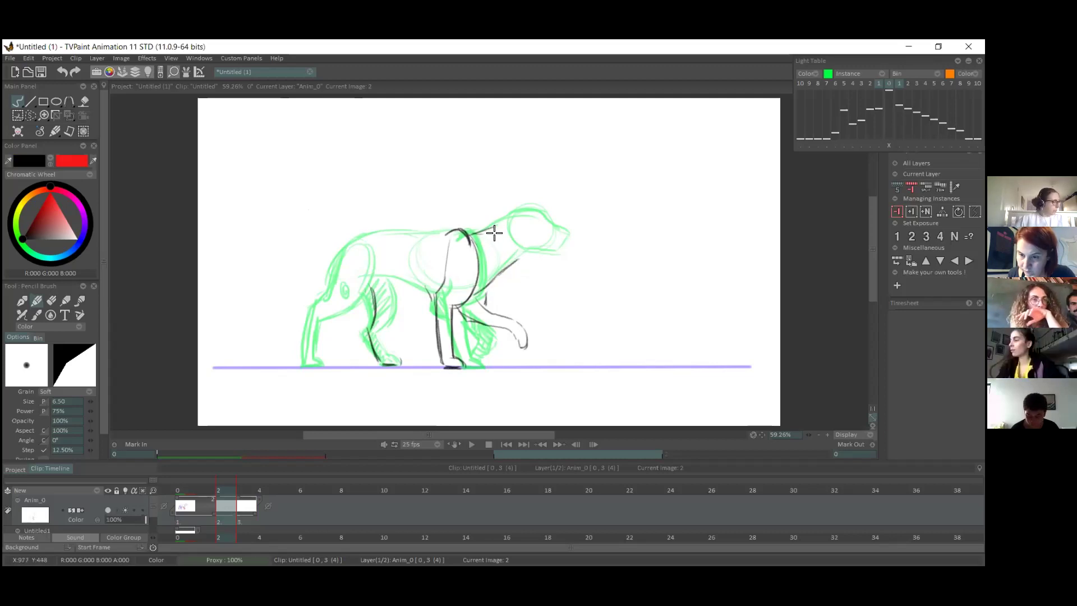
mouse_move(500, 214)
mouse_down()
mouse_move(539, 217)
mouse_move(551, 233)
mouse_move(536, 252)
mouse_move(559, 230)
mouse_up()
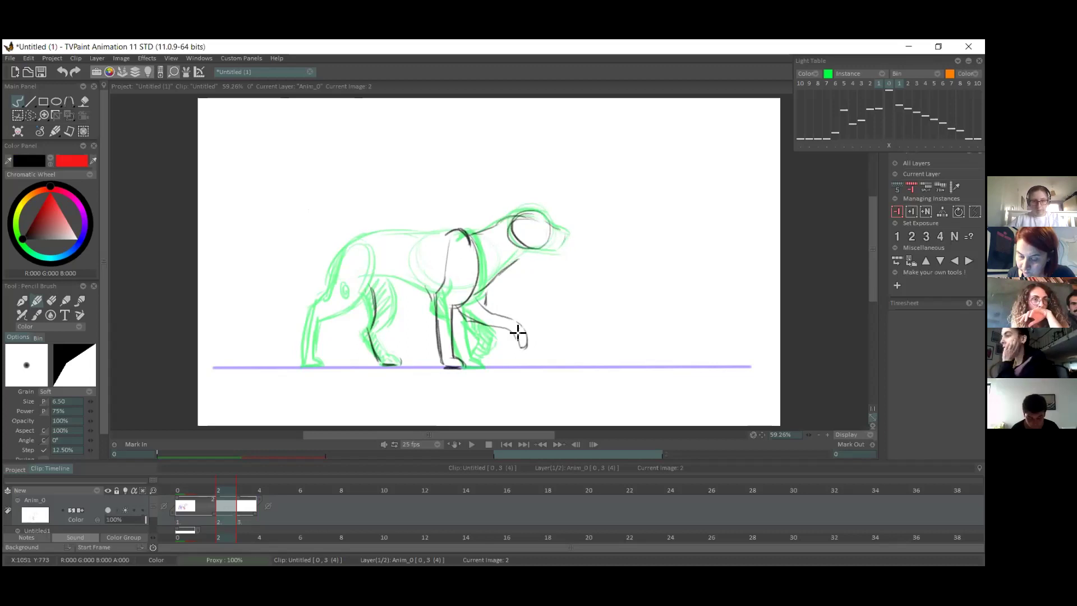
- Complete the frame 2 pose with the far hind leg's front edge, belly, back, muzzle and the near hind leg stretched out behind, lifted off the ground
drag(385, 333, 389, 353)
mouse_move(379, 300)
mouse_down()
mouse_move(407, 283)
mouse_move(381, 330)
mouse_up()
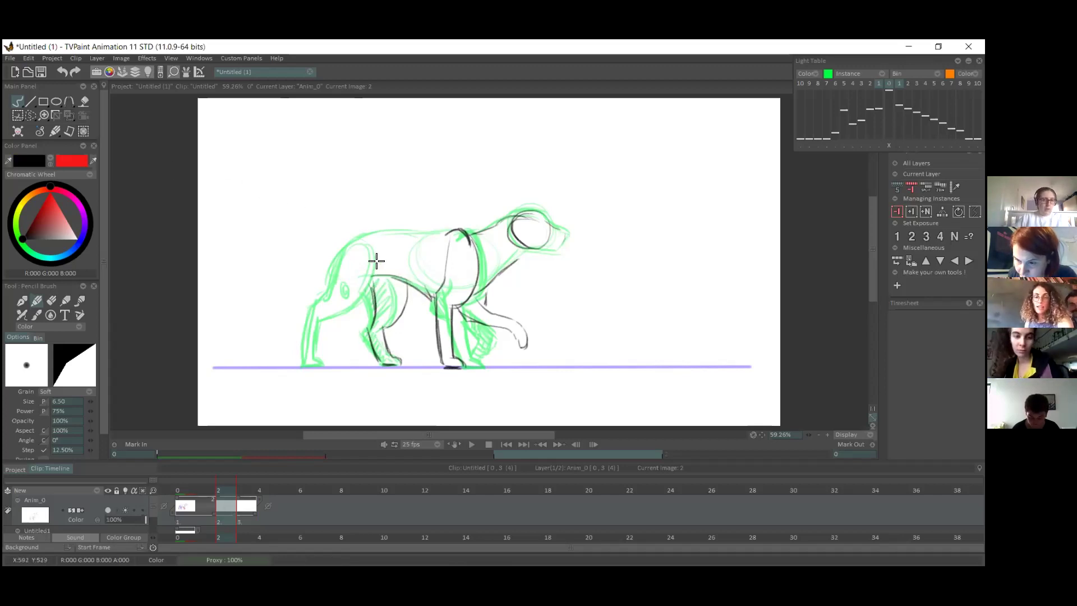
mouse_move(350, 240)
mouse_down()
mouse_move(406, 230)
mouse_move(382, 235)
mouse_move(449, 232)
mouse_up()
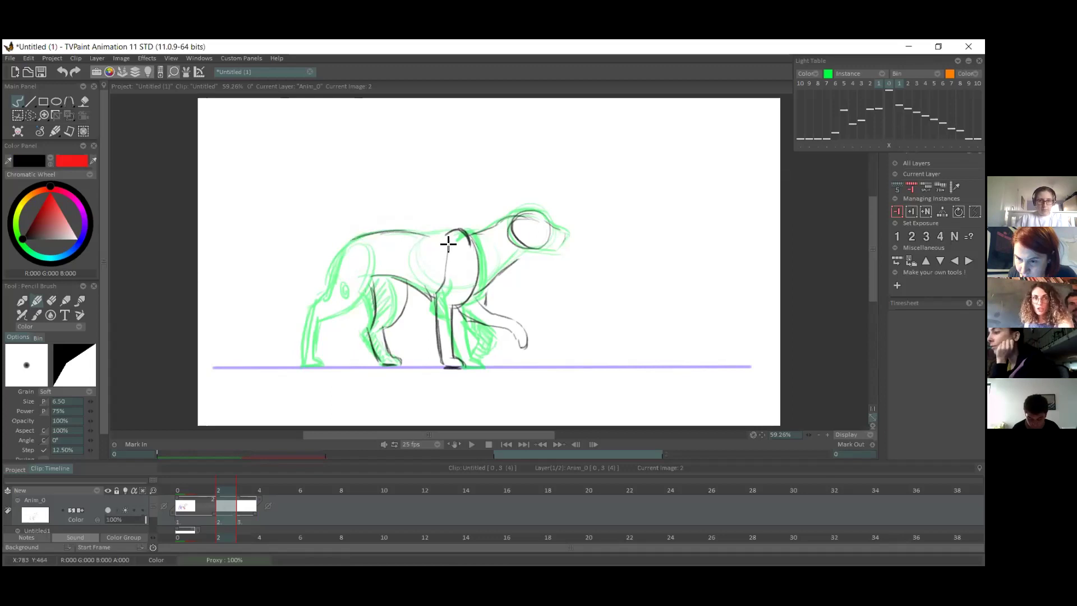
drag(340, 260, 289, 335)
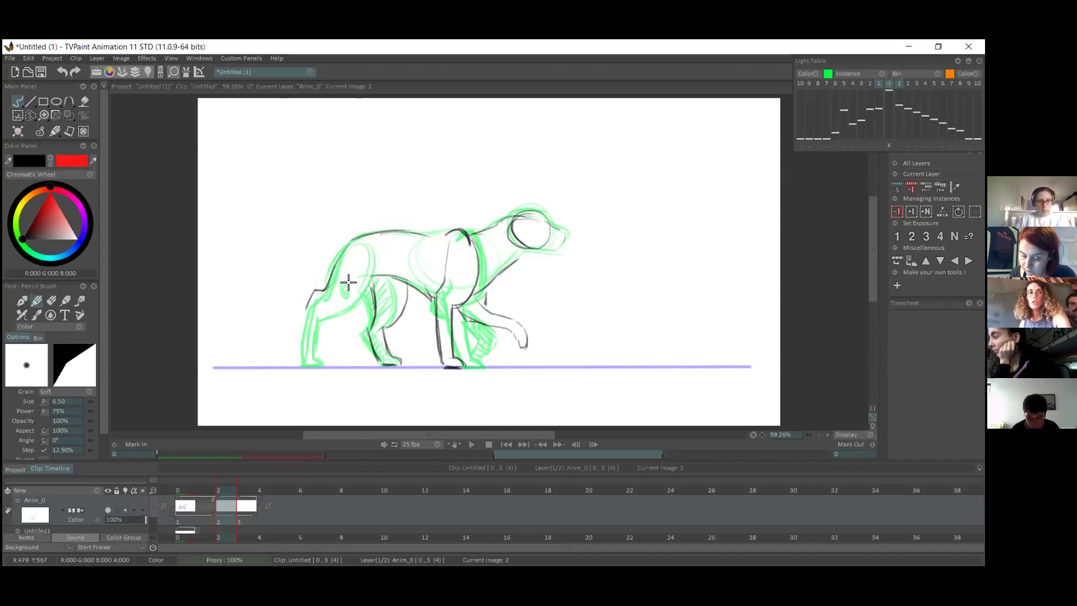
mouse_move(346, 307)
mouse_down()
mouse_move(308, 305)
mouse_move(280, 346)
mouse_move(274, 336)
mouse_move(304, 287)
mouse_move(290, 312)
mouse_move(321, 289)
mouse_move(303, 291)
mouse_move(276, 329)
mouse_move(319, 308)
mouse_move(307, 302)
mouse_move(287, 340)
mouse_up()
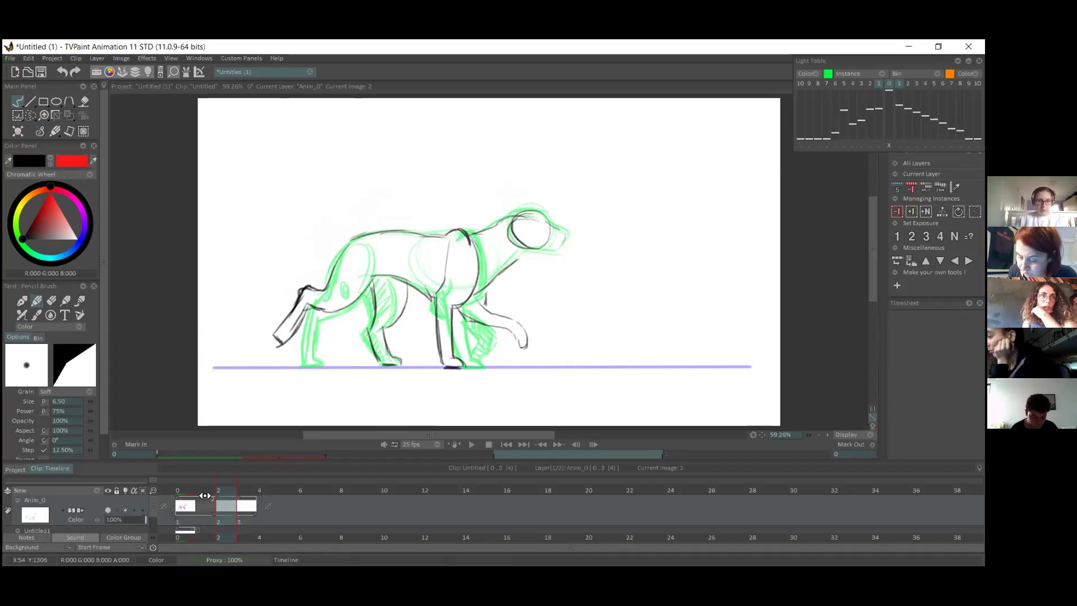
mouse_move(208, 494)
mouse_down()
mouse_move(246, 487)
mouse_move(208, 483)
mouse_move(232, 482)
mouse_up()
mouse_move(507, 224)
mouse_down()
mouse_move(519, 211)
mouse_move(555, 230)
mouse_up()
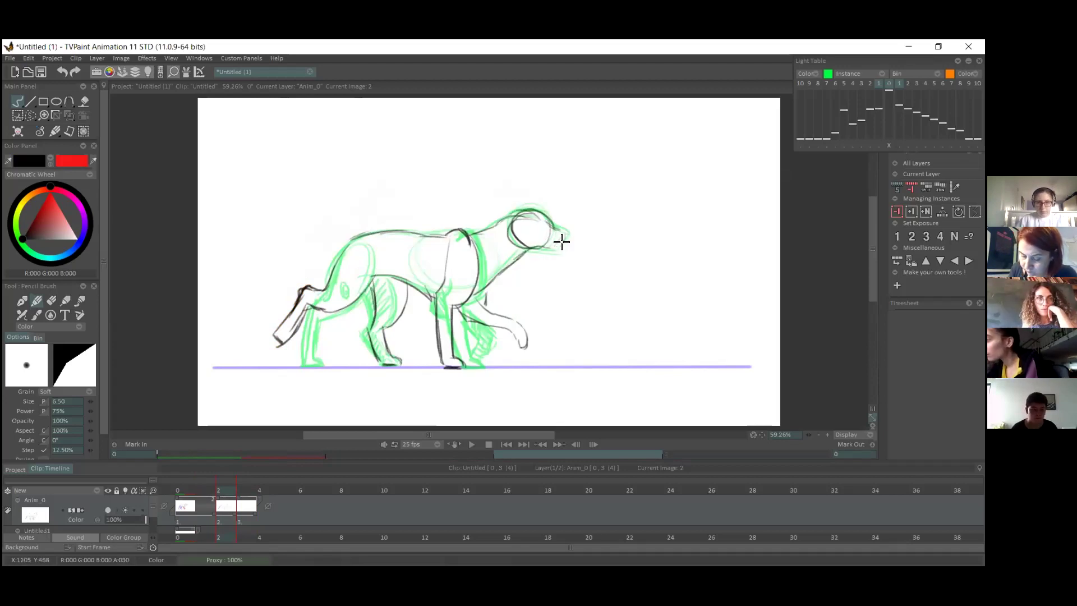
- On the frame 3 image, sketch the rump line and try an oval thigh shape, undoing the oval
click(242, 519)
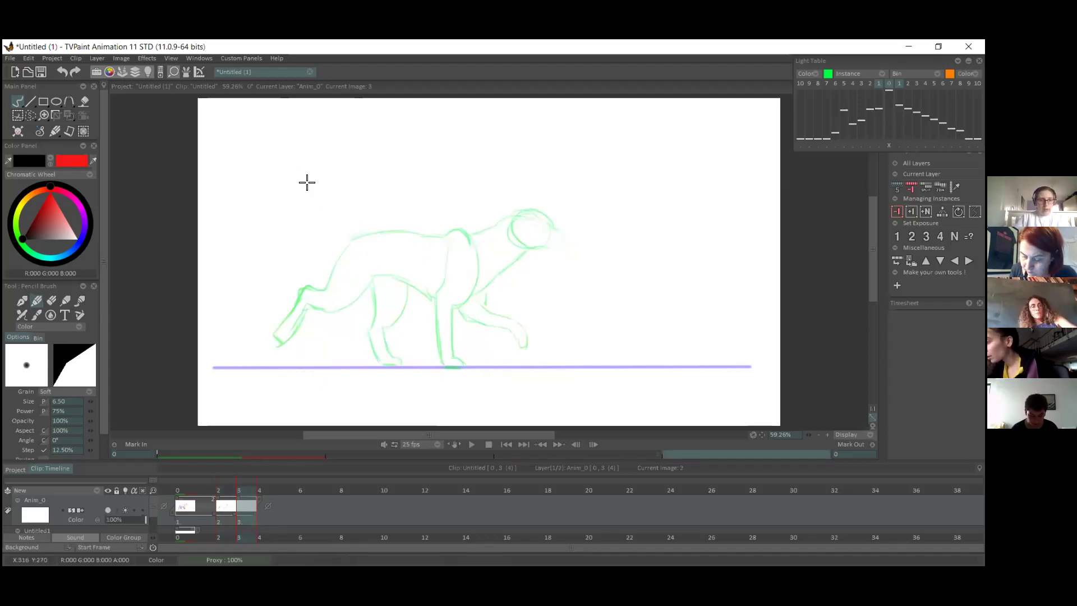
mouse_move(352, 236)
mouse_down()
mouse_move(384, 231)
mouse_move(351, 235)
mouse_move(344, 252)
mouse_up()
mouse_move(365, 299)
mouse_down()
mouse_move(361, 240)
mouse_move(401, 287)
mouse_up()
key(ctrl+z)
key(ctrl+z)
mouse_move(353, 247)
mouse_down()
mouse_move(367, 293)
mouse_move(386, 296)
mouse_up()
drag(362, 289, 397, 265)
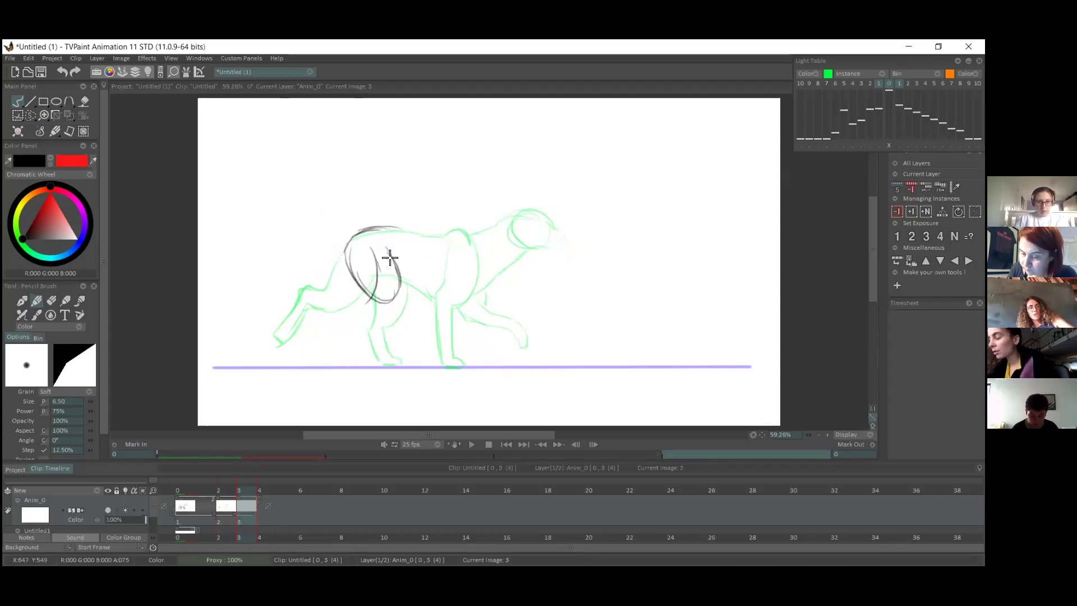
key(ctrl+z)
key(ctrl+z)
key(ctrl+z)
key(ctrl+z)
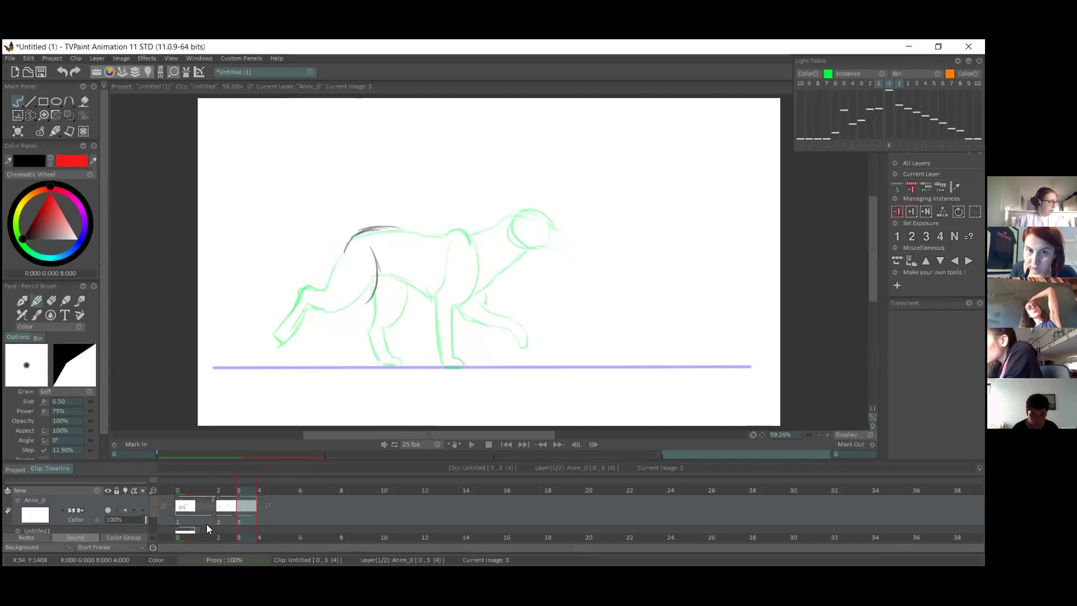
- Erase the planted far hind leg on the frame 2 image and redraw it further back
click(230, 520)
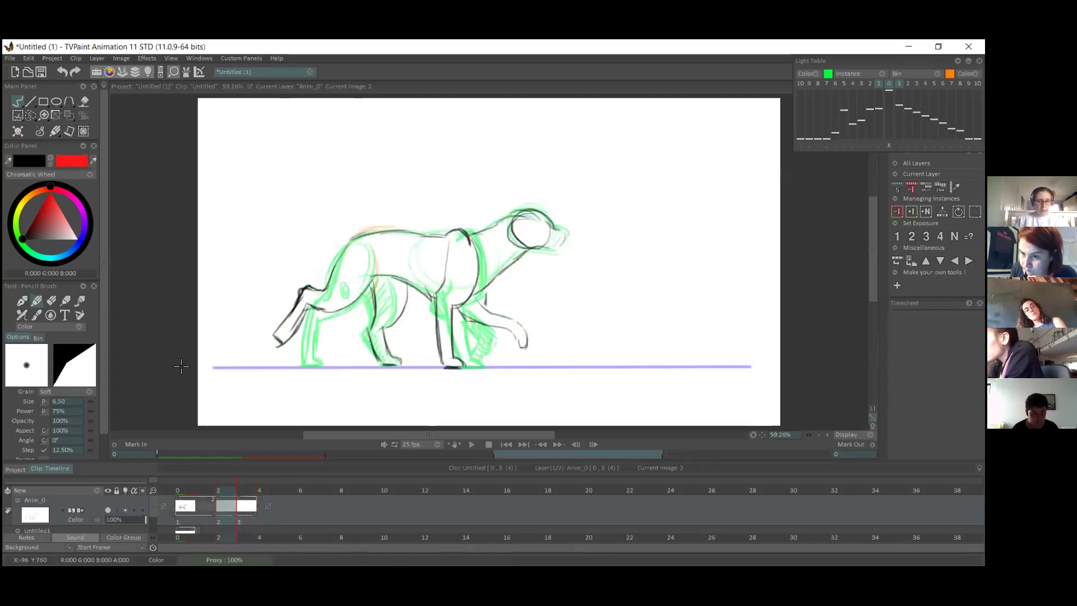
key(e)
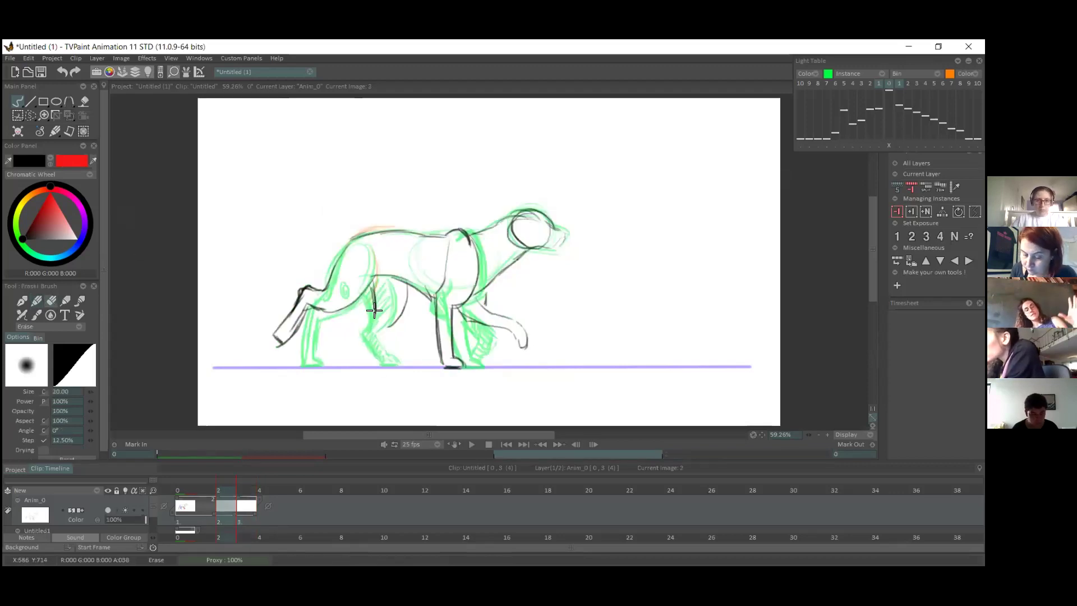
click(39, 300)
mouse_move(368, 297)
mouse_down()
mouse_move(354, 318)
mouse_move(358, 366)
mouse_move(373, 365)
mouse_move(371, 325)
mouse_move(388, 315)
mouse_move(395, 276)
mouse_move(364, 336)
mouse_up()
key(Right)
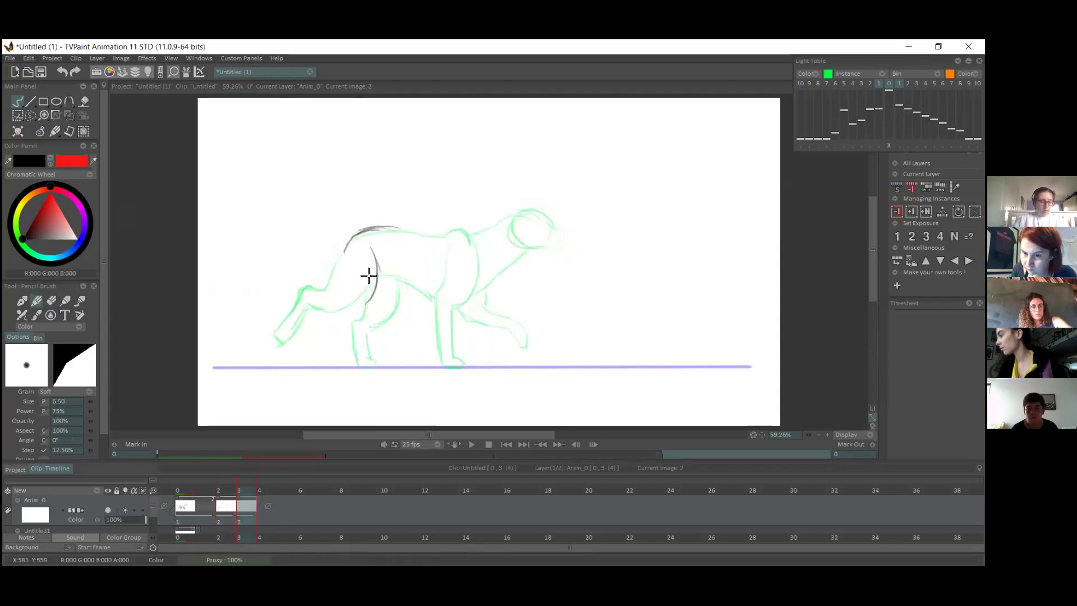
- On the frame 3 image, sketch the near thigh with its lifted, bent lower leg, and the planted far hind leg behind it
mouse_move(354, 235)
mouse_down()
mouse_move(393, 284)
mouse_move(348, 250)
mouse_move(382, 307)
mouse_move(346, 297)
mouse_move(372, 337)
mouse_up()
mouse_move(354, 286)
mouse_down()
mouse_move(349, 296)
mouse_move(393, 295)
mouse_move(372, 325)
mouse_move(381, 342)
mouse_move(386, 335)
mouse_up()
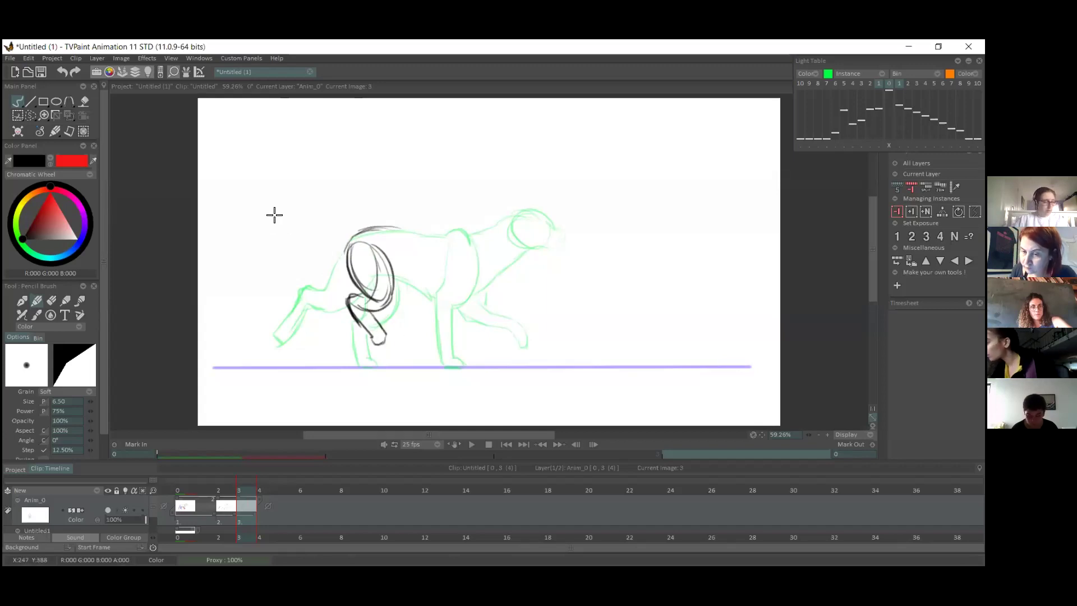
mouse_move(402, 285)
mouse_down()
mouse_move(329, 293)
mouse_move(345, 248)
mouse_move(351, 294)
mouse_move(337, 351)
mouse_move(348, 307)
mouse_move(362, 307)
mouse_move(344, 321)
mouse_move(350, 359)
mouse_up()
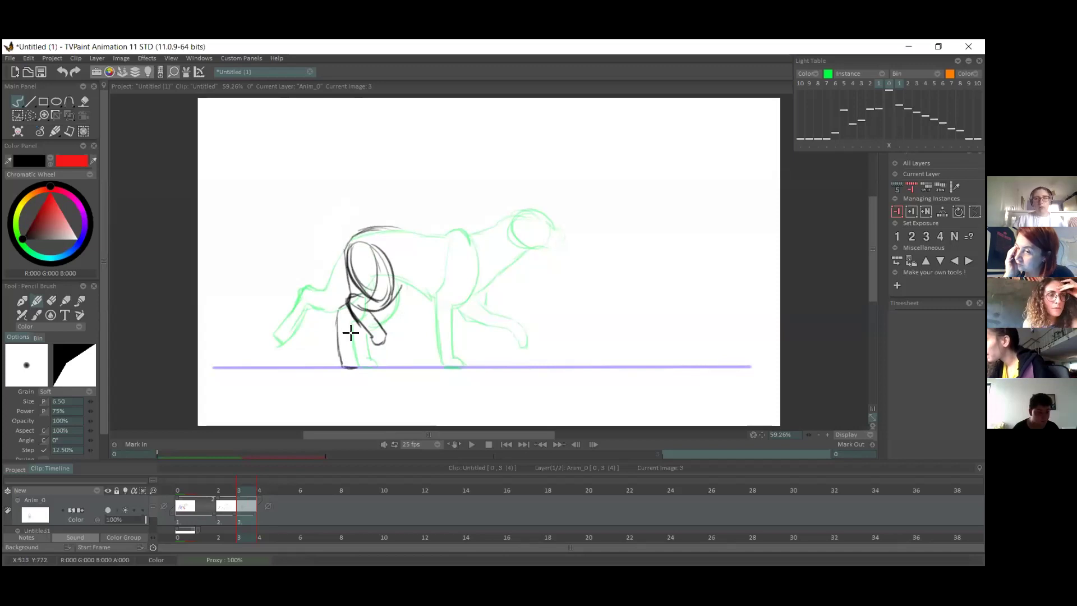
drag(347, 321, 362, 365)
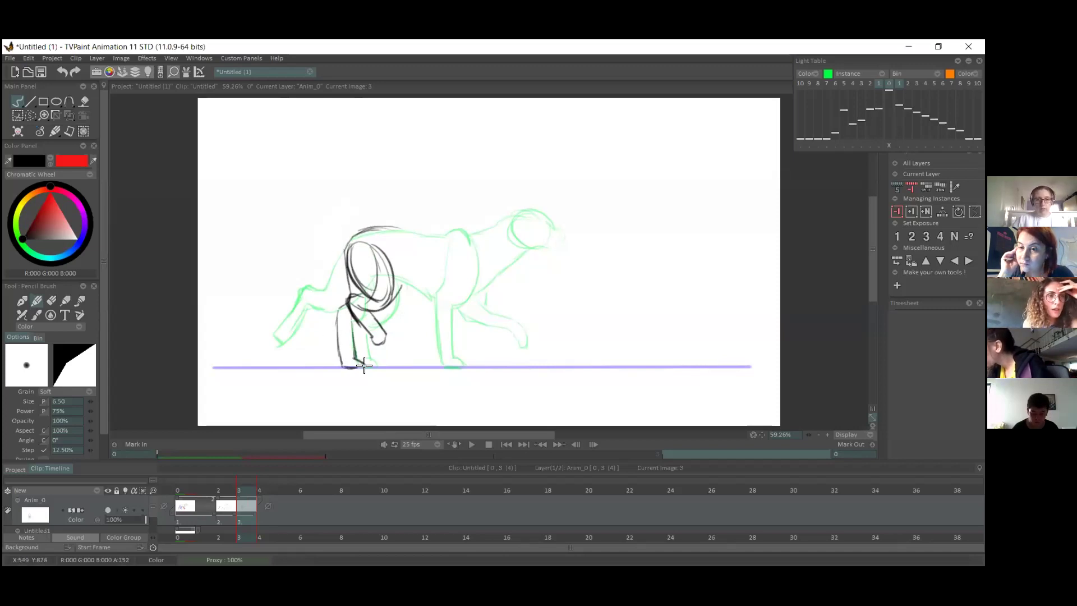
- Erase the planted far hind leg and the extra thigh lines on the frame 3 image, and redraw the planted leg with cleaner lines
click(52, 301)
drag(351, 263, 371, 253)
mouse_move(377, 290)
mouse_down()
mouse_move(353, 298)
mouse_move(372, 260)
mouse_move(346, 286)
mouse_move(340, 274)
mouse_up()
mouse_move(337, 318)
mouse_down()
mouse_move(336, 294)
mouse_move(354, 328)
mouse_move(348, 353)
mouse_move(346, 333)
mouse_move(330, 365)
mouse_up()
click(36, 300)
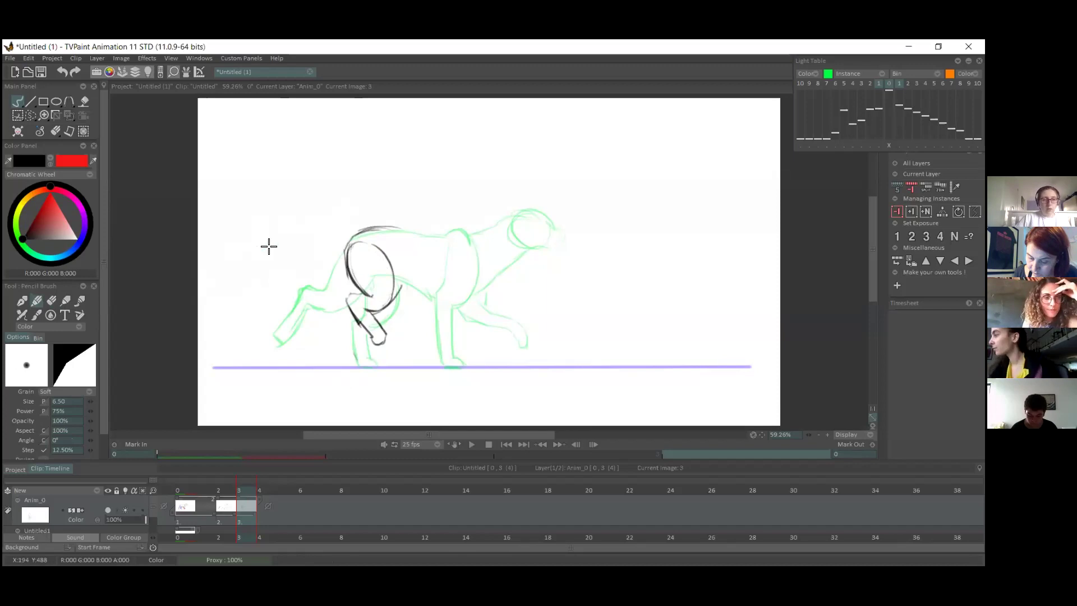
mouse_move(339, 301)
mouse_down()
mouse_move(332, 313)
mouse_move(348, 365)
mouse_move(361, 362)
mouse_move(342, 312)
mouse_up()
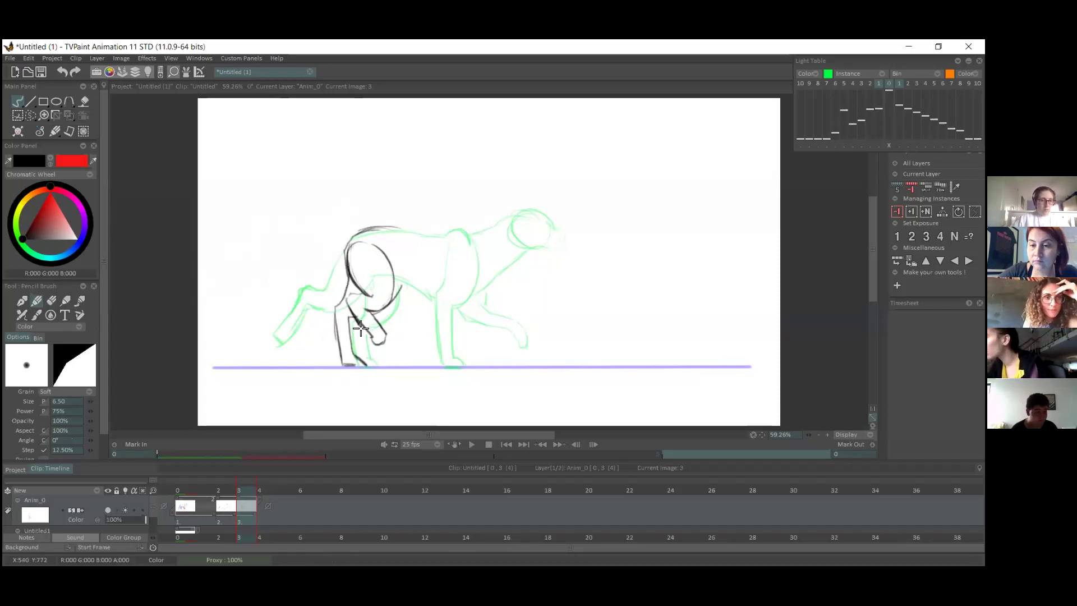
- Sketch the belly line, the back and neck line and the head circle on the frame 3 image
drag(395, 277, 431, 297)
mouse_move(474, 232)
mouse_down()
mouse_move(540, 209)
mouse_move(535, 243)
mouse_move(509, 228)
mouse_move(535, 217)
mouse_up()
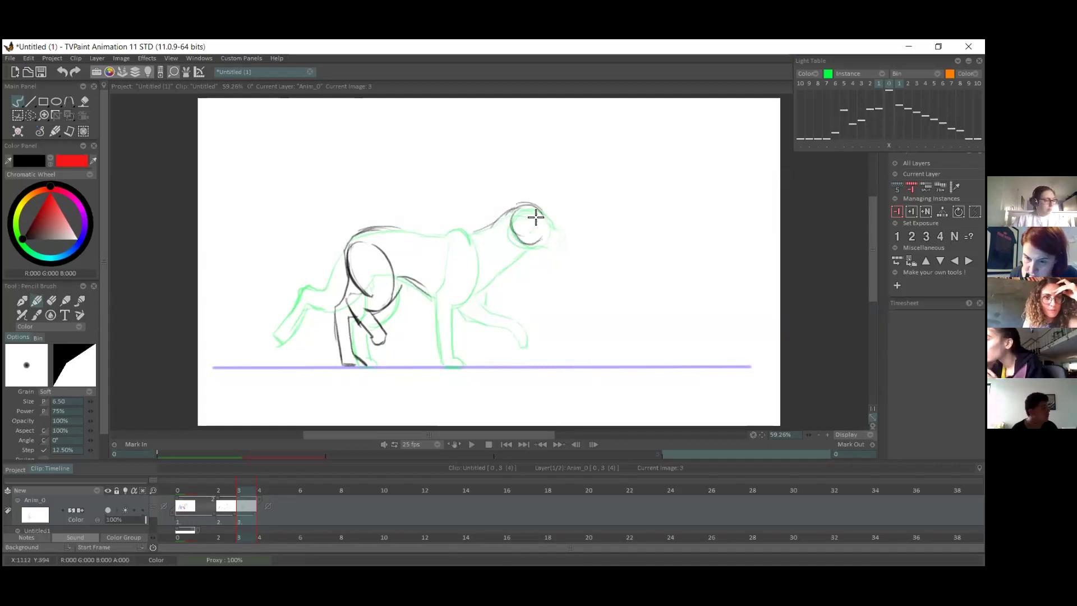
drag(399, 239, 450, 237)
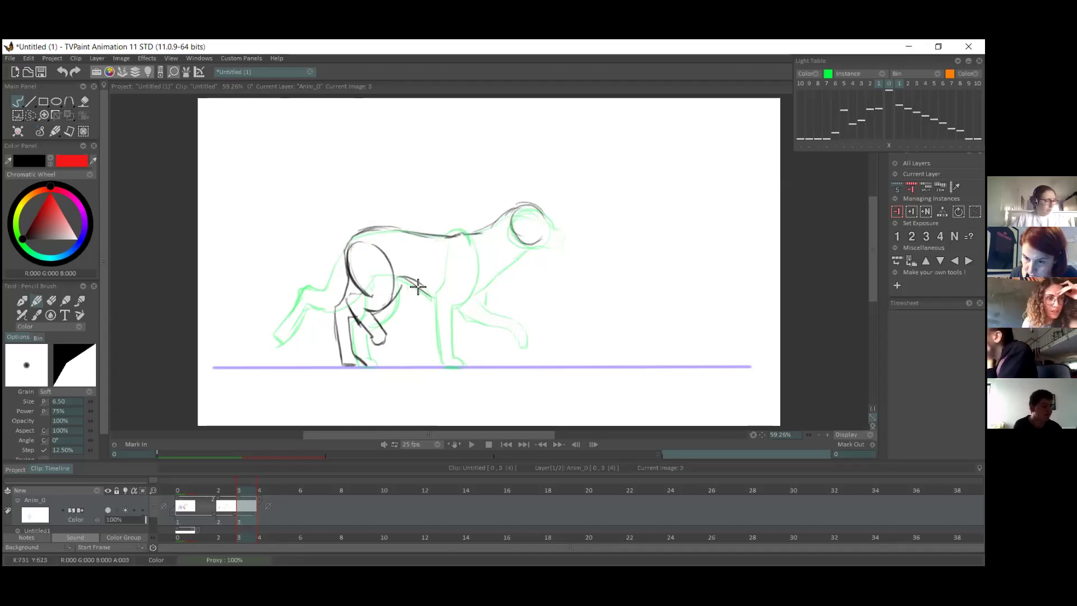
- Sketch the near front leg's rear edge, the far front leg reaching forward to the ground, and the chest and muzzle
drag(441, 275, 427, 365)
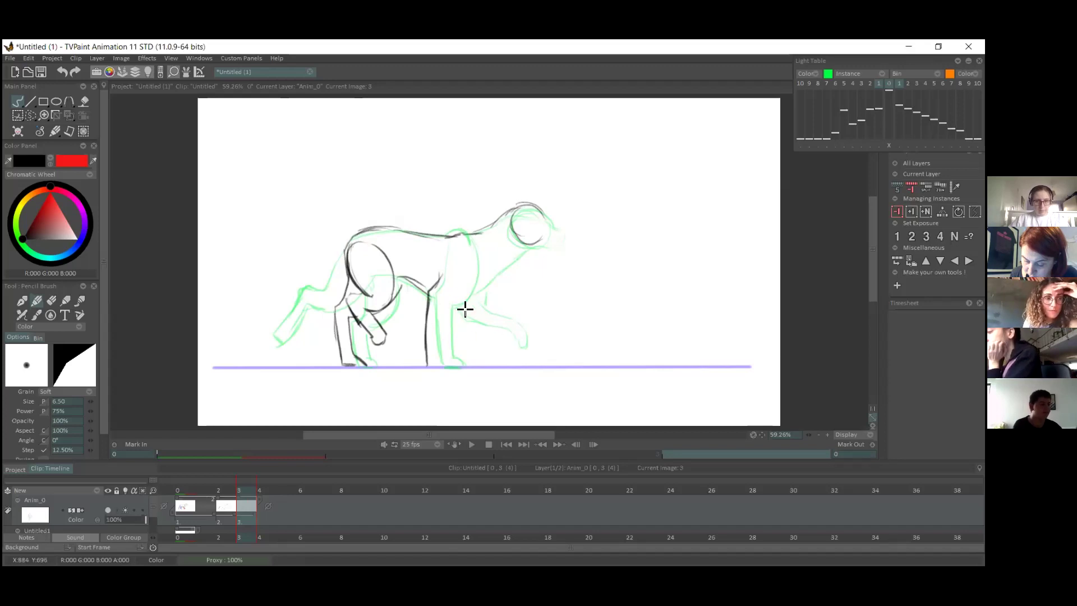
drag(478, 303, 531, 367)
mouse_move(492, 293)
mouse_down()
mouse_move(505, 329)
mouse_move(546, 363)
mouse_up()
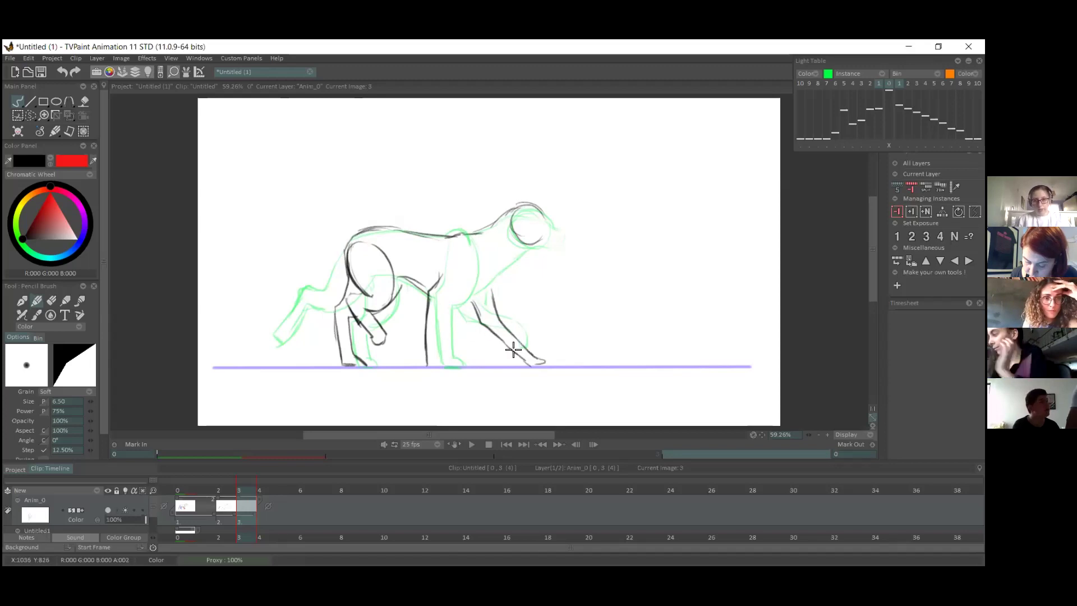
mouse_move(467, 304)
mouse_down()
mouse_move(516, 251)
mouse_move(543, 244)
mouse_move(547, 219)
mouse_move(562, 237)
mouse_up()
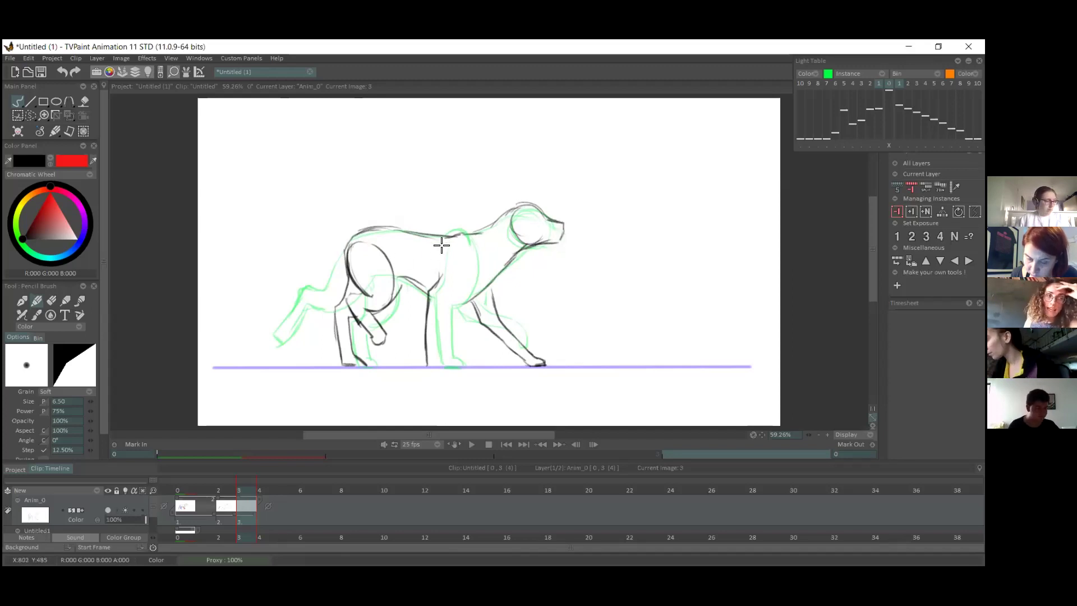
- Erase the near front leg's rear edge and redraw the whole planted leg with its shoulder curve, checking the motion across the images
drag(476, 250, 453, 307)
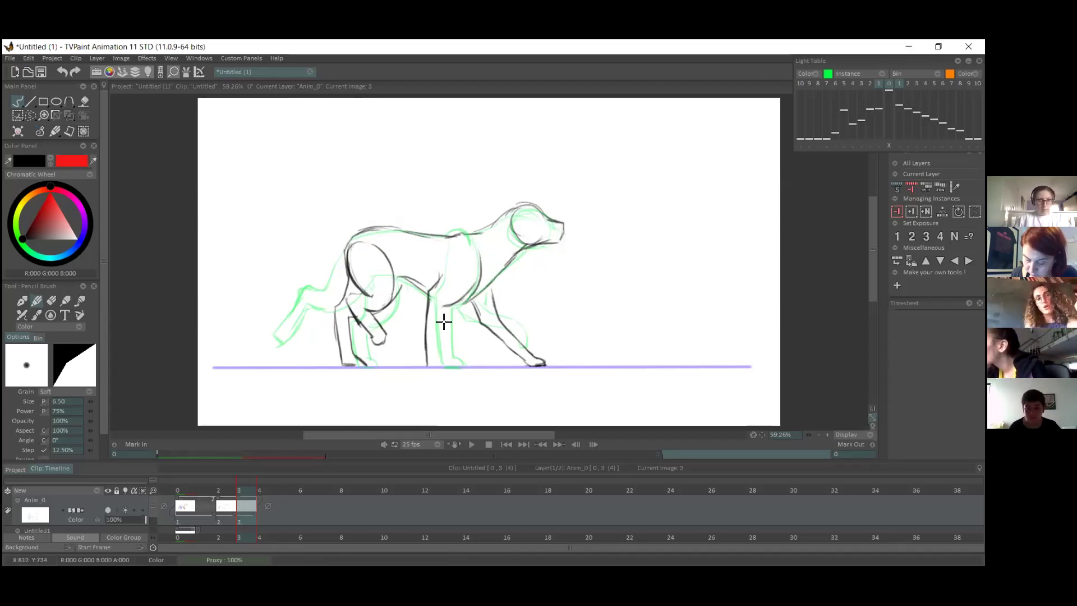
key(ctrl+z)
key(e)
drag(443, 272, 428, 360)
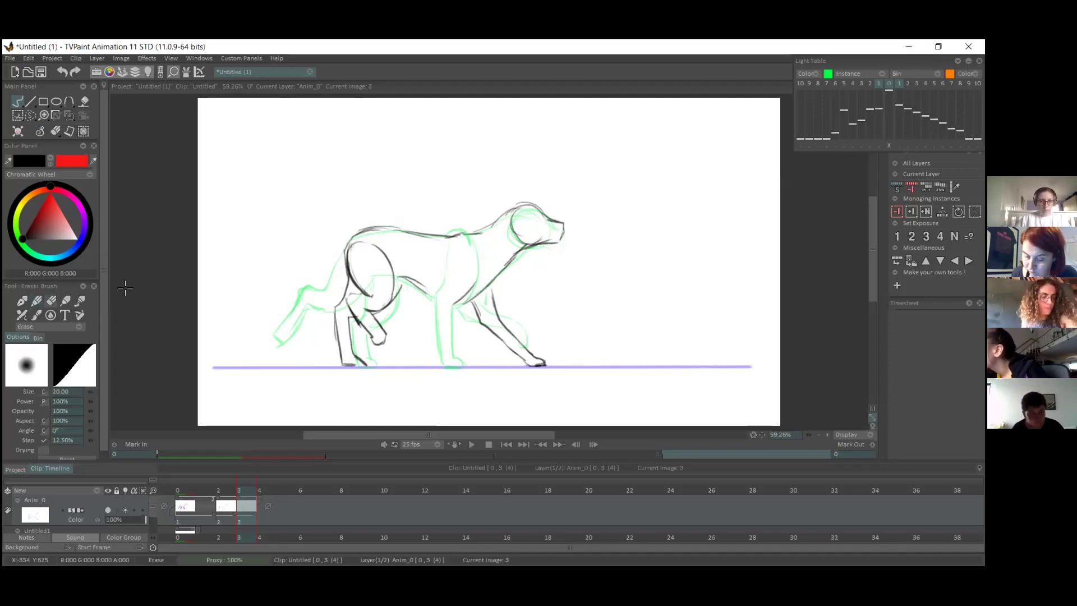
click(35, 301)
mouse_move(442, 275)
mouse_down()
mouse_move(430, 339)
mouse_move(441, 365)
mouse_up()
drag(450, 305, 449, 357)
drag(468, 288, 476, 259)
drag(188, 490, 251, 490)
mouse_move(183, 490)
mouse_down()
mouse_move(253, 487)
mouse_move(192, 486)
mouse_move(237, 483)
mouse_up()
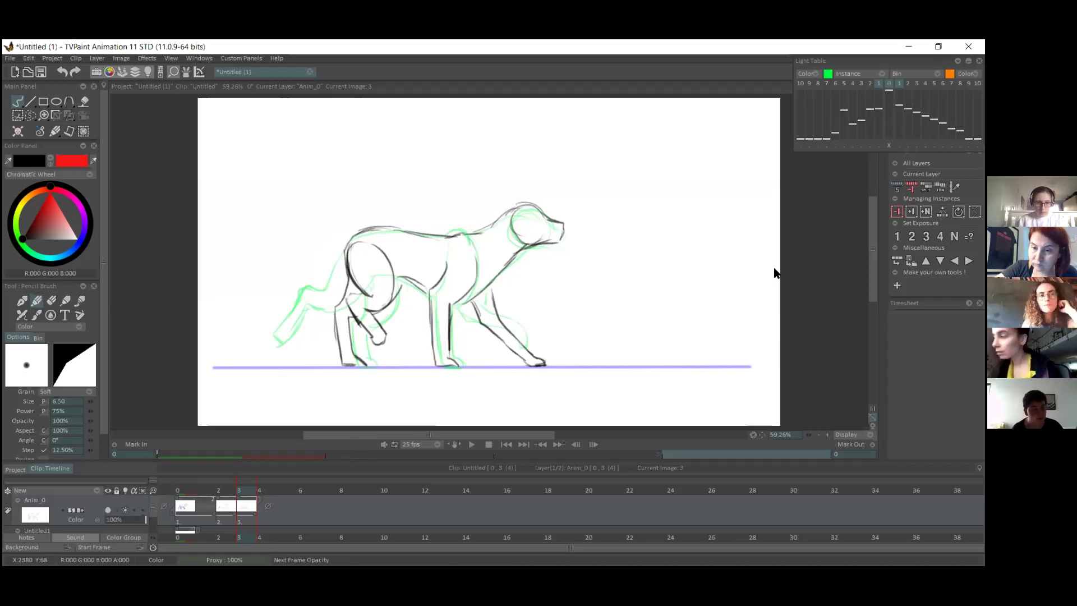
- Extend the Anim_0 layer with blank images up to image 9, expose every image for two frames, and review the drawn poses
key(ctrl+z)
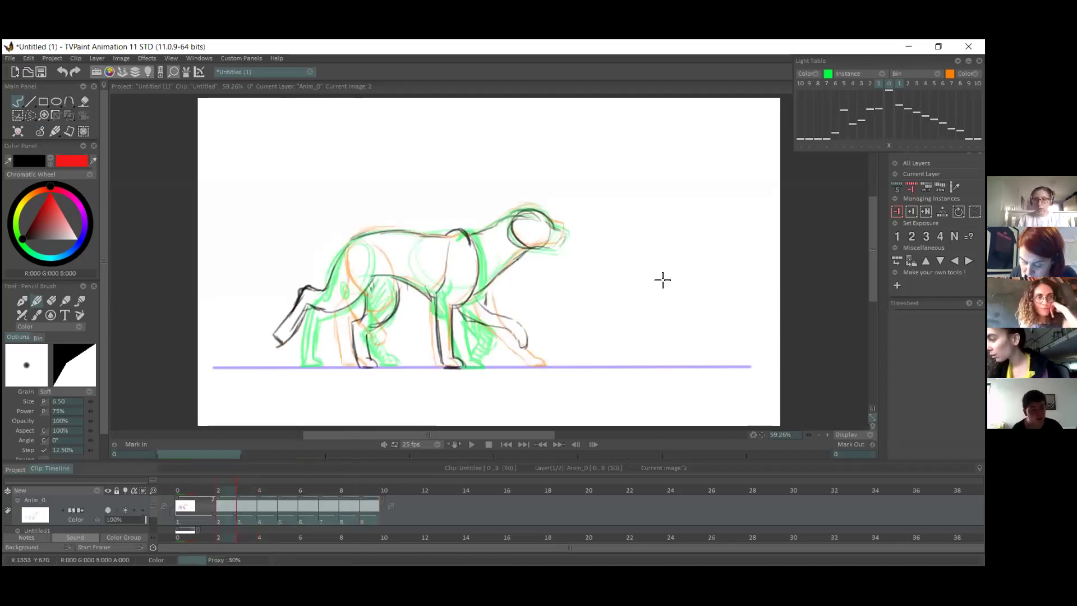
key(ctrl+z)
drag(264, 490, 315, 490)
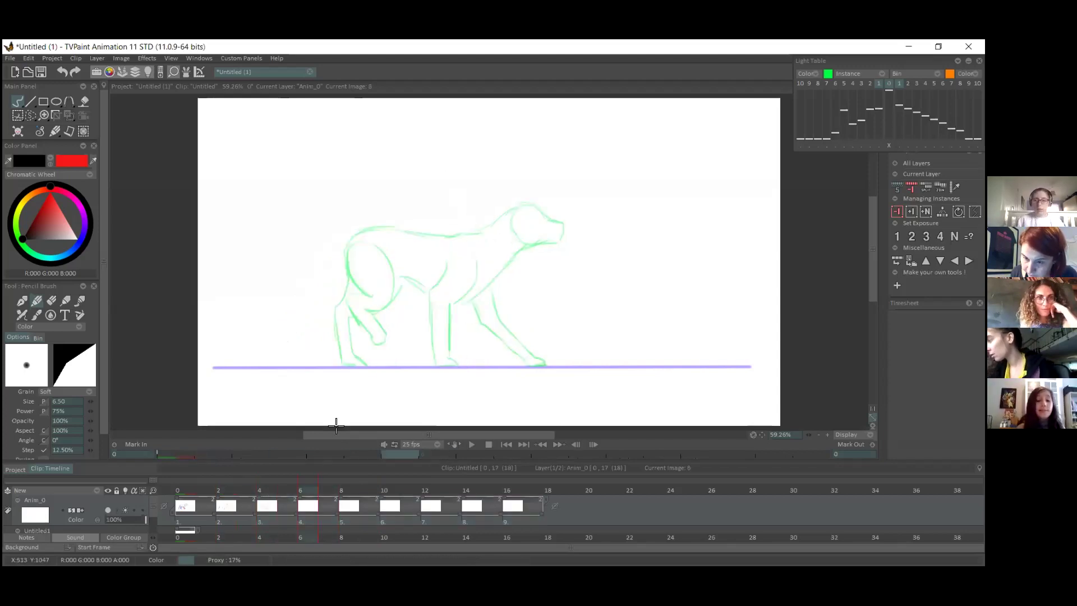
drag(193, 490, 290, 484)
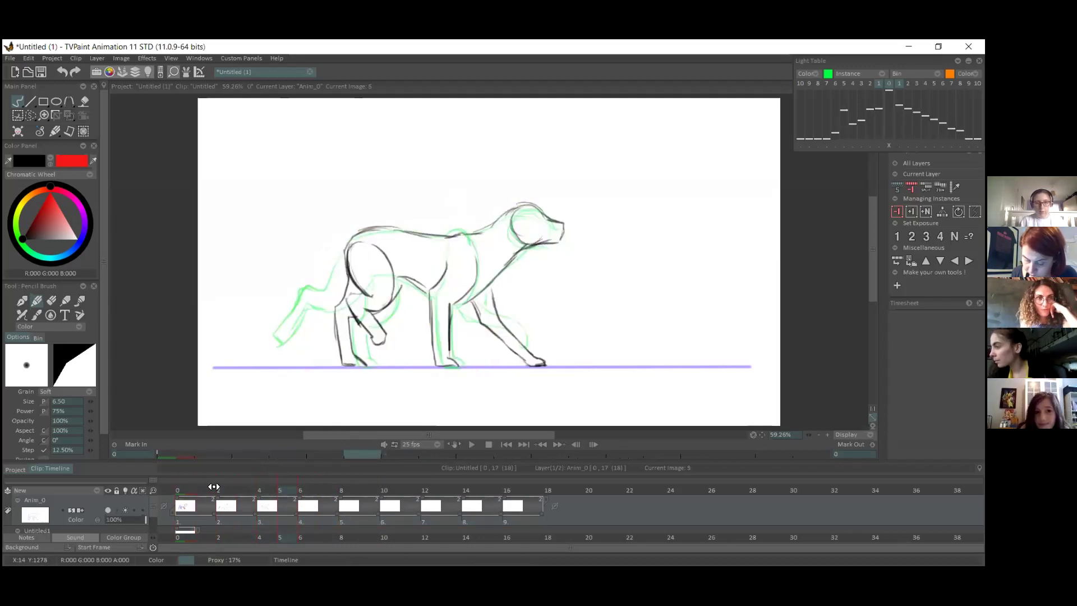
click(207, 522)
click(234, 522)
click(273, 522)
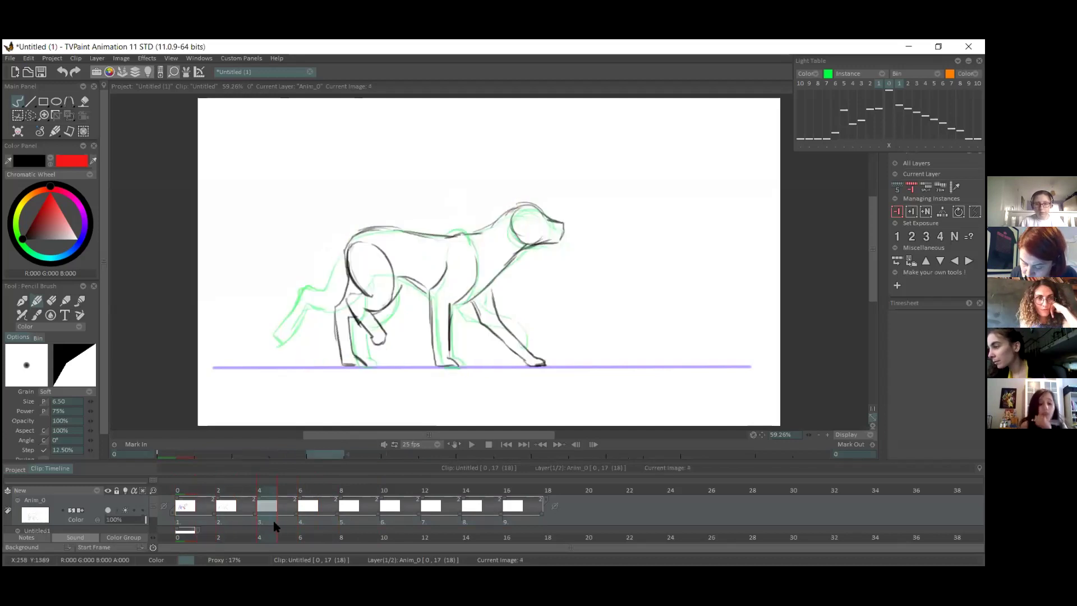
- On the image 4 pose, sketch the rump, the thigh curve, the lifted hind leg and the planted hind leg's rear edge
click(308, 524)
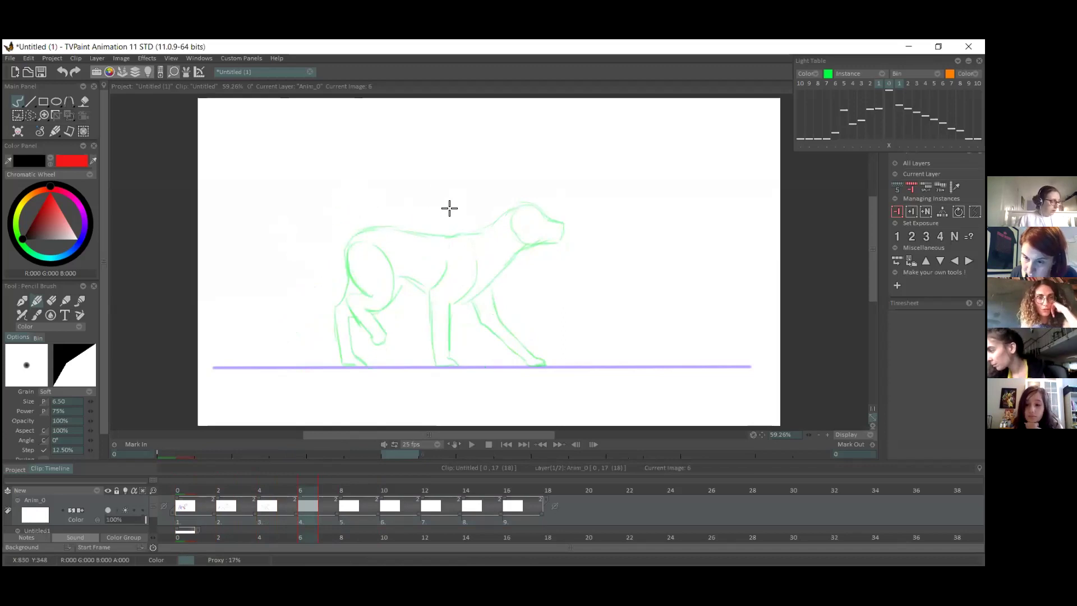
mouse_move(383, 227)
mouse_down()
mouse_move(353, 241)
mouse_move(396, 229)
mouse_move(355, 235)
mouse_move(375, 292)
mouse_move(359, 307)
mouse_move(381, 333)
mouse_move(391, 334)
mouse_move(396, 290)
mouse_up()
mouse_move(391, 251)
mouse_down()
mouse_move(401, 283)
mouse_move(383, 315)
mouse_move(414, 338)
mouse_up()
mouse_move(350, 234)
mouse_down()
mouse_move(318, 307)
mouse_move(324, 366)
mouse_move(346, 364)
mouse_move(317, 308)
mouse_move(325, 364)
mouse_up()
key(ctrl+z)
key(ctrl+z)
key(ctrl+z)
key(ctrl+z)
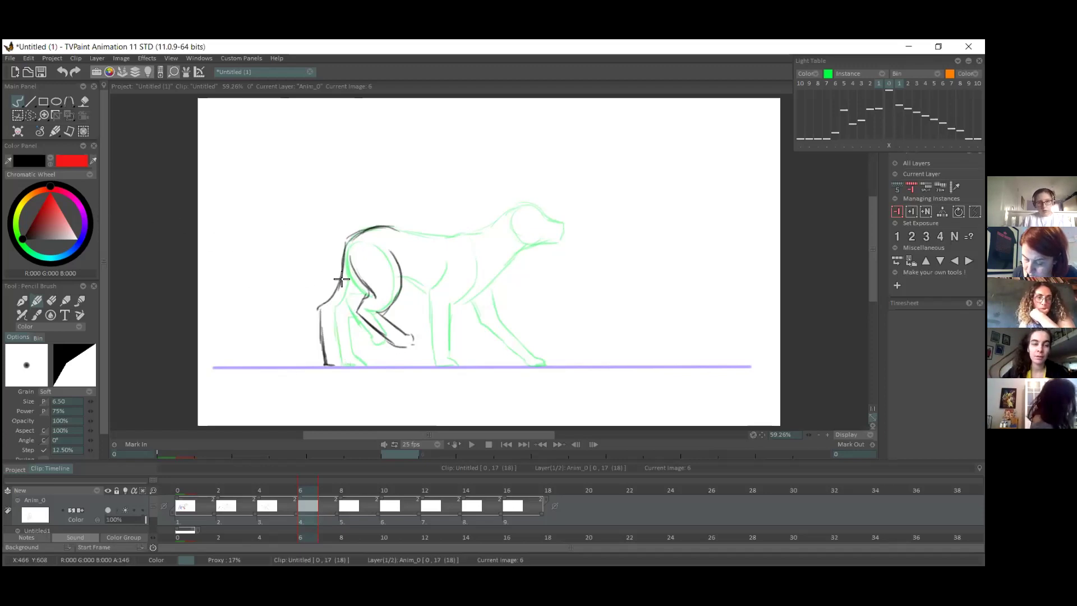
- Try placing the planted hind leg farther back, undo that version, and finish the leg with its paw and heel
mouse_move(318, 305)
mouse_down()
mouse_move(309, 349)
mouse_move(335, 368)
mouse_up()
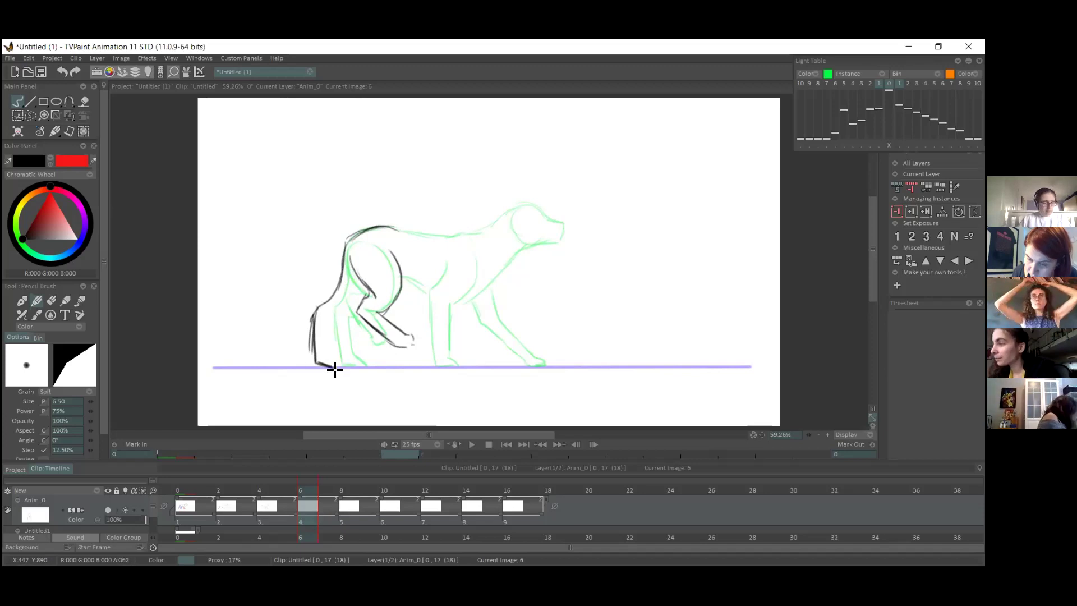
key(ctrl+z)
key(ctrl+z)
key(ctrl+z)
key(ctrl+z)
mouse_move(315, 306)
mouse_down()
mouse_move(323, 366)
mouse_move(343, 366)
mouse_move(332, 315)
mouse_up()
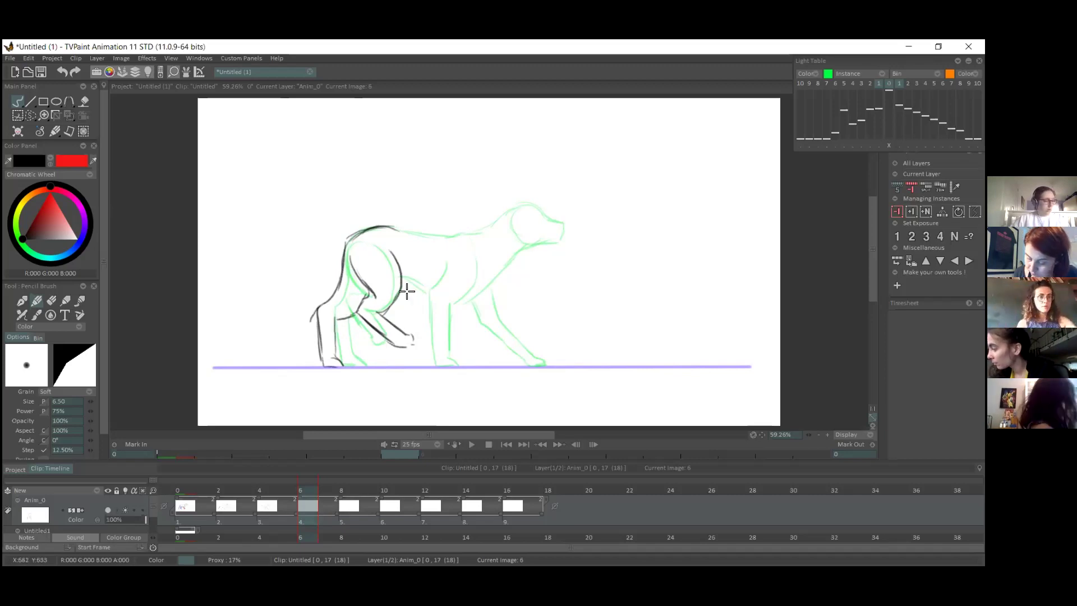
- Sketch the belly line, the head circle, the upright front leg's rear edge and the front leg reaching forward
mouse_move(403, 277)
mouse_down()
mouse_move(428, 284)
mouse_move(435, 272)
mouse_move(426, 351)
mouse_move(414, 348)
mouse_up()
mouse_move(530, 208)
mouse_down()
mouse_move(510, 230)
mouse_move(552, 219)
mouse_move(559, 235)
mouse_up()
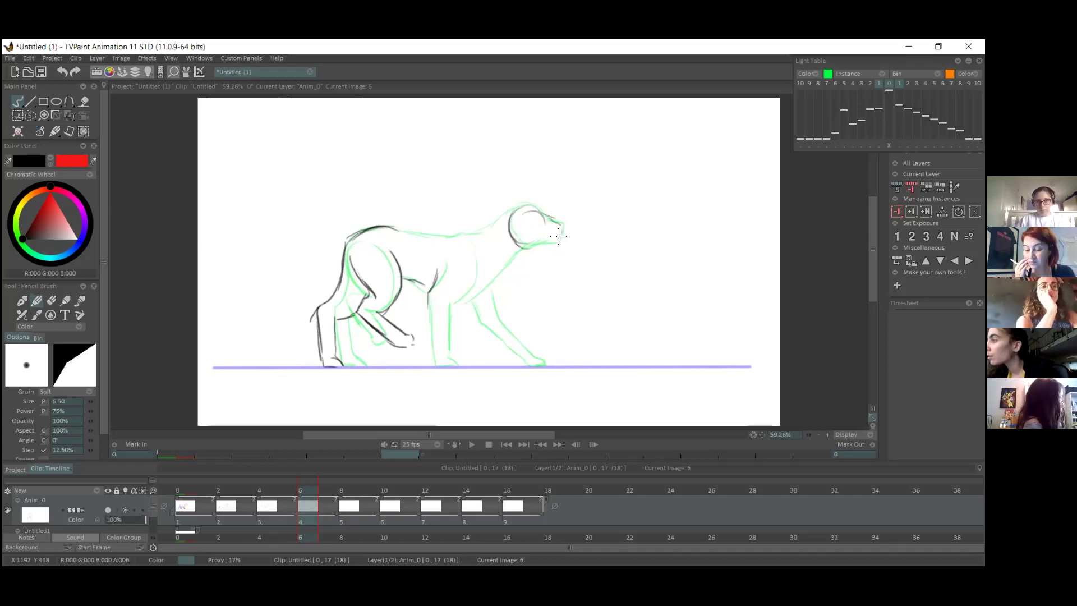
mouse_move(445, 254)
mouse_down()
mouse_move(426, 294)
mouse_move(417, 358)
mouse_up()
mouse_move(445, 261)
mouse_down()
mouse_move(427, 292)
mouse_move(440, 366)
mouse_up()
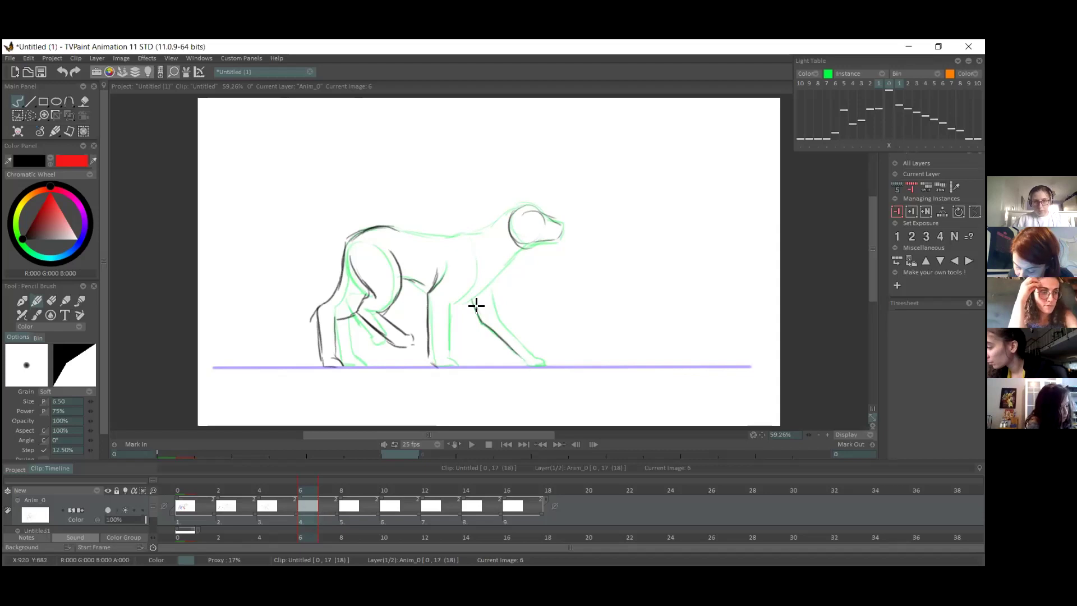
mouse_move(470, 298)
mouse_down()
mouse_move(522, 364)
mouse_move(542, 366)
mouse_up()
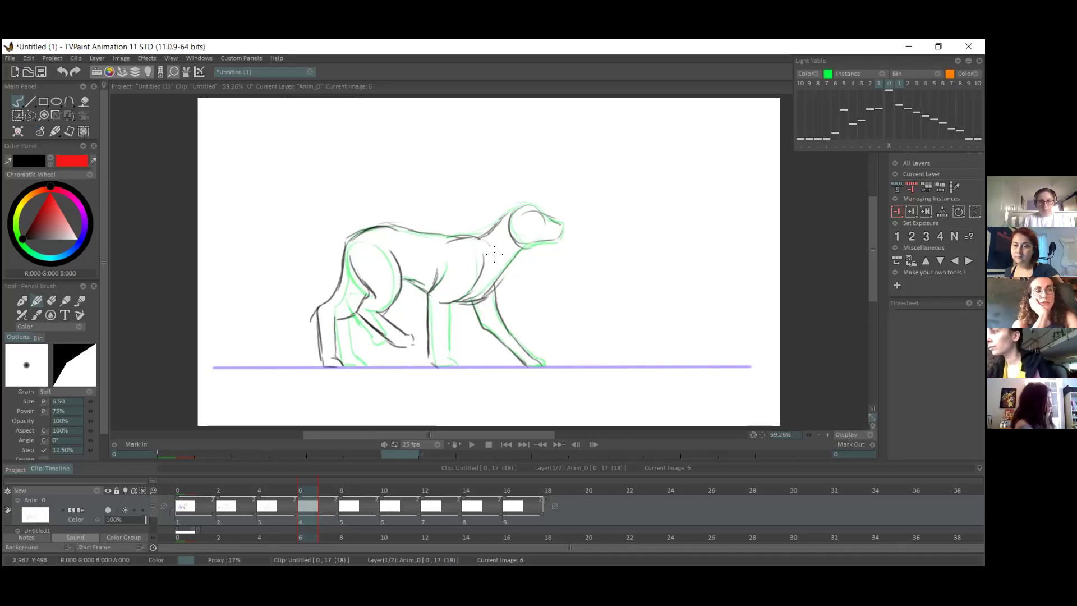
- Draw a red circle around the rib cage and a blue circle around the pelvis on the image 4 pose
click(49, 160)
mouse_move(496, 284)
mouse_down()
mouse_move(458, 238)
mouse_move(424, 279)
mouse_move(464, 303)
mouse_move(494, 274)
mouse_up()
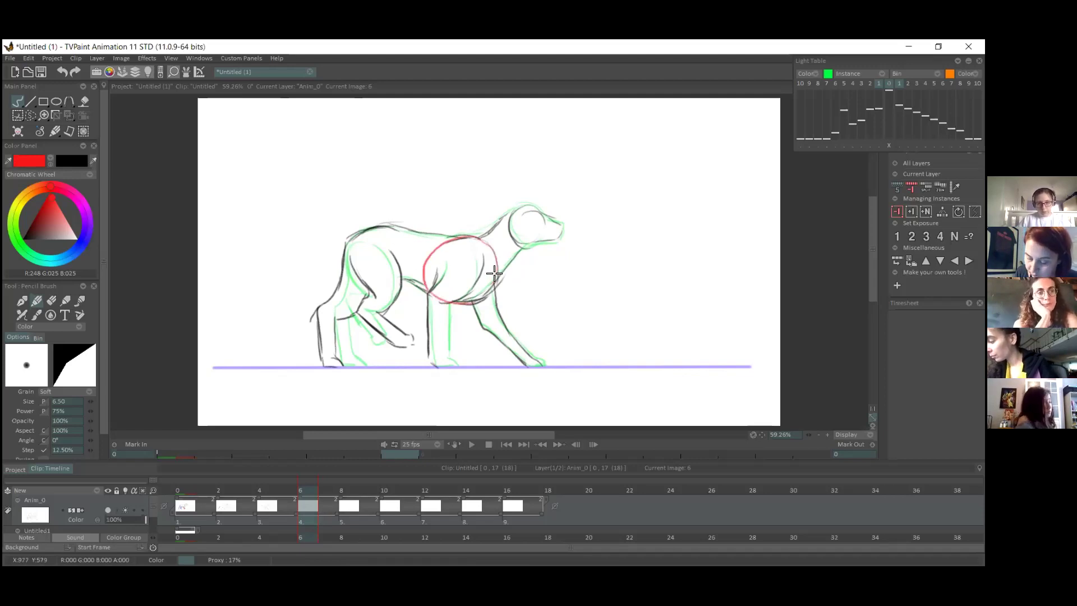
click(50, 161)
click(33, 161)
click(66, 164)
mouse_move(383, 226)
mouse_down()
mouse_move(385, 251)
mouse_move(354, 267)
mouse_up()
mouse_move(370, 229)
mouse_down()
mouse_move(384, 252)
mouse_move(346, 269)
mouse_move(354, 243)
mouse_move(384, 231)
mouse_move(392, 270)
mouse_move(375, 225)
mouse_move(343, 246)
mouse_move(393, 235)
mouse_up()
- Switch the drawing colour back to black and sketch the upright front leg's bent paw and front edge
click(50, 161)
click(52, 162)
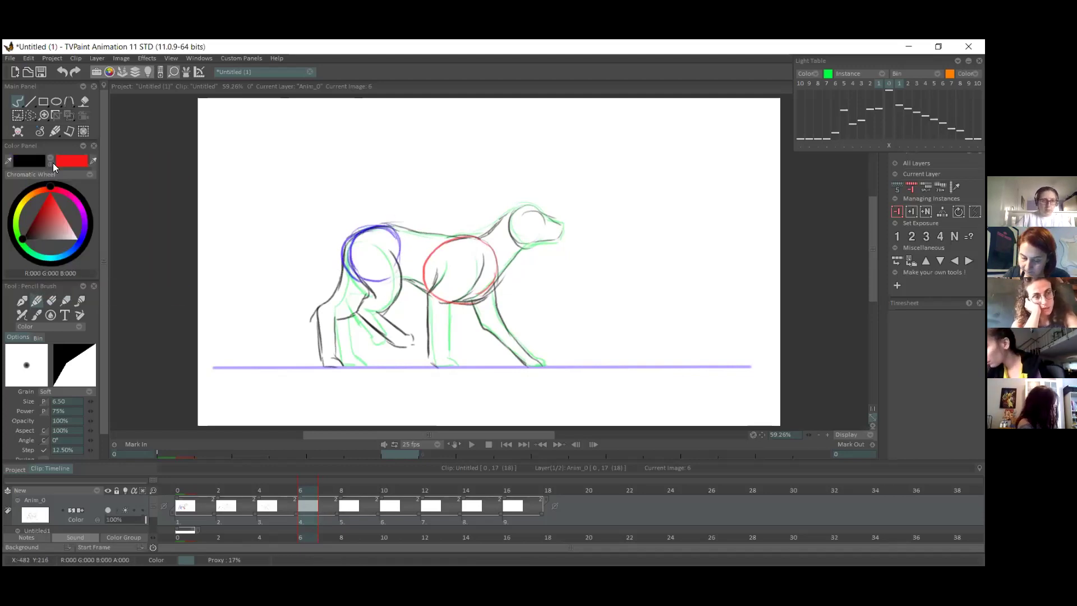
drag(438, 366, 424, 353)
mouse_move(444, 302)
mouse_down()
mouse_move(441, 357)
mouse_move(451, 364)
mouse_up()
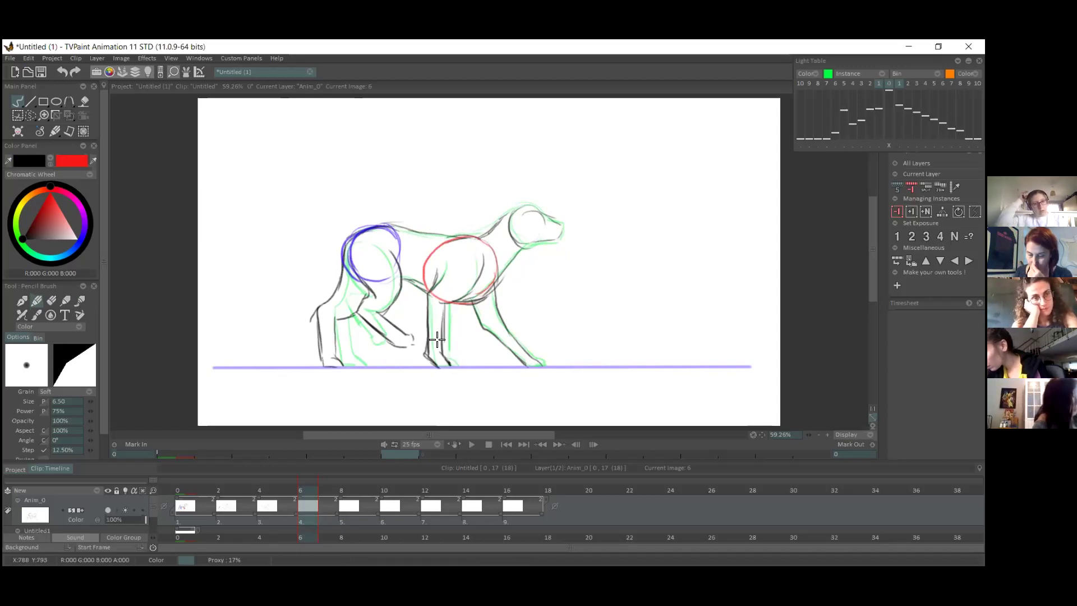
- On image 5, sketch a short horizontal line with slanted lines beside it above the dog's back, undoing the slanted ones
click(347, 521)
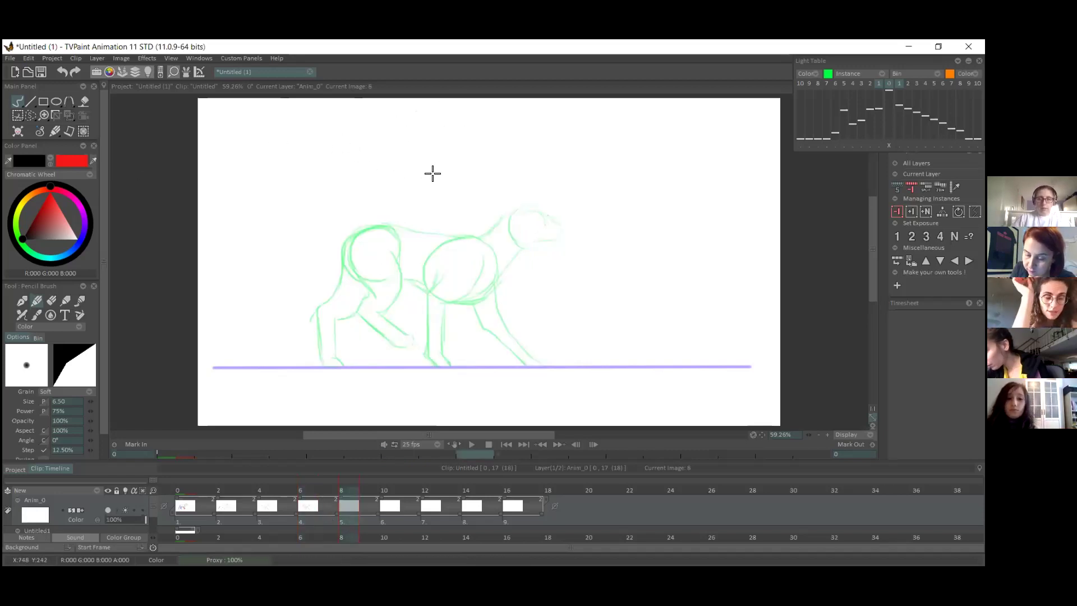
mouse_move(404, 166)
mouse_down()
mouse_move(457, 170)
mouse_move(395, 177)
mouse_move(411, 171)
mouse_up()
key(ctrl+z)
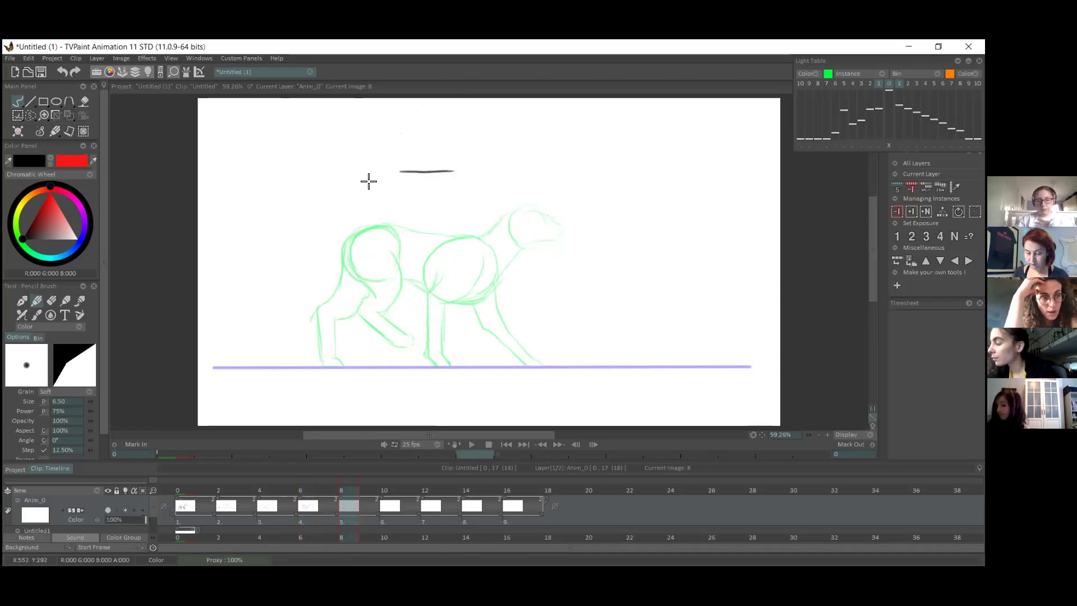
drag(400, 178, 368, 205)
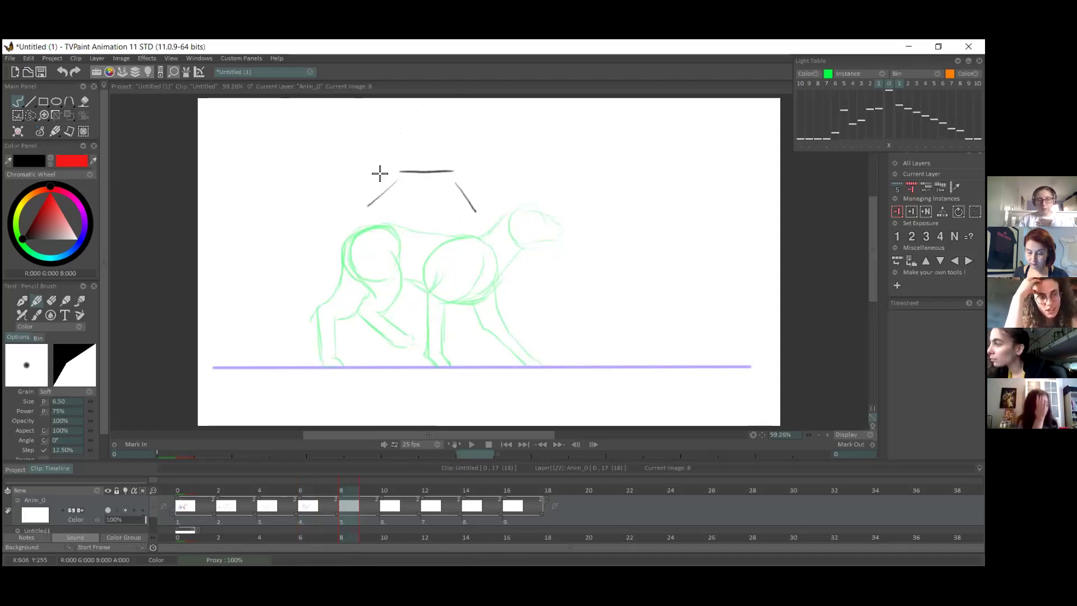
key(ctrl+z)
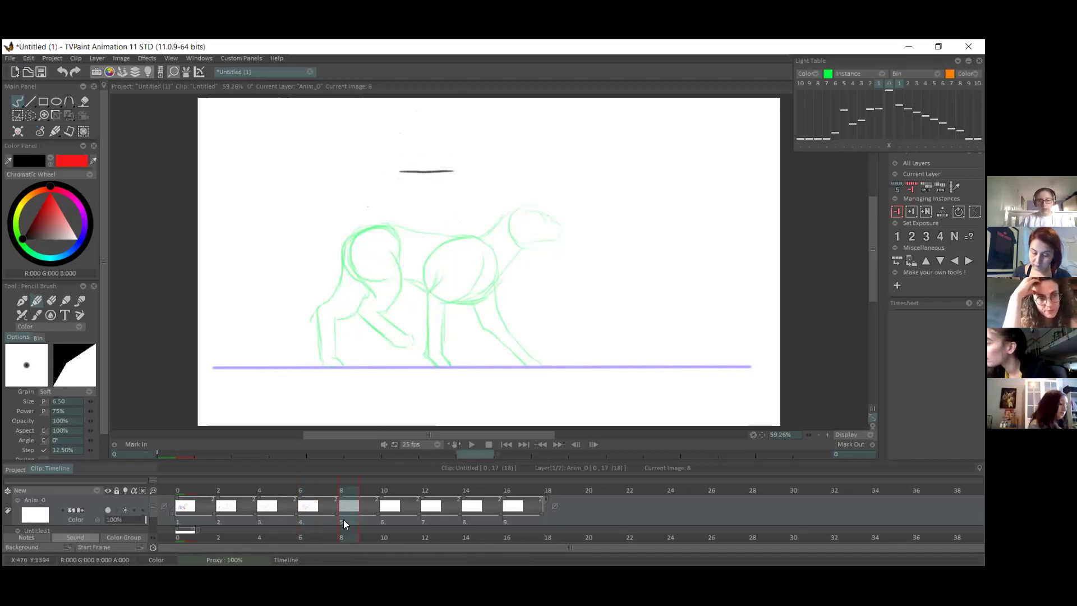
- On image 4, mark the planted hind leg and the forward front leg with red direction lines, and undo them
click(310, 518)
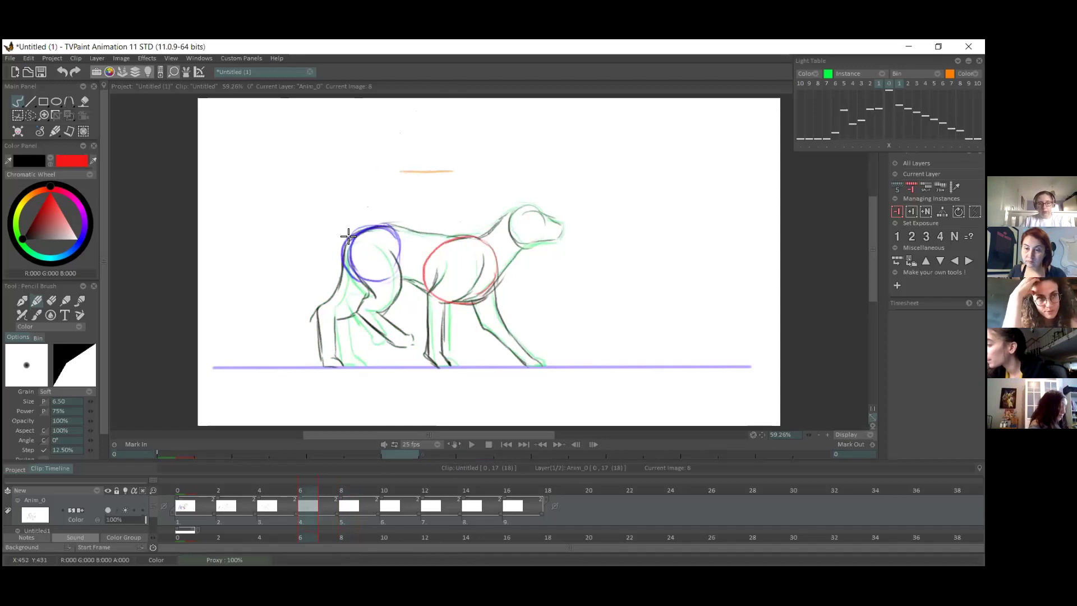
click(51, 161)
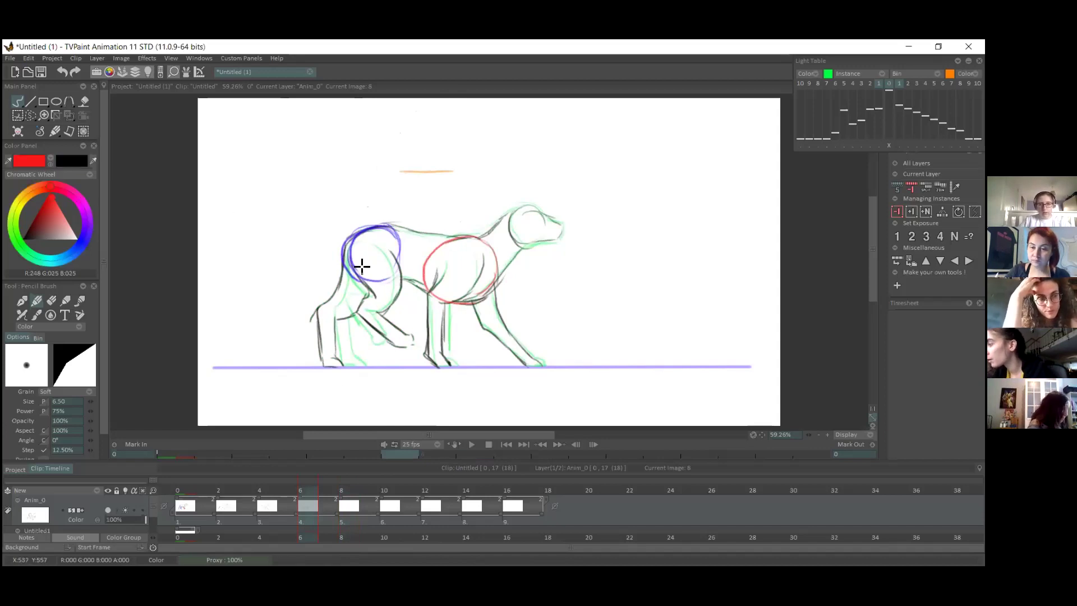
mouse_move(352, 280)
mouse_down()
mouse_move(327, 320)
mouse_move(327, 356)
mouse_up()
drag(325, 309, 327, 357)
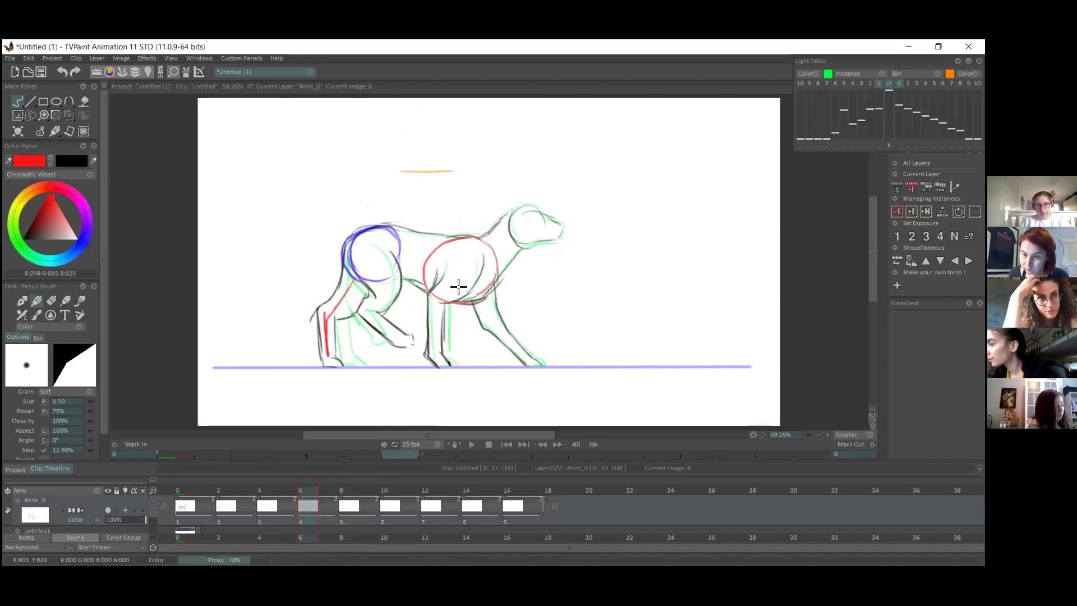
drag(459, 274, 522, 352)
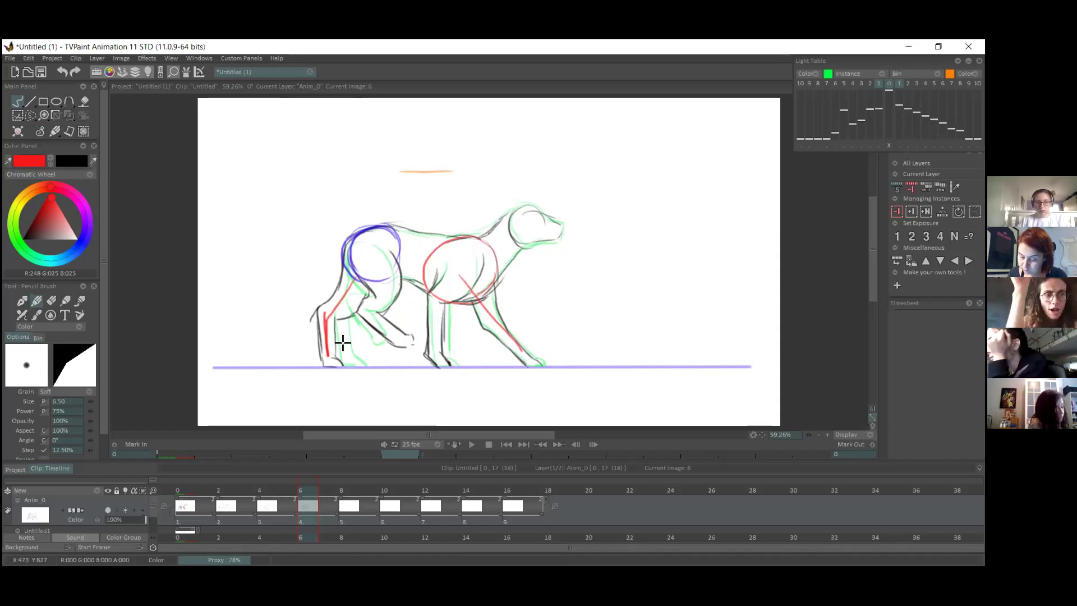
key(ctrl+z)
key(ctrl+z)
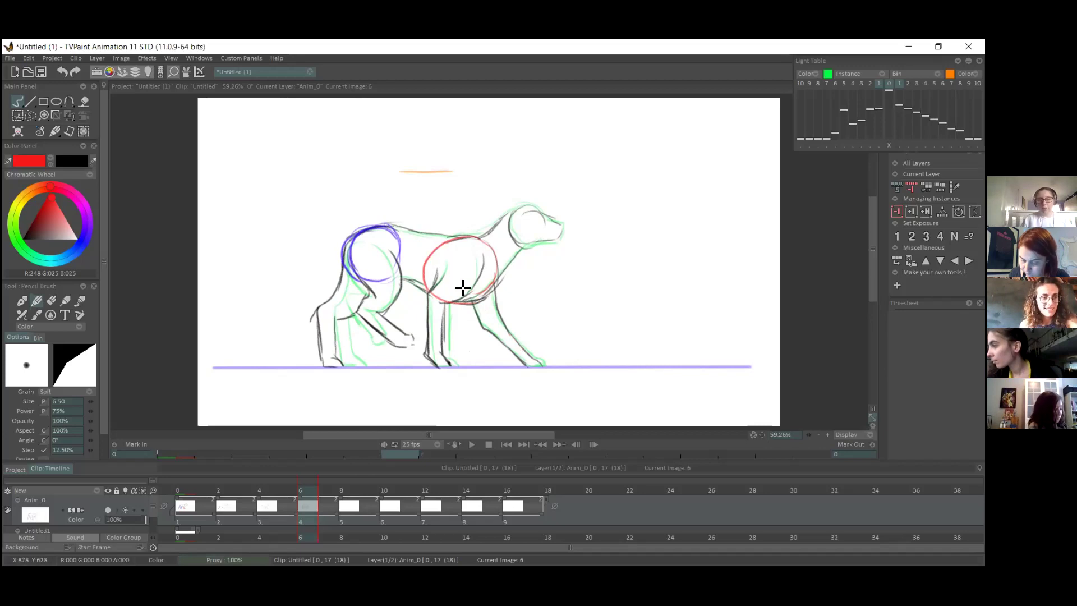
- Sketch a diagram of four slanted red leg lines in front of the dog and undo its strokes
mouse_move(609, 236)
mouse_down()
mouse_move(601, 254)
mouse_move(646, 268)
mouse_move(632, 269)
mouse_up()
drag(665, 237, 680, 265)
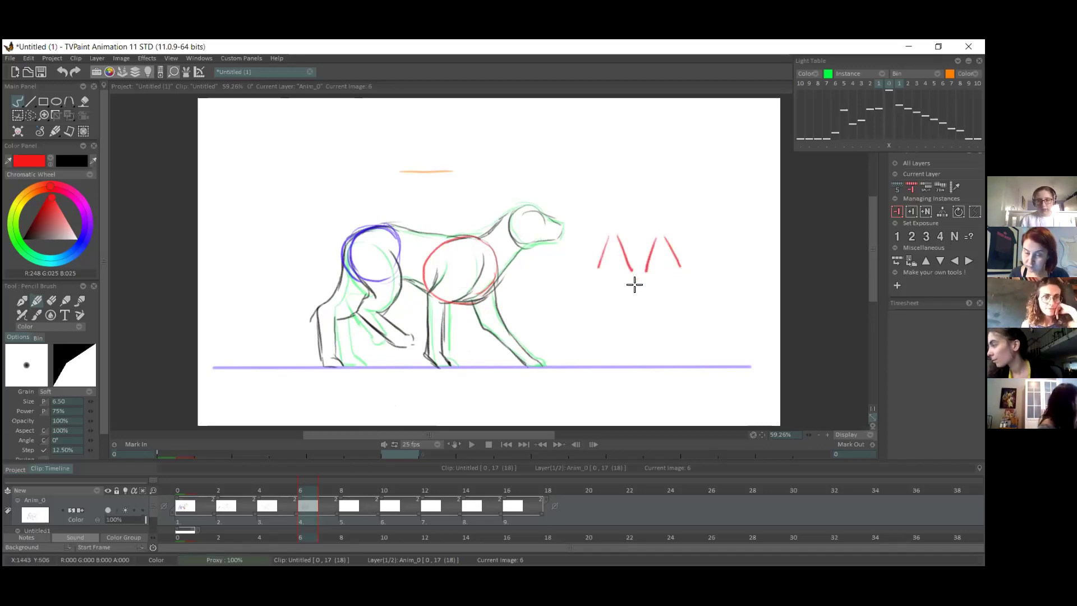
key(ctrl+z)
key(ctrl+z)
key(ctrl+z)
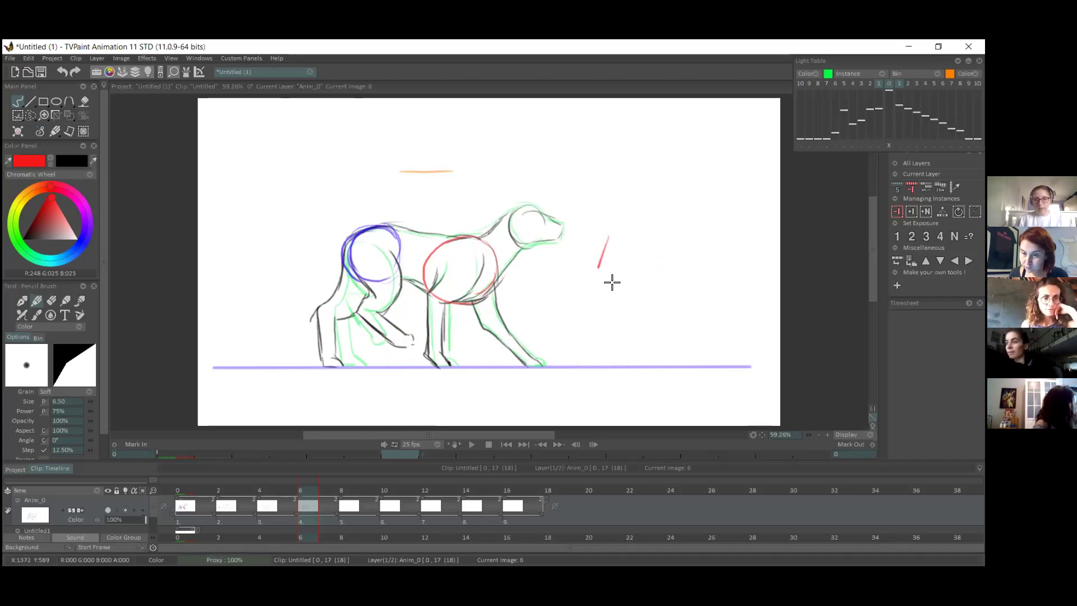
- Redraw the leg diagram with two parallel red lines and two opposing black lines, and undo the latest strokes
drag(611, 232, 598, 268)
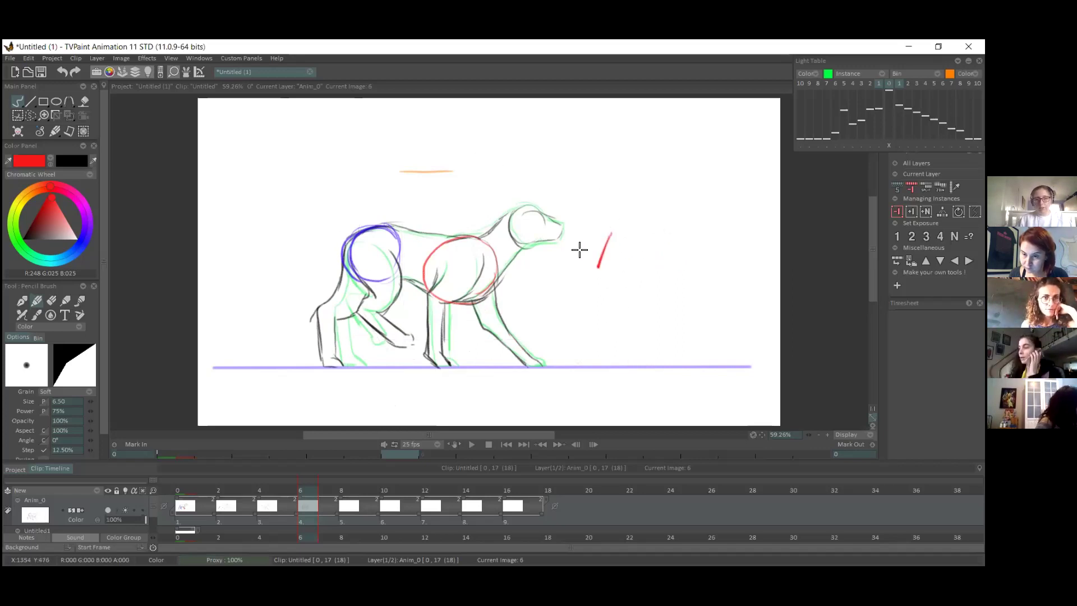
drag(654, 233, 636, 267)
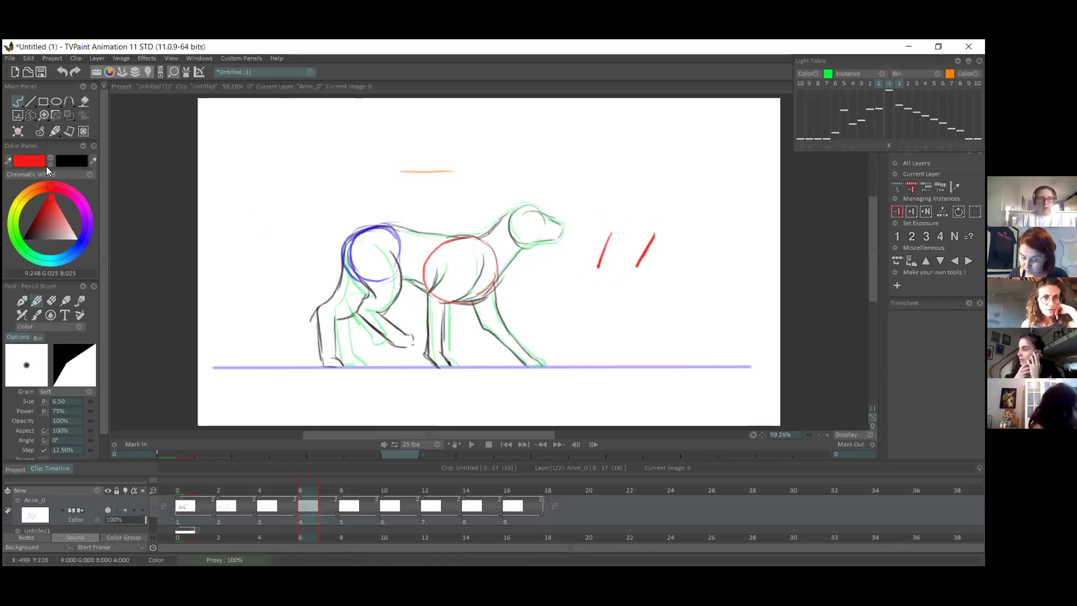
click(50, 161)
drag(622, 235, 643, 271)
drag(663, 236, 688, 268)
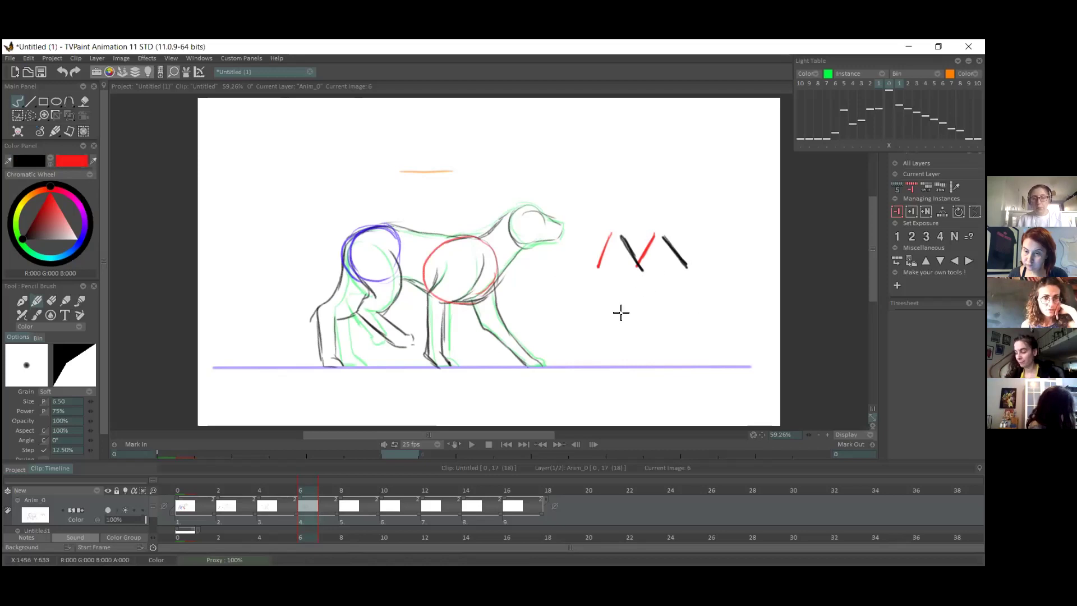
key(ctrl+z)
key(ctrl+z)
key(ctrl+z)
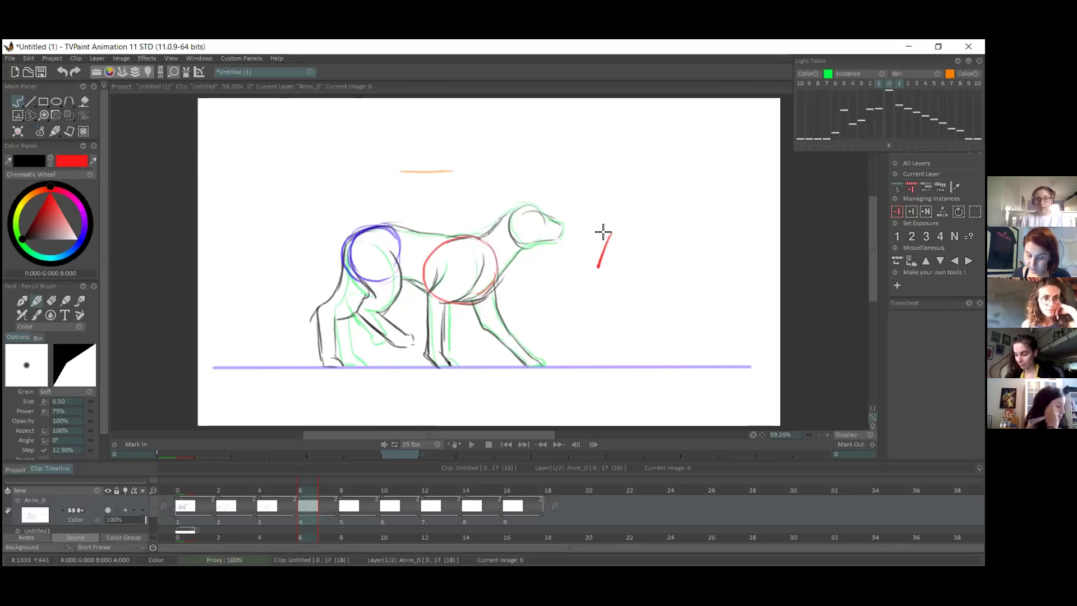
- Sketch the leg diagram in black with the outer legs spread and the inner legs converging, and undo it completely
drag(611, 237, 595, 266)
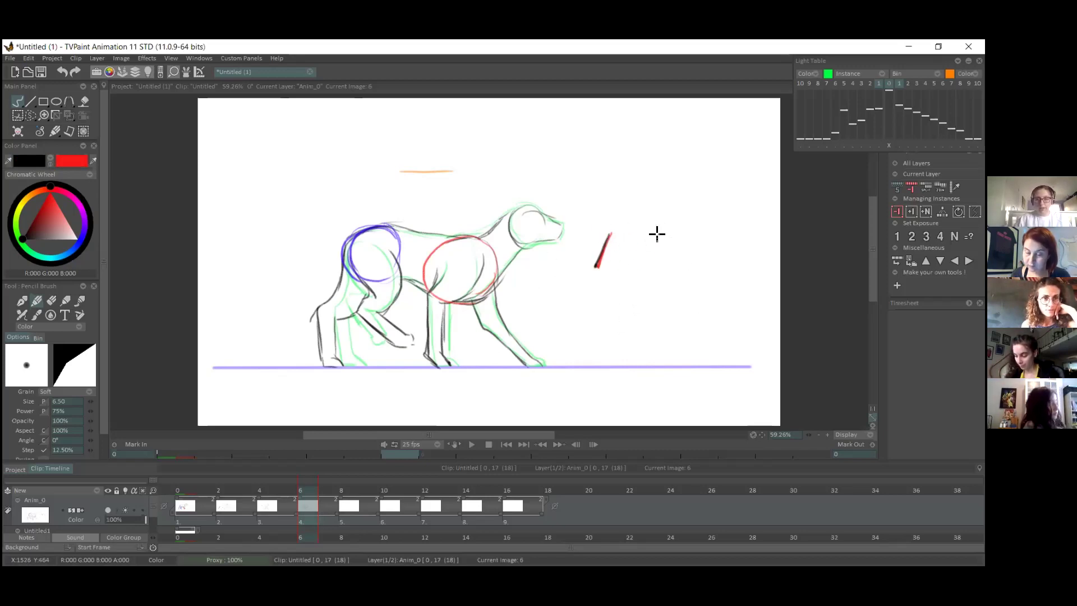
drag(659, 235, 678, 266)
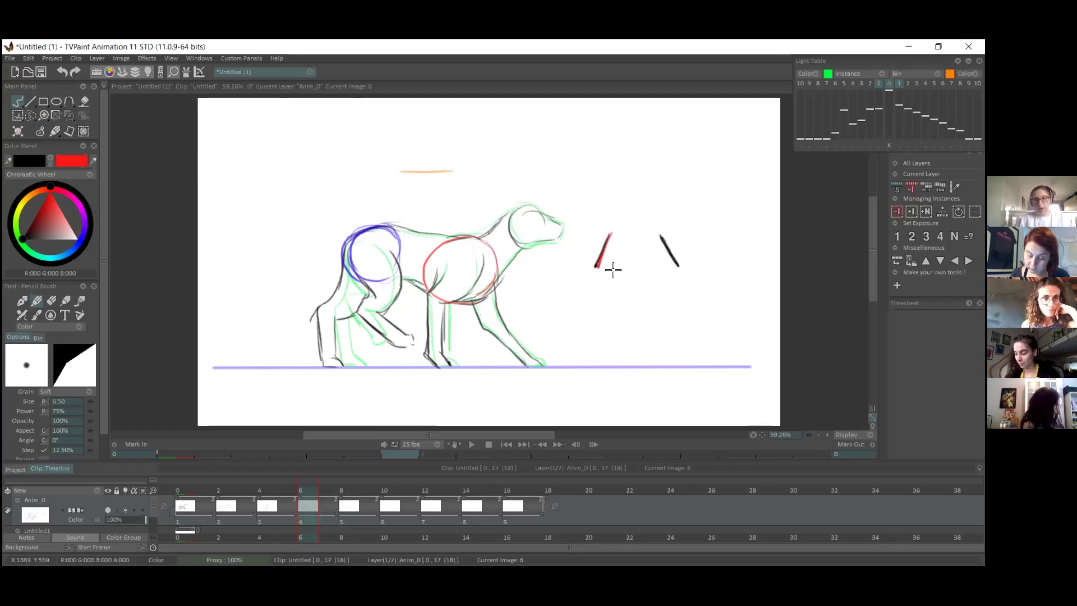
drag(615, 235, 626, 268)
drag(648, 238, 635, 268)
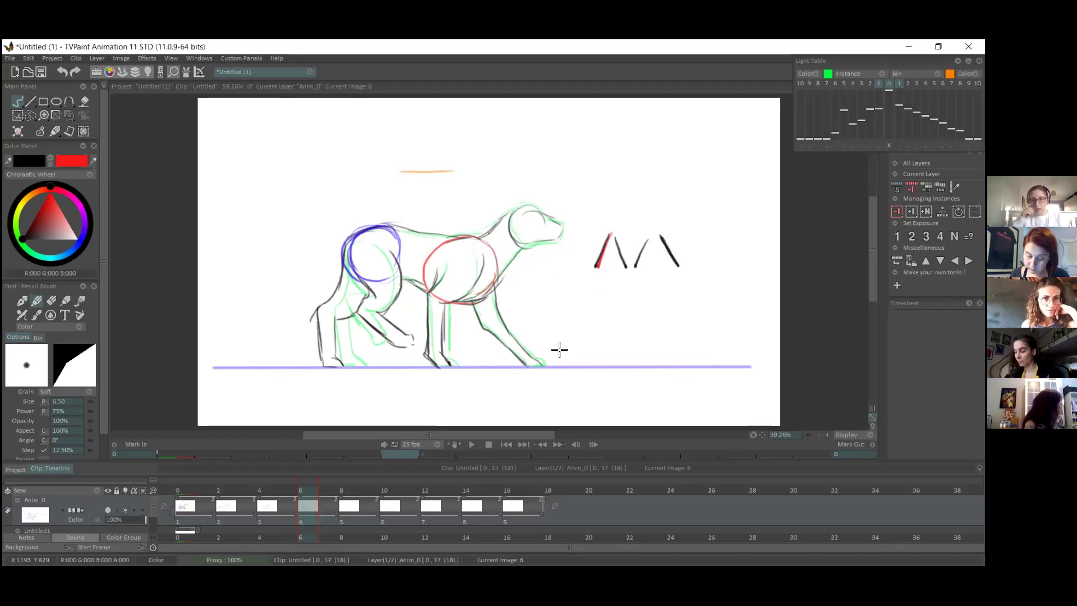
key(ctrl+z)
key(ctrl+z)
key(ctrl+z)
key(ctrl+z)
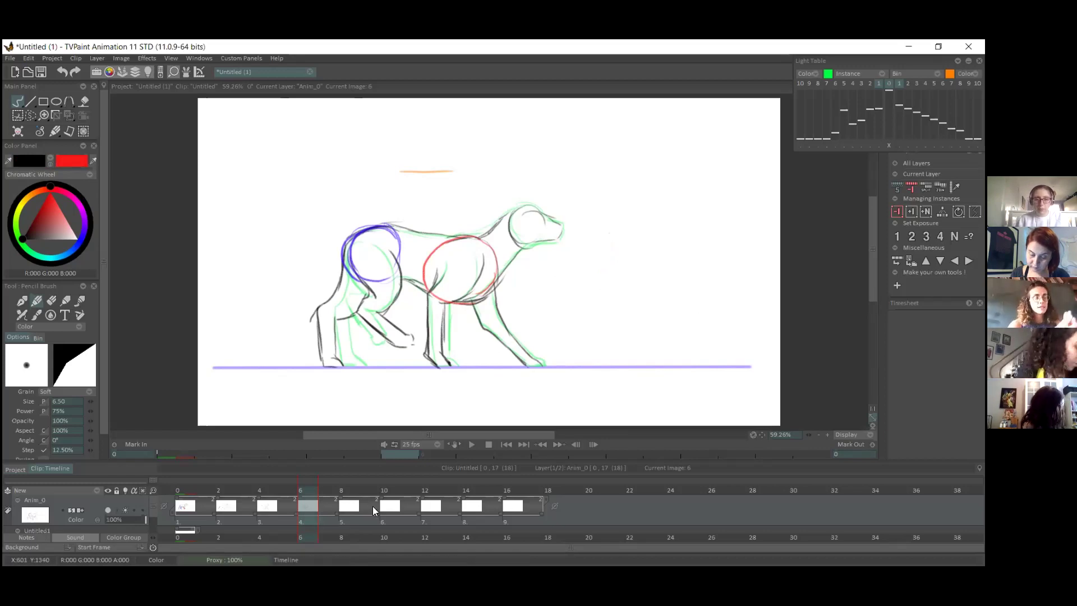
- Erase the leftover horizontal line above the dog's back on image 5 and switch back to the pencil brush
click(348, 506)
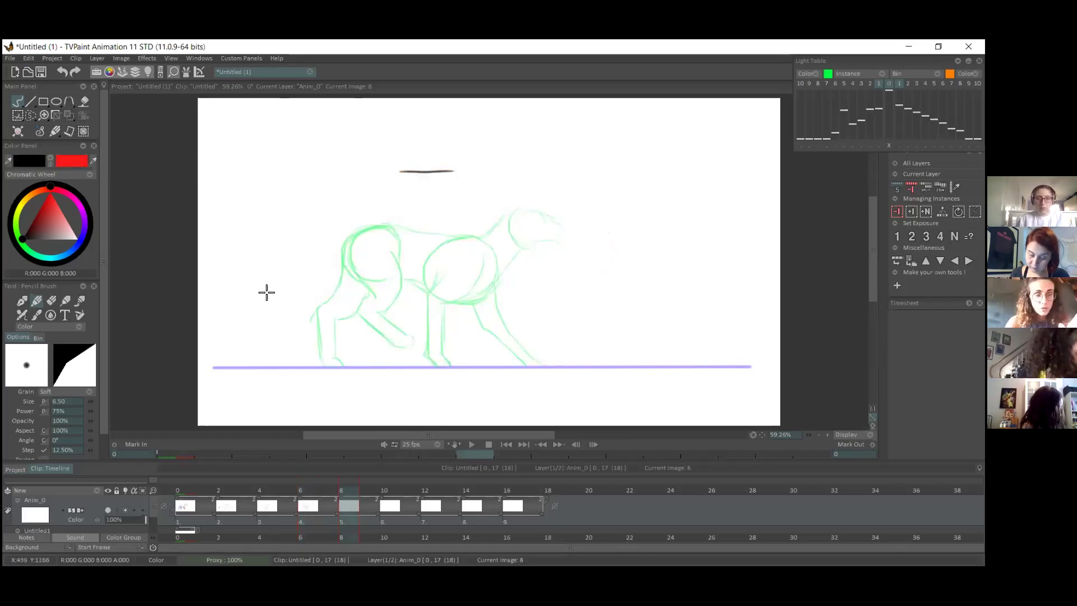
click(65, 299)
mouse_move(442, 170)
mouse_down()
mouse_move(396, 172)
mouse_move(459, 171)
mouse_up()
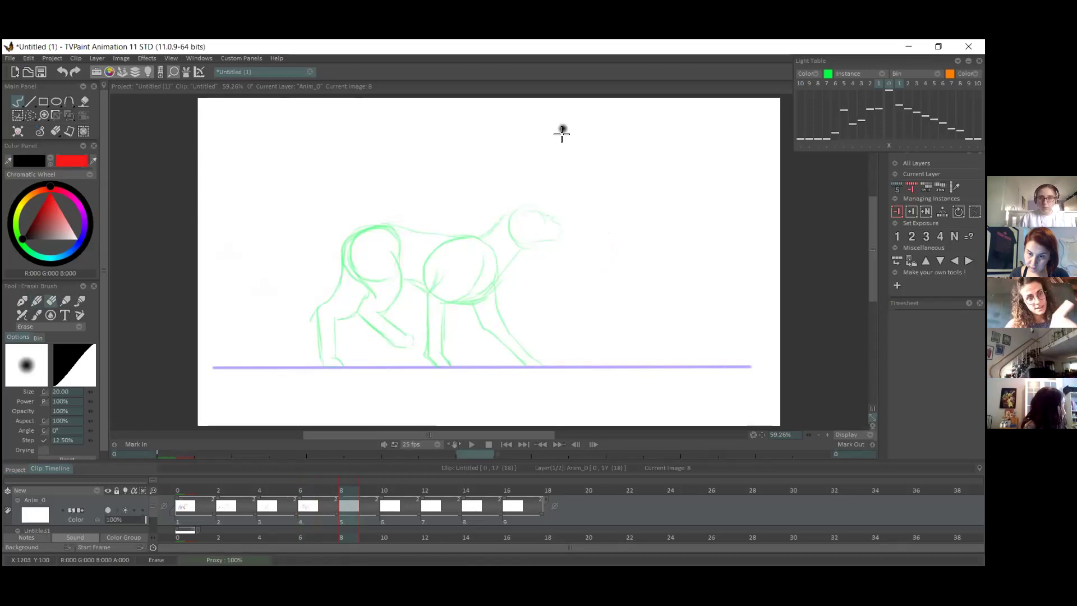
click(37, 303)
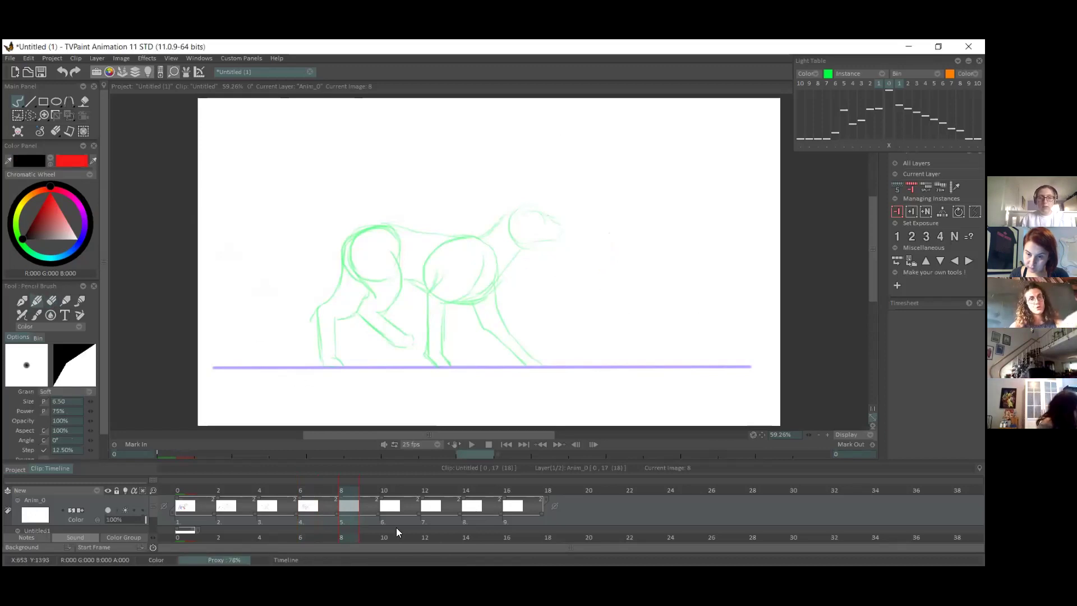
- Erase the stray heel stroke behind the planted hind leg on image 4, undoing the edit made on frame 7
click(322, 522)
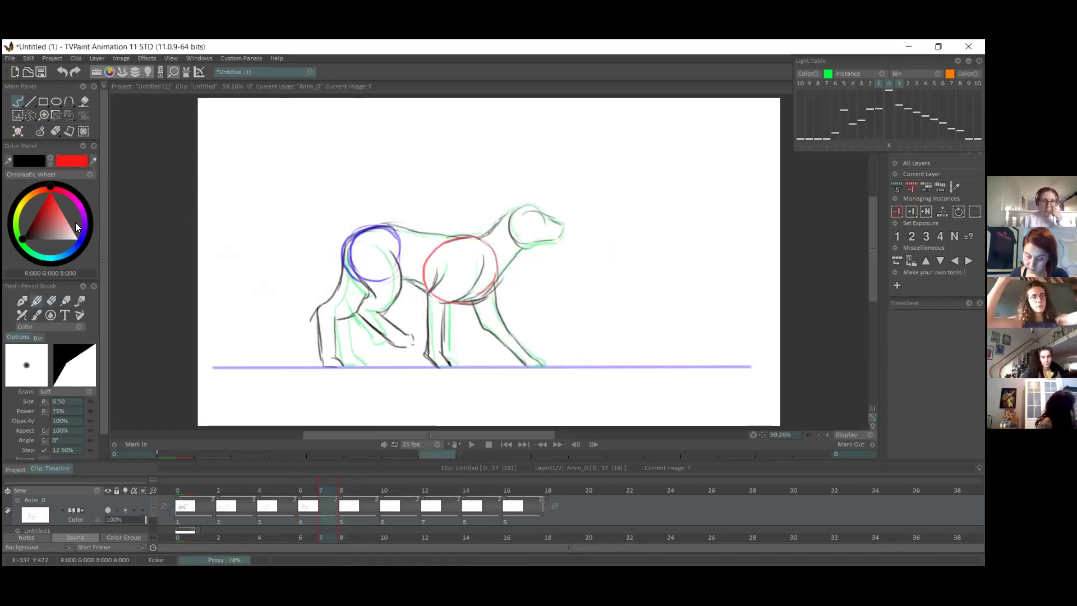
click(53, 301)
drag(324, 309, 302, 345)
key(ctrl+z)
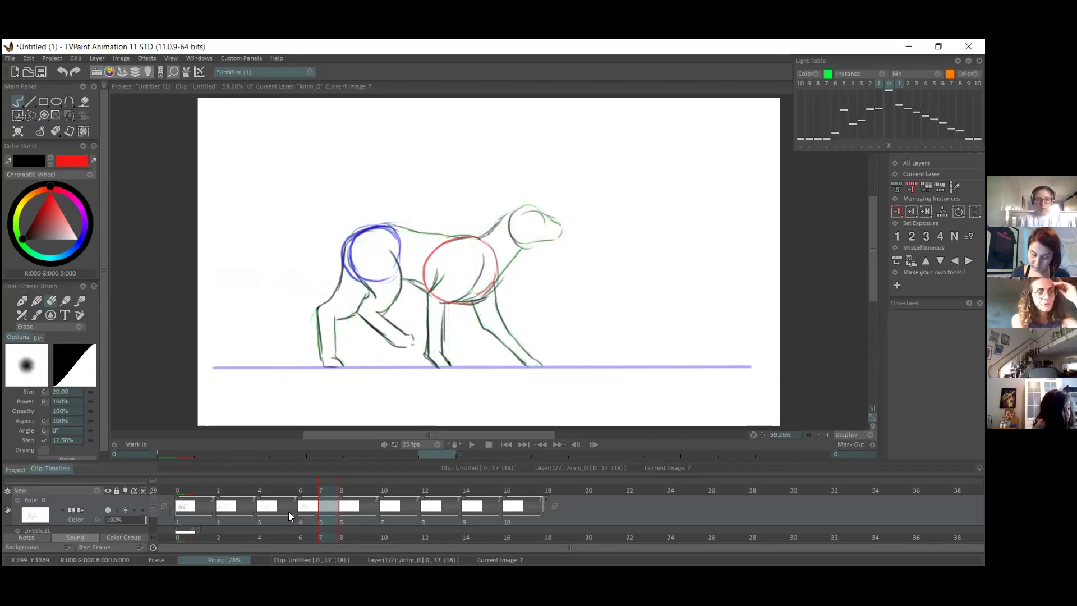
click(306, 515)
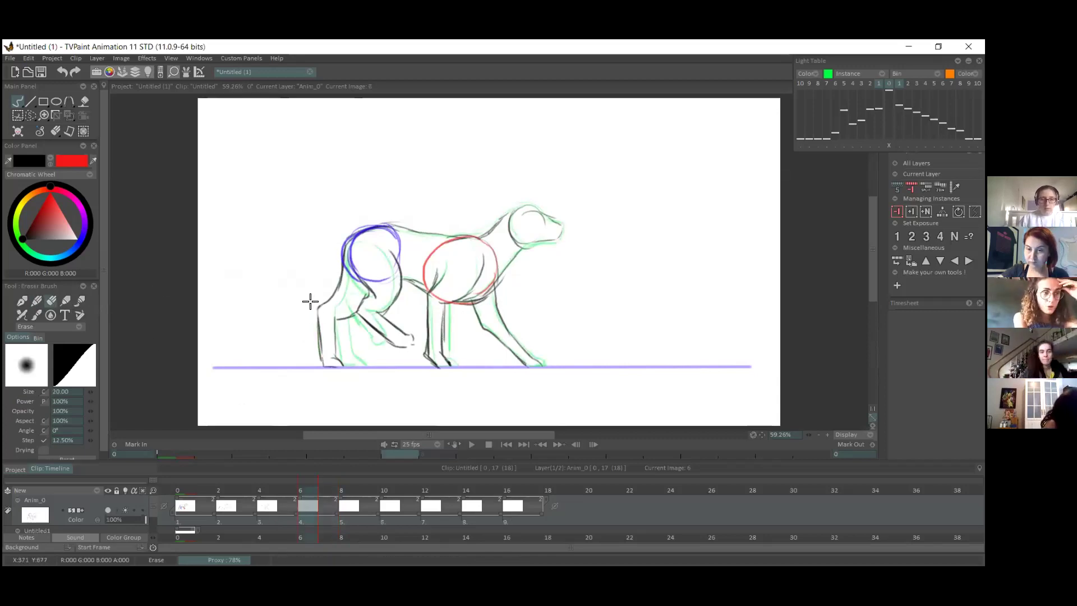
- Draw the forward-swinging hind leg and the back line from rump to shoulder on image 5 with the pencil brush
click(35, 302)
click(357, 518)
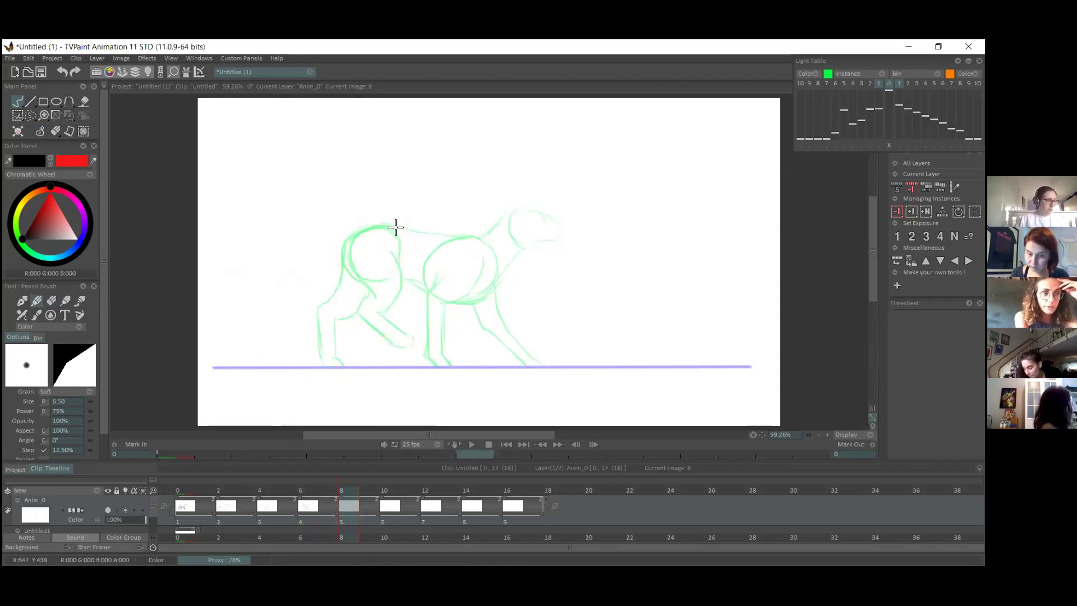
drag(393, 248, 410, 295)
drag(358, 266, 383, 312)
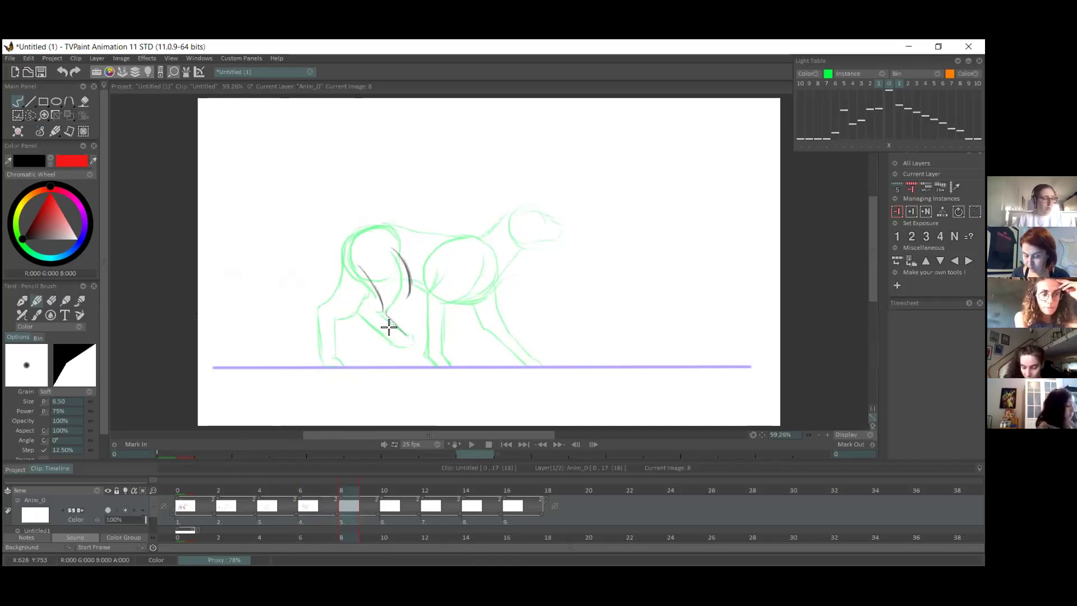
mouse_move(344, 255)
mouse_down()
mouse_move(372, 233)
mouse_move(466, 235)
mouse_up()
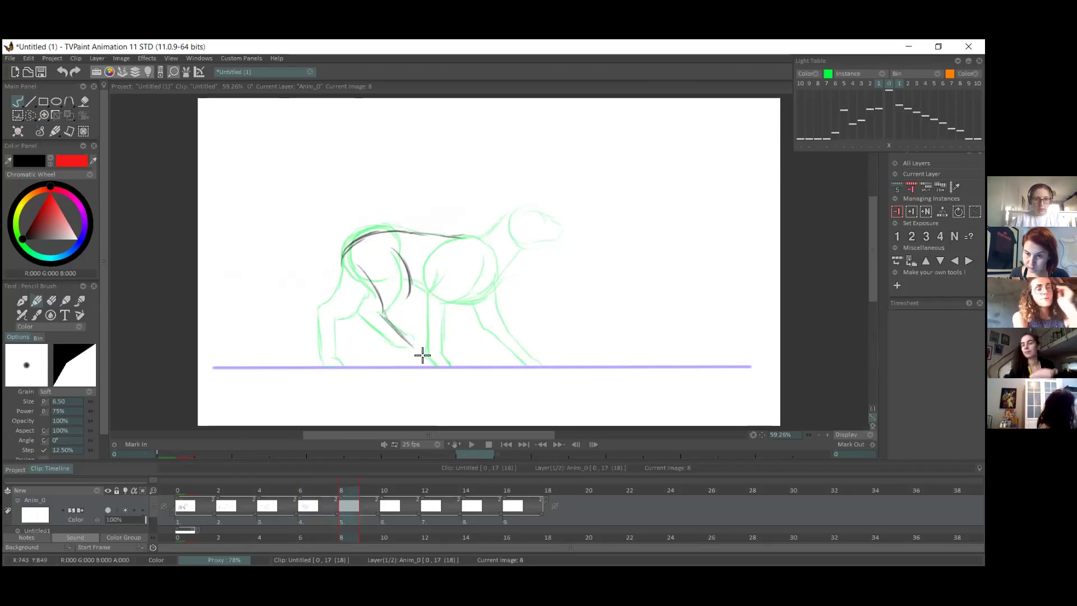
mouse_move(380, 308)
mouse_down()
mouse_move(432, 357)
mouse_move(402, 317)
mouse_move(446, 357)
mouse_up()
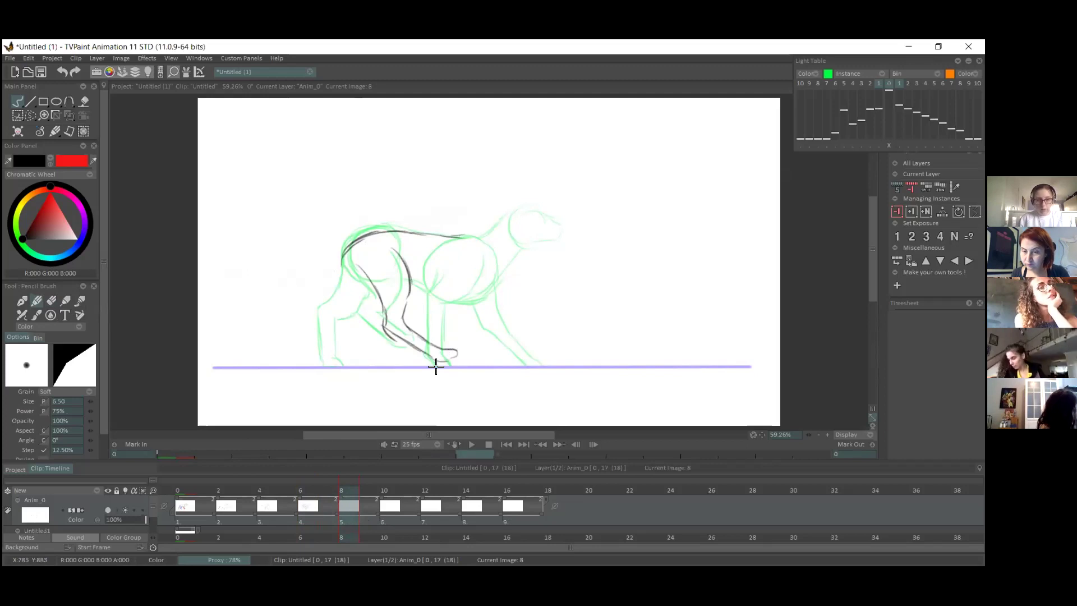
- Draw the trailing planted hind leg and the chest with the folded foreleg on image 5
drag(441, 256, 436, 280)
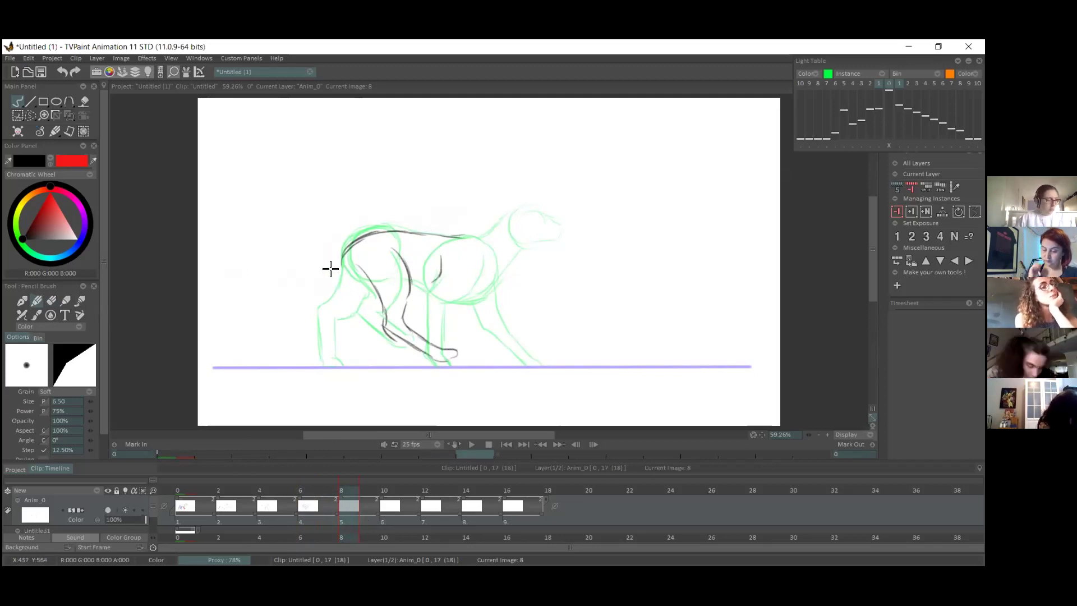
mouse_move(354, 254)
mouse_down()
mouse_move(310, 310)
mouse_move(308, 361)
mouse_move(321, 362)
mouse_up()
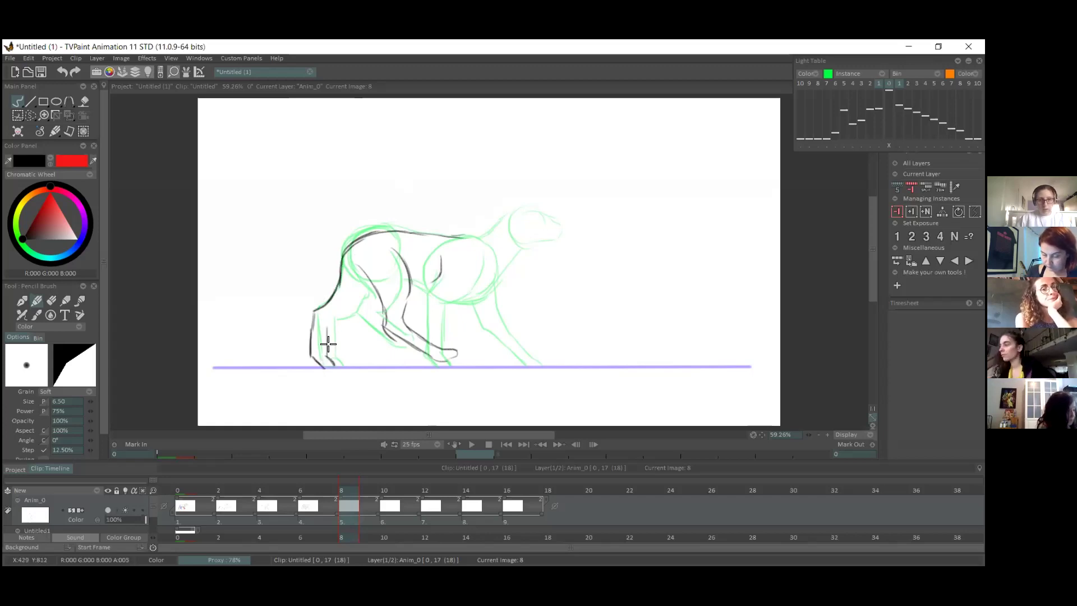
mouse_move(328, 322)
mouse_down()
mouse_move(329, 362)
mouse_move(329, 320)
mouse_move(372, 283)
mouse_up()
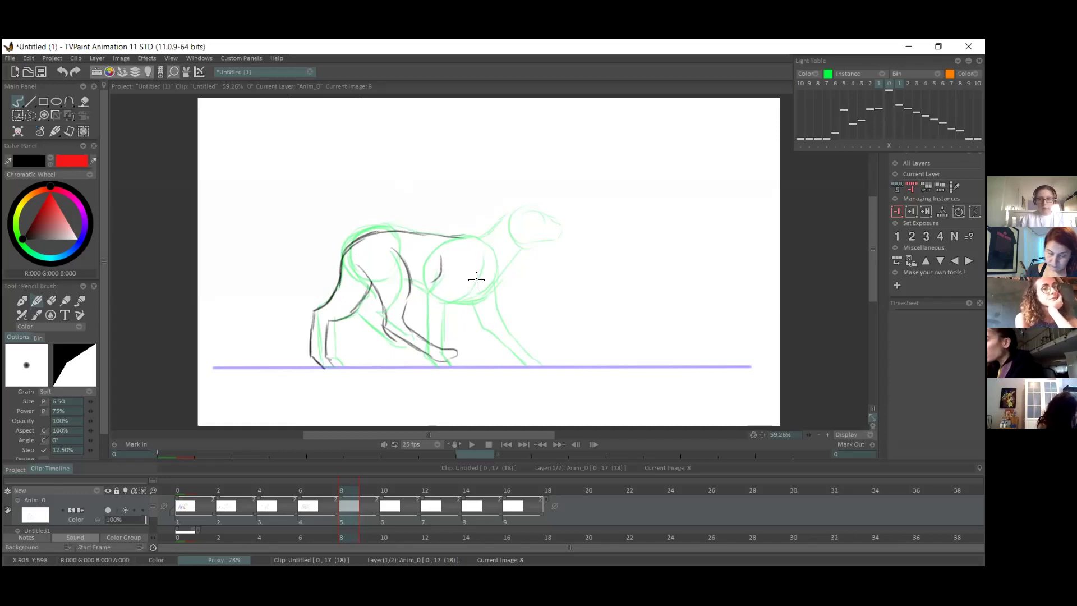
mouse_move(483, 275)
mouse_down()
mouse_move(449, 307)
mouse_move(427, 309)
mouse_move(421, 360)
mouse_move(444, 307)
mouse_move(473, 293)
mouse_move(431, 306)
mouse_up()
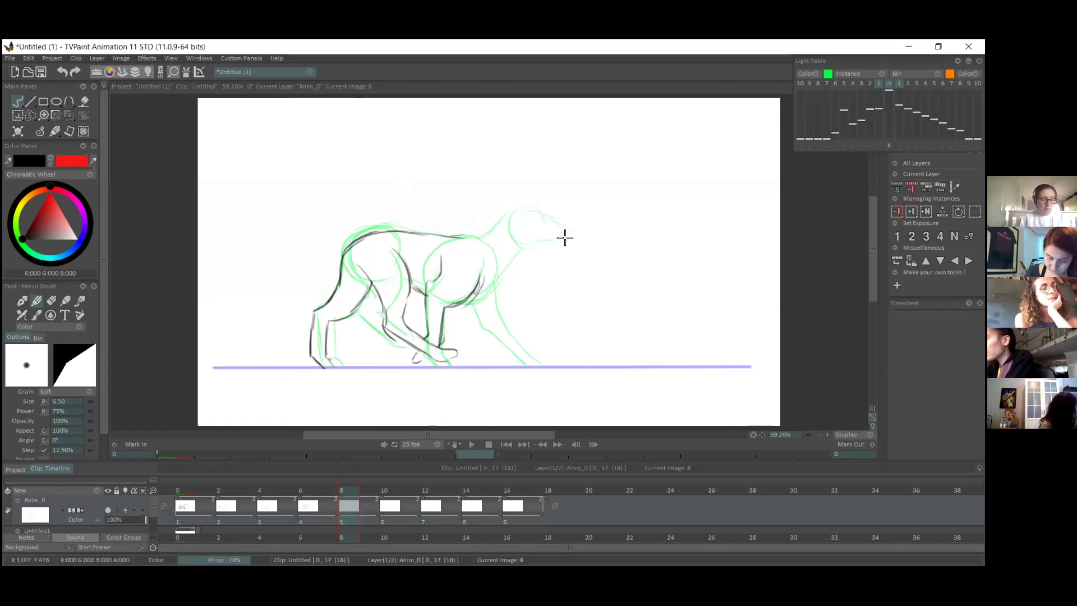
- Draw the head on image 5 as a circle with a short muzzle, undoing the first, lower version
mouse_move(517, 222)
mouse_down()
mouse_move(541, 249)
mouse_move(511, 228)
mouse_move(561, 239)
mouse_up()
key(ctrl+z)
key(ctrl+z)
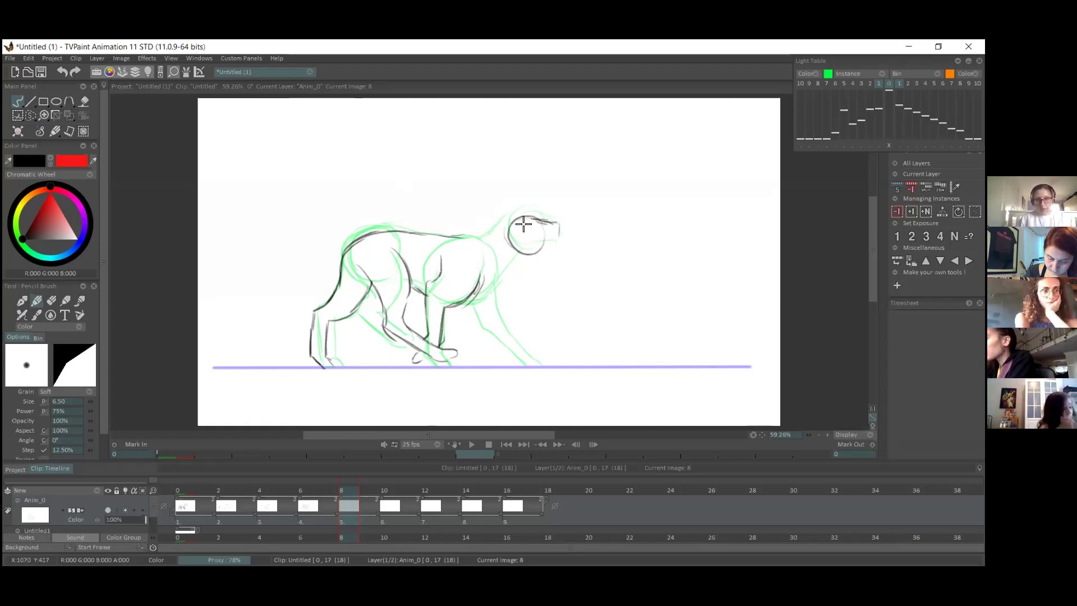
key(ctrl+z)
key(ctrl+z)
mouse_move(538, 216)
mouse_down()
mouse_move(508, 235)
mouse_move(541, 215)
mouse_move(544, 252)
mouse_move(543, 219)
mouse_move(566, 228)
mouse_move(527, 247)
mouse_up()
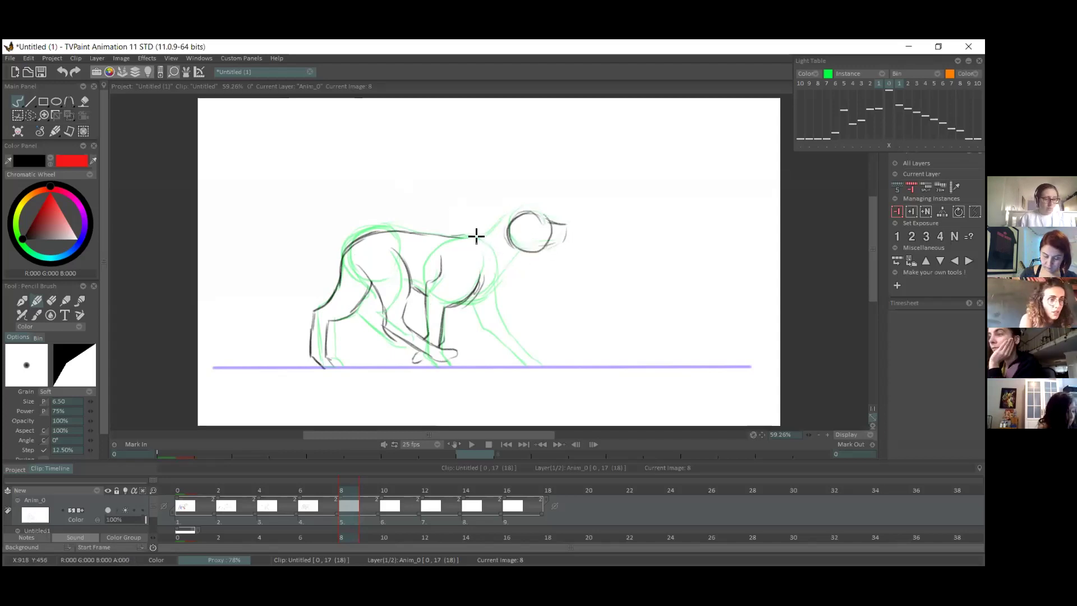
- Add a shaded shoulder-blade hump on image 5, and draw the upper neck line and the start of the leading front leg
drag(464, 236, 476, 231)
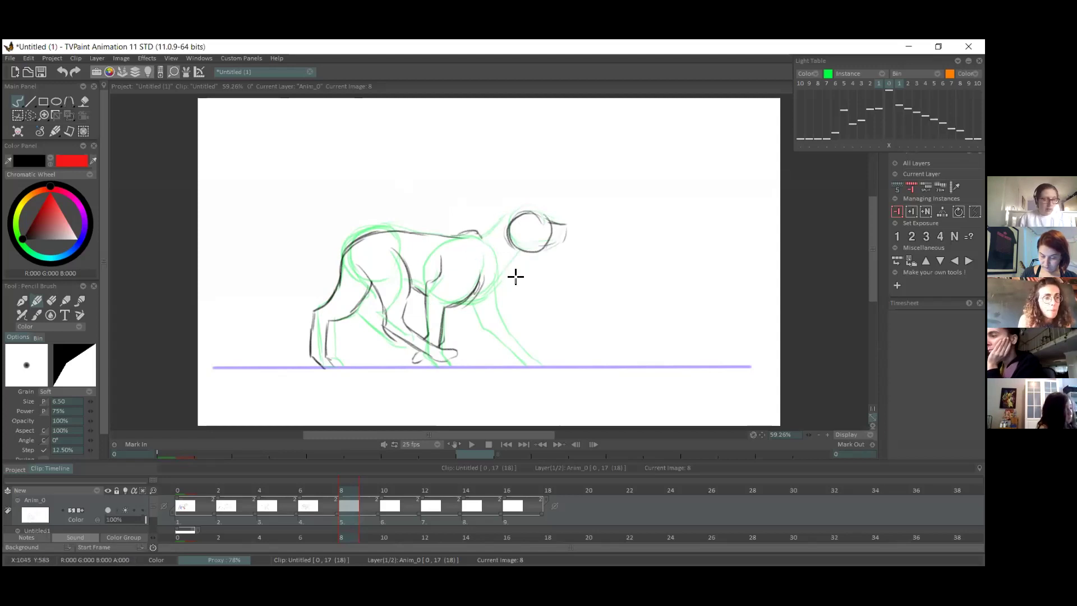
mouse_move(498, 278)
mouse_down()
mouse_move(484, 308)
mouse_move(462, 308)
mouse_up()
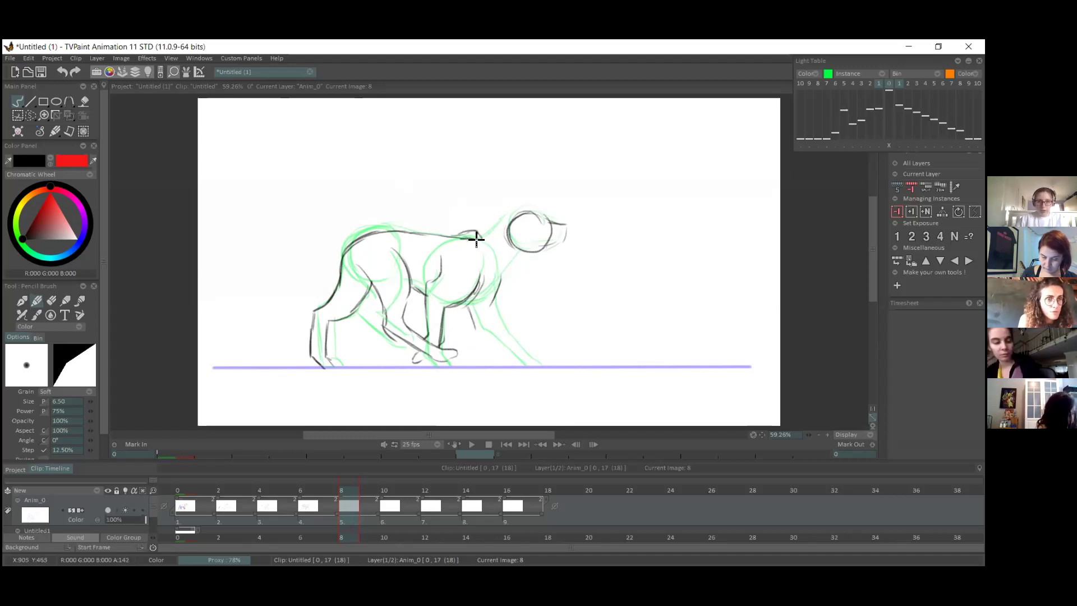
drag(478, 236, 462, 234)
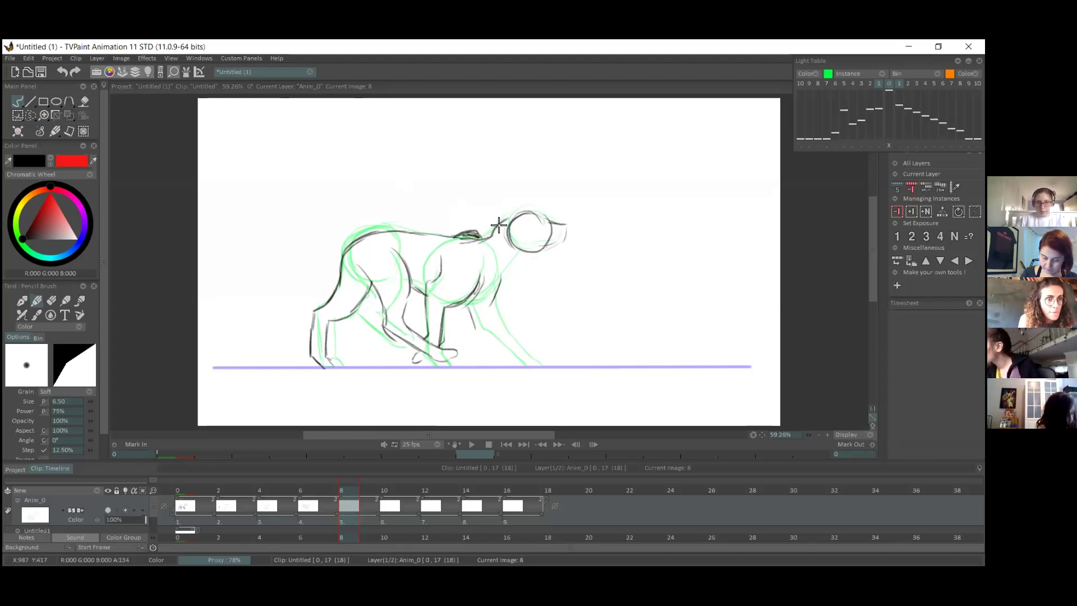
drag(522, 215, 479, 236)
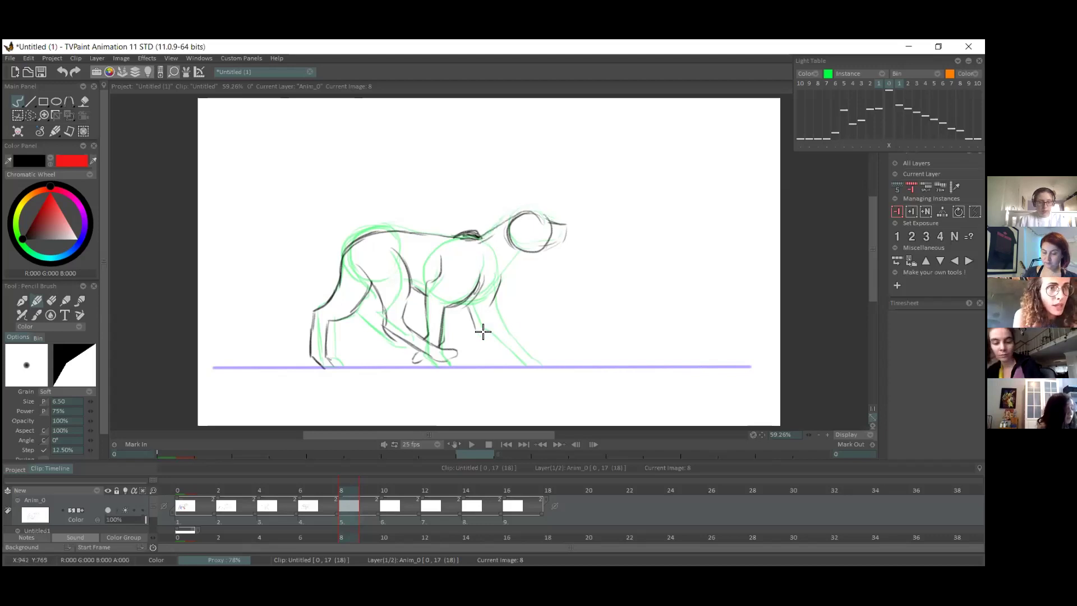
- Sketch the leading front leg reaching down to the ground on image 5 and hatch its upper part
mouse_move(474, 320)
mouse_down()
mouse_move(508, 364)
mouse_move(535, 362)
mouse_move(513, 354)
mouse_up()
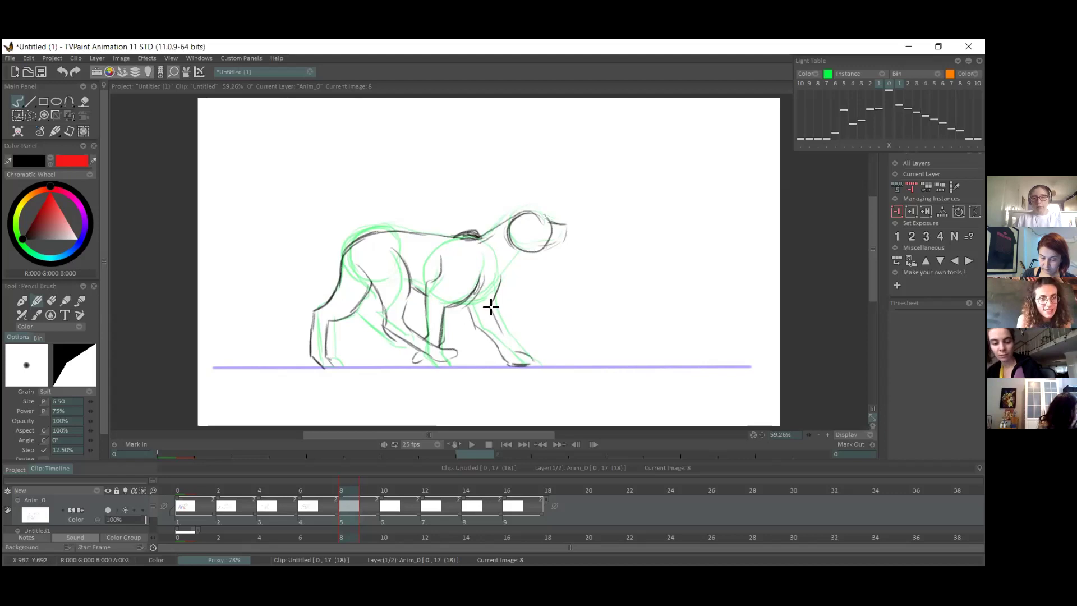
key(ctrl+z)
key(ctrl+z)
drag(501, 335, 529, 366)
drag(486, 294, 468, 306)
mouse_move(501, 274)
mouse_down()
mouse_move(469, 322)
mouse_move(486, 326)
mouse_up()
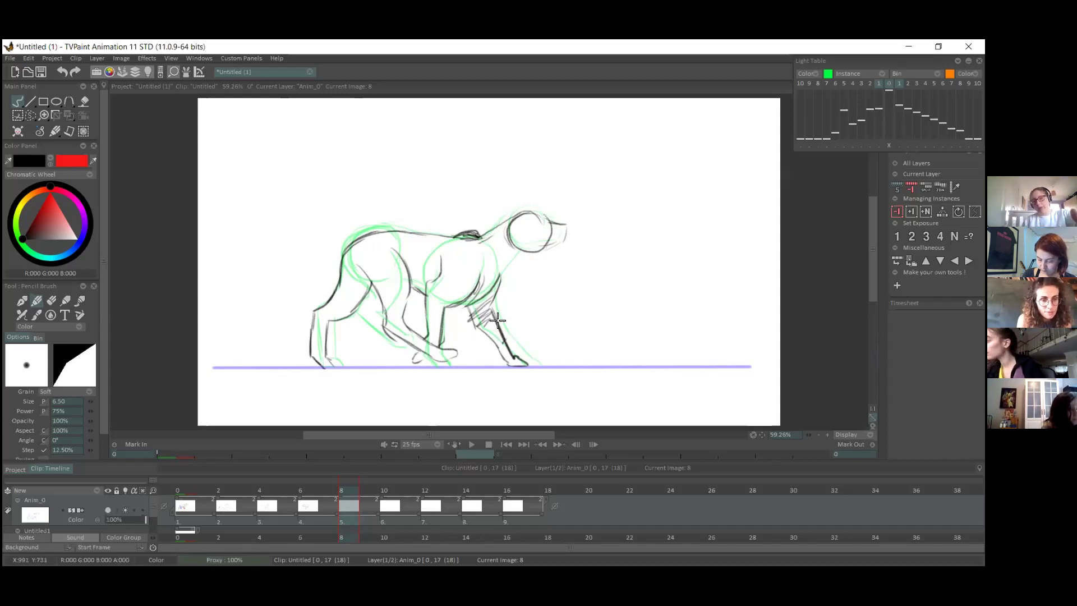
mouse_move(488, 326)
mouse_down()
mouse_move(494, 334)
mouse_move(481, 316)
mouse_move(493, 330)
mouse_up()
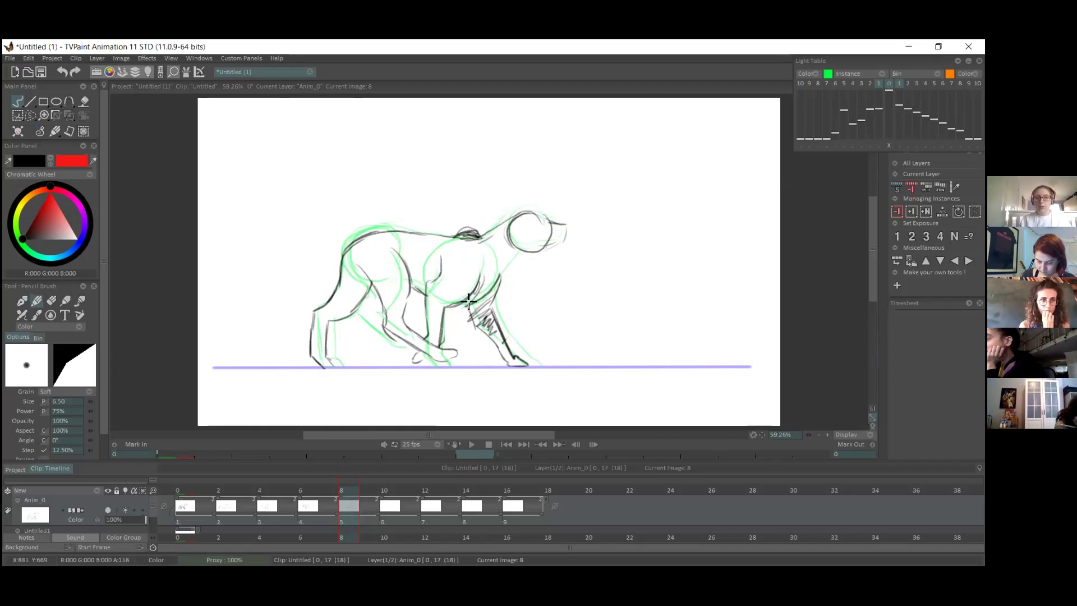
- Erase the hatched leading front leg on image 5 and redraw it in clean lines, adding the throat and jaw line
click(53, 304)
mouse_move(474, 344)
mouse_down()
mouse_move(479, 312)
mouse_move(507, 364)
mouse_move(512, 347)
mouse_move(527, 367)
mouse_up()
click(36, 301)
mouse_move(465, 306)
mouse_down()
mouse_move(494, 356)
mouse_move(475, 305)
mouse_move(501, 367)
mouse_move(522, 356)
mouse_up()
key(ctrl+z)
key(ctrl+z)
key(ctrl+z)
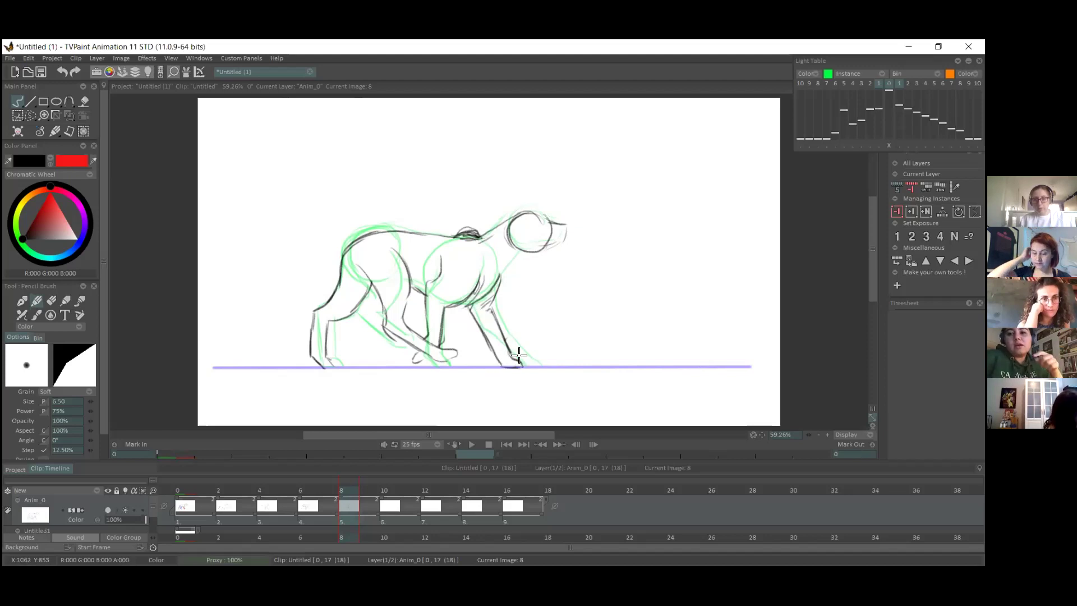
drag(501, 281, 547, 243)
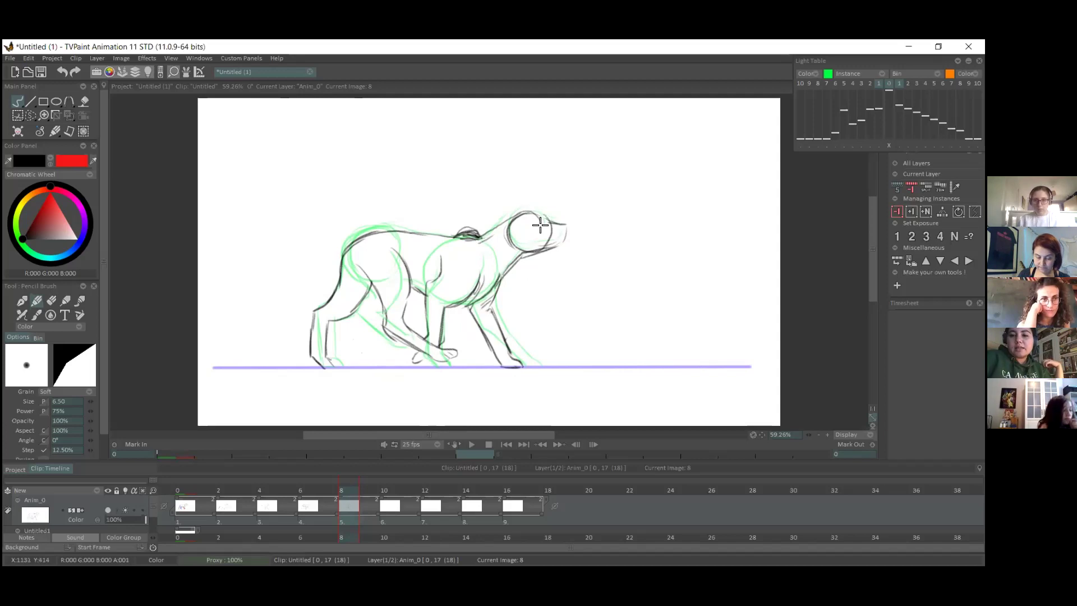
- Scrub through the drawn poses to image 6 and block in the pelvis circle, chest circle and head there
click(207, 491)
drag(207, 491, 385, 481)
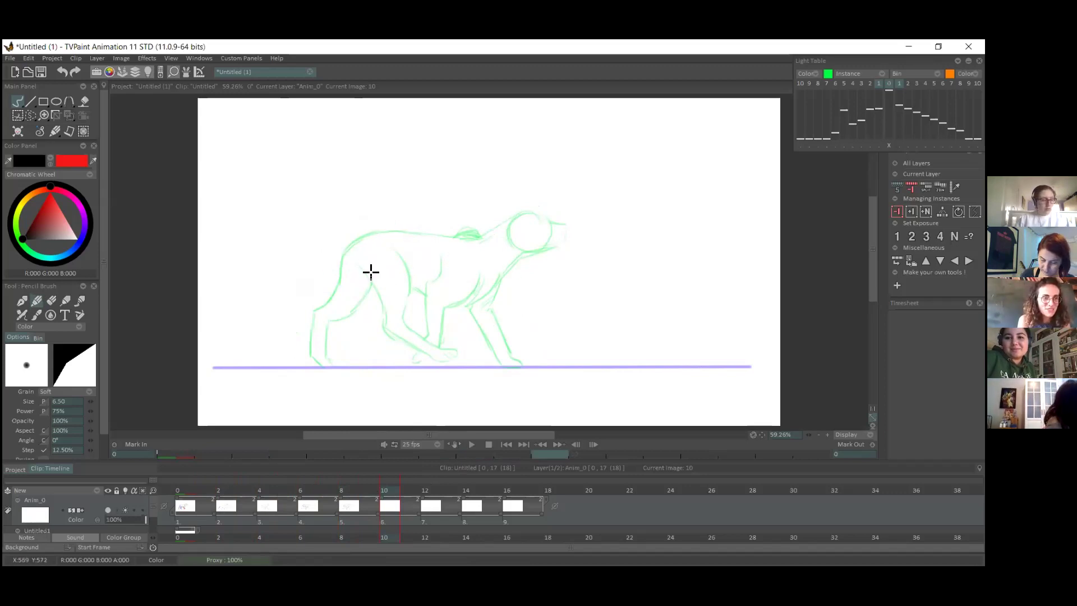
mouse_move(344, 255)
mouse_down()
mouse_move(391, 242)
mouse_move(372, 259)
mouse_move(387, 282)
mouse_move(397, 274)
mouse_move(364, 245)
mouse_move(387, 243)
mouse_up()
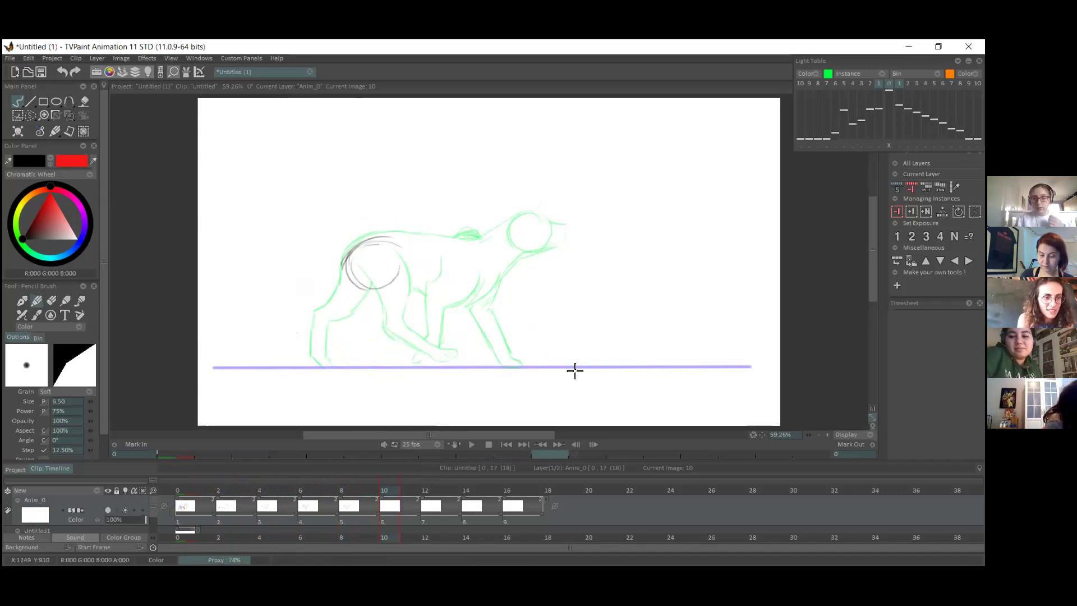
mouse_move(385, 242)
mouse_down()
mouse_move(396, 276)
mouse_move(359, 273)
mouse_up()
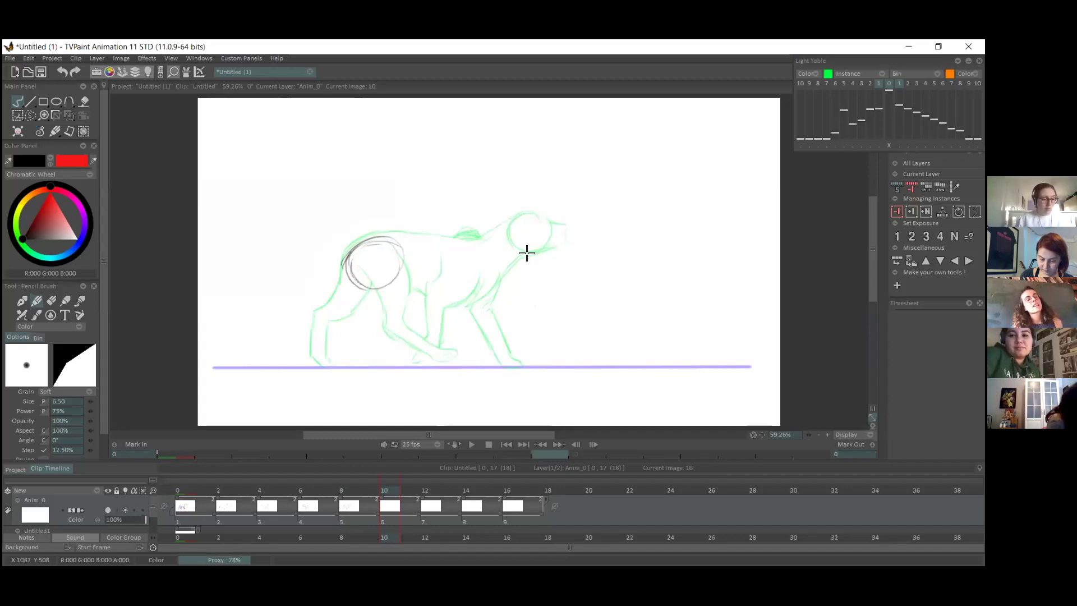
mouse_move(498, 262)
mouse_down()
mouse_move(456, 305)
mouse_move(438, 260)
mouse_move(490, 271)
mouse_move(449, 239)
mouse_move(468, 230)
mouse_move(505, 251)
mouse_move(473, 241)
mouse_move(519, 214)
mouse_move(566, 230)
mouse_move(537, 253)
mouse_move(562, 243)
mouse_up()
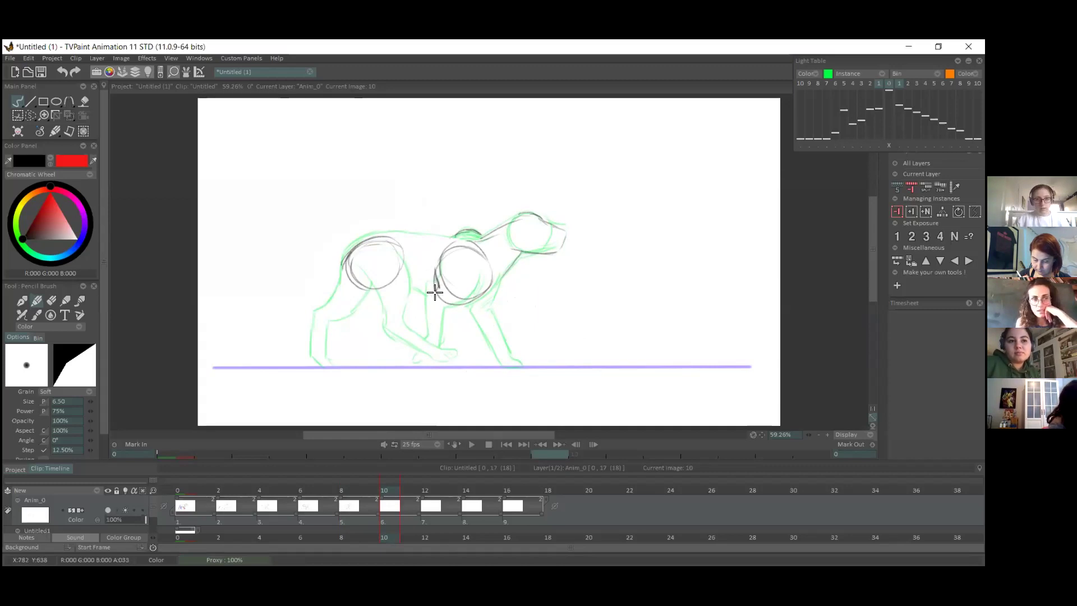
- Sketch the planted front leg, the start of the raised foreleg and the shoulder hump on image 6
drag(432, 294, 477, 326)
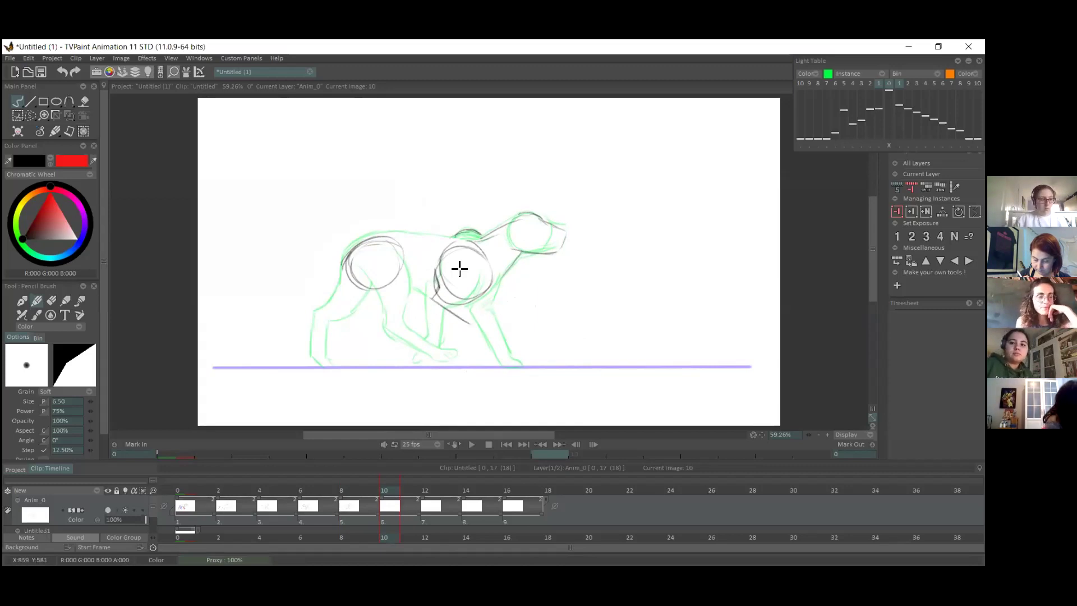
mouse_move(498, 284)
mouse_down()
mouse_move(484, 343)
mouse_move(461, 314)
mouse_move(473, 339)
mouse_up()
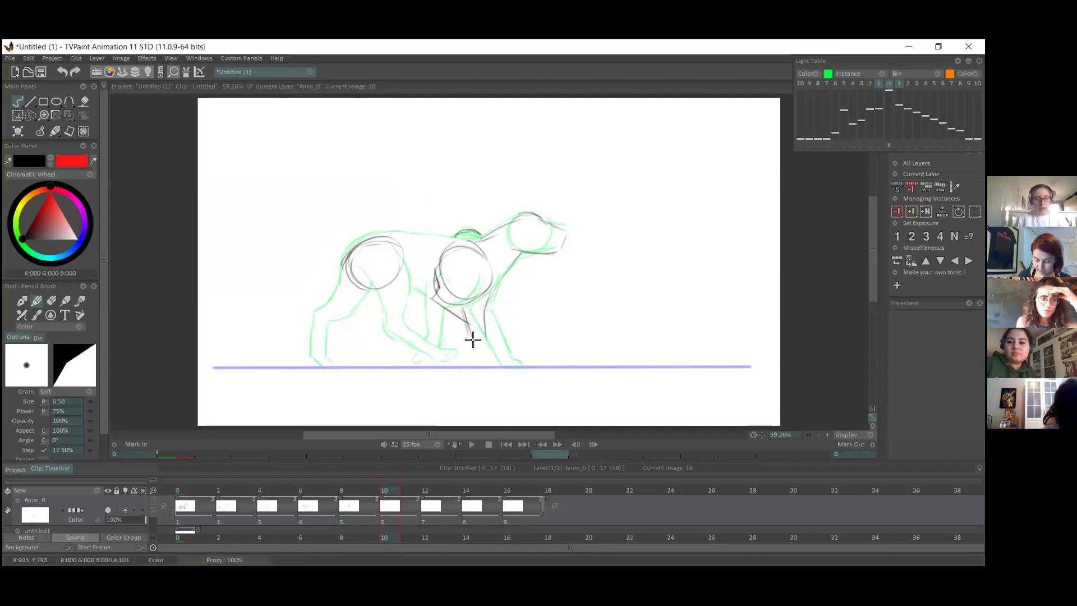
drag(461, 230, 483, 235)
drag(485, 341, 501, 365)
mouse_move(462, 303)
mouse_down()
mouse_move(470, 356)
mouse_move(493, 368)
mouse_up()
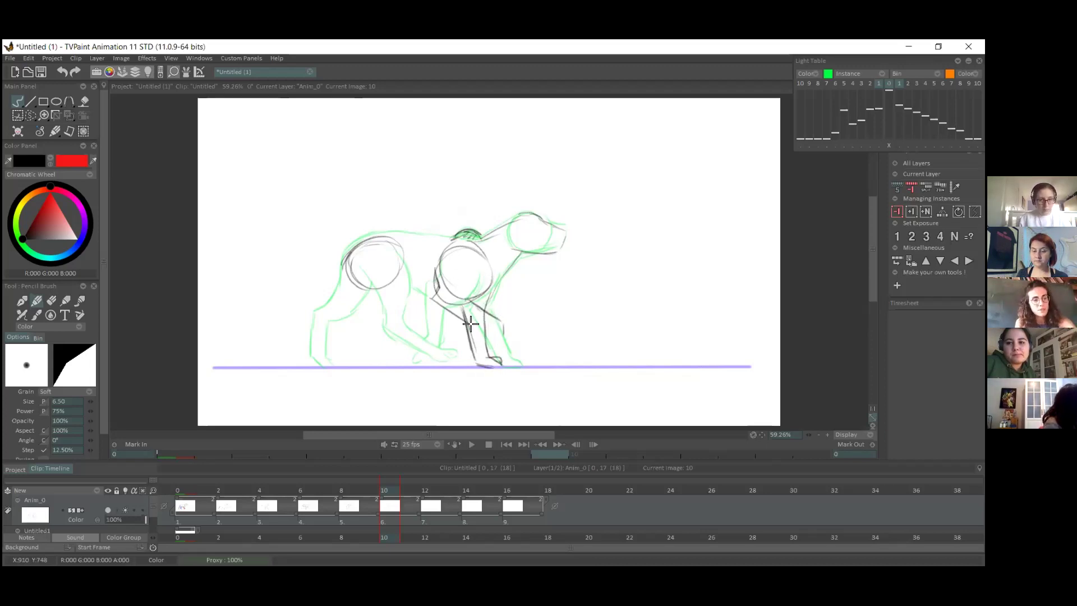
- Redraw the raised foreleg bent forward on image 6 and erase the planted leg's lines where the two overlap
key(ctrl+z)
key(ctrl+z)
drag(469, 300, 510, 338)
drag(436, 303, 505, 347)
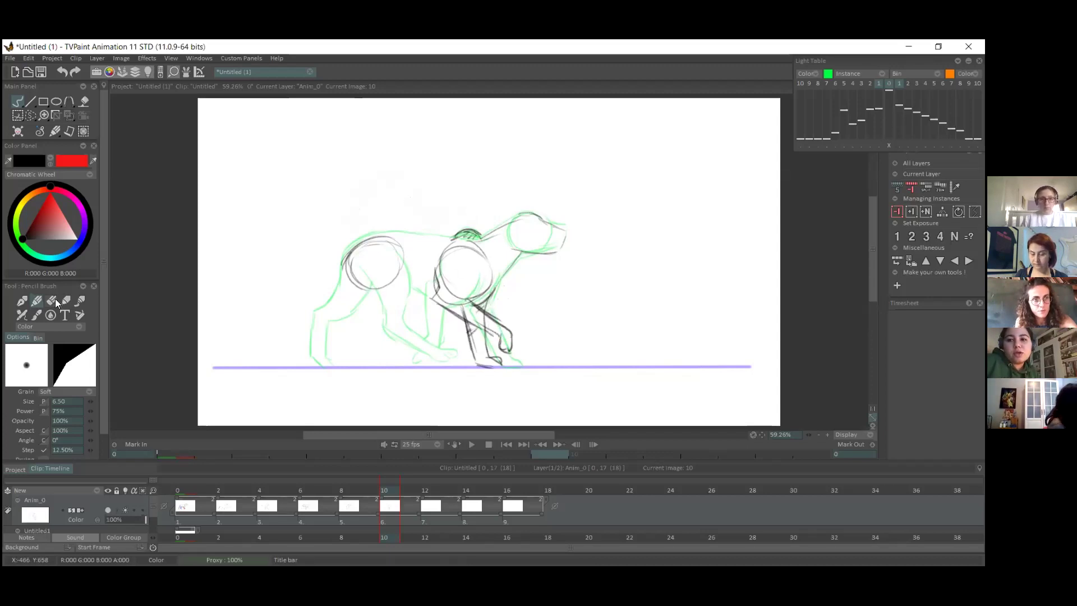
key(e)
mouse_move(477, 323)
mouse_down()
mouse_move(495, 329)
mouse_move(486, 327)
mouse_up()
click(37, 301)
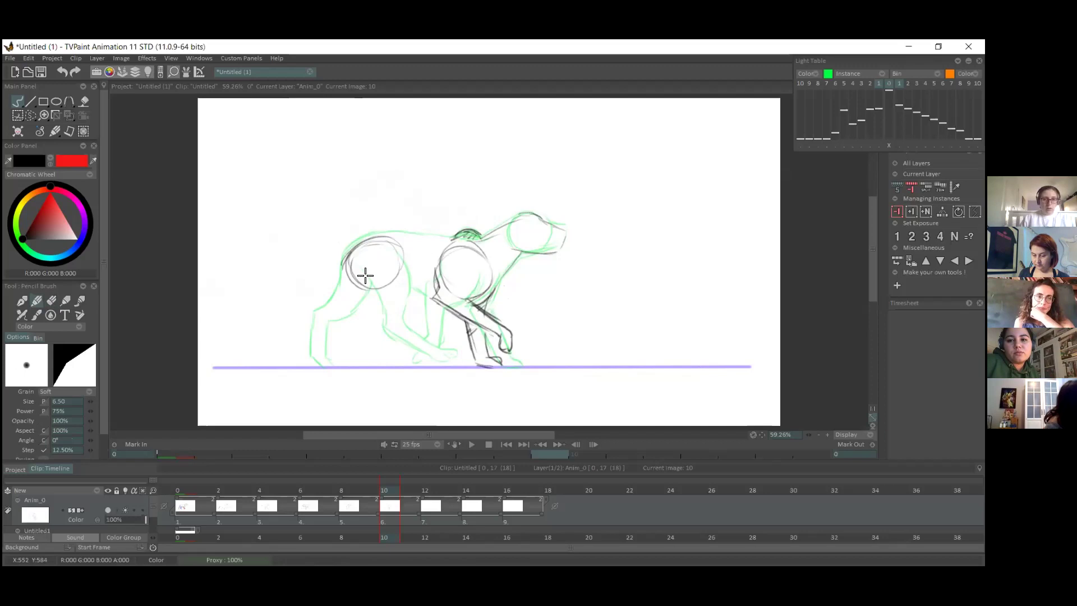
- Draw the forward hind leg planted on the ground and the trailing hind leg on image 6, comparing with the previous pose
mouse_move(364, 284)
mouse_down()
mouse_move(401, 344)
mouse_move(423, 360)
mouse_move(445, 358)
mouse_up()
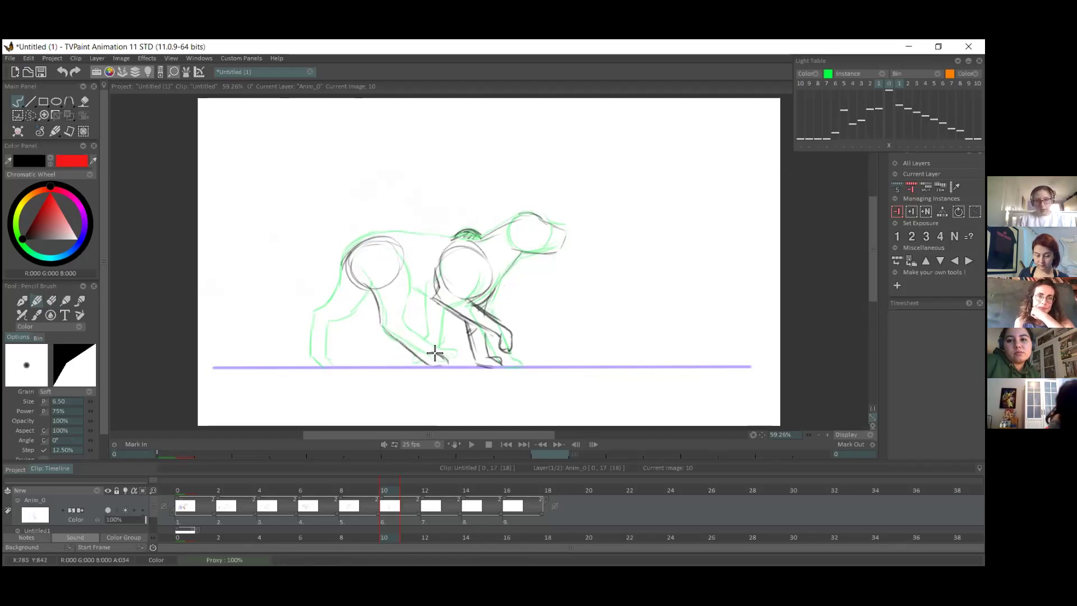
mouse_move(396, 320)
mouse_down()
mouse_move(406, 286)
mouse_move(416, 291)
mouse_move(412, 263)
mouse_up()
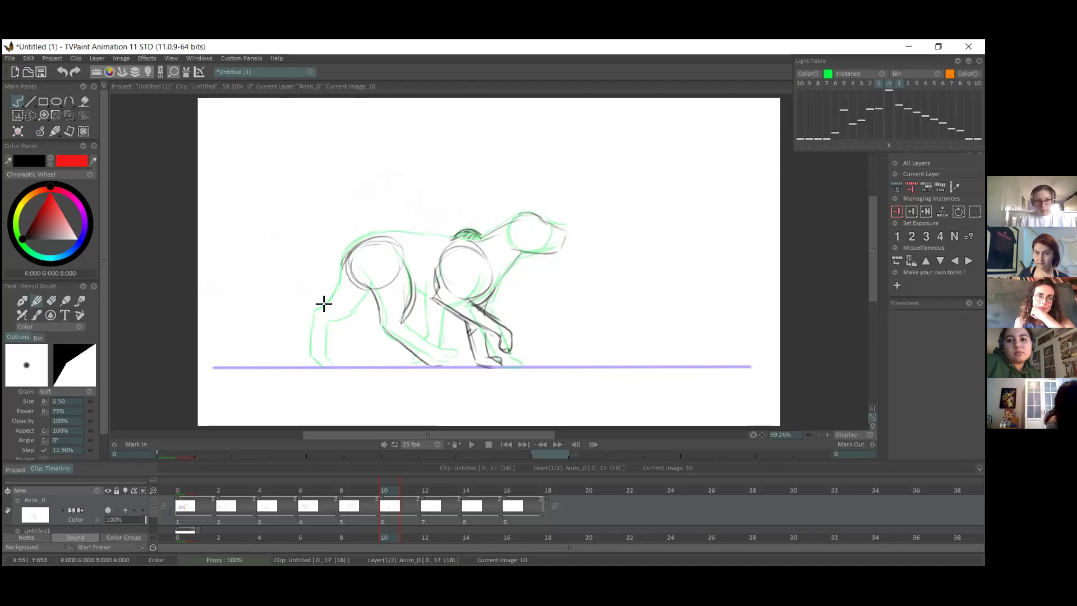
mouse_move(340, 267)
mouse_down()
mouse_move(304, 309)
mouse_move(317, 365)
mouse_up()
mouse_move(329, 319)
mouse_down()
mouse_move(359, 310)
mouse_move(374, 294)
mouse_move(436, 354)
mouse_up()
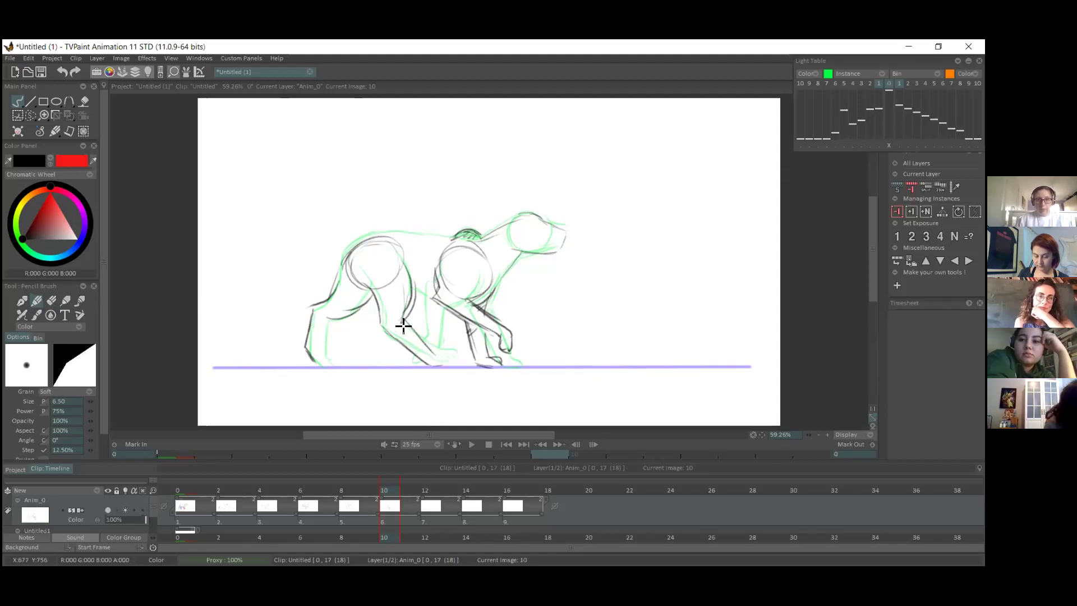
drag(405, 319, 446, 364)
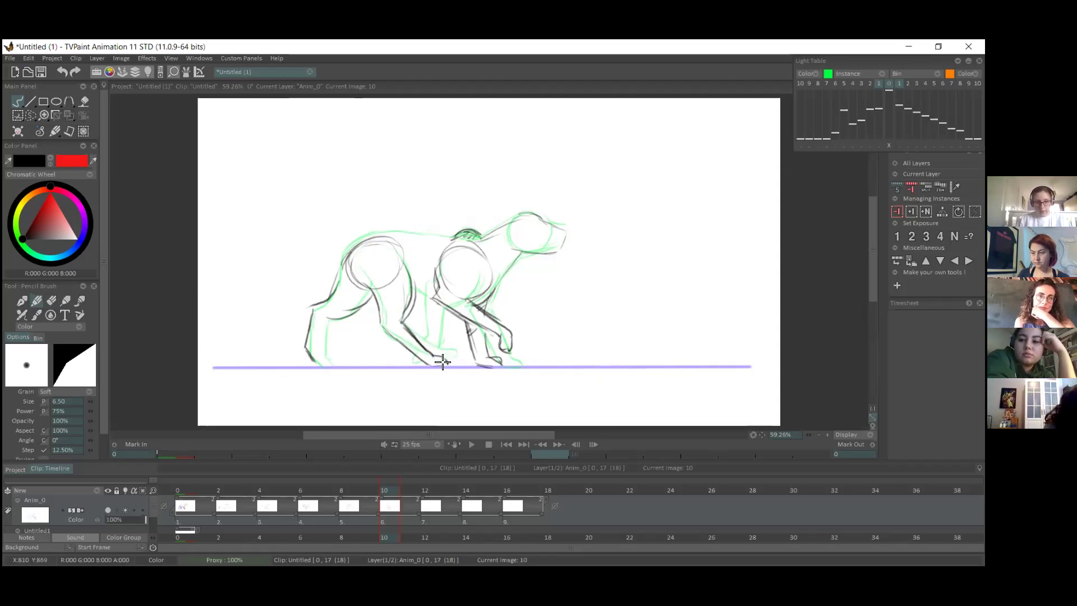
click(366, 489)
click(387, 493)
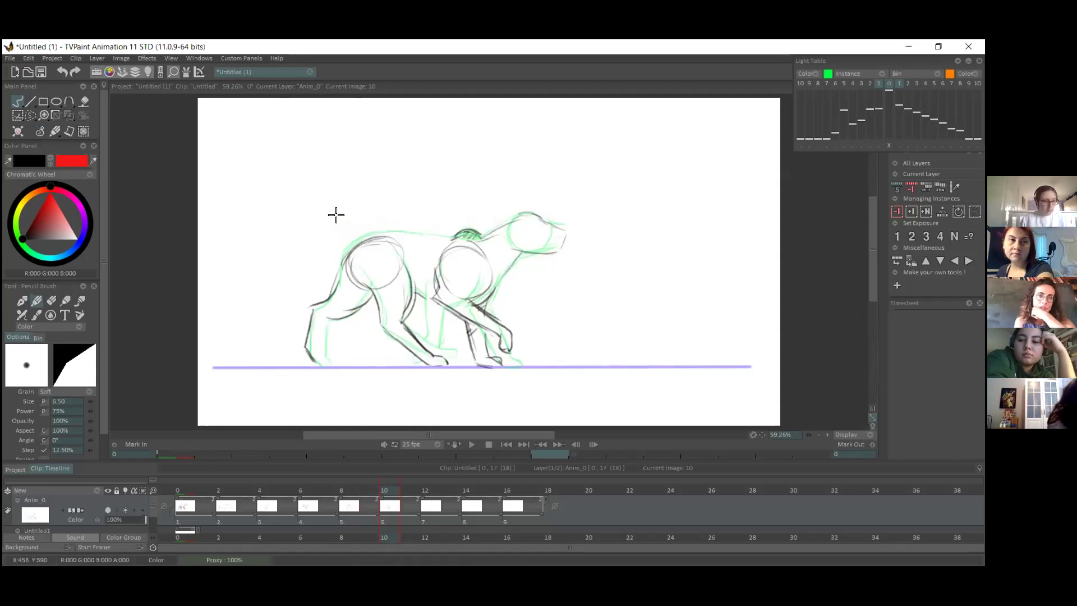
- Draw the back line from the rump to the shoulder on image 6 and hatch the trailing hind leg
mouse_move(362, 257)
mouse_down()
mouse_move(464, 238)
mouse_move(419, 232)
mouse_move(353, 249)
mouse_up()
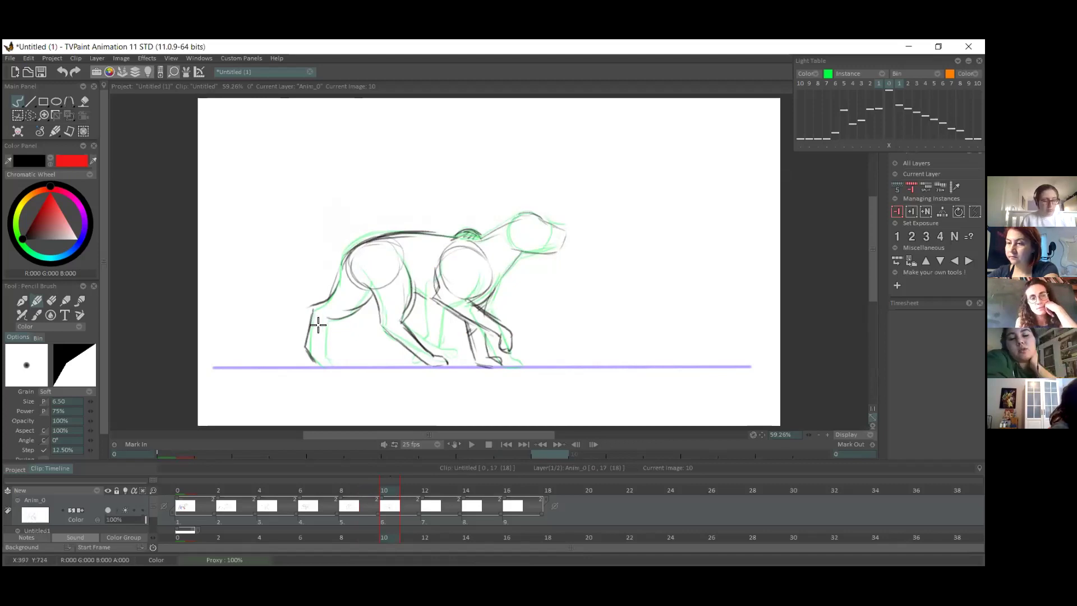
mouse_move(324, 313)
mouse_down()
mouse_move(328, 366)
mouse_move(330, 327)
mouse_move(308, 347)
mouse_move(328, 359)
mouse_up()
drag(344, 290, 346, 303)
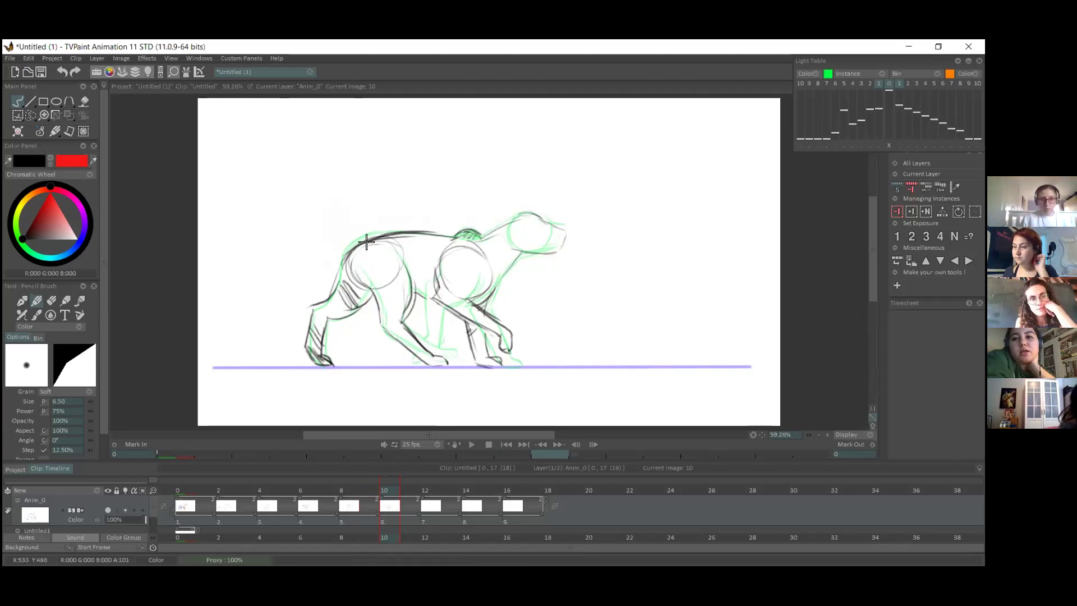
- Sketch the chest circle, shoulder hump, planted front leg's first line, and the neck and head on image 7
click(211, 491)
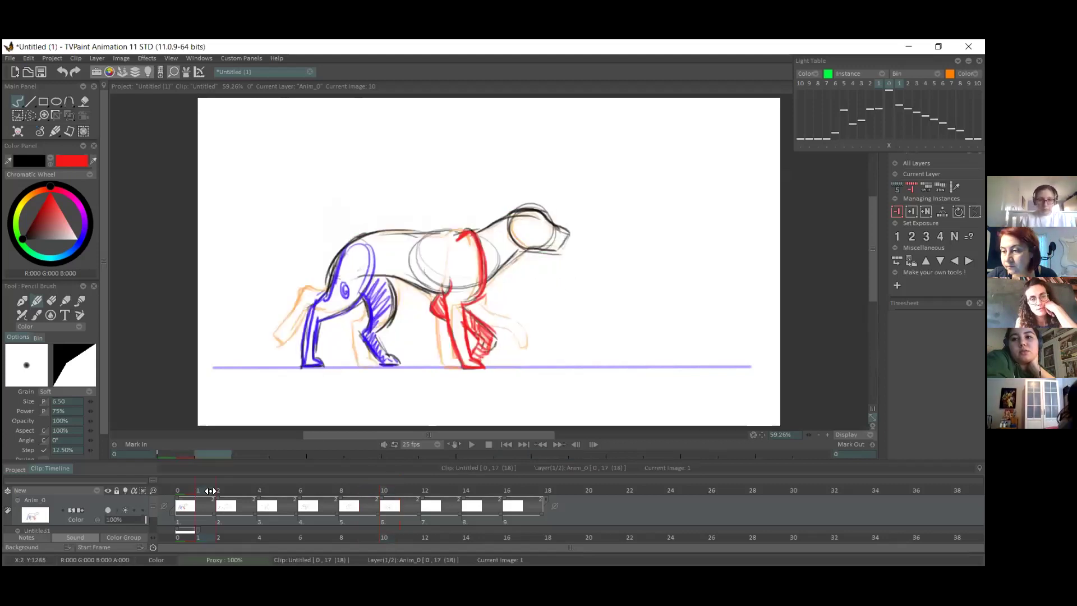
drag(296, 498, 424, 481)
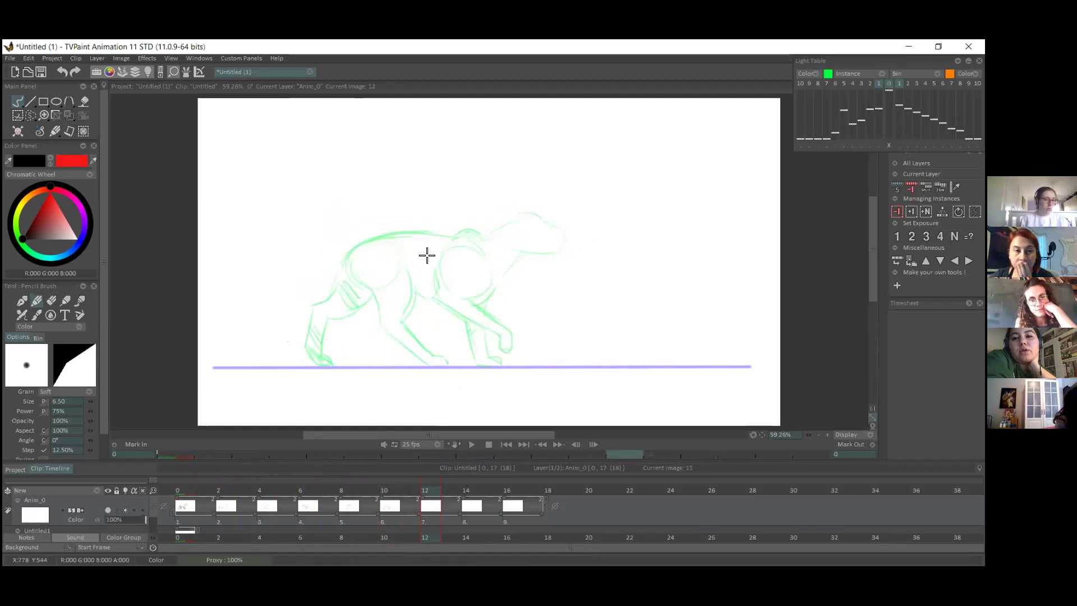
mouse_move(453, 236)
mouse_down()
mouse_move(488, 273)
mouse_move(434, 290)
mouse_move(469, 238)
mouse_move(448, 277)
mouse_move(460, 230)
mouse_up()
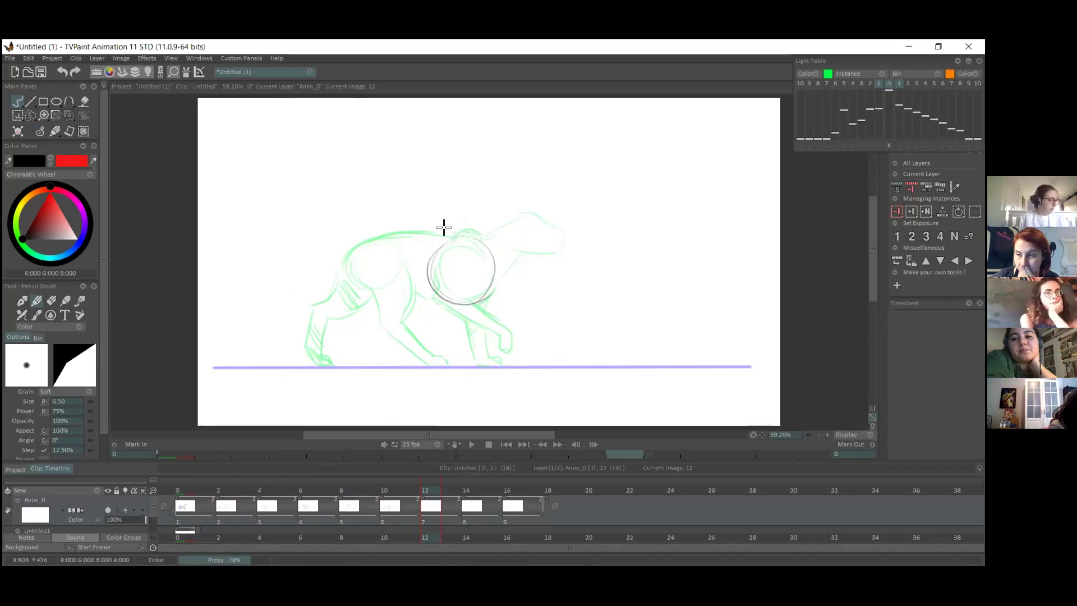
drag(464, 230, 473, 234)
mouse_move(452, 301)
mouse_down()
mouse_move(457, 366)
mouse_move(467, 366)
mouse_up()
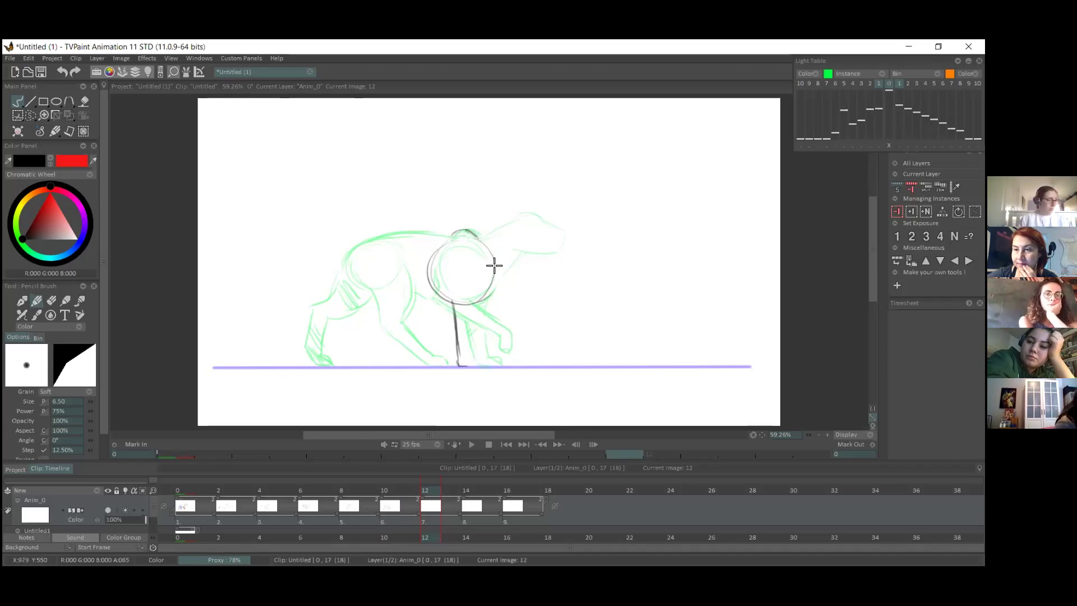
mouse_move(486, 297)
mouse_down()
mouse_move(523, 259)
mouse_move(514, 224)
mouse_move(526, 222)
mouse_move(551, 243)
mouse_move(565, 233)
mouse_move(524, 250)
mouse_up()
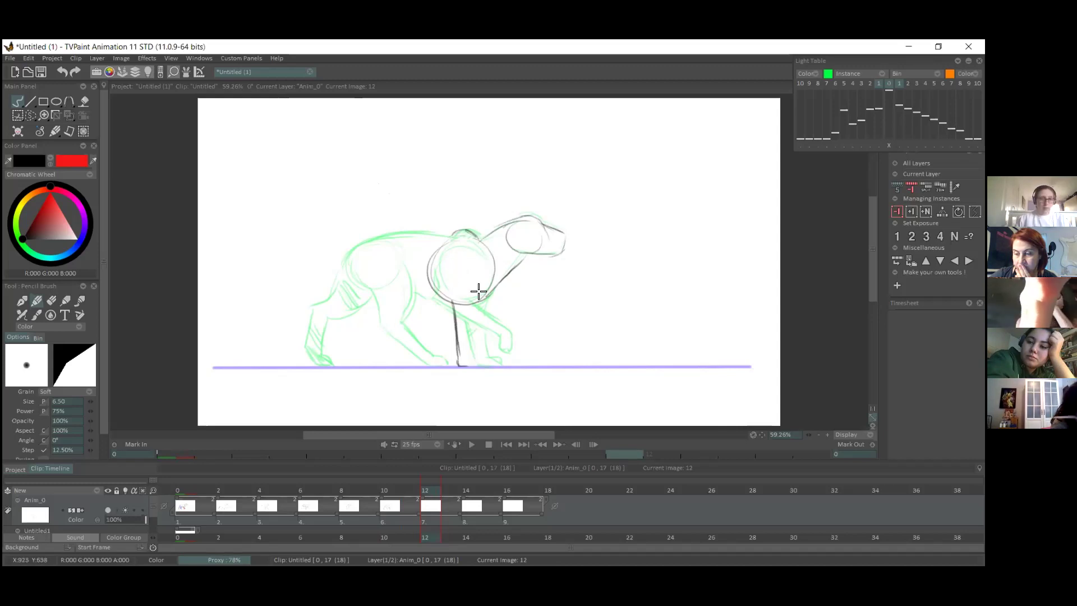
- Redraw the chest and the raised foreleg bent forward on image 7, erasing the first chest circle, and complete and hatch the planted front leg
mouse_move(437, 259)
mouse_down()
mouse_move(428, 281)
mouse_move(473, 321)
mouse_move(479, 293)
mouse_move(501, 312)
mouse_move(499, 327)
mouse_move(473, 312)
mouse_move(490, 338)
mouse_up()
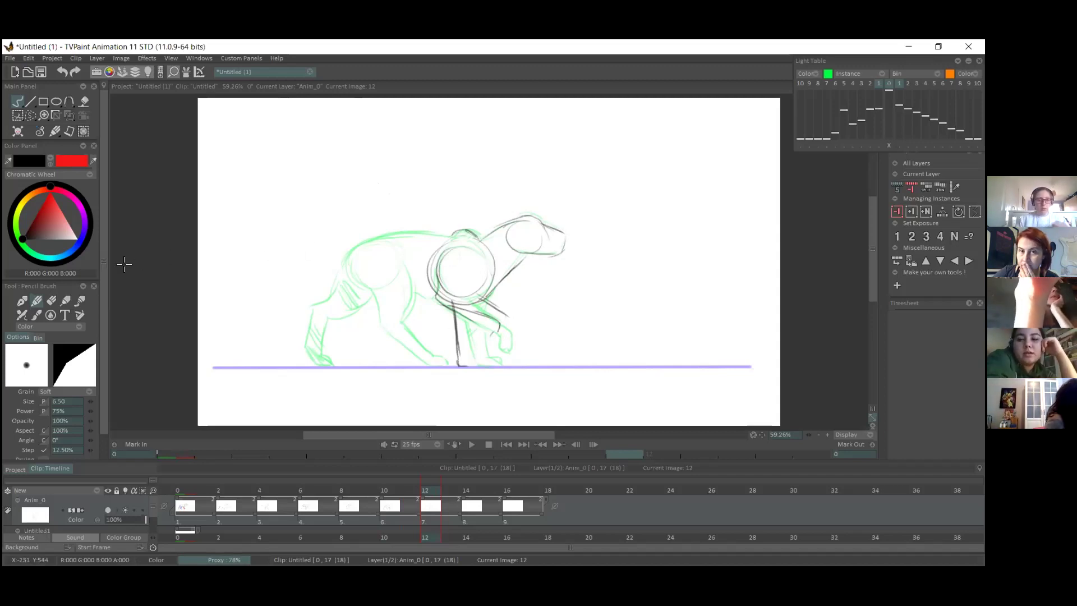
key(e)
mouse_move(431, 249)
mouse_down()
mouse_move(482, 318)
mouse_move(438, 298)
mouse_move(467, 298)
mouse_move(464, 284)
mouse_move(440, 276)
mouse_move(457, 311)
mouse_move(506, 330)
mouse_move(498, 316)
mouse_move(513, 352)
mouse_move(517, 323)
mouse_move(495, 357)
mouse_move(470, 340)
mouse_up()
click(37, 301)
mouse_move(449, 236)
mouse_down()
mouse_move(489, 235)
mouse_move(465, 238)
mouse_up()
drag(470, 316, 476, 356)
mouse_move(446, 303)
mouse_down()
mouse_move(461, 362)
mouse_move(484, 366)
mouse_move(465, 333)
mouse_up()
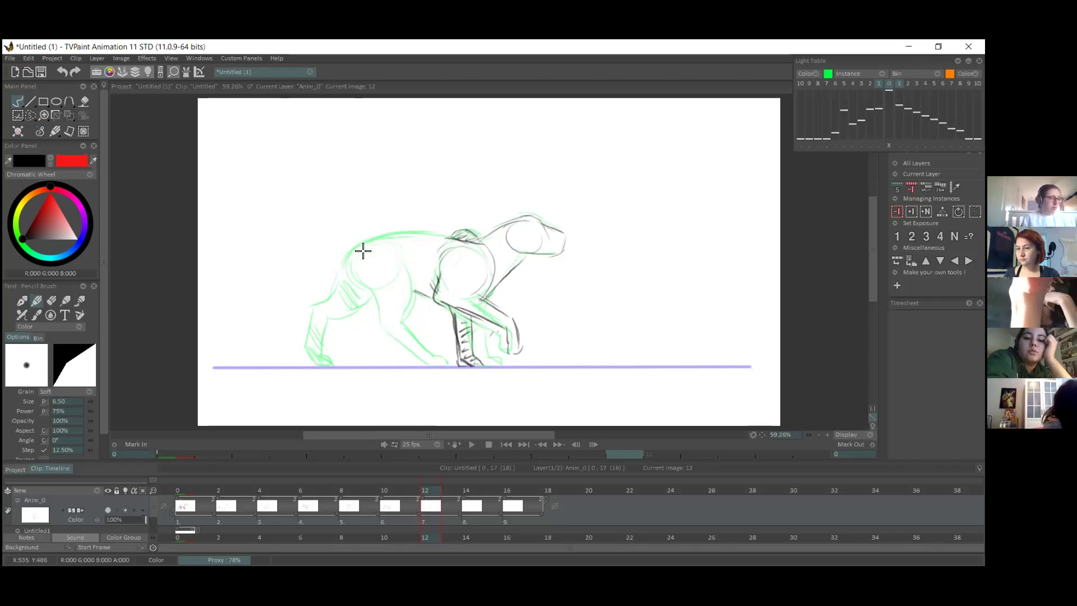
- Draw the back line, the forward hind leg and the trailing hind leg on image 7
drag(342, 265, 466, 234)
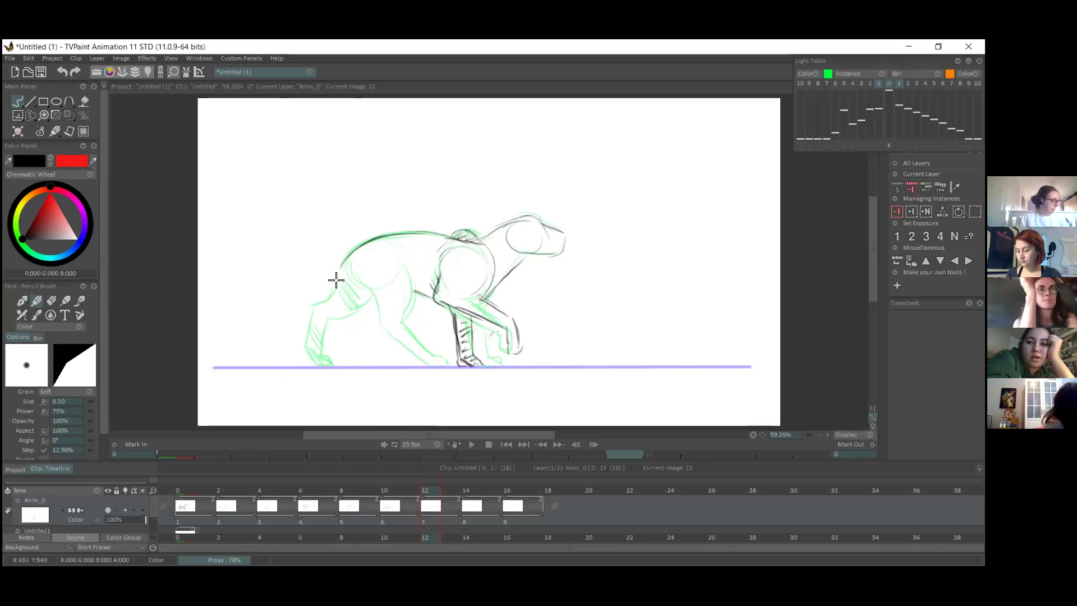
mouse_move(355, 271)
mouse_down()
mouse_move(404, 365)
mouse_move(423, 354)
mouse_move(412, 352)
mouse_up()
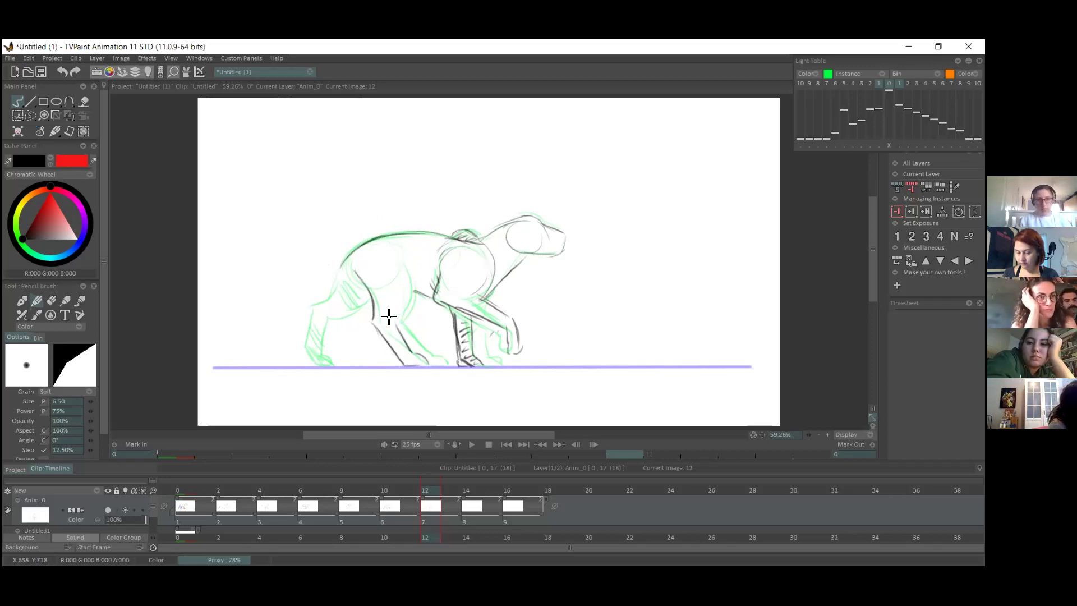
mouse_move(339, 266)
mouse_down()
mouse_move(307, 322)
mouse_move(309, 367)
mouse_move(321, 362)
mouse_move(325, 320)
mouse_move(368, 289)
mouse_up()
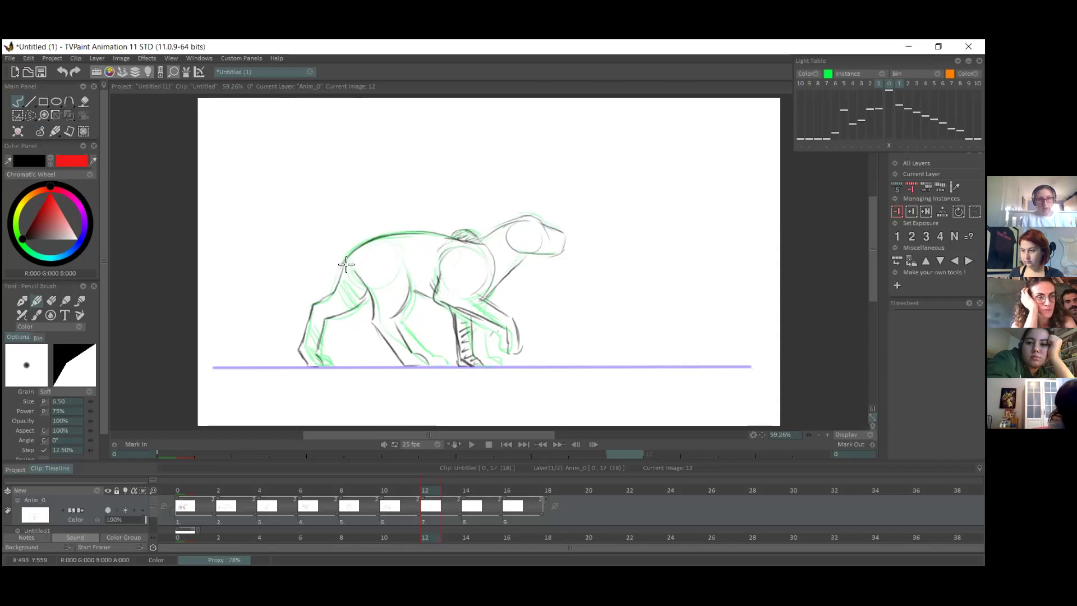
mouse_move(316, 349)
mouse_down()
mouse_move(298, 354)
mouse_move(310, 363)
mouse_up()
- Compare the earlier poses and start image 8 with the rump, the trailing leg's raised hock and the shoulder hump
drag(207, 490, 474, 490)
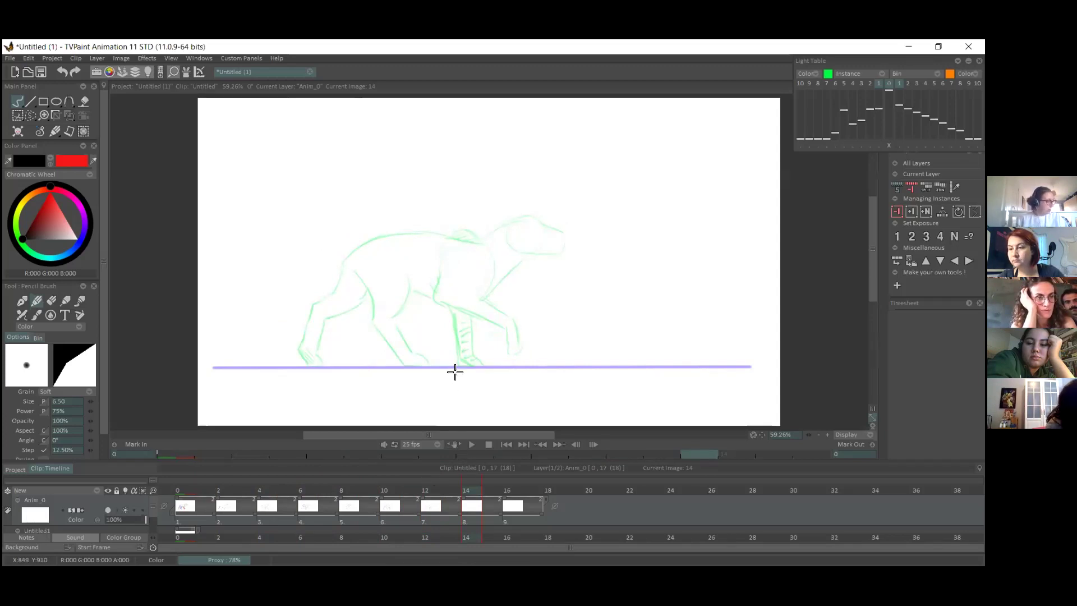
mouse_move(187, 490)
mouse_down()
mouse_move(255, 499)
mouse_move(397, 470)
mouse_move(467, 473)
mouse_move(300, 477)
mouse_move(146, 497)
mouse_move(202, 477)
mouse_move(469, 481)
mouse_move(429, 480)
mouse_up()
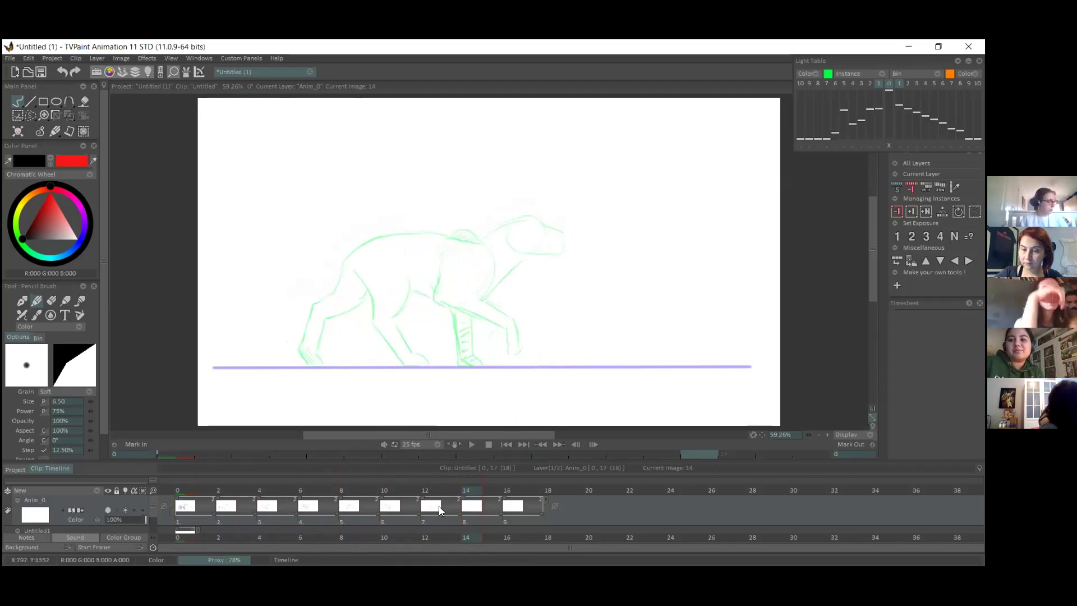
click(458, 518)
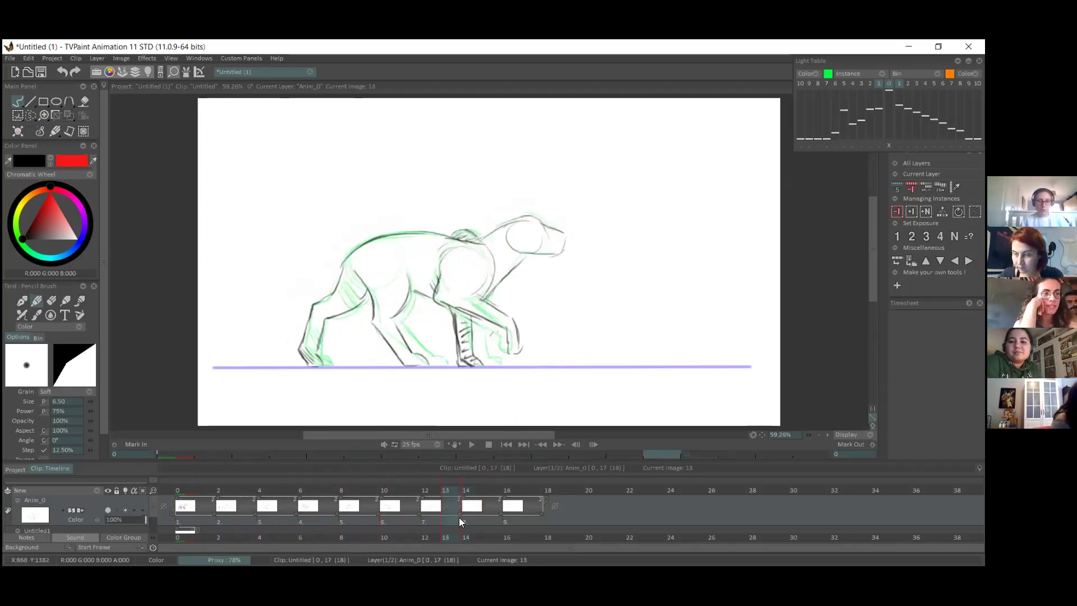
click(471, 522)
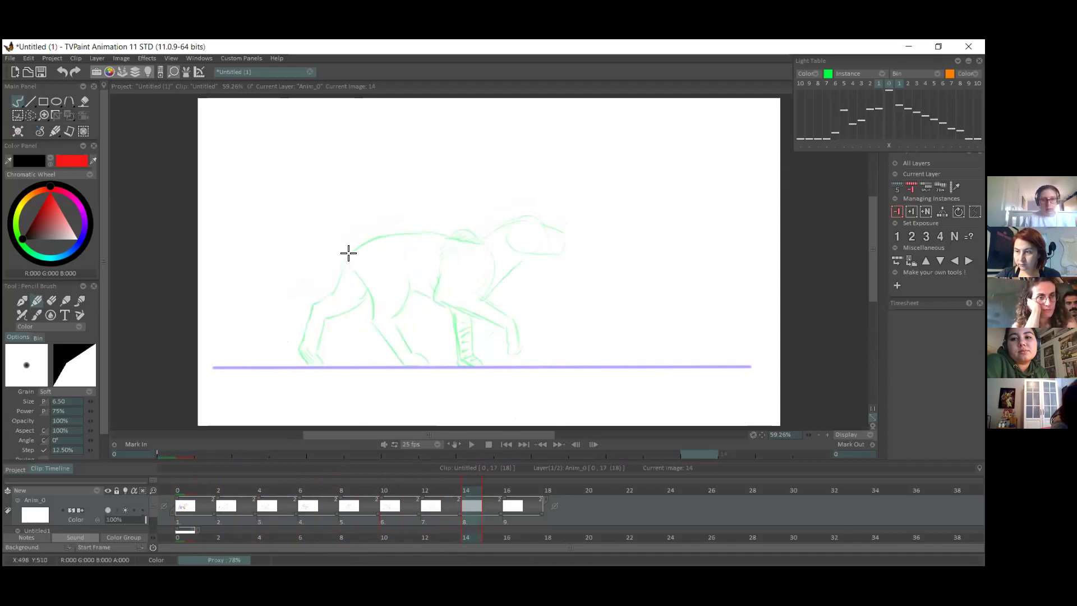
drag(337, 279, 312, 300)
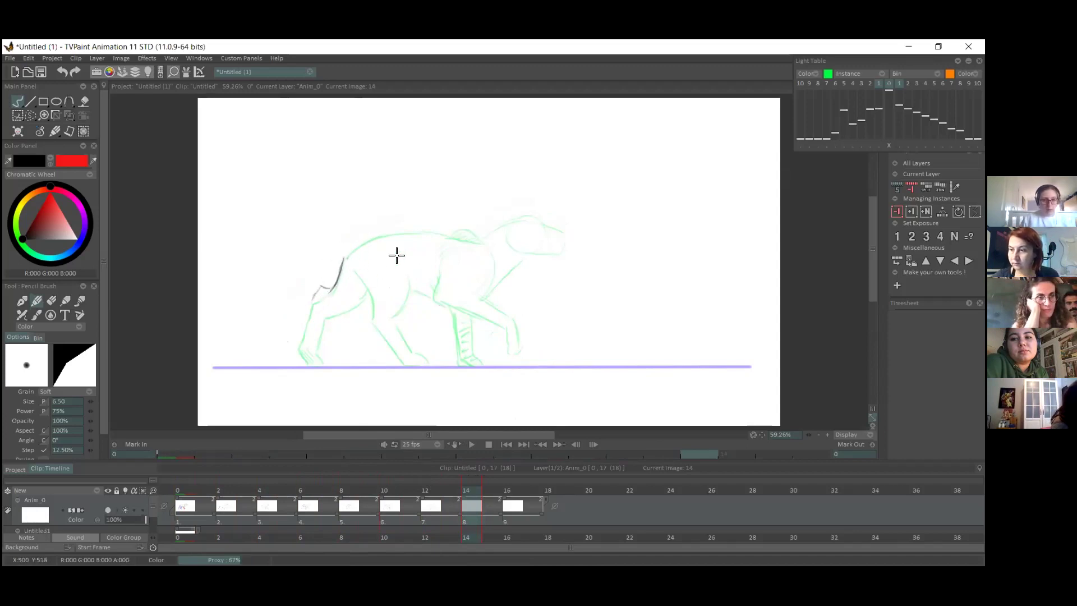
drag(449, 231, 477, 240)
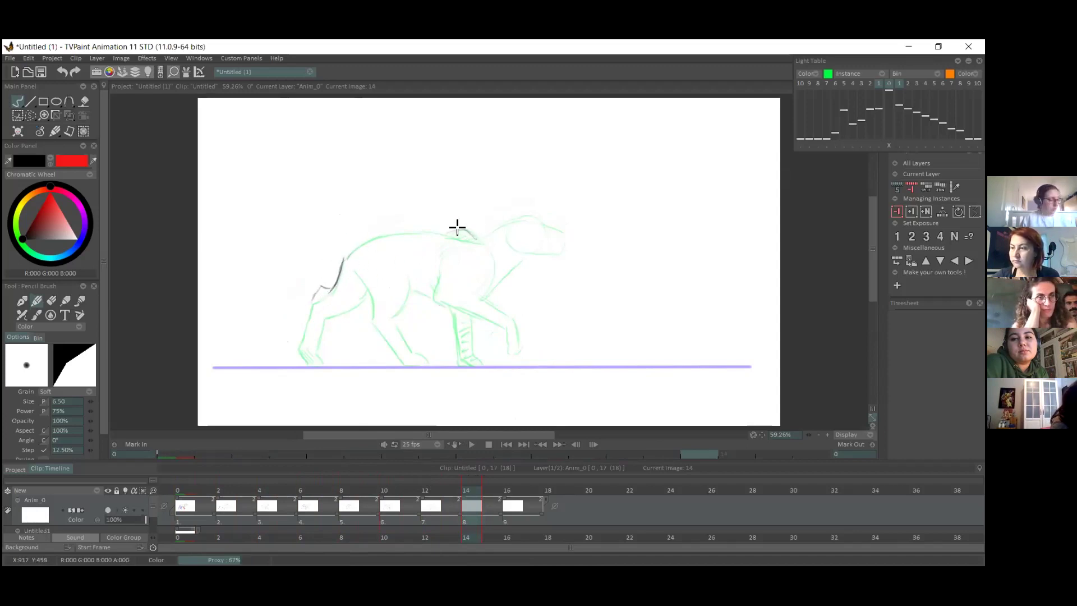
- Draw the planted front leg, the foreleg reaching forward from the chest, and the neck, head and belly line on image 8
mouse_move(443, 304)
mouse_down()
mouse_move(446, 346)
mouse_move(464, 366)
mouse_up()
mouse_move(453, 272)
mouse_down()
mouse_move(456, 303)
mouse_move(483, 318)
mouse_up()
drag(491, 274, 486, 296)
mouse_move(472, 248)
mouse_down()
mouse_move(458, 287)
mouse_move(476, 317)
mouse_move(503, 309)
mouse_move(528, 324)
mouse_move(485, 315)
mouse_move(510, 322)
mouse_move(532, 347)
mouse_move(526, 321)
mouse_move(534, 348)
mouse_up()
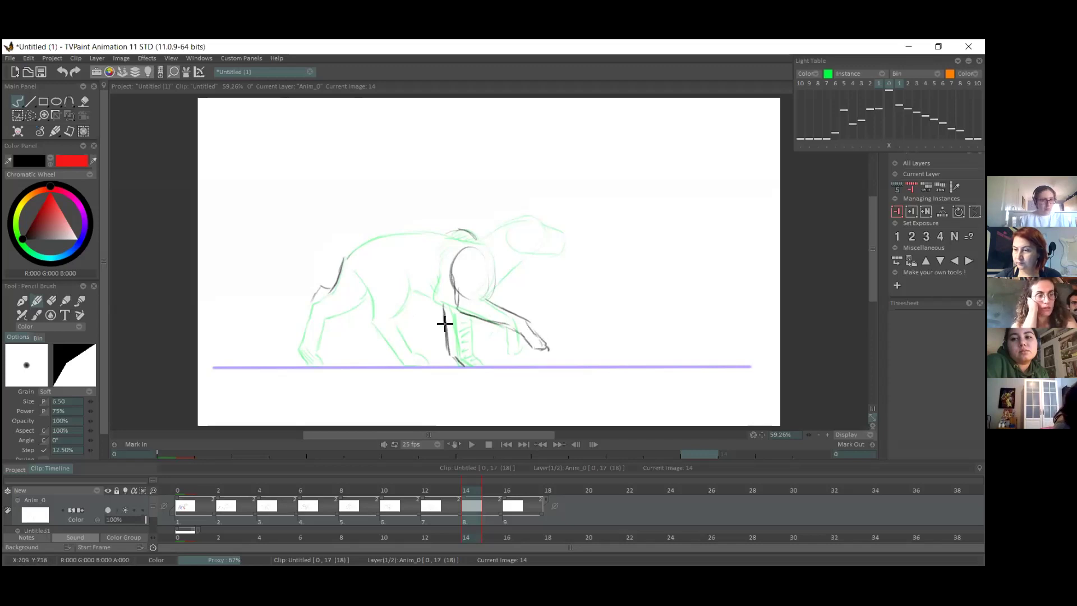
drag(461, 317, 471, 365)
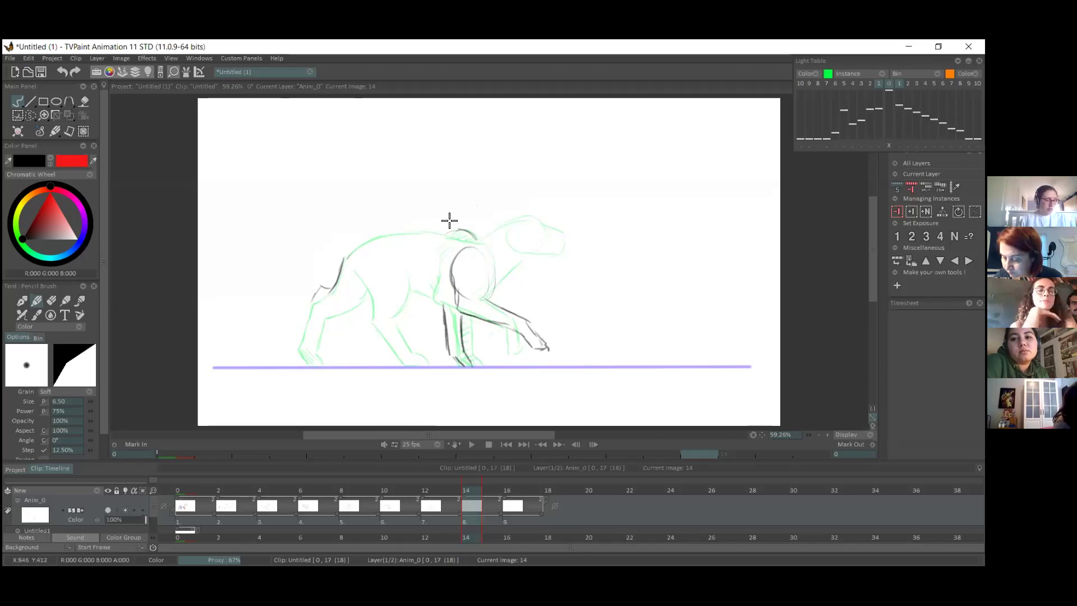
mouse_move(469, 234)
mouse_down()
mouse_move(457, 234)
mouse_move(523, 220)
mouse_up()
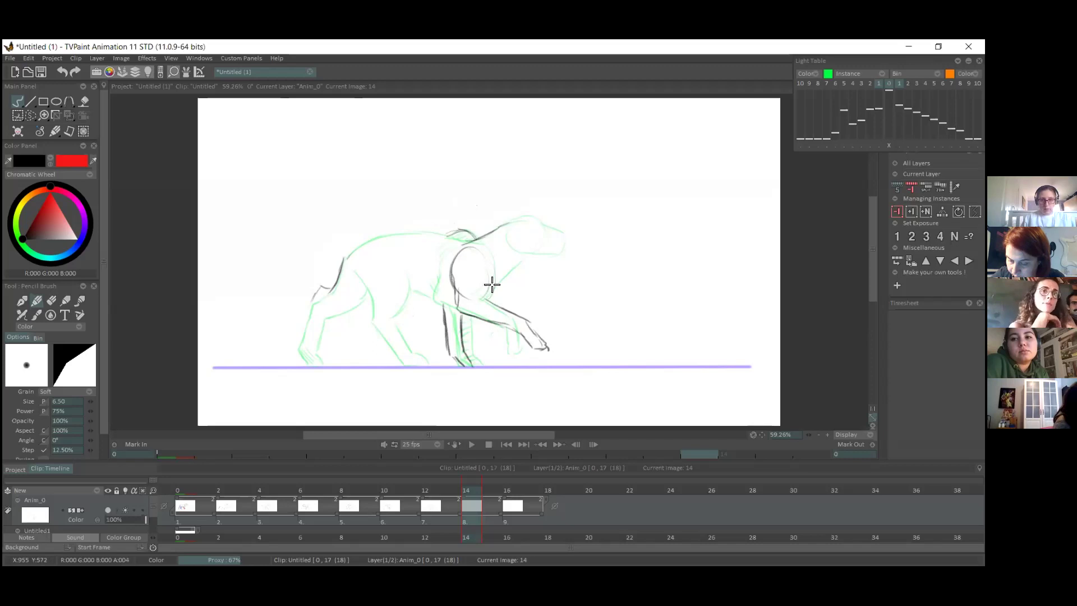
mouse_move(407, 293)
mouse_down()
mouse_move(455, 304)
mouse_move(529, 257)
mouse_move(516, 231)
mouse_move(561, 234)
mouse_up()
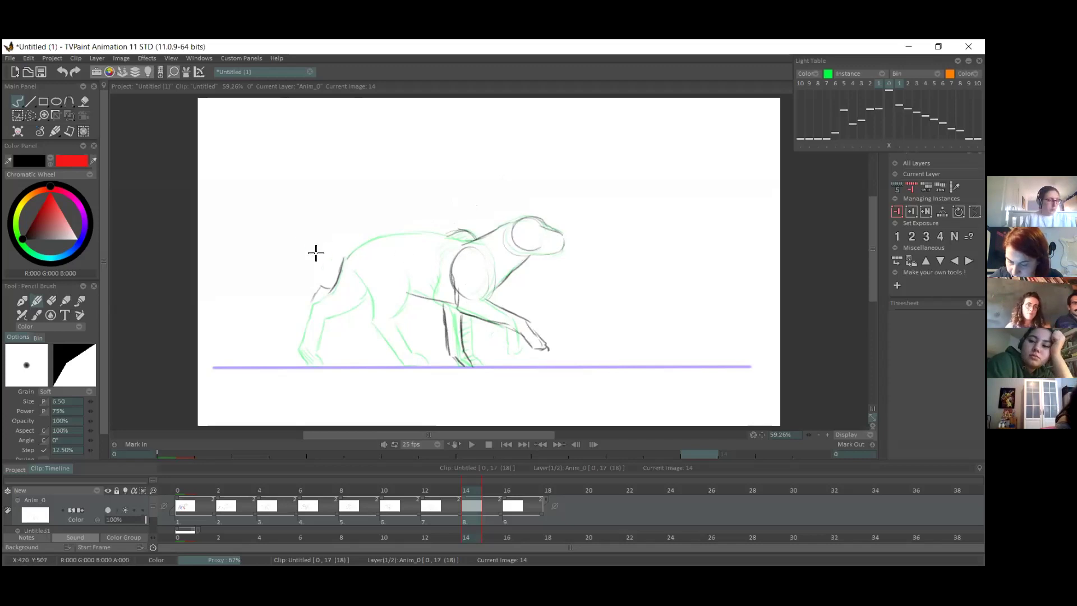
- Draw the planted hind leg, the back line and the trailing hind leg lifting off the ground on image 8
mouse_move(307, 317)
mouse_down()
mouse_move(303, 329)
mouse_move(321, 316)
mouse_up()
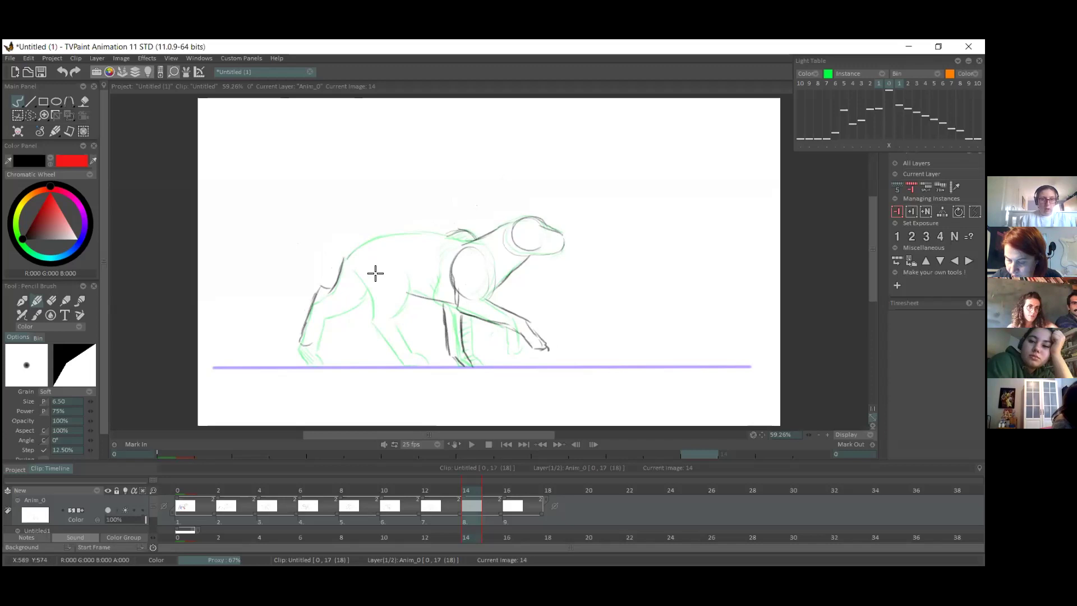
drag(362, 315, 382, 366)
mouse_move(398, 259)
mouse_down()
mouse_move(396, 309)
mouse_move(409, 295)
mouse_move(379, 315)
mouse_move(405, 357)
mouse_up()
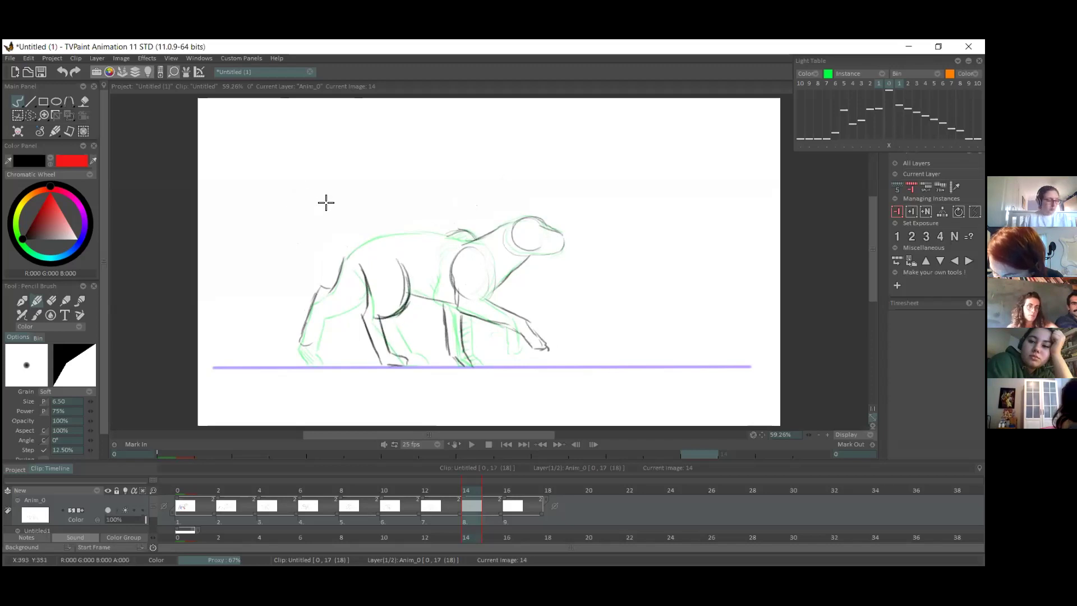
mouse_move(341, 261)
mouse_down()
mouse_move(402, 229)
mouse_move(386, 233)
mouse_move(423, 242)
mouse_up()
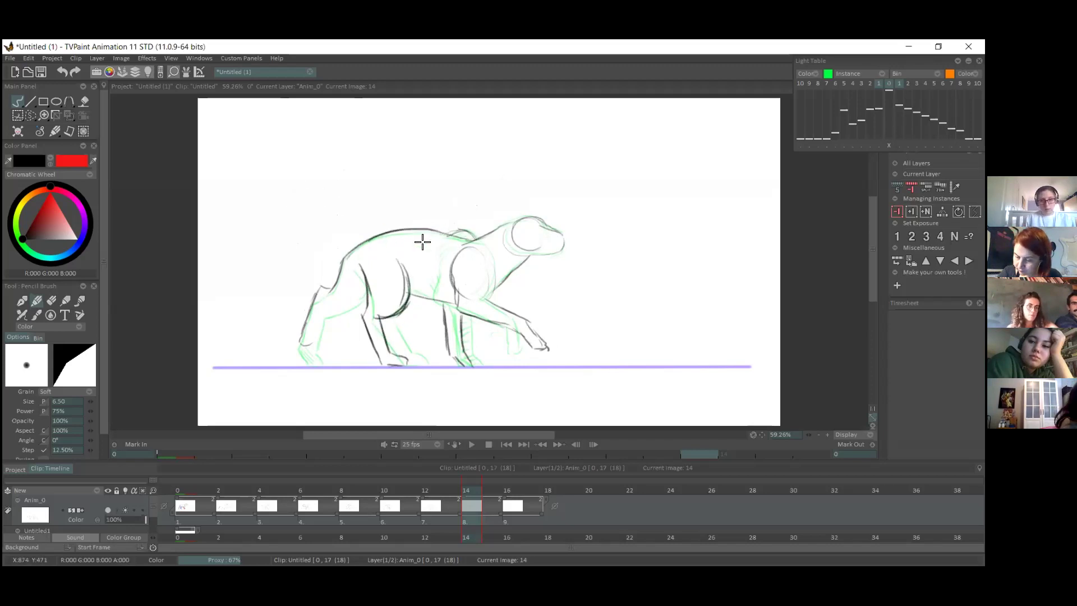
mouse_move(368, 311)
mouse_down()
mouse_move(333, 312)
mouse_move(326, 301)
mouse_up()
mouse_move(326, 303)
mouse_down()
mouse_move(306, 353)
mouse_move(302, 322)
mouse_move(279, 311)
mouse_move(315, 337)
mouse_up()
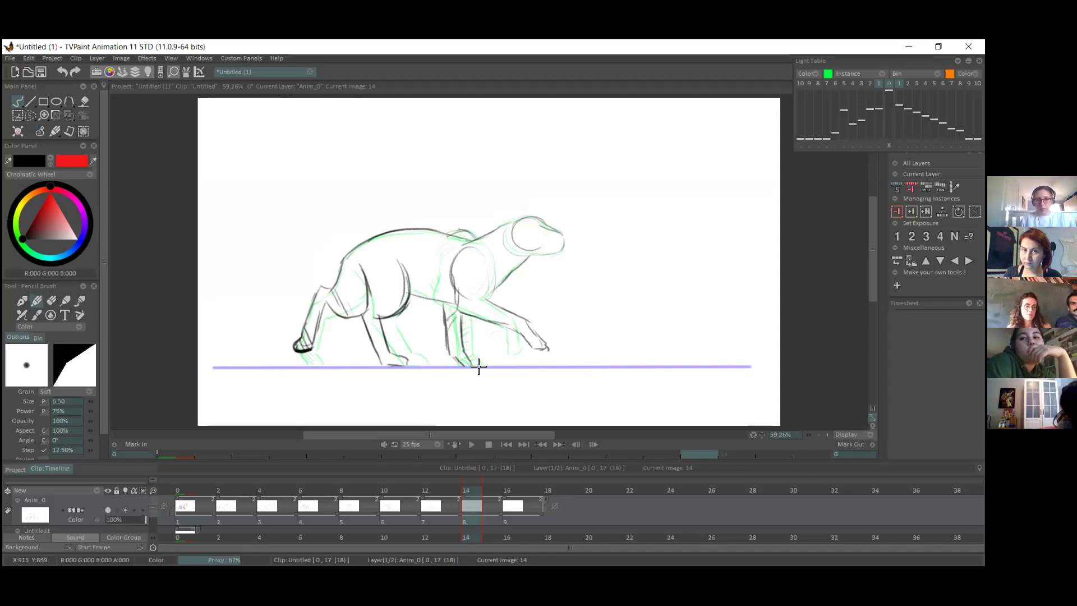
- Rough in the hip oval, chest, reaching foreleg guides, head circle and neck on image 9
drag(449, 490, 512, 486)
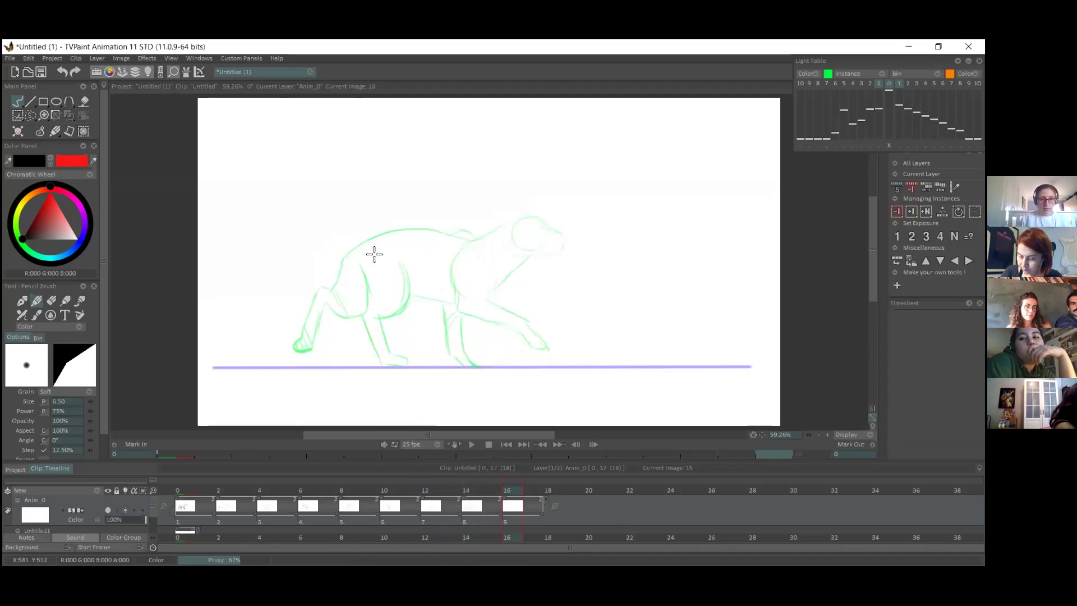
mouse_move(398, 291)
mouse_down()
mouse_move(351, 272)
mouse_move(392, 240)
mouse_move(387, 295)
mouse_move(360, 277)
mouse_move(350, 253)
mouse_up()
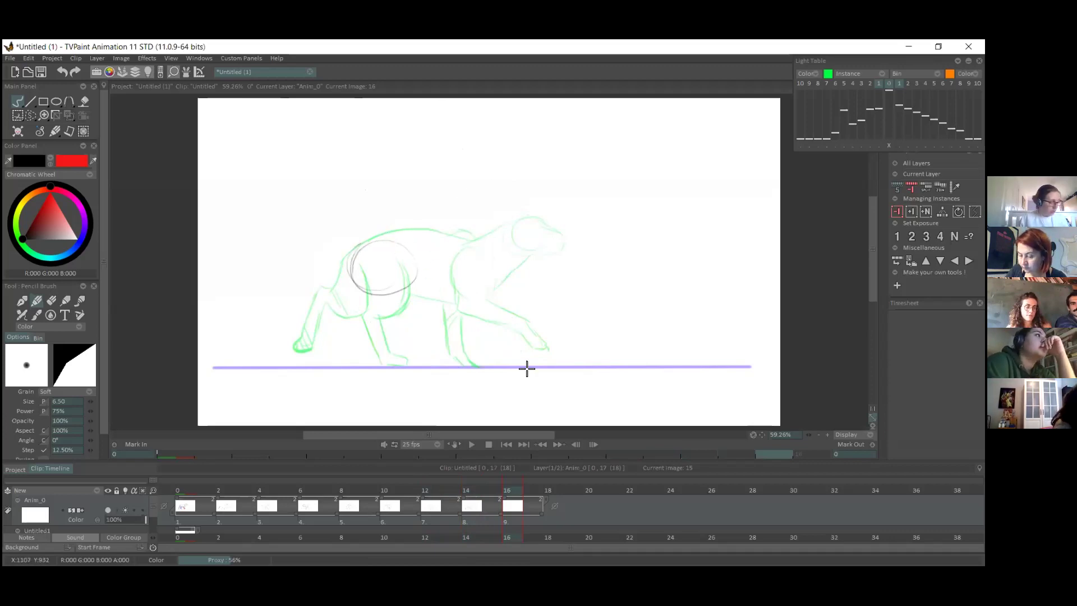
mouse_move(452, 266)
mouse_down()
mouse_move(457, 308)
mouse_move(549, 364)
mouse_up()
mouse_move(494, 279)
mouse_down()
mouse_move(486, 309)
mouse_move(508, 331)
mouse_up()
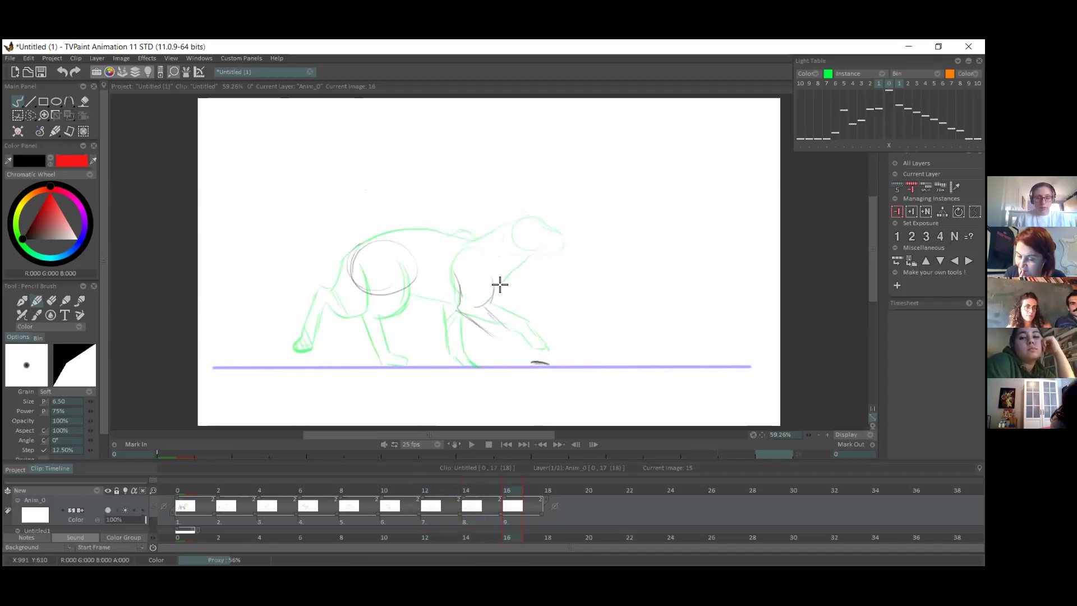
mouse_move(497, 284)
mouse_down()
mouse_move(531, 240)
mouse_move(531, 221)
mouse_move(541, 222)
mouse_move(528, 260)
mouse_move(540, 226)
mouse_up()
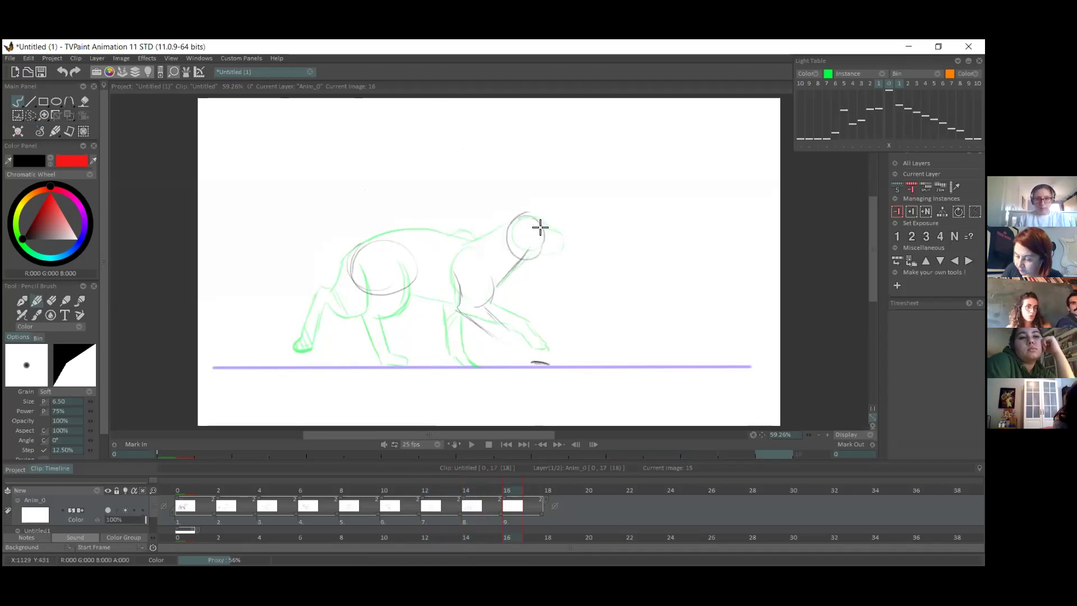
drag(463, 243, 492, 301)
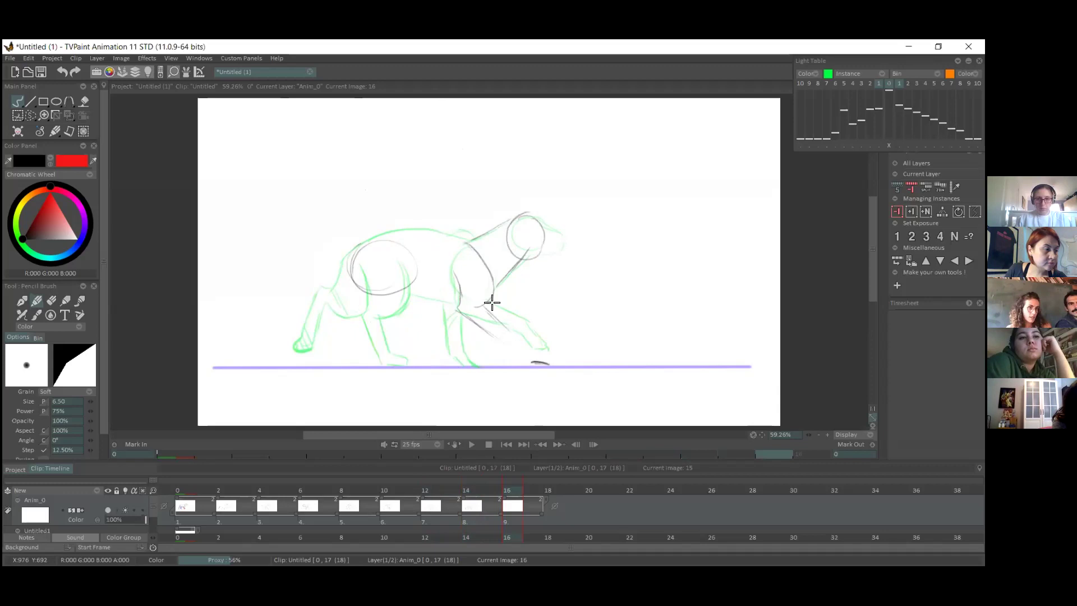
- Erase the rough paw mark, redraw the reaching foreleg down to a paw on the ground, and add the muzzle on image 9
key(e)
drag(530, 363, 550, 364)
click(36, 300)
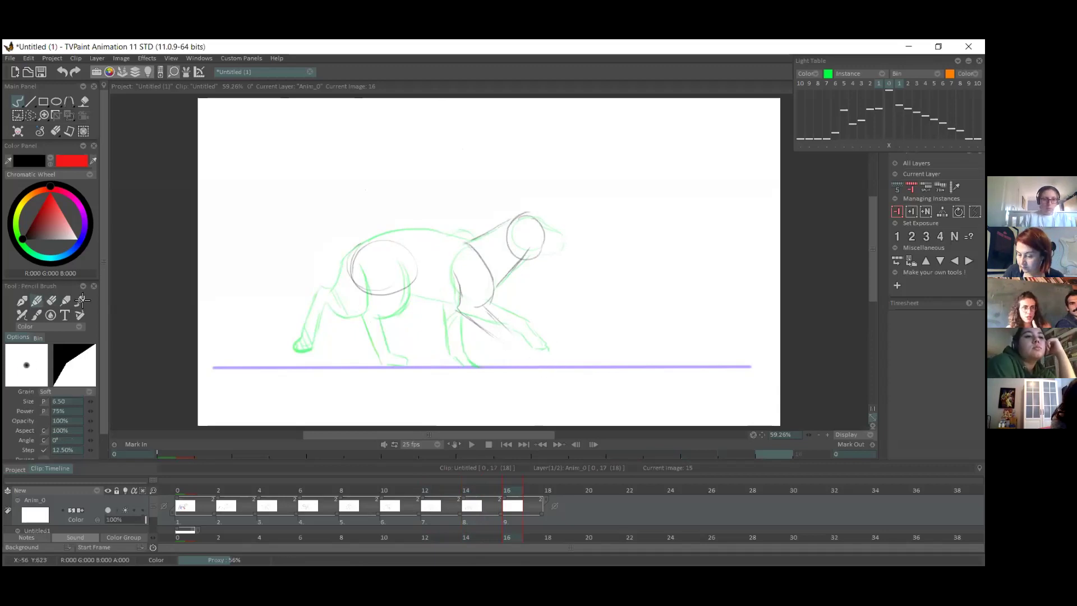
mouse_move(485, 333)
mouse_down()
mouse_move(521, 360)
mouse_move(501, 343)
mouse_move(546, 363)
mouse_up()
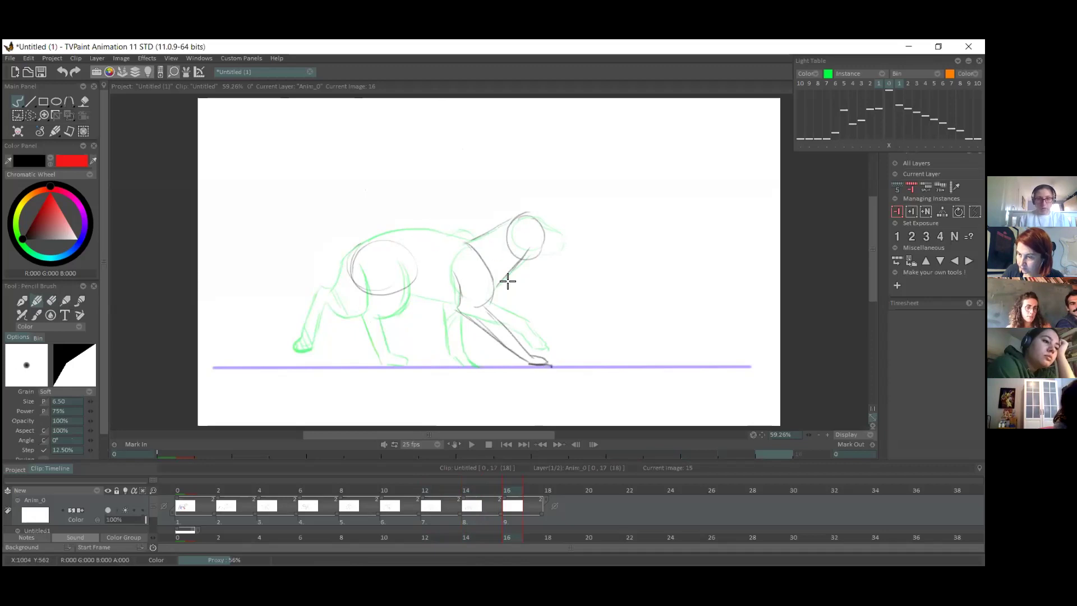
drag(534, 257, 558, 250)
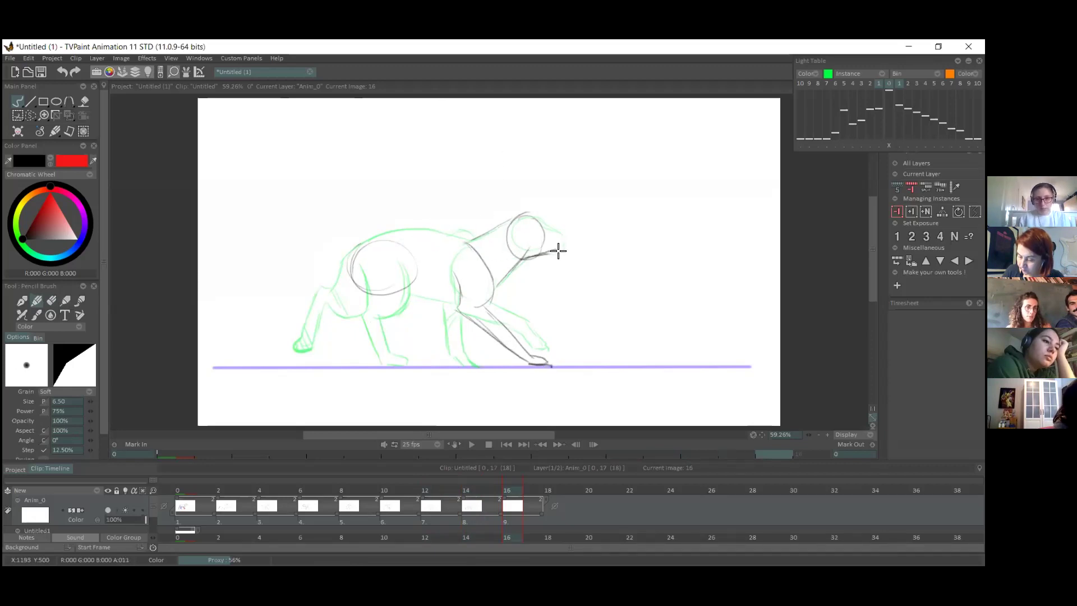
drag(531, 216, 562, 234)
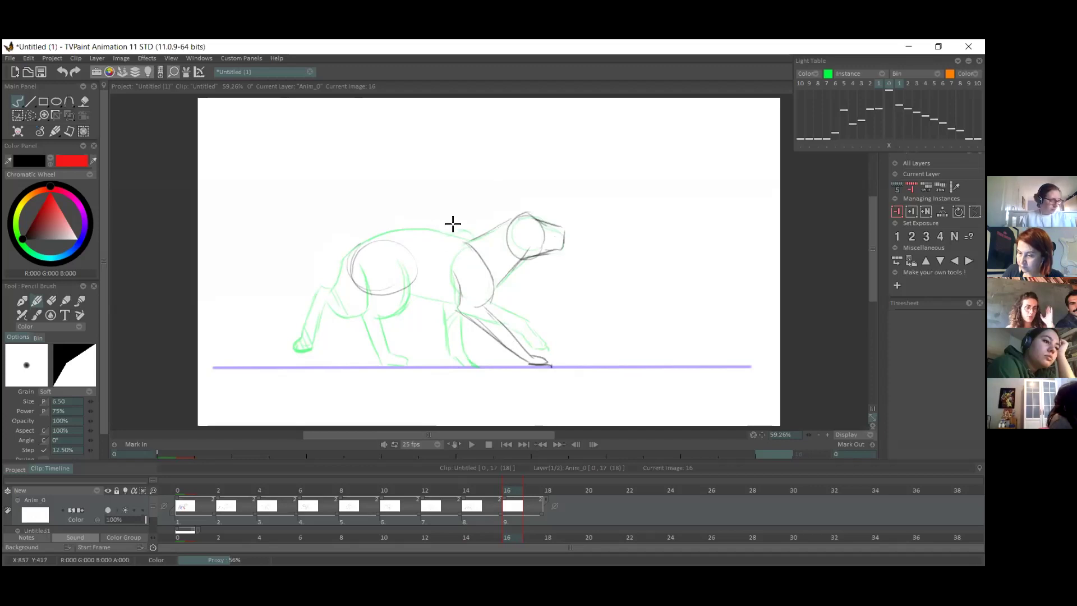
- Draw the shoulder mark, the planted front leg down to its paw and the belly line on image 9
drag(451, 234, 473, 235)
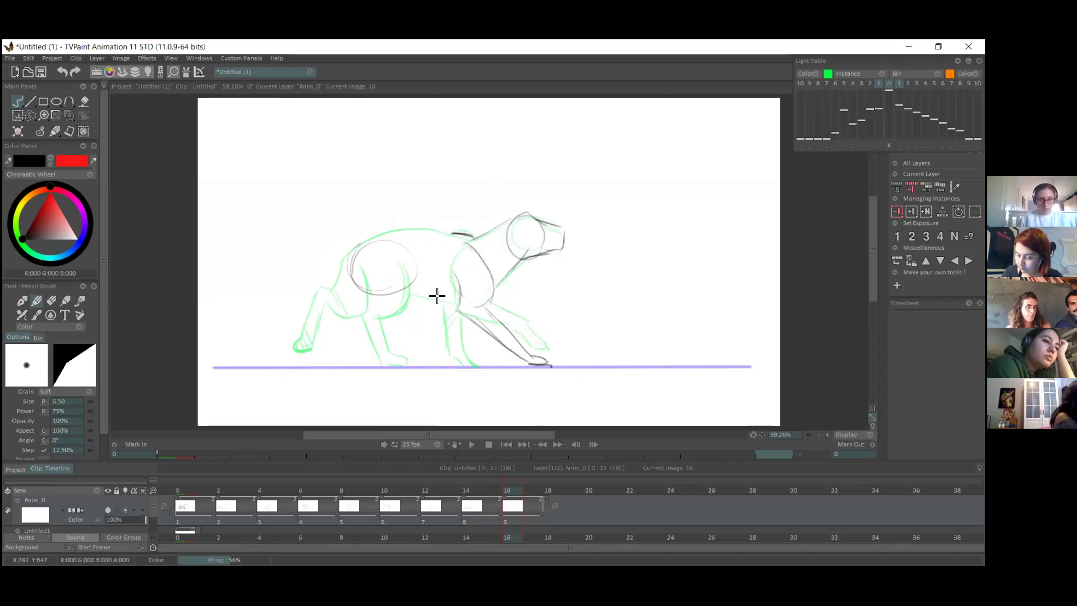
drag(444, 247, 439, 329)
mouse_move(443, 266)
mouse_down()
mouse_move(431, 348)
mouse_move(458, 366)
mouse_up()
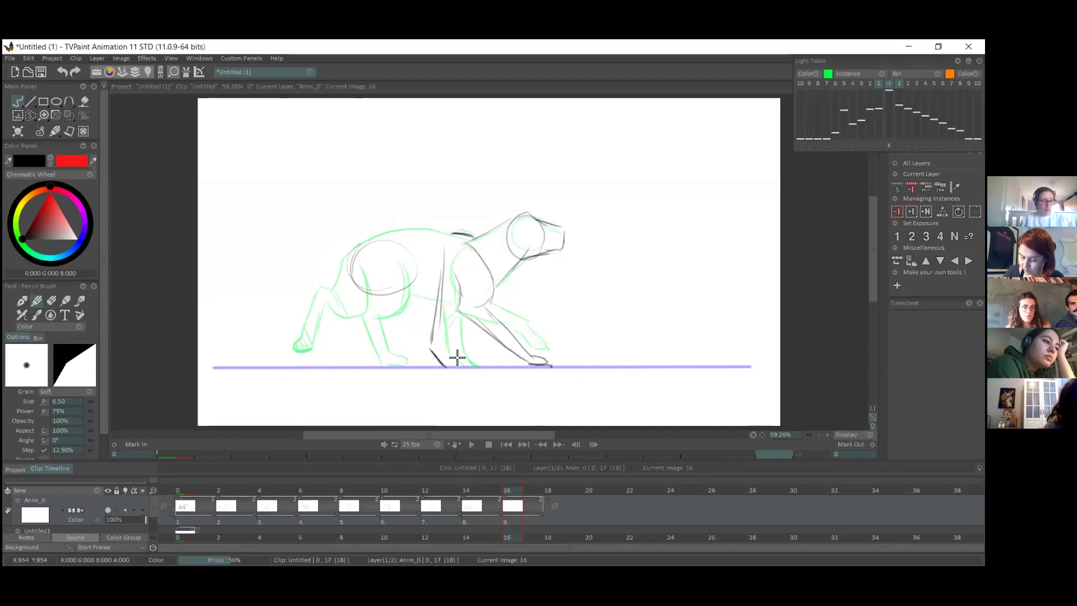
mouse_move(453, 308)
mouse_down()
mouse_move(442, 354)
mouse_move(459, 363)
mouse_up()
mouse_move(407, 289)
mouse_down()
mouse_move(442, 305)
mouse_move(406, 289)
mouse_up()
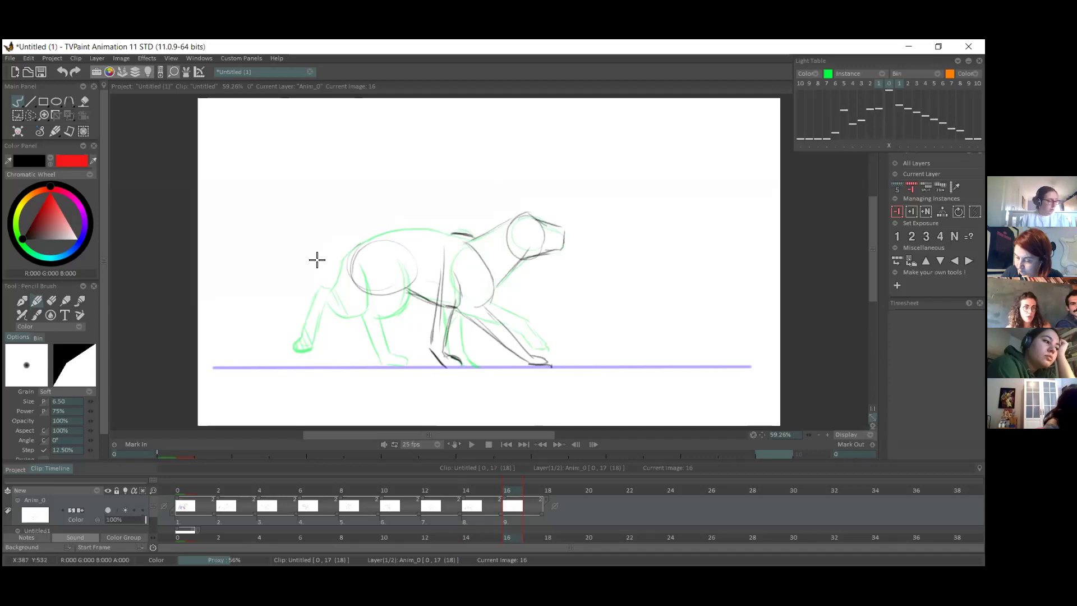
drag(353, 251, 354, 352)
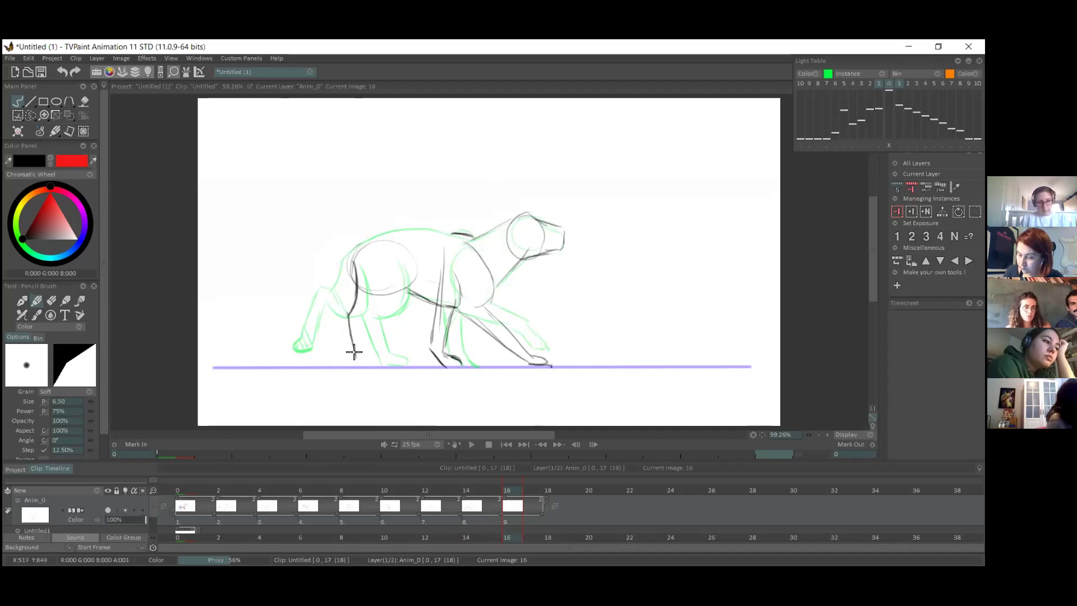
mouse_move(395, 258)
mouse_down()
mouse_move(402, 286)
mouse_move(371, 316)
mouse_move(385, 316)
mouse_move(354, 339)
mouse_move(361, 325)
mouse_move(366, 359)
mouse_up()
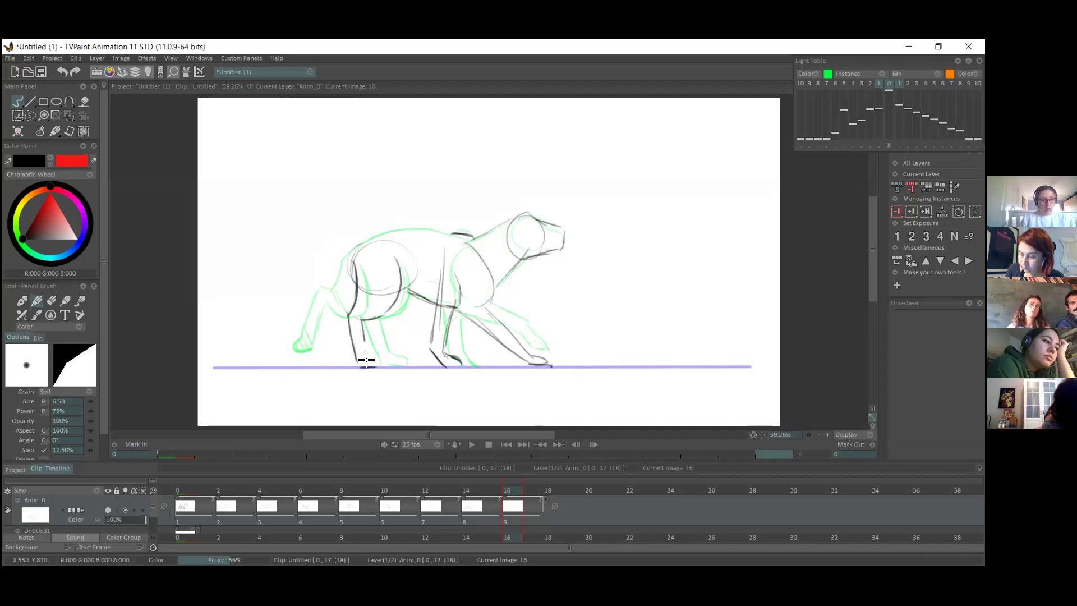
key(ctrl+z)
key(ctrl+z)
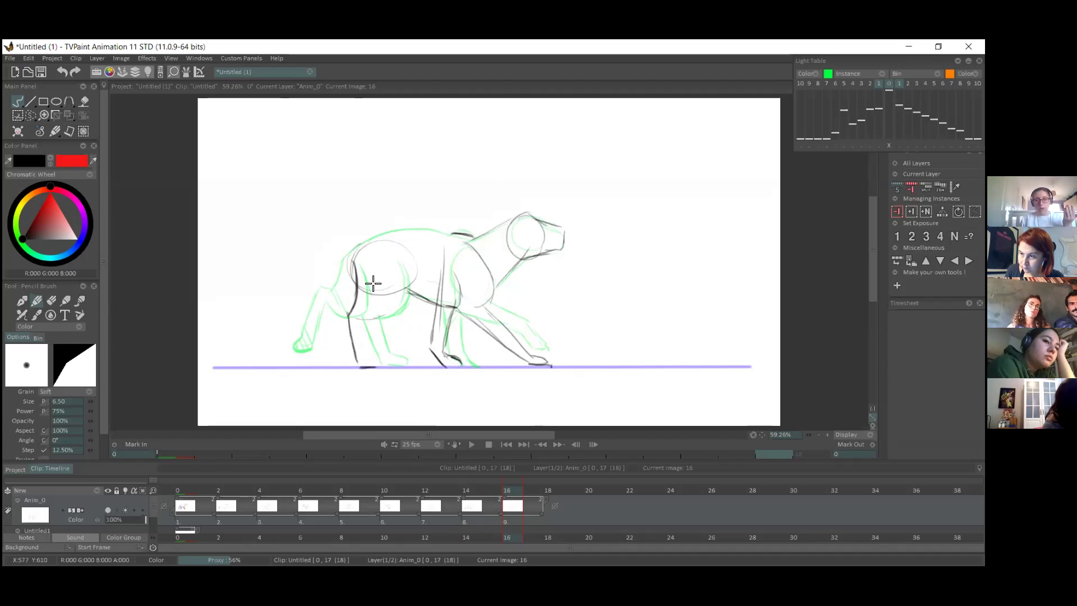
key(ctrl+z)
key(ctrl+z)
key(ctrl+z)
key(ctrl+z)
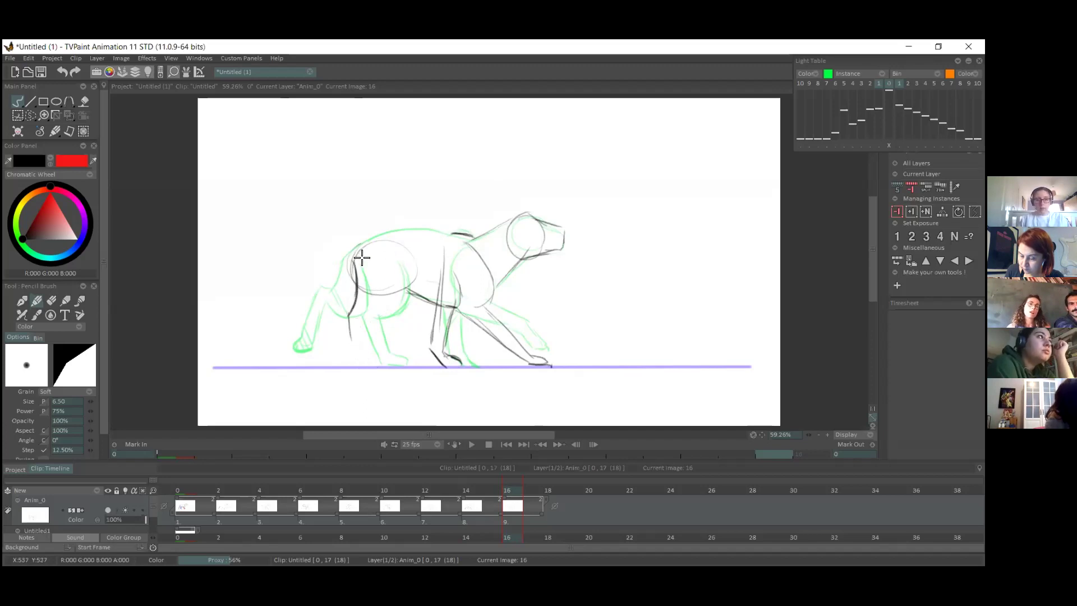
drag(355, 258, 351, 299)
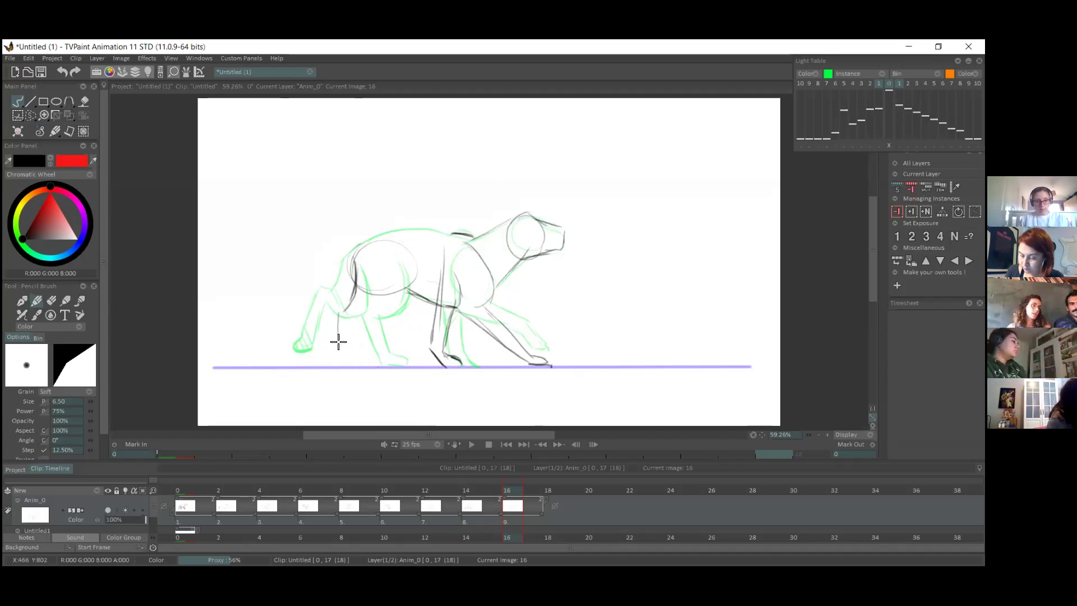
key(ctrl+z)
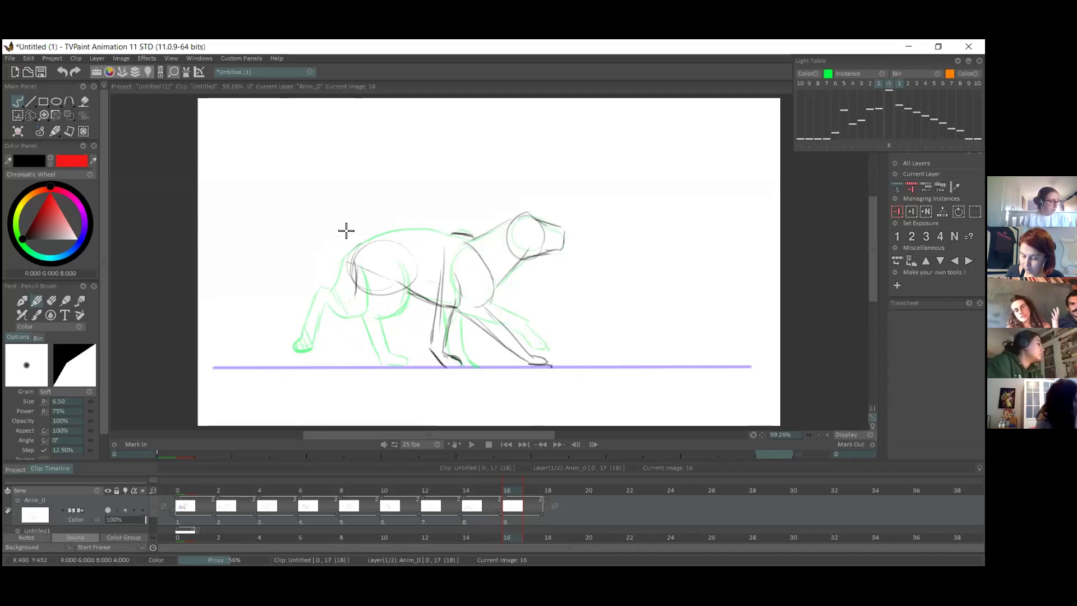
- Draw the back line from hip to shoulder and the near hind leg planted farther back with its paw on image 9
mouse_move(348, 248)
mouse_down()
mouse_move(404, 231)
mouse_move(456, 235)
mouse_up()
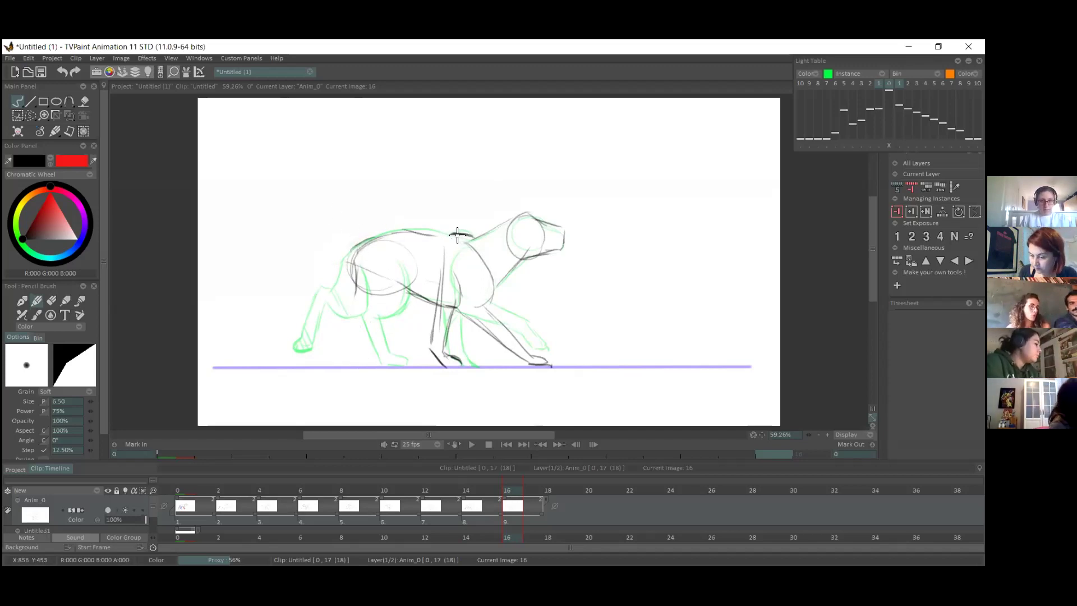
mouse_move(357, 248)
mouse_down()
mouse_move(329, 320)
mouse_move(333, 344)
mouse_up()
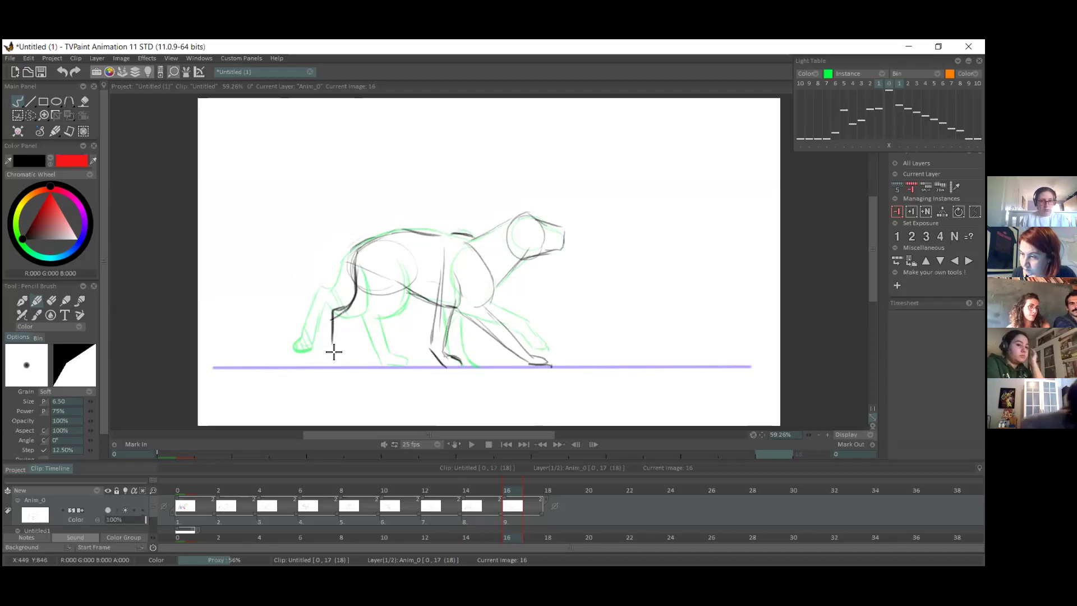
mouse_move(352, 364)
mouse_down()
mouse_move(342, 323)
mouse_move(369, 303)
mouse_move(362, 320)
mouse_move(391, 261)
mouse_up()
mouse_move(370, 312)
mouse_down()
mouse_move(392, 279)
mouse_move(421, 293)
mouse_up()
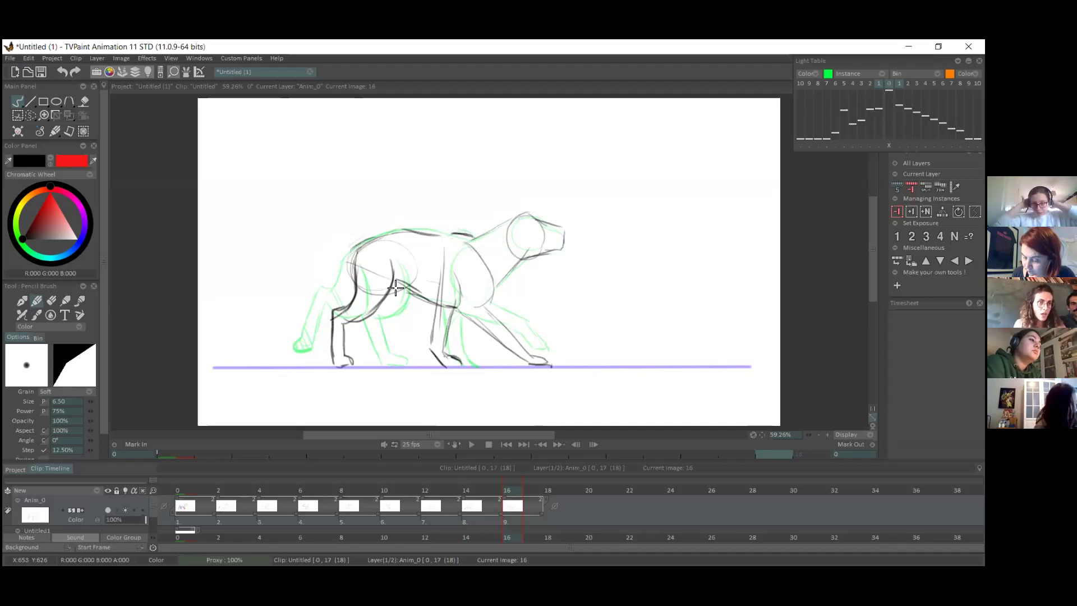
- Draw the far hind leg lifted and tucked behind the near one on image 9, shading it with hatching
mouse_move(362, 238)
mouse_down()
mouse_move(347, 270)
mouse_move(370, 289)
mouse_move(371, 313)
mouse_up()
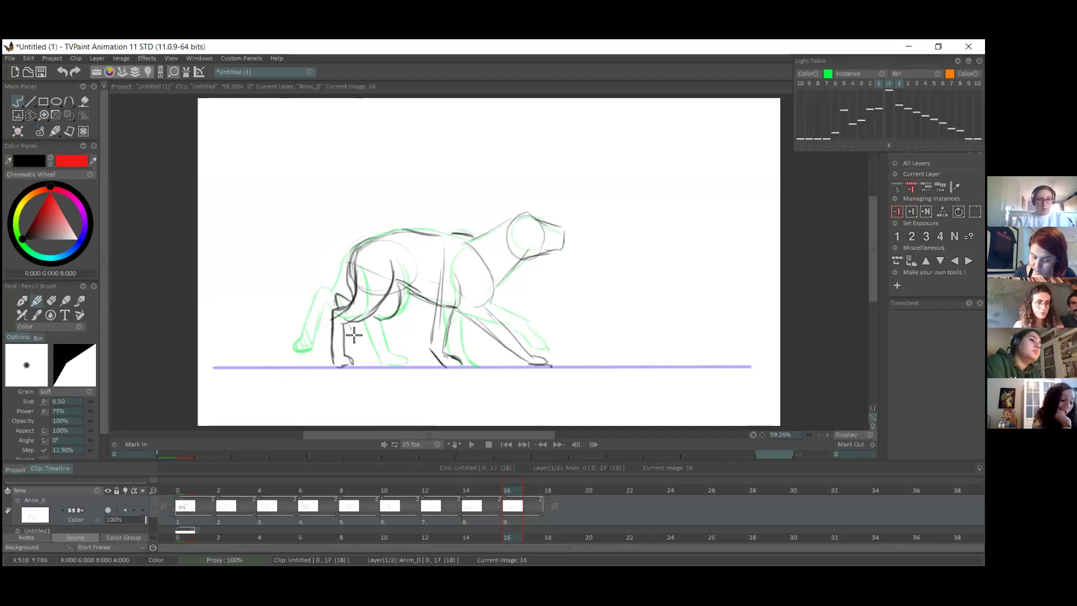
key(ctrl+z)
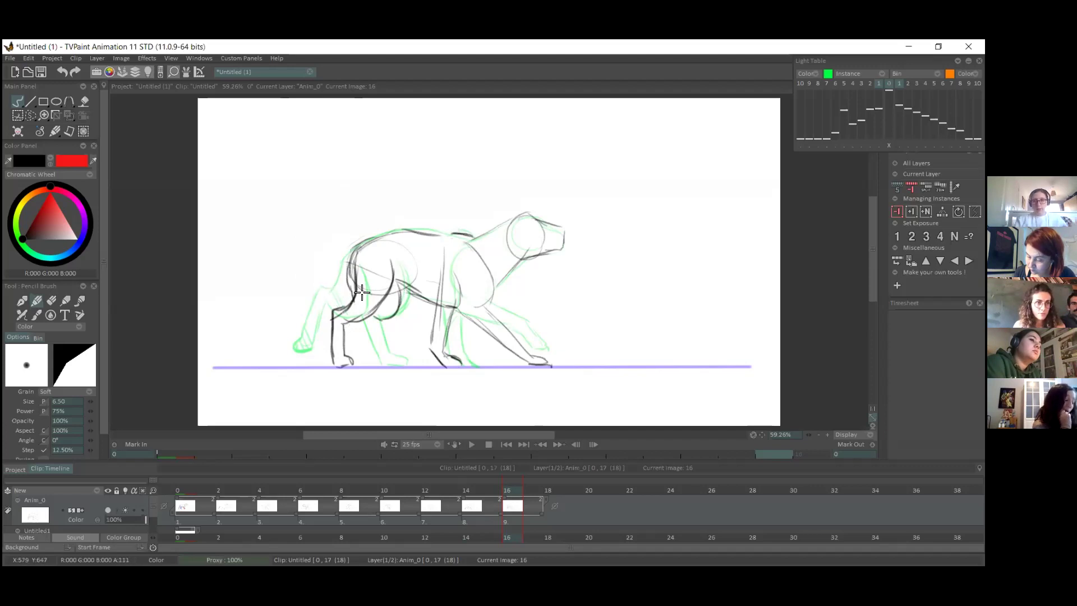
mouse_move(358, 249)
mouse_down()
mouse_move(393, 295)
mouse_move(392, 280)
mouse_move(405, 293)
mouse_move(344, 277)
mouse_move(370, 307)
mouse_move(362, 295)
mouse_move(393, 279)
mouse_up()
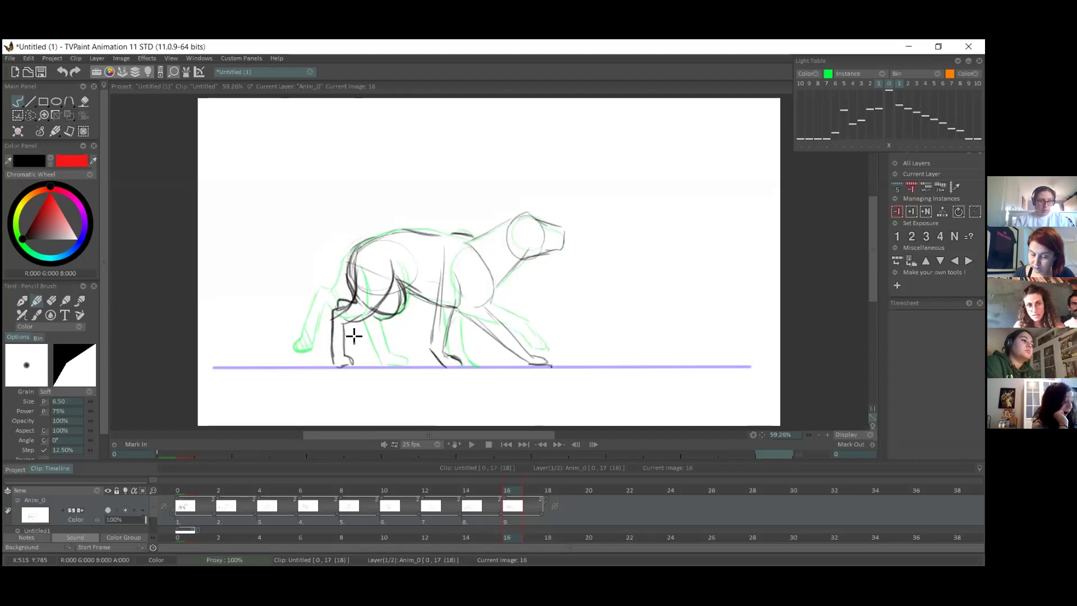
drag(351, 324, 365, 341)
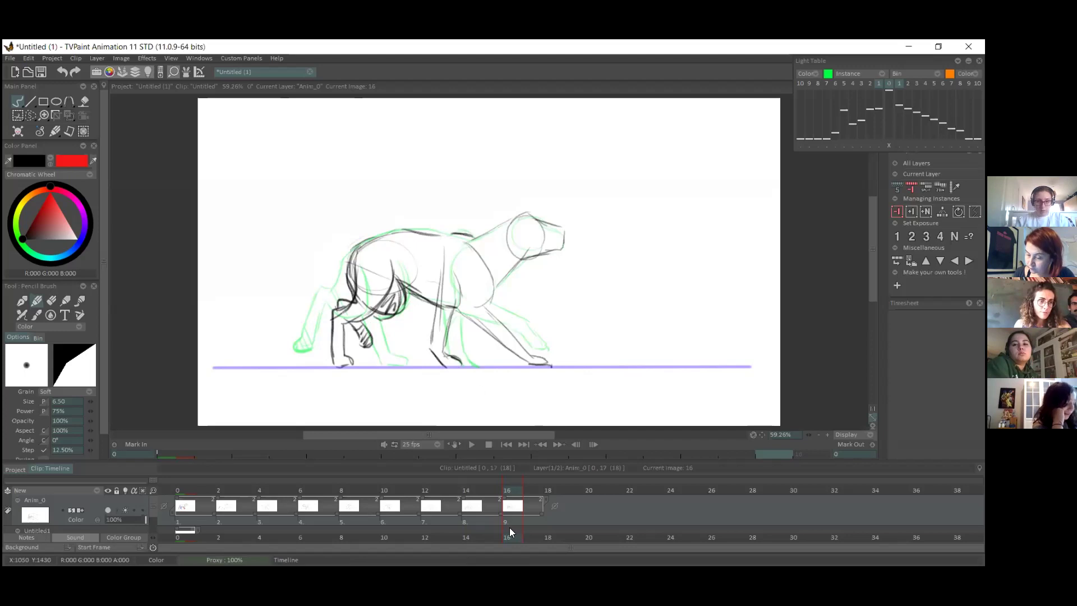
- Add three blank images, 10 to 12, at the end of the layer and expose each for two frames
click(547, 490)
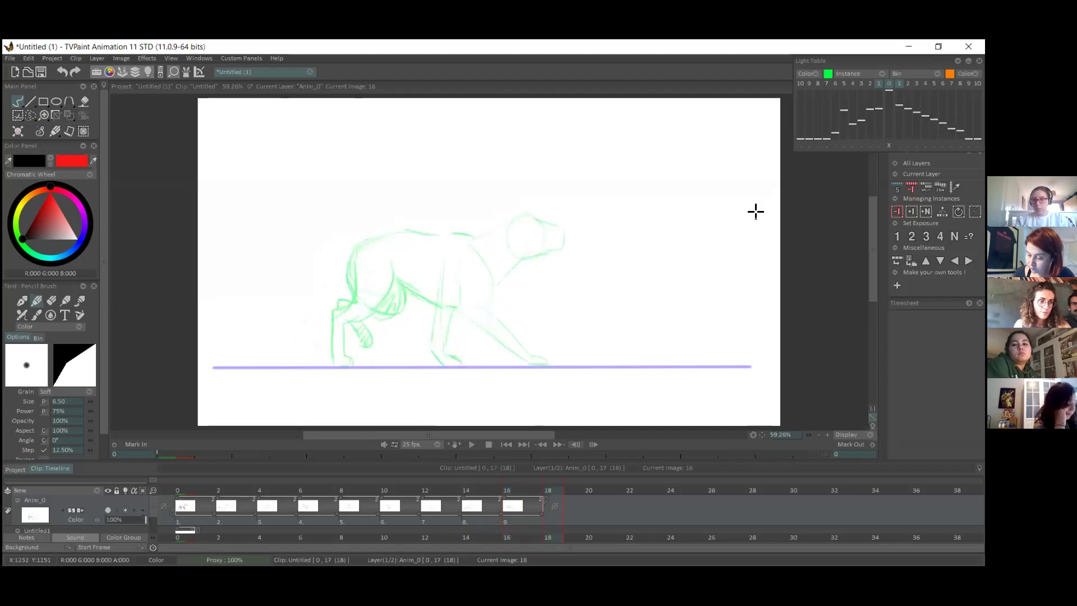
key(Right)
key(Right)
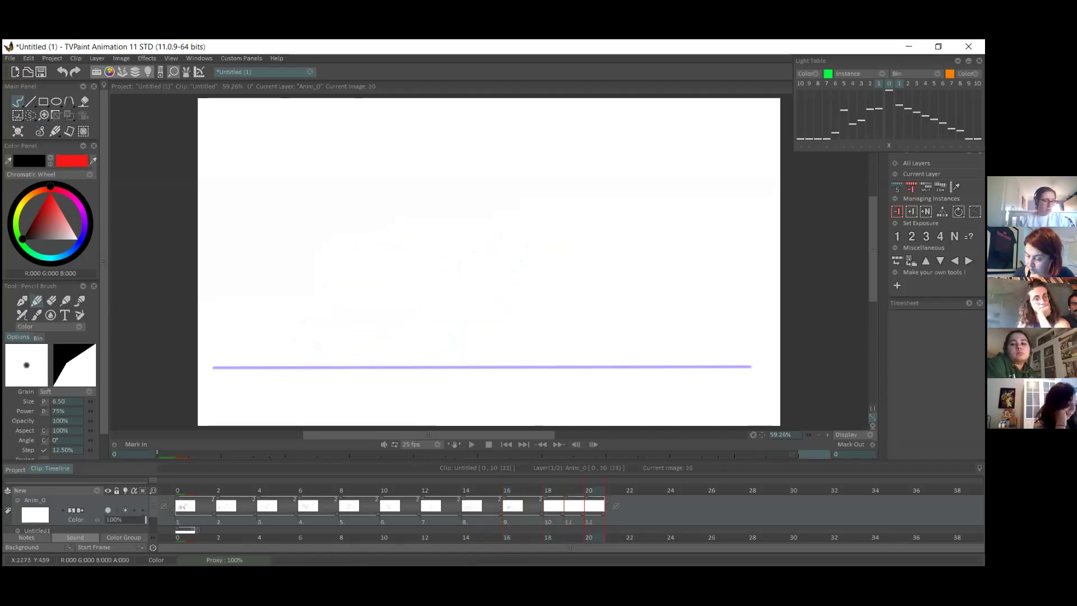
drag(553, 506, 607, 476)
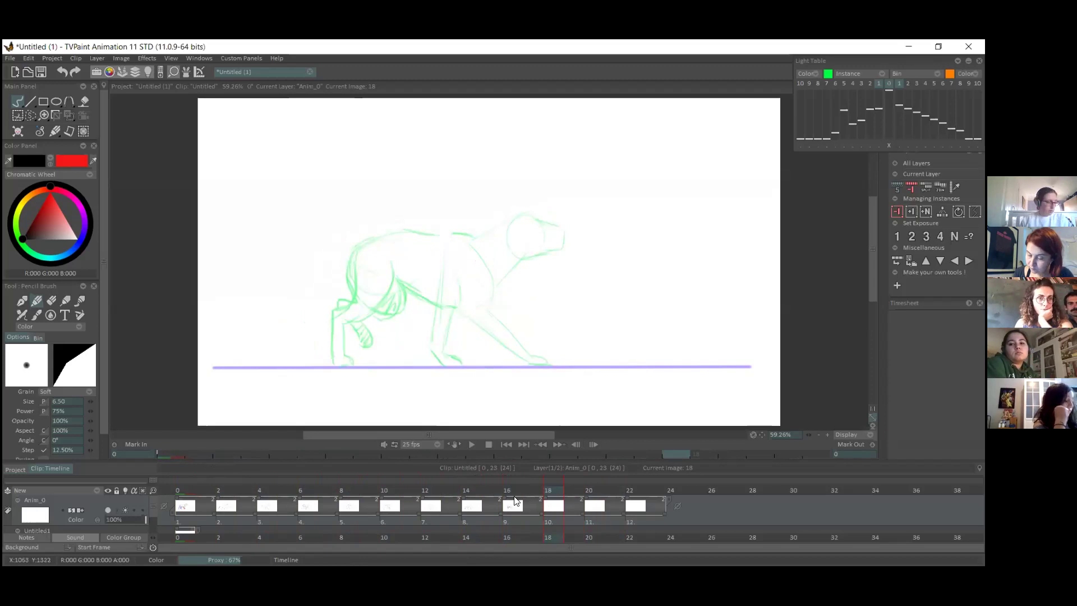
- Review the earlier poses, switch the drawing colour to red and trace the near hind leg on image 8
click(513, 495)
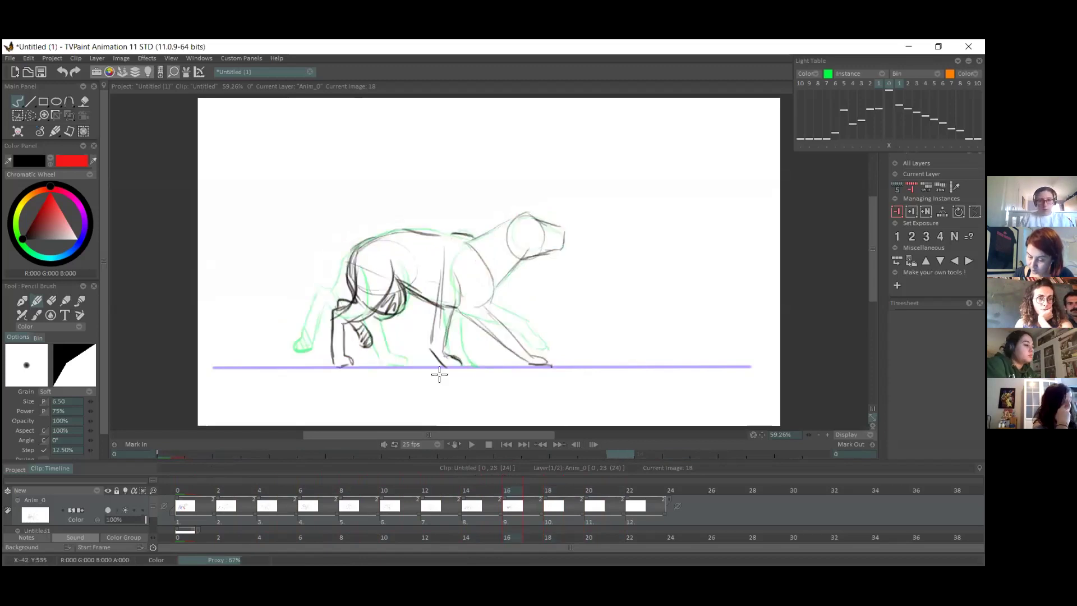
click(214, 495)
drag(214, 494, 221, 492)
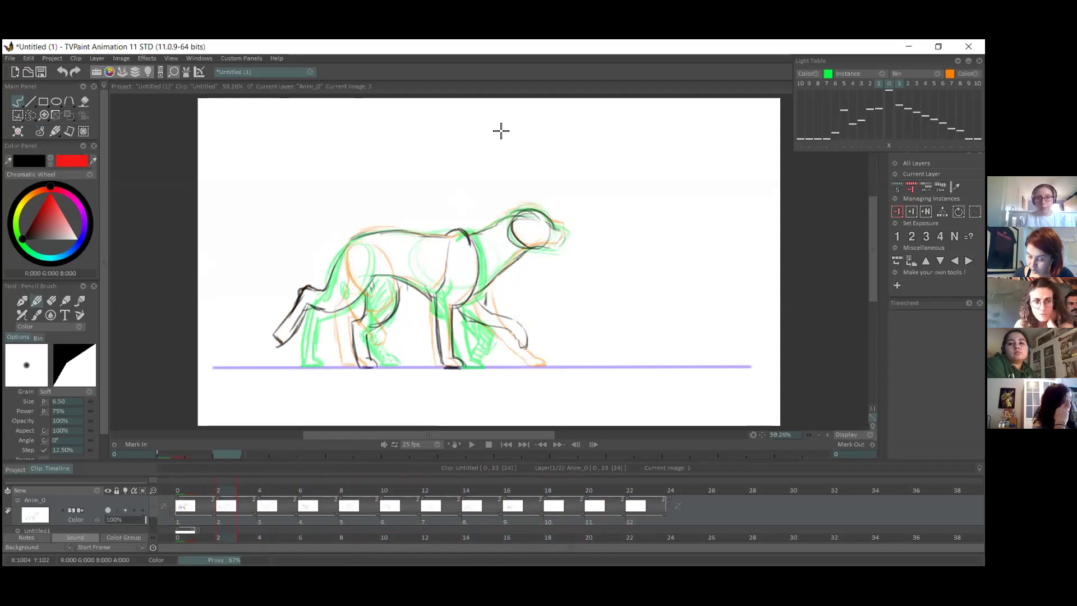
click(283, 495)
mouse_move(298, 498)
mouse_down()
mouse_move(393, 475)
mouse_move(476, 493)
mouse_move(558, 487)
mouse_move(185, 488)
mouse_move(539, 486)
mouse_move(452, 484)
mouse_move(469, 483)
mouse_up()
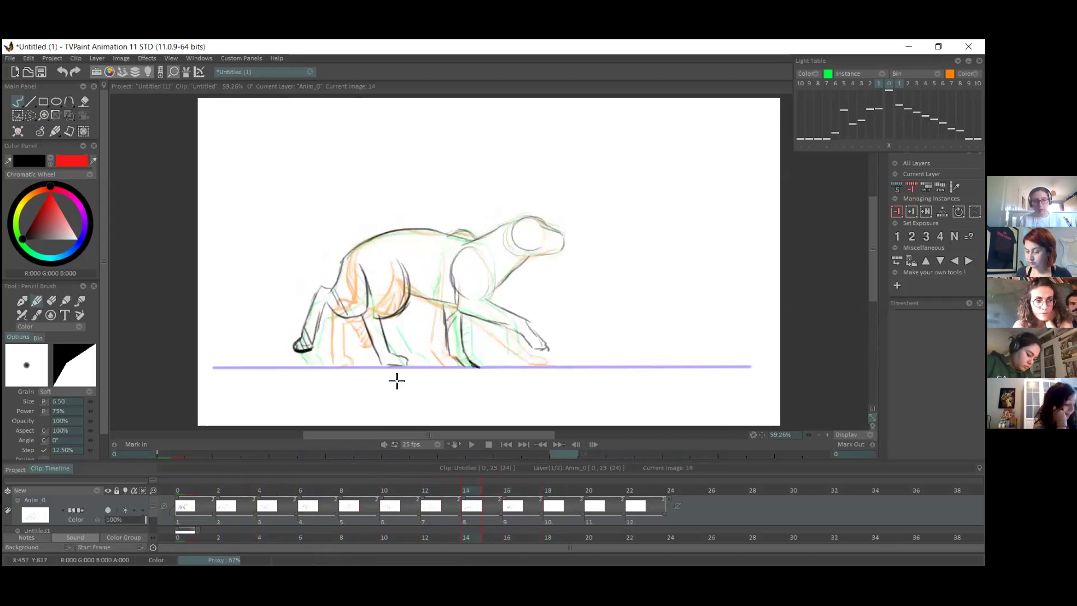
key(x)
click(434, 519)
click(468, 520)
mouse_move(362, 262)
mouse_down()
mouse_move(368, 313)
mouse_move(369, 292)
mouse_move(397, 284)
mouse_move(386, 317)
mouse_move(370, 309)
mouse_move(403, 300)
mouse_move(363, 308)
mouse_move(383, 367)
mouse_move(409, 365)
mouse_up()
drag(382, 315, 390, 356)
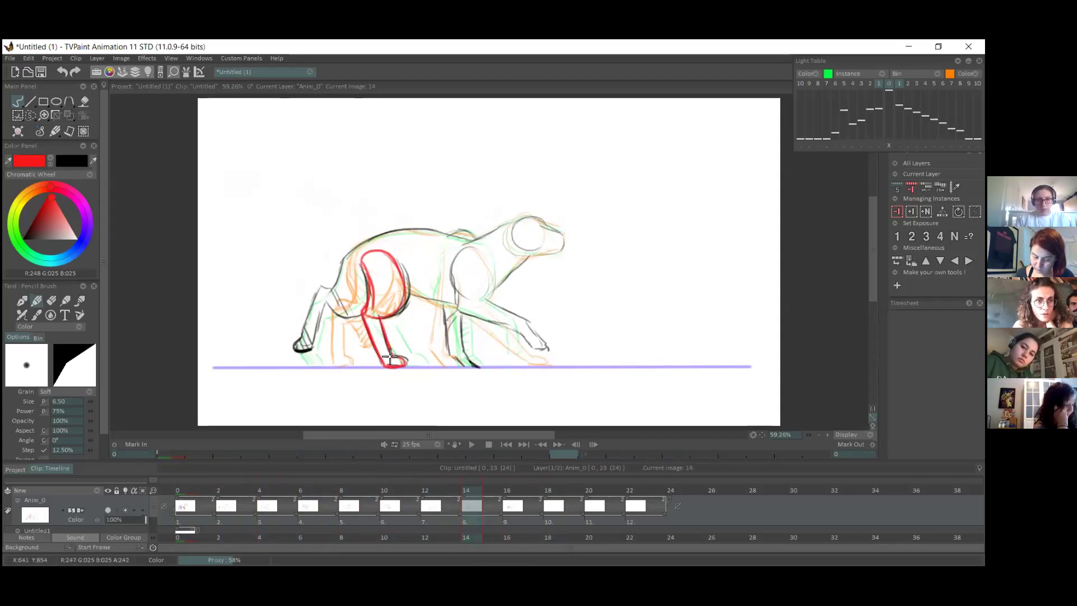
- Trace the near planted hind leg in red on images 7 and 9
click(428, 520)
mouse_move(370, 317)
mouse_down()
mouse_move(416, 365)
mouse_move(390, 317)
mouse_move(395, 292)
mouse_move(359, 272)
mouse_up()
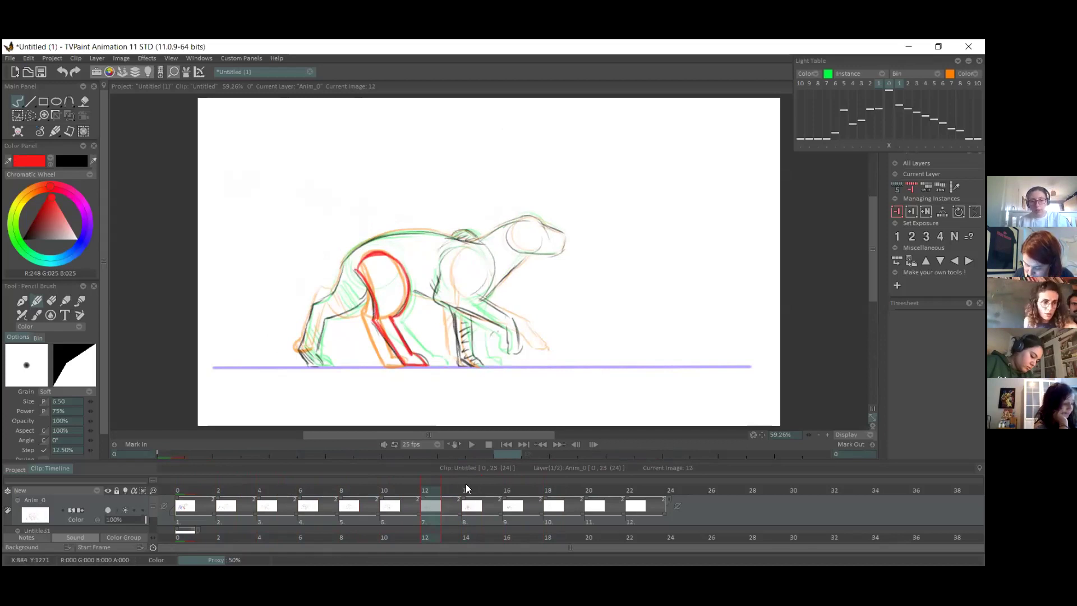
mouse_move(324, 490)
mouse_down()
mouse_move(507, 482)
mouse_move(494, 481)
mouse_up()
click(507, 490)
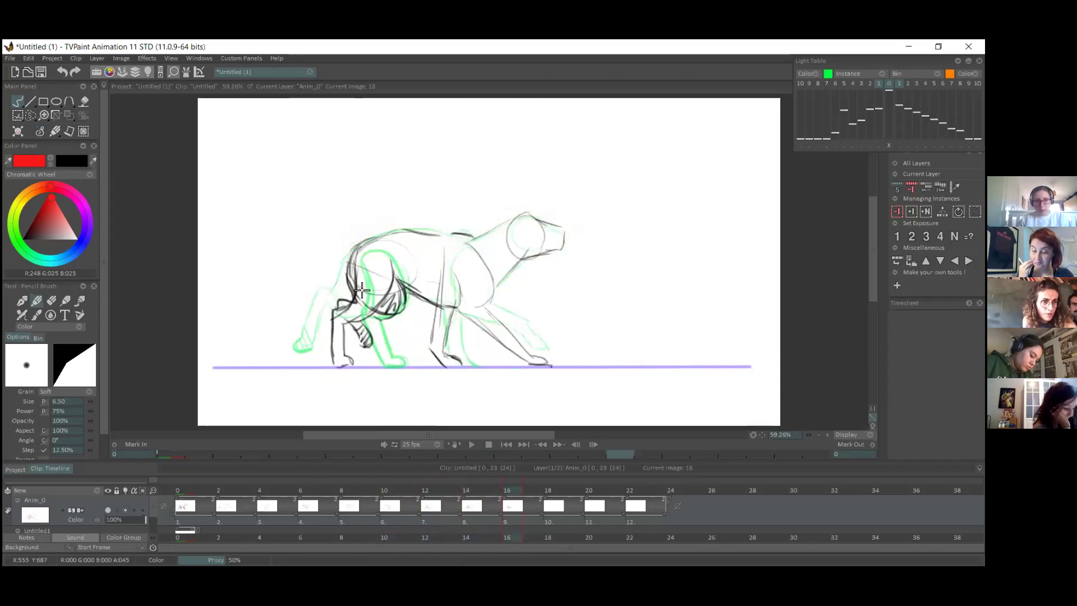
mouse_move(358, 256)
mouse_down()
mouse_move(335, 367)
mouse_move(353, 364)
mouse_move(349, 324)
mouse_move(345, 356)
mouse_move(354, 315)
mouse_move(384, 299)
mouse_move(390, 262)
mouse_up()
mouse_move(543, 489)
mouse_down()
mouse_move(552, 489)
mouse_move(496, 489)
mouse_move(509, 475)
mouse_up()
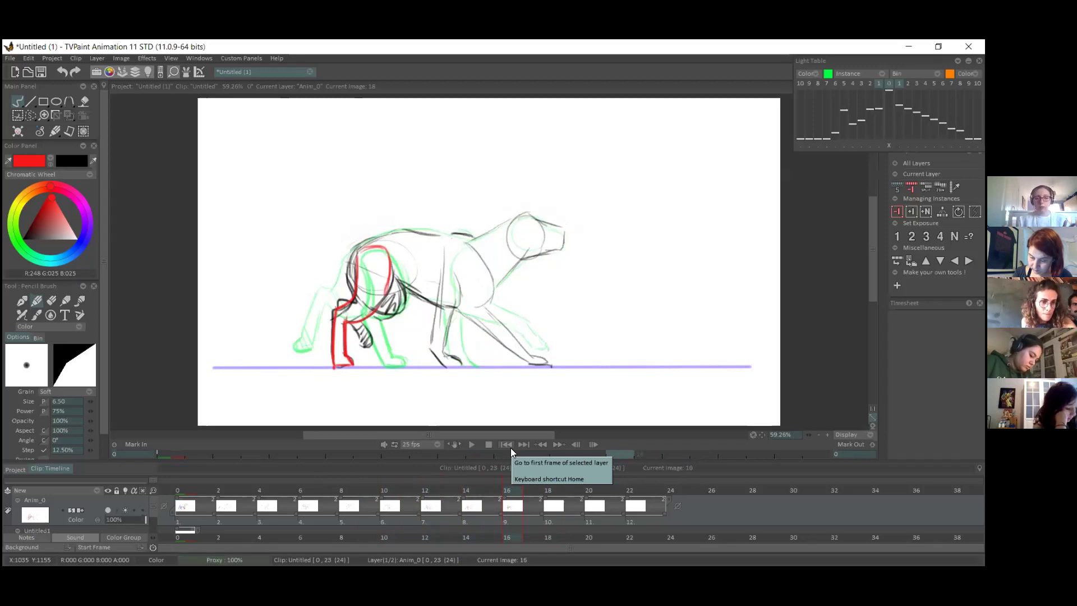
- Sketch a trial red hind leg position on image 8, and erase it together with the red lower leg and paw
click(454, 493)
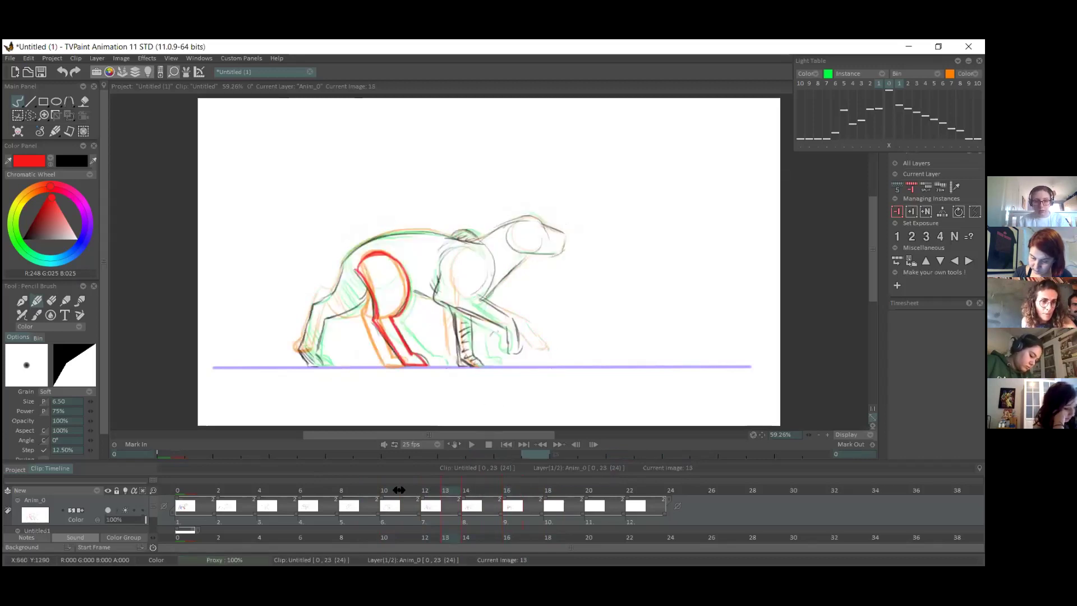
mouse_move(474, 493)
mouse_down()
mouse_move(505, 489)
mouse_move(487, 491)
mouse_up()
mouse_move(365, 301)
mouse_down()
mouse_move(356, 335)
mouse_move(368, 366)
mouse_up()
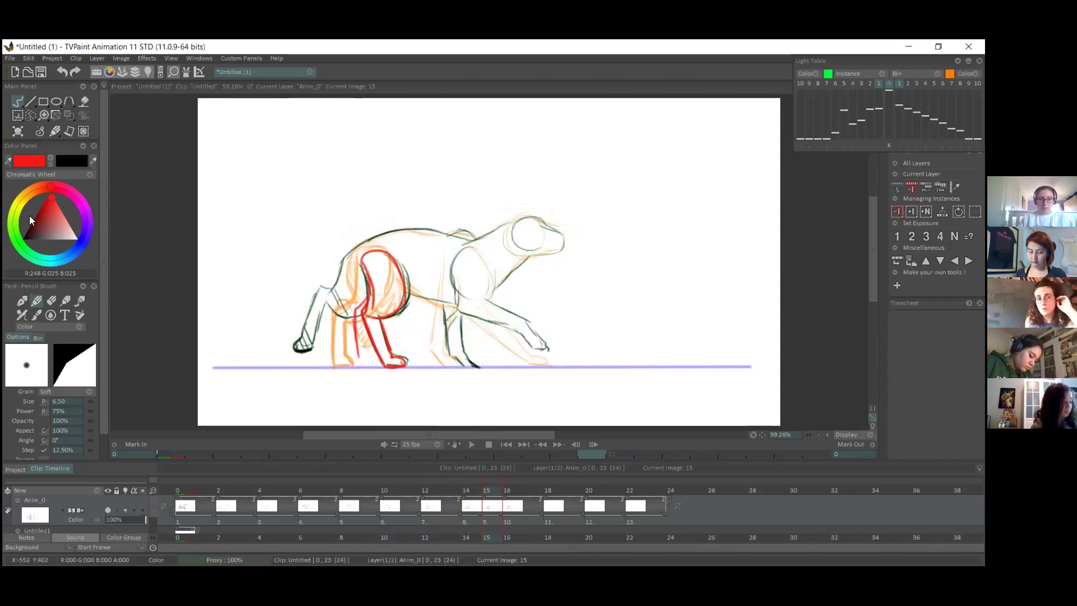
click(51, 301)
drag(374, 324, 400, 370)
click(478, 524)
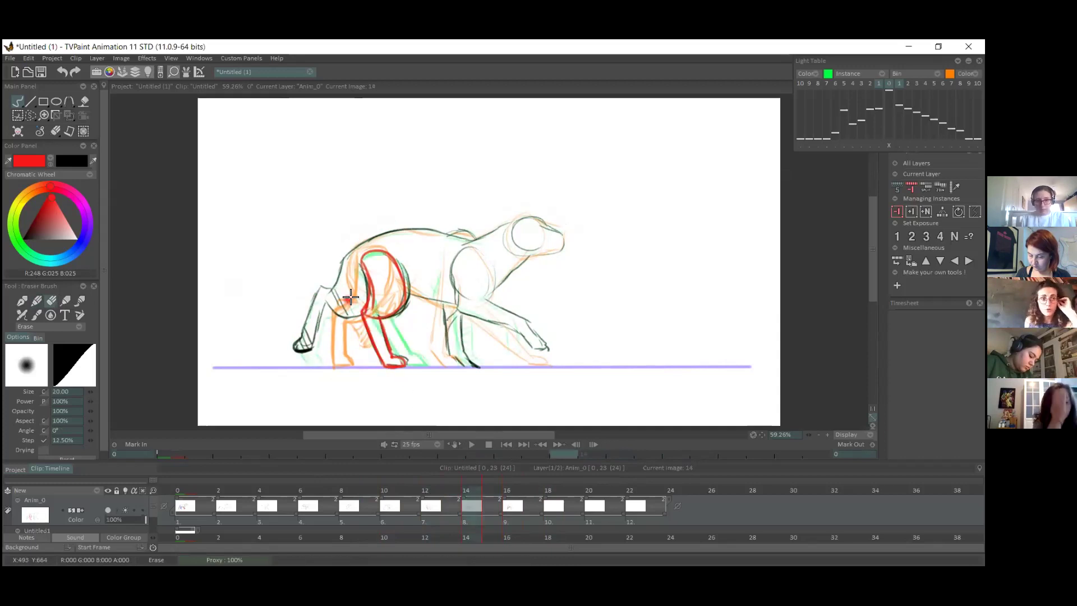
mouse_move(364, 303)
mouse_down()
mouse_move(403, 360)
mouse_move(396, 367)
mouse_up()
- Sketch new red positions for the lower hind leg and mark the paw contact on the ground on image 8
click(37, 302)
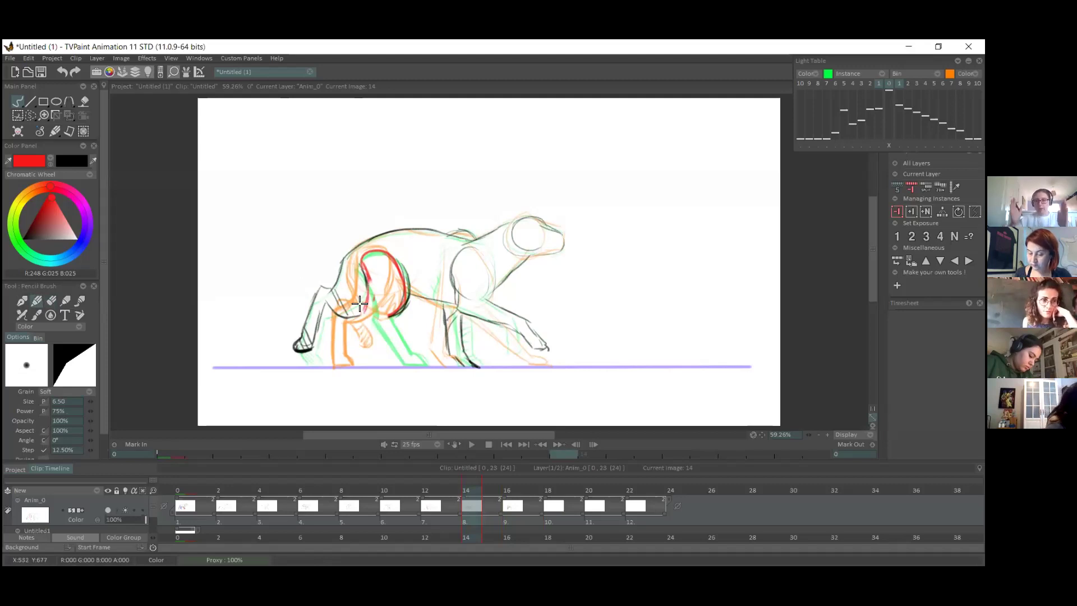
mouse_move(472, 490)
mouse_down()
mouse_move(445, 489)
mouse_move(469, 491)
mouse_up()
mouse_move(365, 289)
mouse_down()
mouse_move(379, 342)
mouse_move(412, 365)
mouse_up()
drag(331, 368, 355, 367)
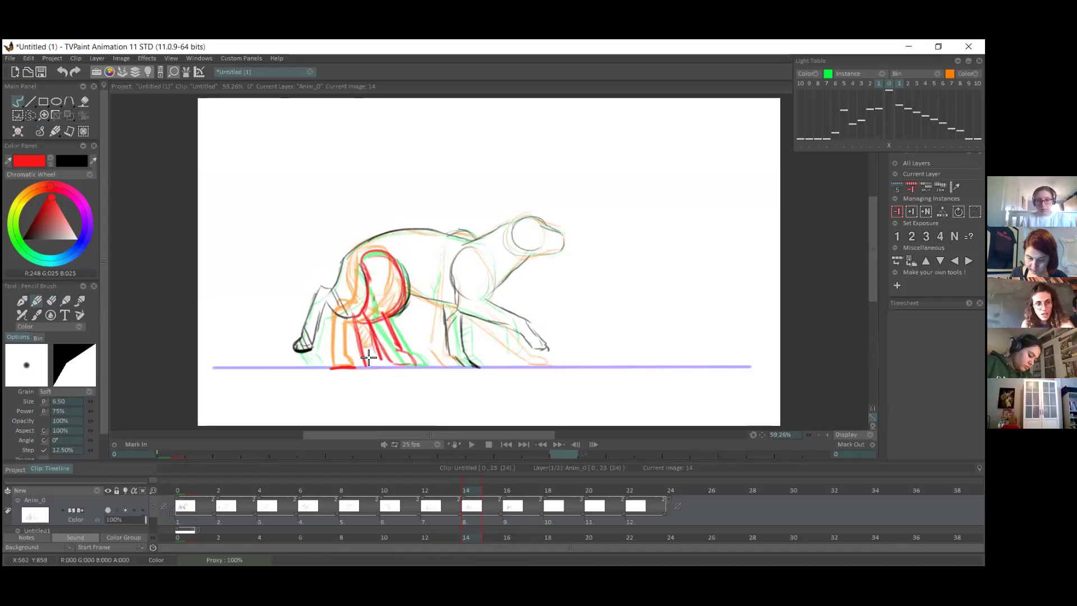
- Erase the rough guides, redraw the red hind leg planted between its neighbouring positions on image 8, and compare it with images 7 and 9
click(51, 300)
drag(334, 368, 358, 343)
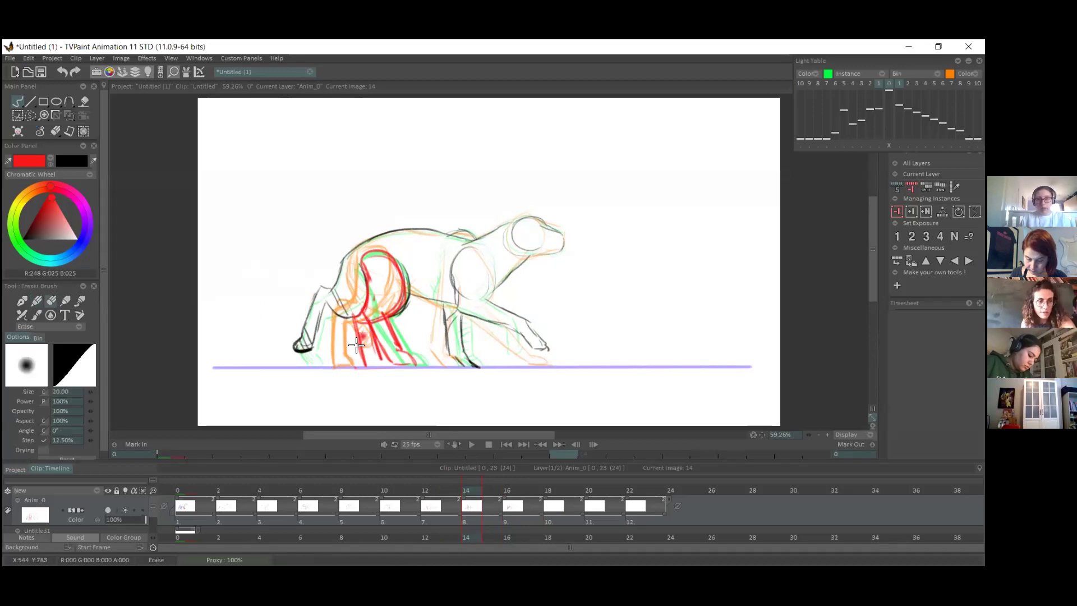
mouse_move(371, 298)
mouse_down()
mouse_move(362, 338)
mouse_move(369, 349)
mouse_move(381, 328)
mouse_move(411, 359)
mouse_up()
mouse_move(298, 295)
mouse_down()
mouse_move(384, 304)
mouse_move(370, 283)
mouse_move(351, 316)
mouse_move(360, 304)
mouse_move(364, 317)
mouse_move(388, 313)
mouse_move(368, 364)
mouse_move(390, 366)
mouse_move(371, 344)
mouse_move(363, 293)
mouse_move(356, 353)
mouse_move(391, 368)
mouse_up()
click(37, 301)
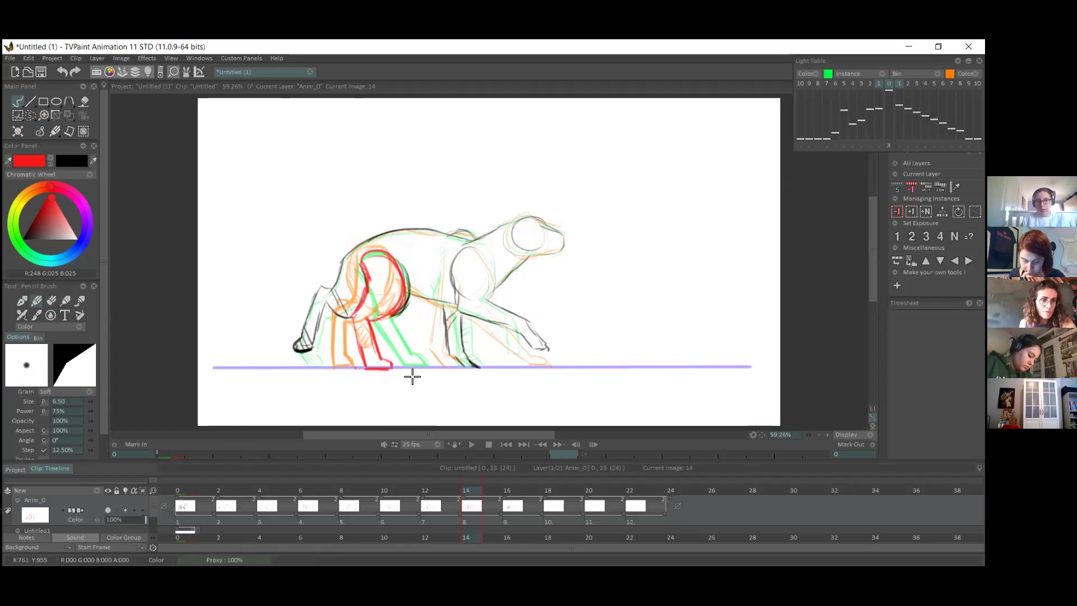
click(514, 519)
click(443, 520)
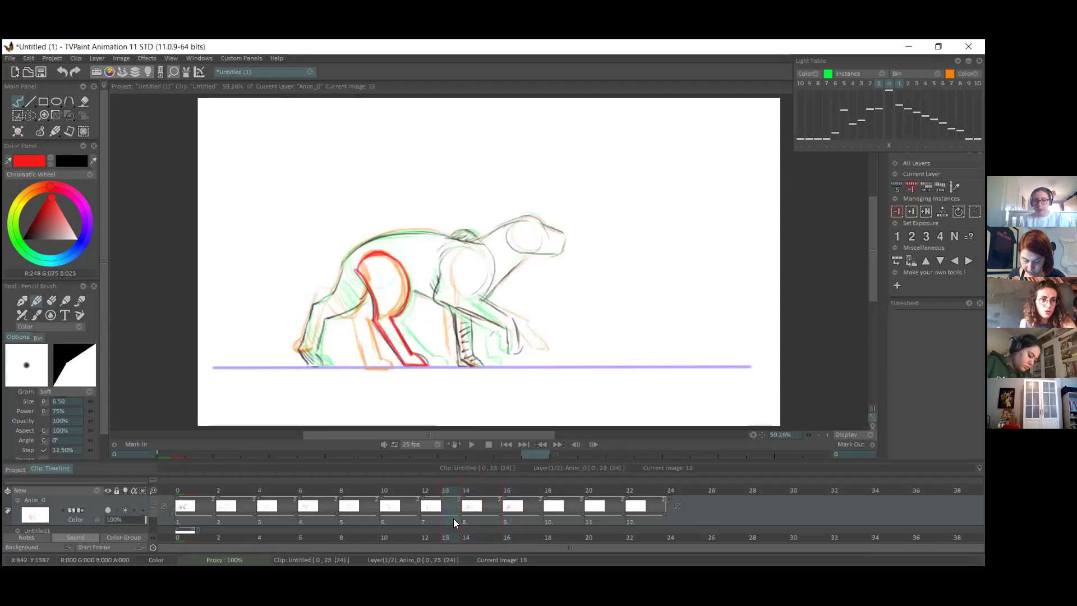
click(468, 520)
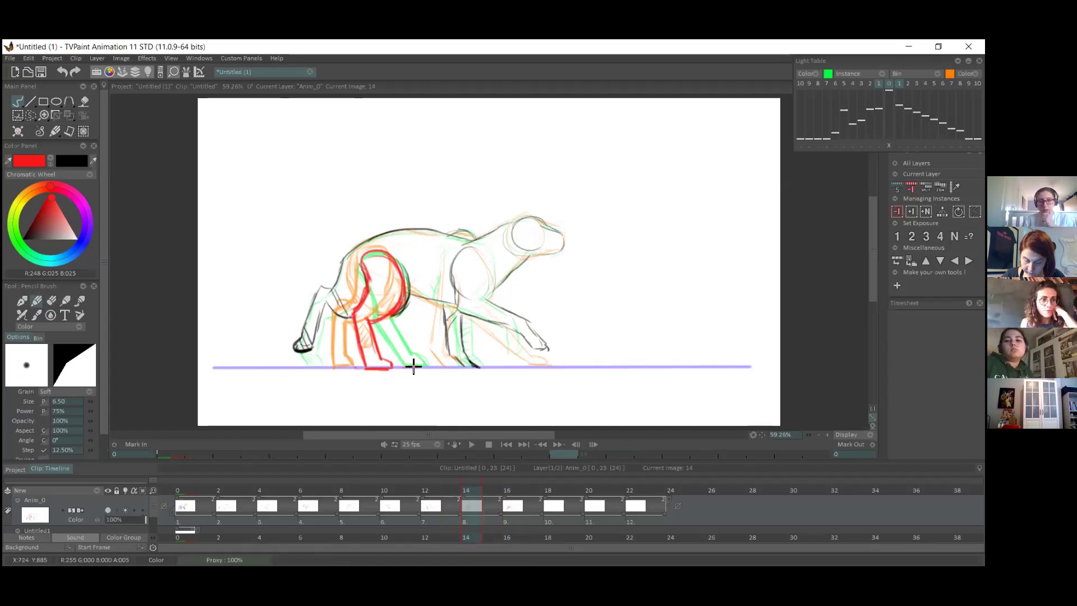
- Mark the two neighbouring hind paw contacts in red on the ground line of image 8, and compare the poses up to image 10
drag(404, 367, 429, 365)
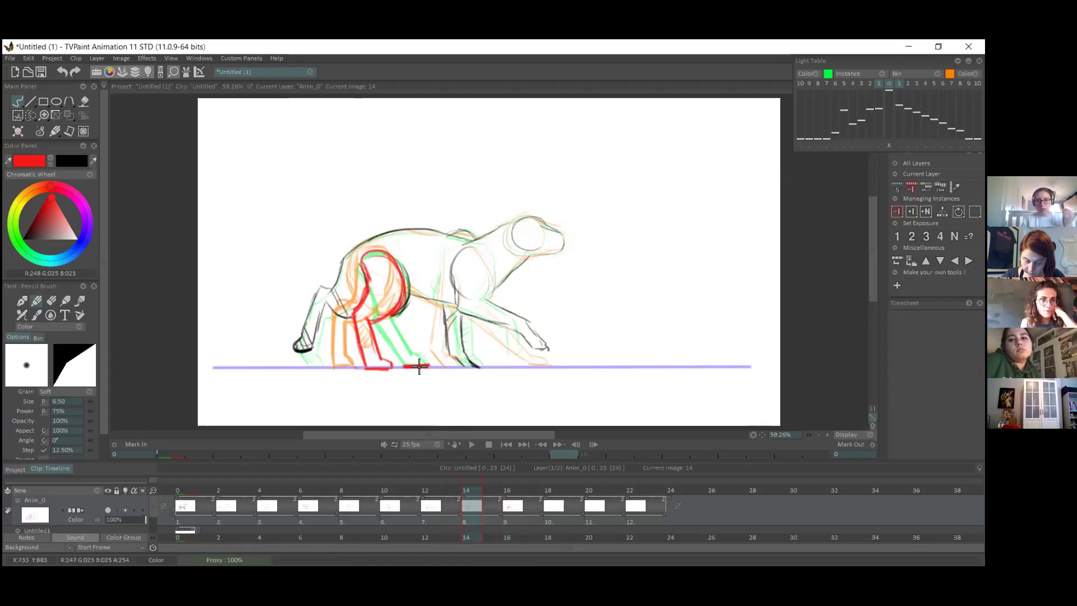
drag(336, 366, 331, 367)
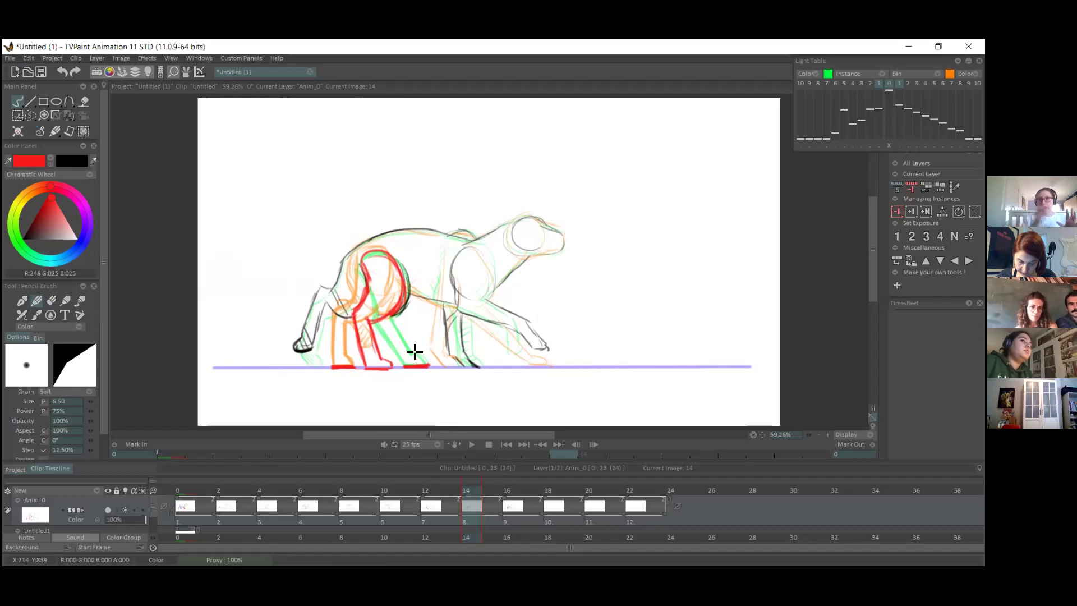
mouse_move(409, 493)
mouse_down()
mouse_move(534, 488)
mouse_move(329, 482)
mouse_move(484, 477)
mouse_move(313, 477)
mouse_move(556, 477)
mouse_up()
drag(386, 486, 566, 490)
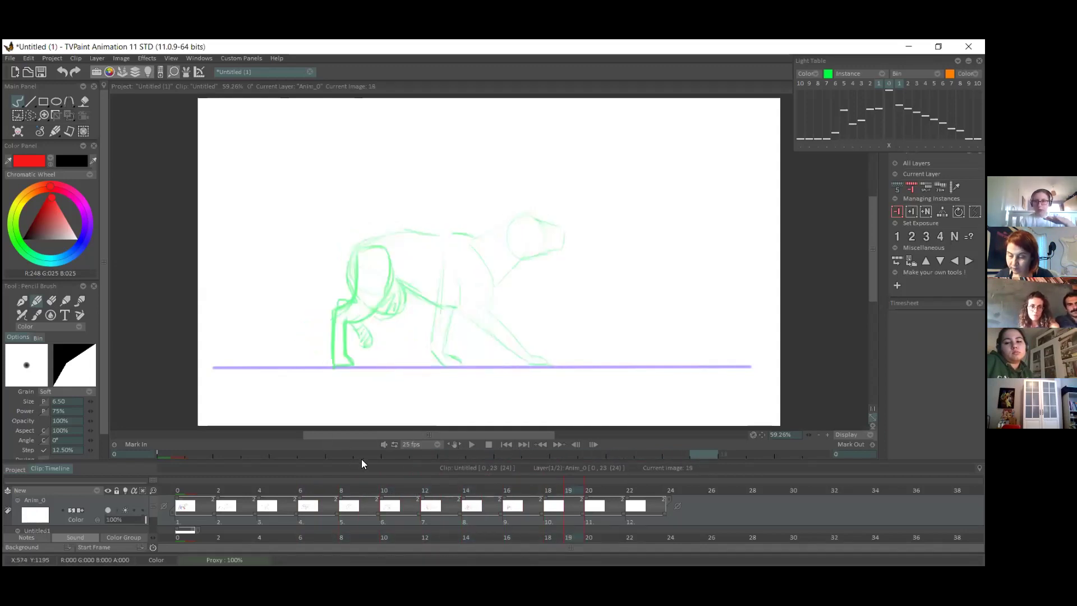
mouse_move(402, 487)
mouse_down()
mouse_move(549, 487)
mouse_move(365, 486)
mouse_move(542, 486)
mouse_move(545, 477)
mouse_up()
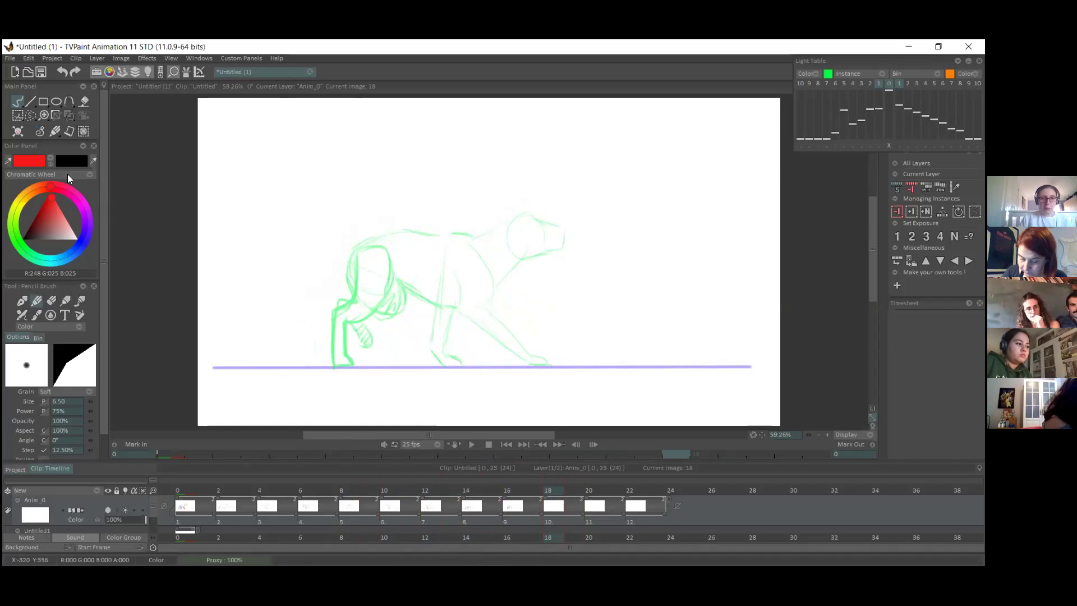
- In black on image 10, sketch the hips, belly line and the lifted far hind leg swinging forward
click(50, 158)
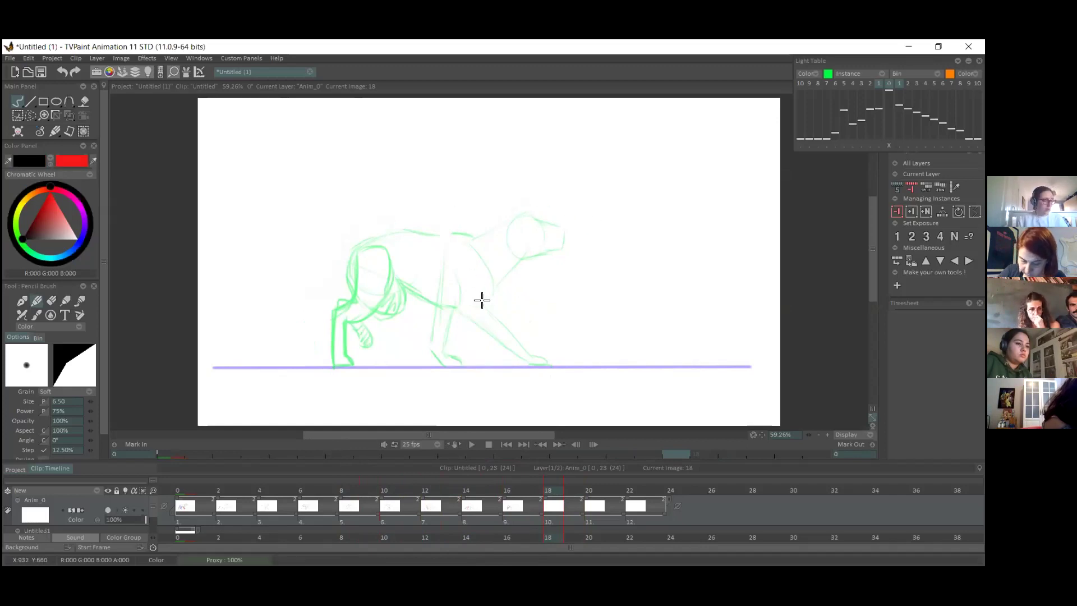
mouse_move(406, 228)
mouse_down()
mouse_move(368, 281)
mouse_move(414, 272)
mouse_move(378, 240)
mouse_move(378, 306)
mouse_move(423, 341)
mouse_move(390, 321)
mouse_move(409, 270)
mouse_up()
mouse_move(396, 310)
mouse_down()
mouse_move(414, 265)
mouse_move(392, 295)
mouse_move(401, 287)
mouse_move(377, 276)
mouse_move(449, 308)
mouse_up()
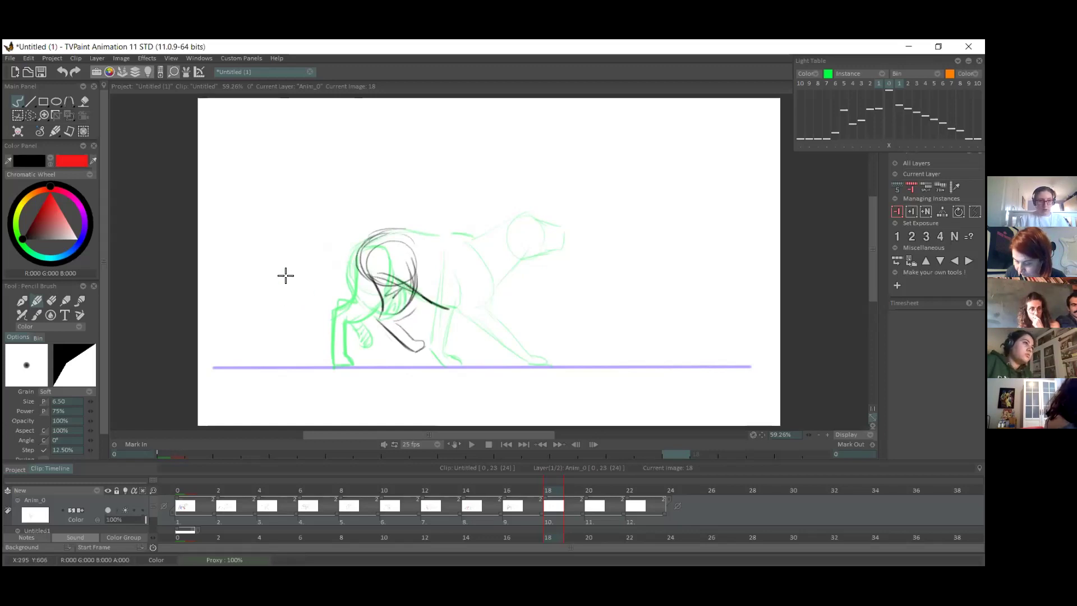
- Sketch the trailing near hind leg on image 10 and redraw its lower part with the paw on the ground line
mouse_move(360, 241)
mouse_down()
mouse_move(323, 295)
mouse_move(347, 309)
mouse_move(328, 336)
mouse_up()
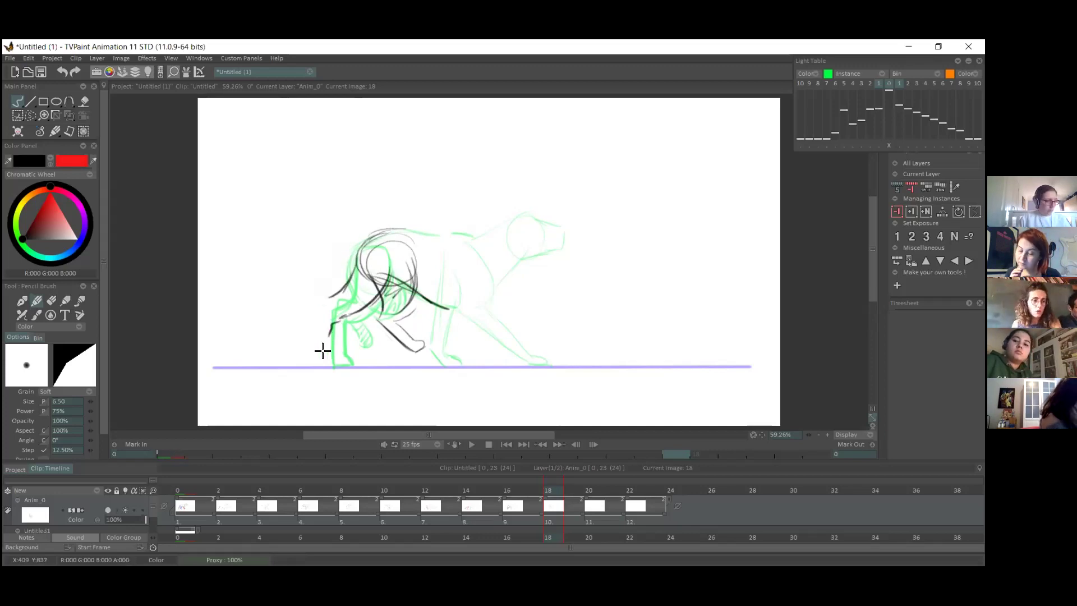
mouse_move(338, 291)
mouse_down()
mouse_move(323, 309)
mouse_move(325, 295)
mouse_move(315, 350)
mouse_move(326, 364)
mouse_move(330, 336)
mouse_move(337, 359)
mouse_up()
key(ctrl+z)
key(ctrl+z)
mouse_move(332, 293)
mouse_down()
mouse_move(320, 357)
mouse_move(313, 345)
mouse_move(313, 355)
mouse_move(330, 337)
mouse_move(338, 362)
mouse_up()
- Hatch the thigh of the lifted far hind leg on image 10 and refine its lower leg and paw
mouse_move(386, 300)
mouse_down()
mouse_move(396, 292)
mouse_move(413, 306)
mouse_move(401, 317)
mouse_move(409, 334)
mouse_up()
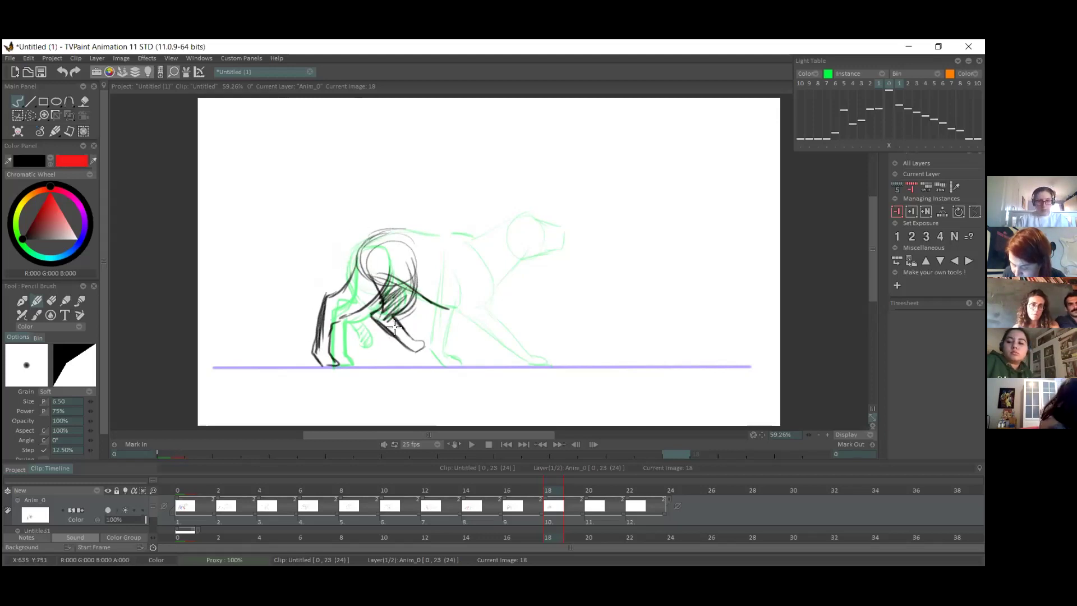
mouse_move(411, 335)
mouse_down()
mouse_move(410, 351)
mouse_move(418, 329)
mouse_up()
key(e)
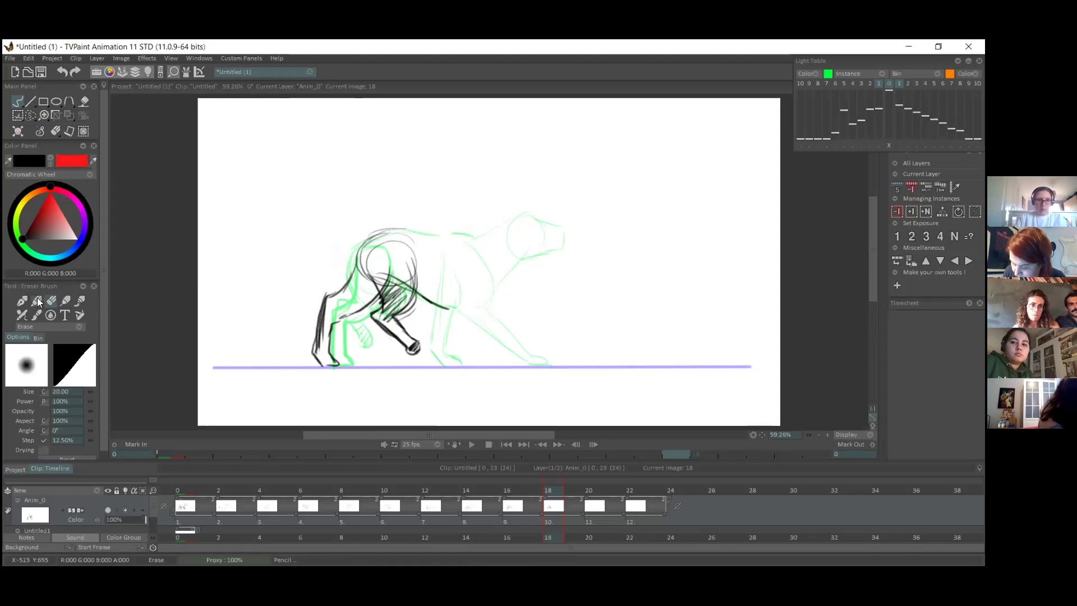
key(e)
drag(387, 318, 408, 339)
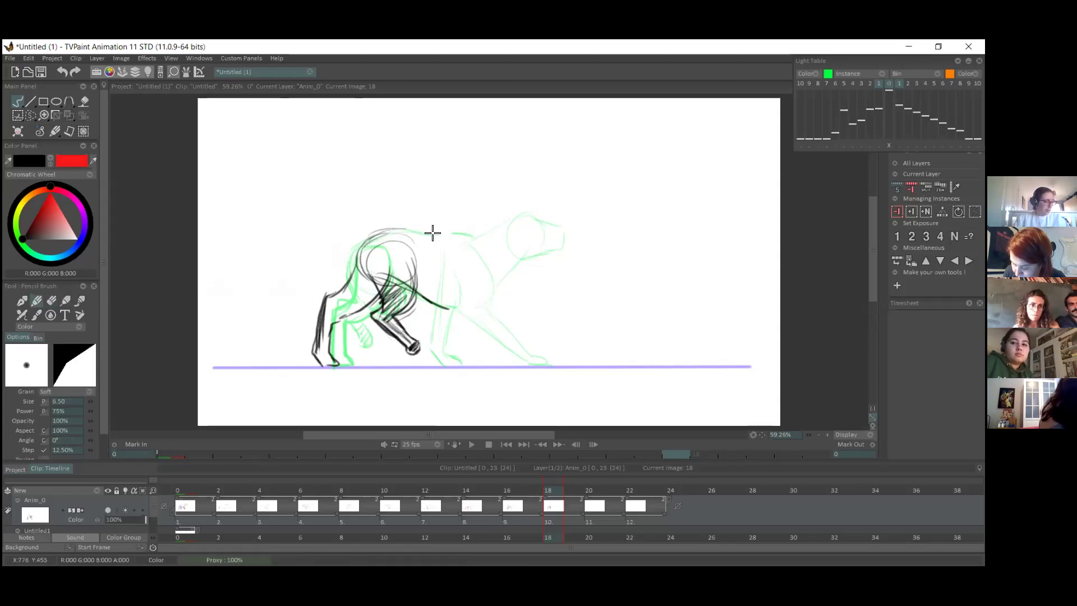
- Undo the trial foreleg stroke and sketch the rearward foreleg planted upright under the chest on image 10
drag(437, 300, 426, 332)
key(ctrl+z)
key(ctrl+z)
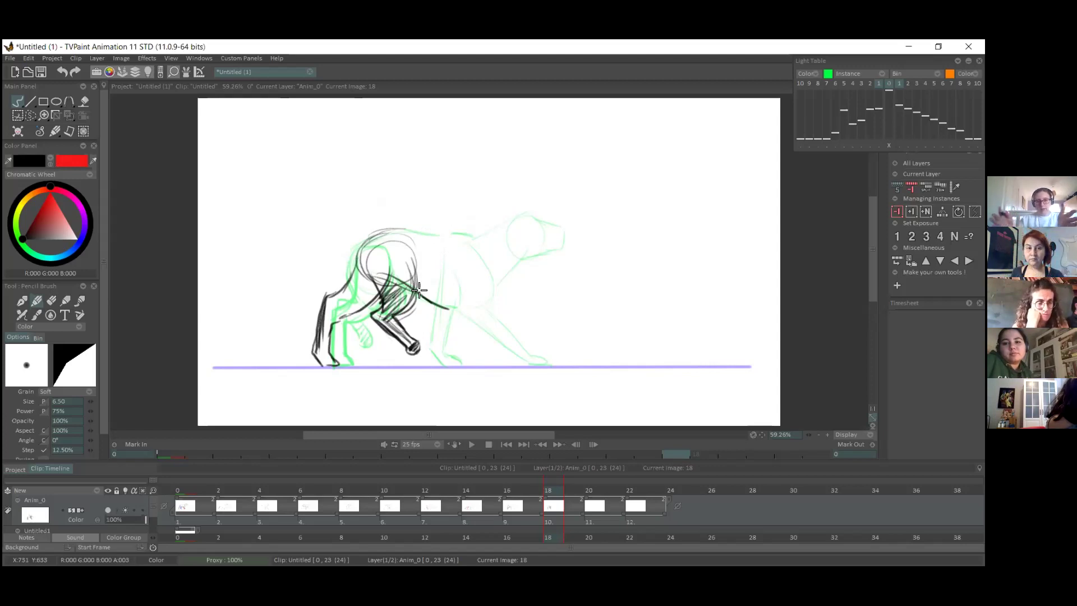
drag(431, 303, 428, 364)
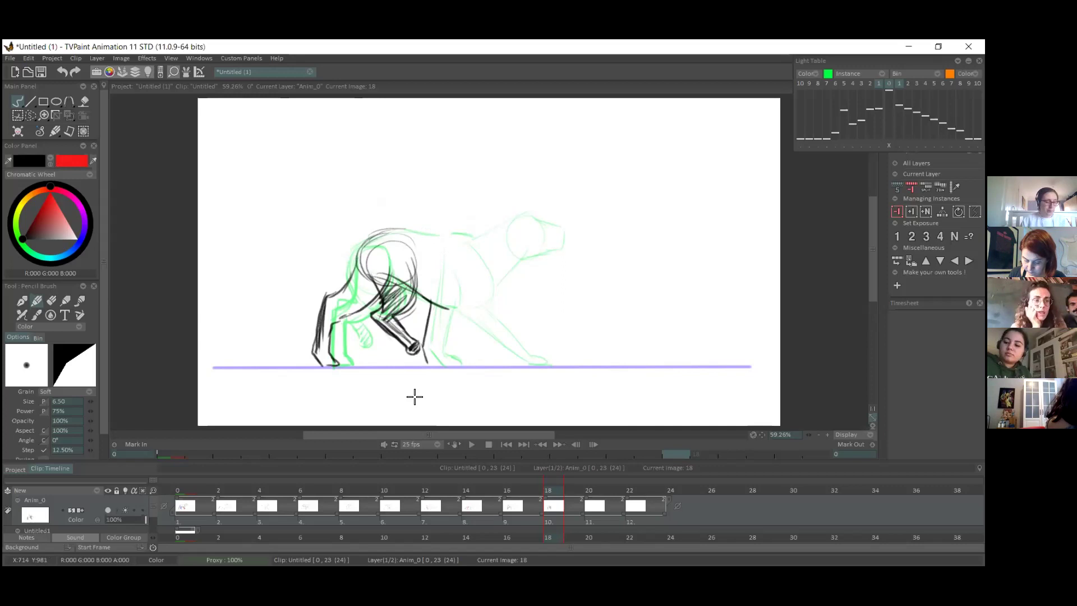
mouse_move(432, 364)
mouse_down()
mouse_move(448, 354)
mouse_move(441, 331)
mouse_up()
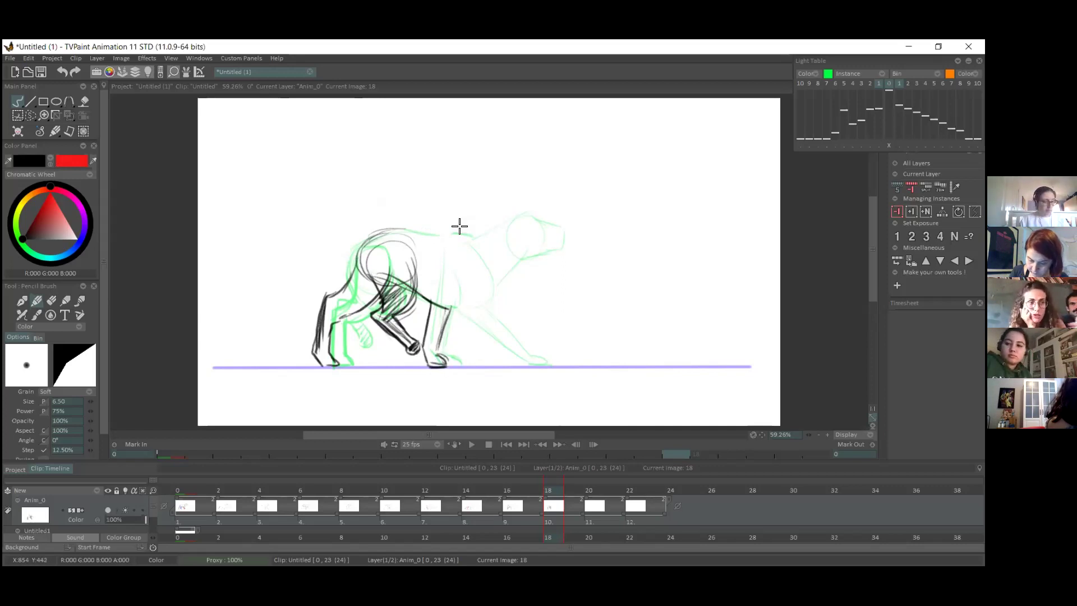
- Sketch the sloping back line and chest circle on image 10, and rework the shoulder and neck line
drag(414, 228, 470, 250)
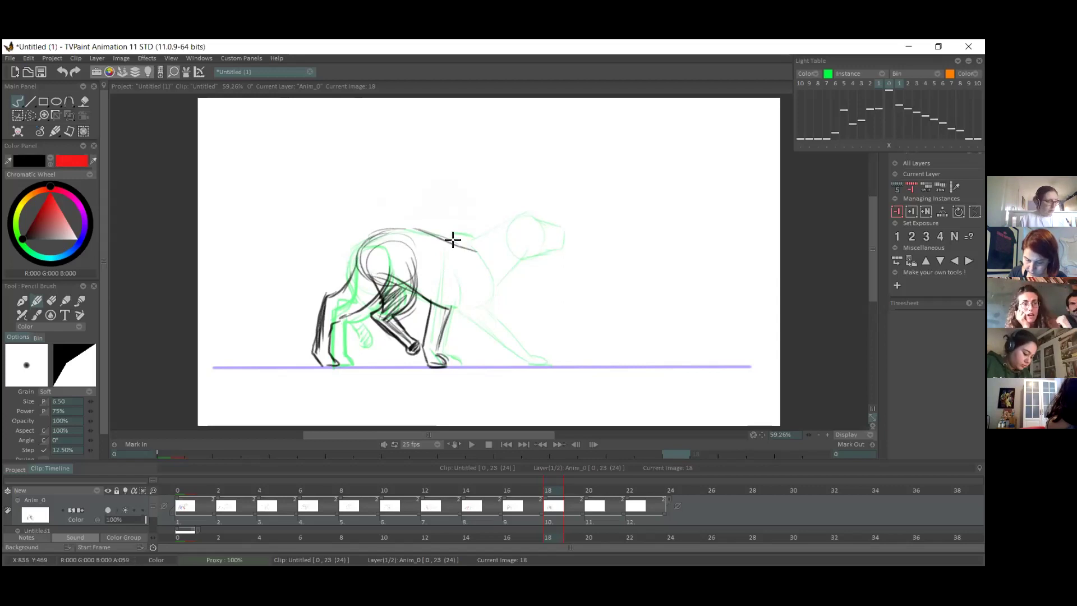
drag(441, 261, 504, 285)
mouse_move(474, 247)
mouse_down()
mouse_move(489, 303)
mouse_move(480, 308)
mouse_move(501, 271)
mouse_move(467, 250)
mouse_move(535, 224)
mouse_move(539, 251)
mouse_move(483, 249)
mouse_up()
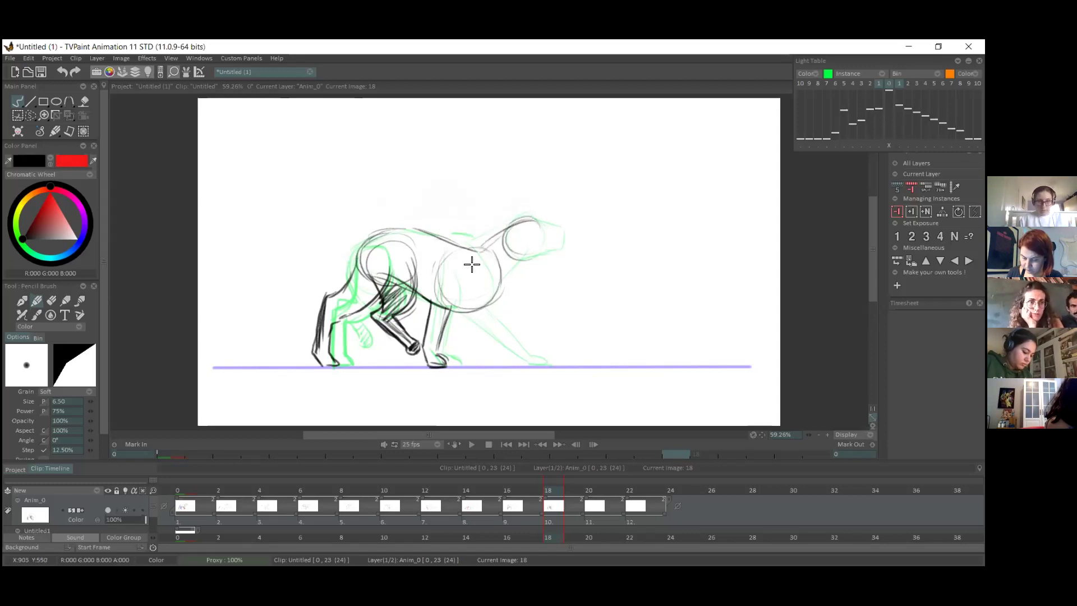
key(ctrl+z)
key(ctrl+z)
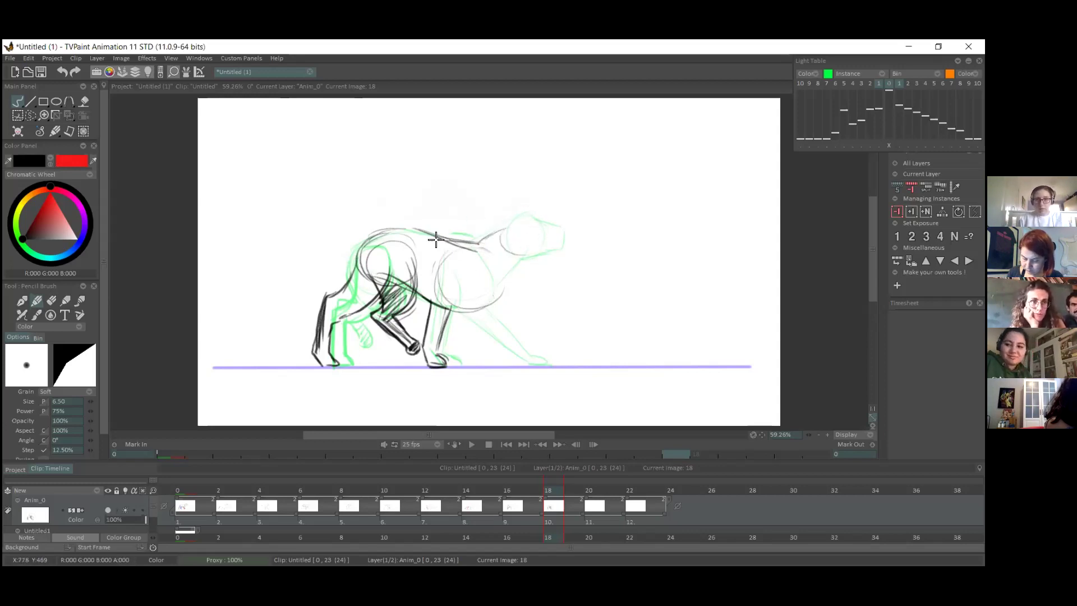
- Sketch the forward foreleg planted on the ground line on image 10, and outline the neck, throat and head
mouse_move(455, 279)
mouse_down()
mouse_move(486, 348)
mouse_move(507, 366)
mouse_move(513, 358)
mouse_up()
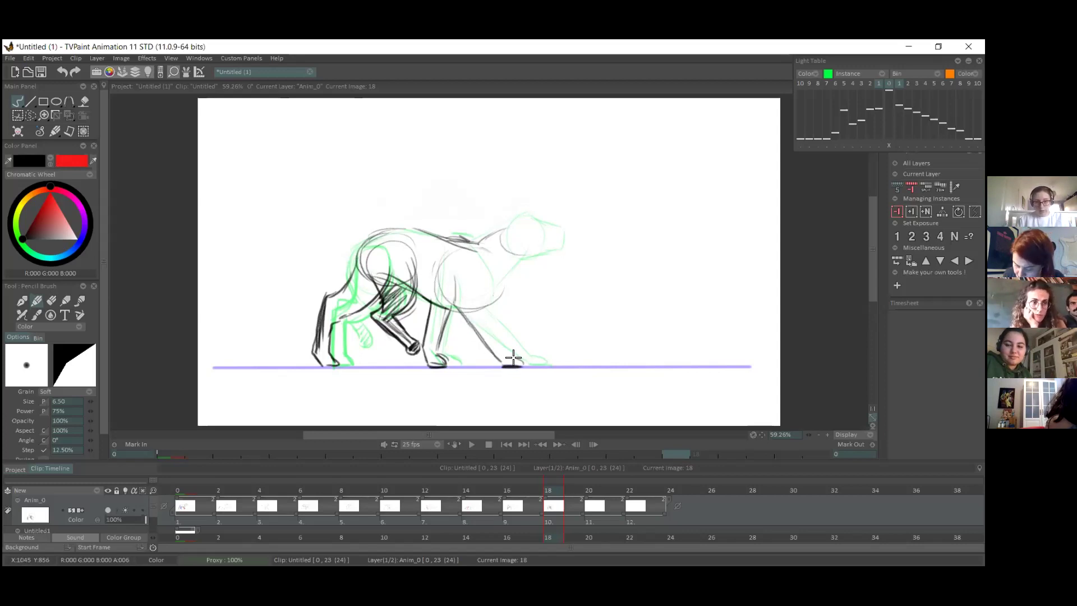
mouse_move(493, 273)
mouse_down()
mouse_move(483, 314)
mouse_move(503, 356)
mouse_up()
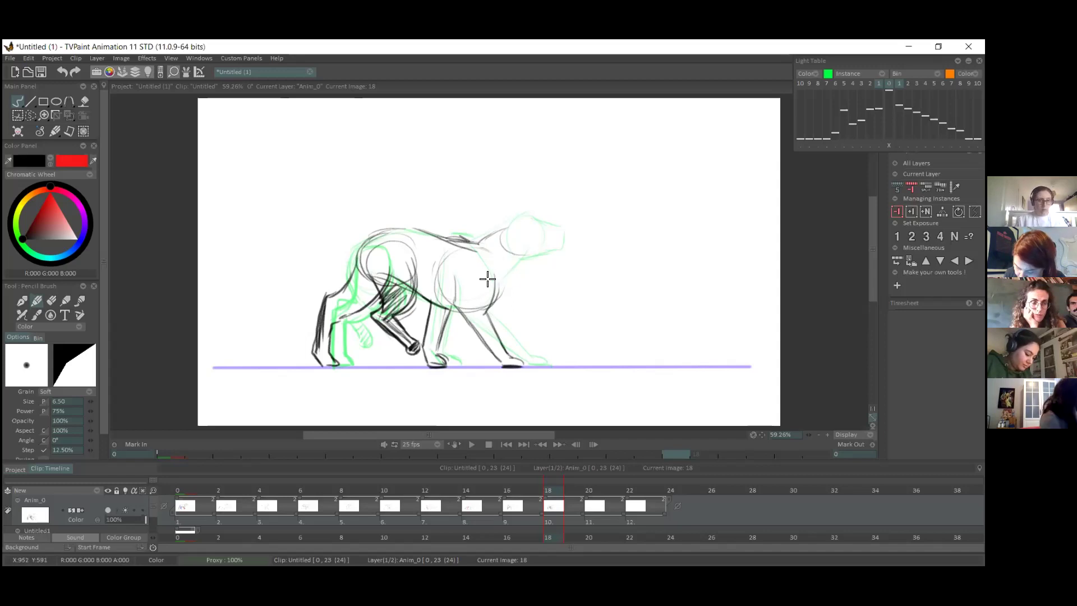
mouse_move(486, 252)
mouse_down()
mouse_move(500, 278)
mouse_move(526, 256)
mouse_move(500, 231)
mouse_move(557, 228)
mouse_move(559, 251)
mouse_move(548, 224)
mouse_move(555, 253)
mouse_move(502, 229)
mouse_up()
key(ctrl+z)
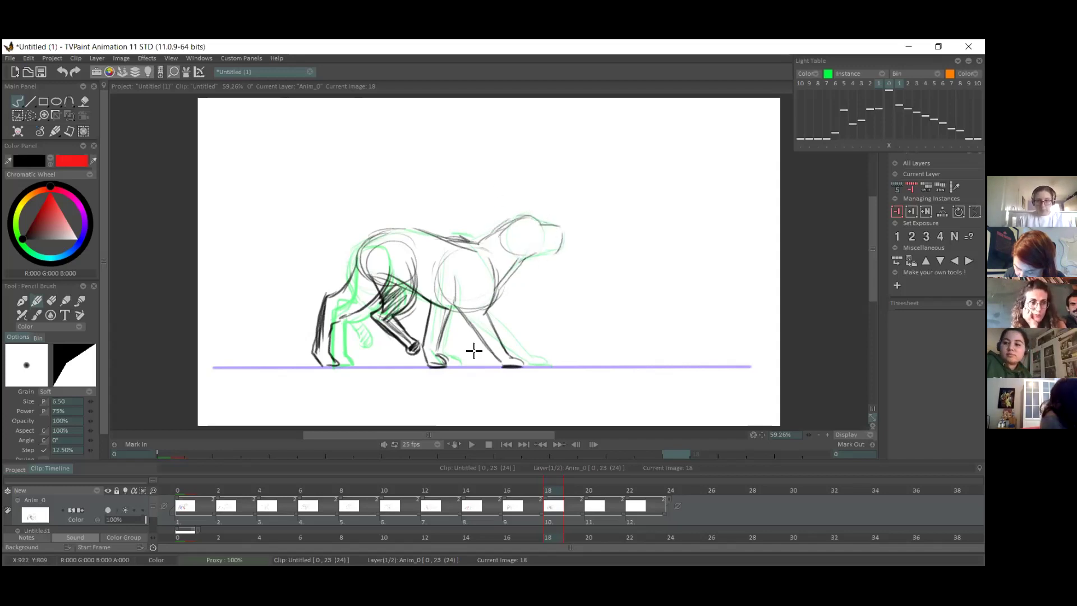
- Review the walk from image 2 onward, and sketch the far hind leg's back edge with its paw planted on image 11
drag(523, 490, 589, 482)
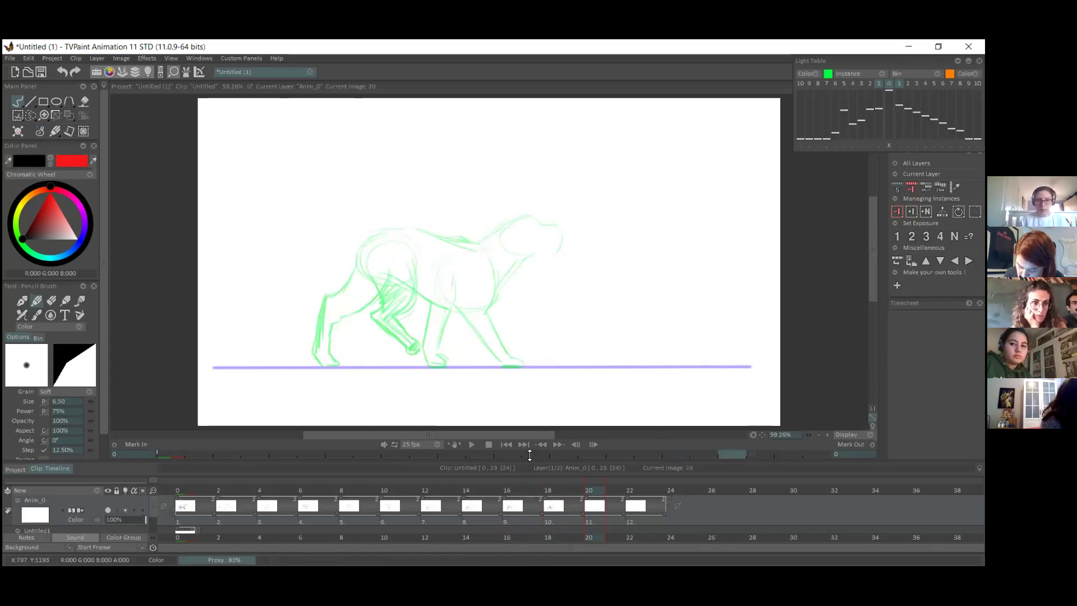
click(226, 492)
drag(227, 492, 599, 476)
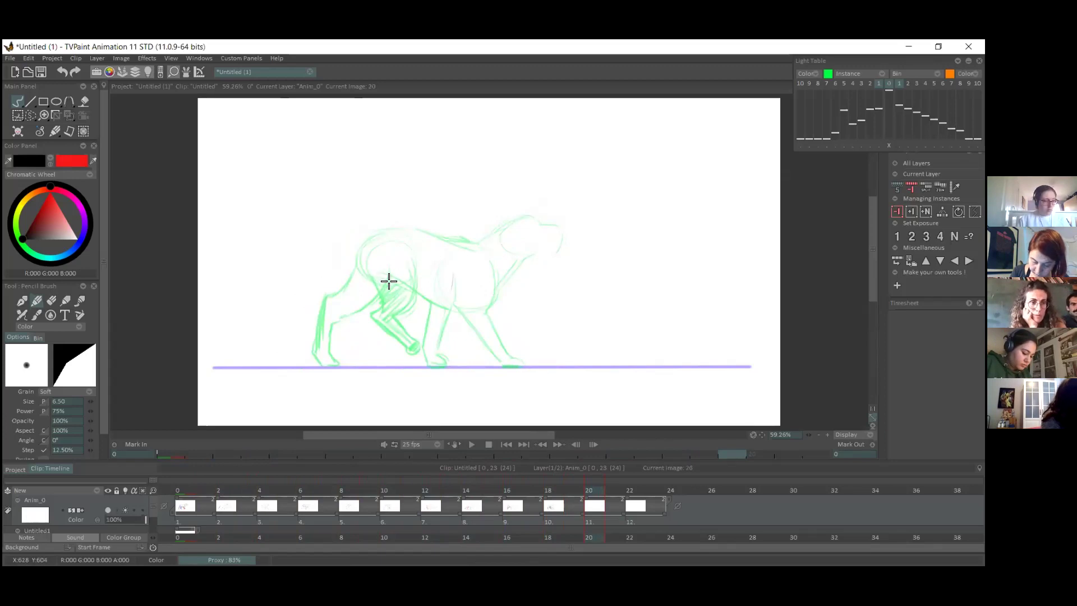
mouse_move(378, 283)
mouse_down()
mouse_move(368, 298)
mouse_move(385, 287)
mouse_move(380, 319)
mouse_move(402, 351)
mouse_up()
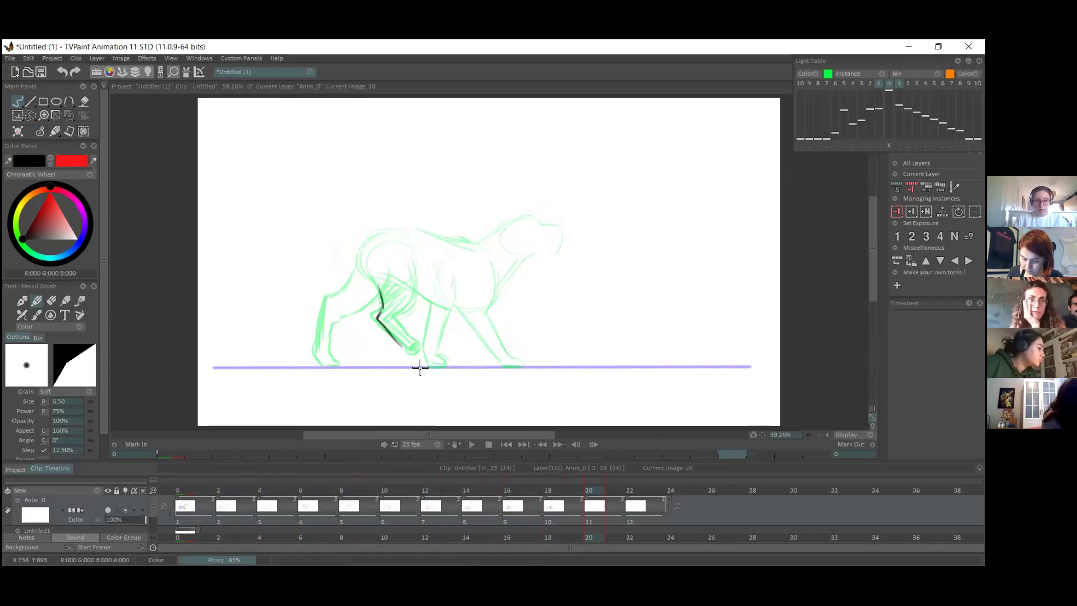
key(ctrl+z)
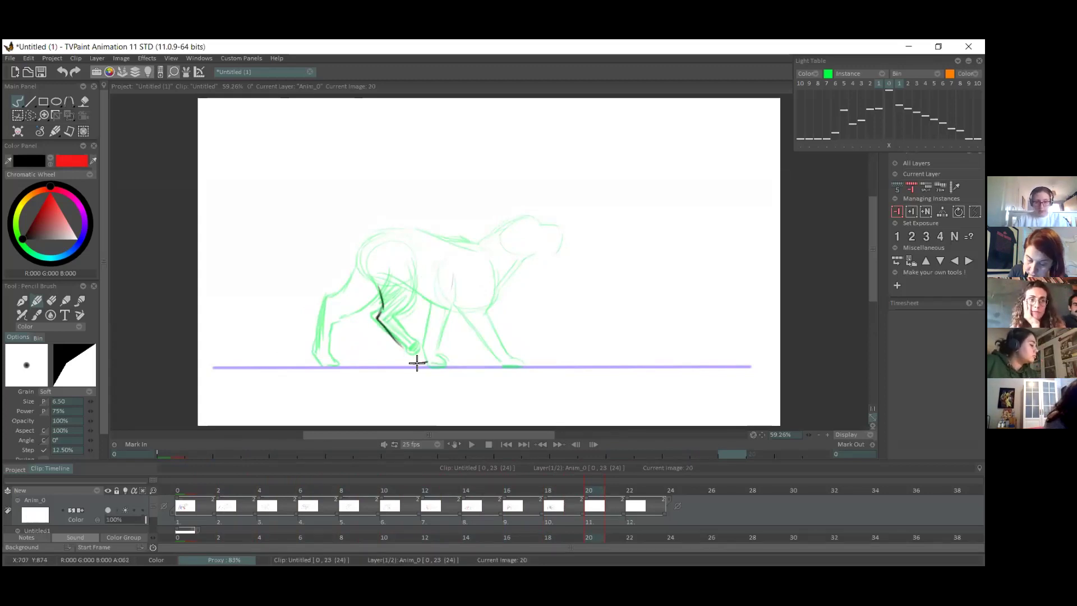
drag(395, 334, 427, 365)
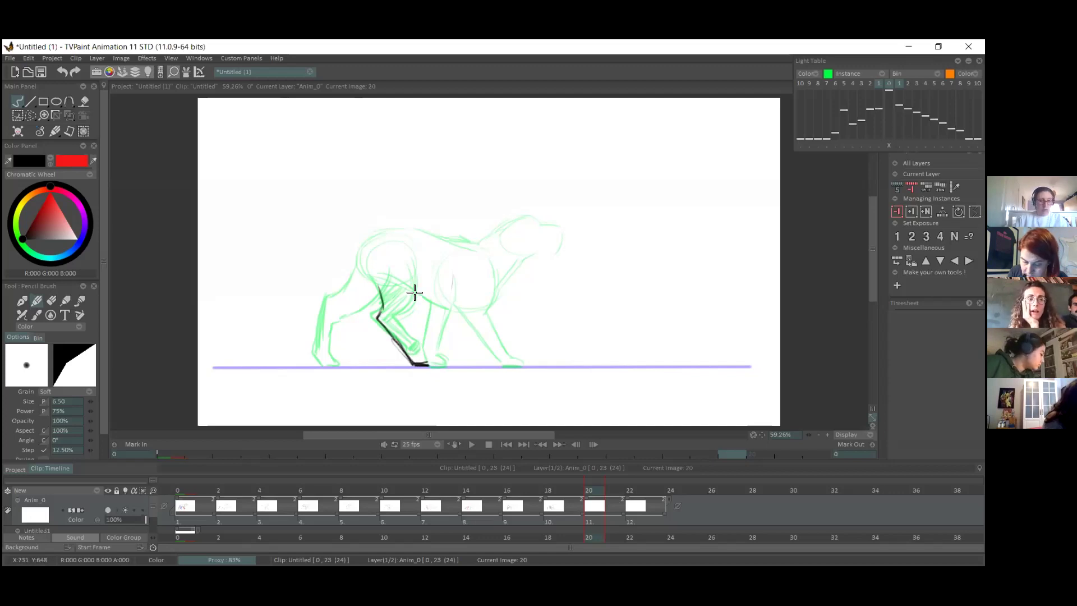
- Erase the upper part of the far hind leg on image 11, and redraw its back edge and front edge
key(b)
mouse_move(380, 329)
mouse_down()
mouse_move(385, 289)
mouse_move(385, 301)
mouse_up()
click(51, 300)
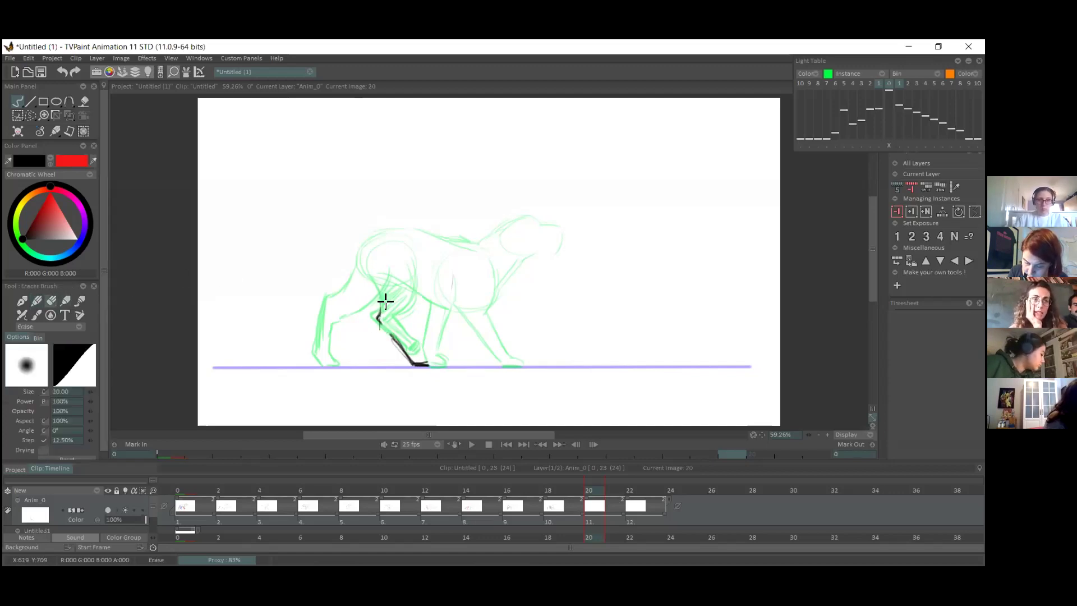
click(37, 301)
drag(373, 281, 399, 338)
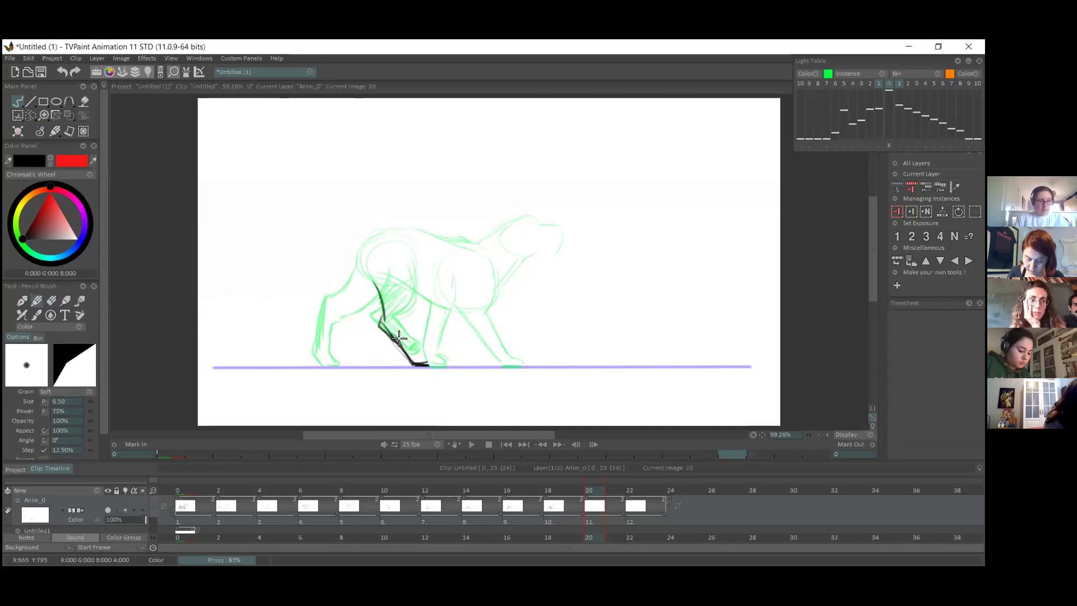
mouse_move(404, 278)
mouse_down()
mouse_move(415, 351)
mouse_move(431, 364)
mouse_up()
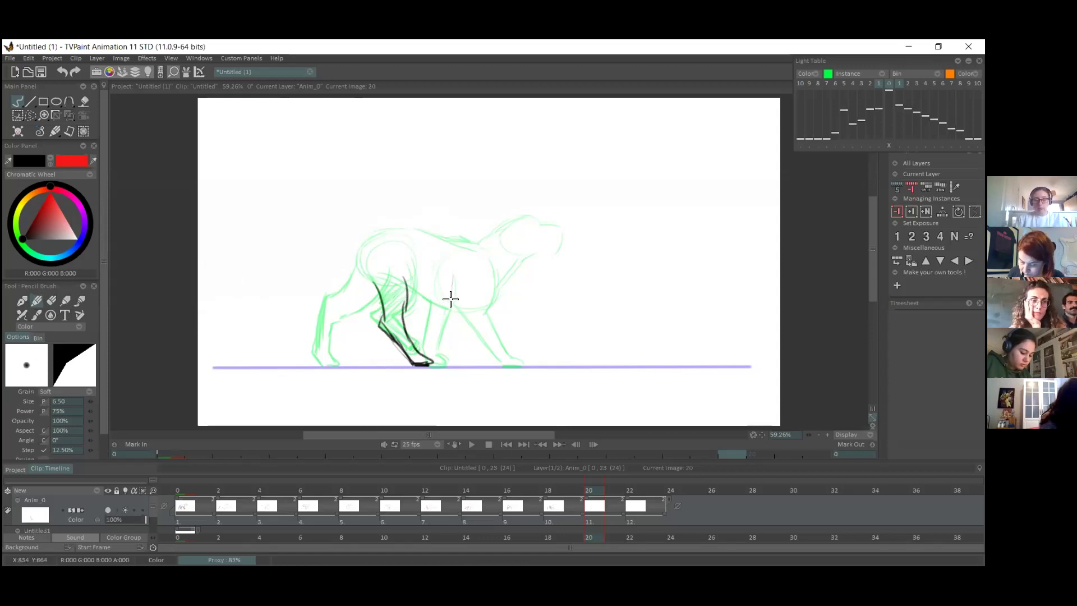
- Erase the stray chest strokes on image 11 and sketch a rounder chest slightly farther back
drag(451, 246, 429, 323)
key(ctrl+z)
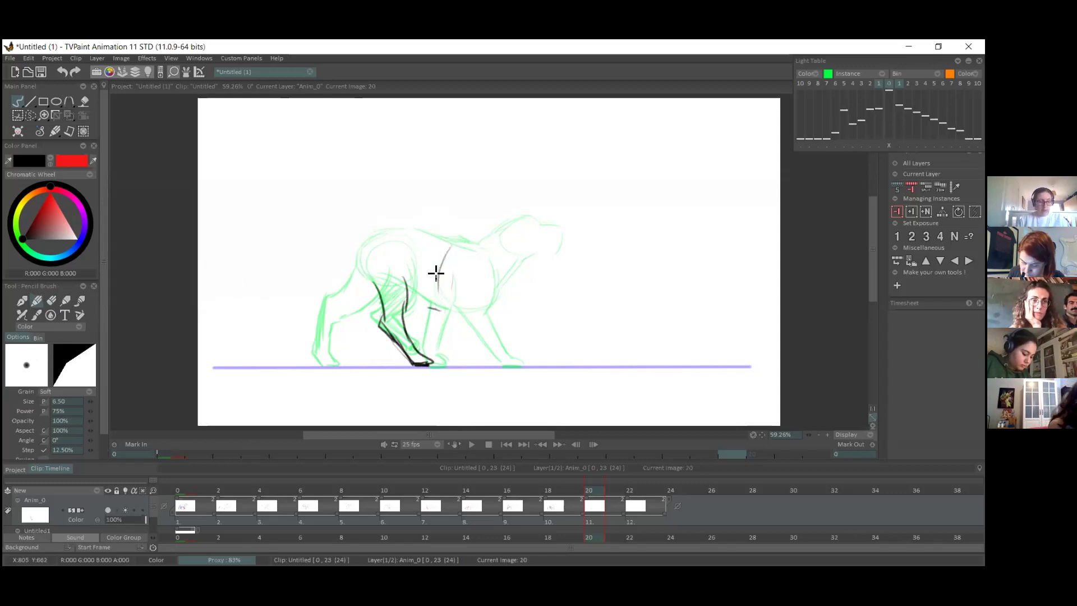
click(51, 300)
drag(446, 270, 437, 317)
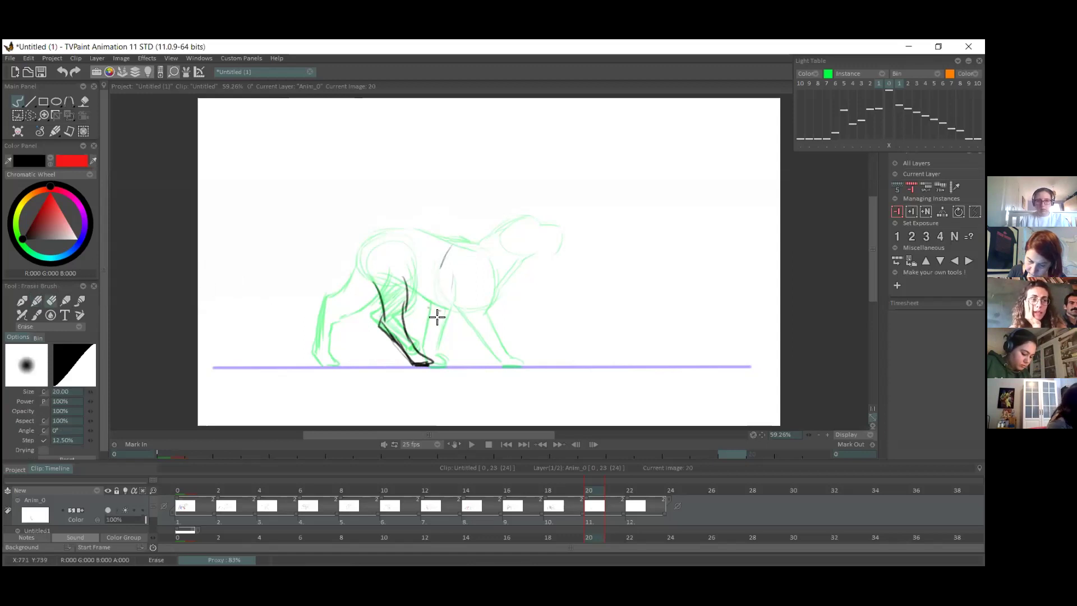
click(36, 301)
drag(441, 265, 481, 319)
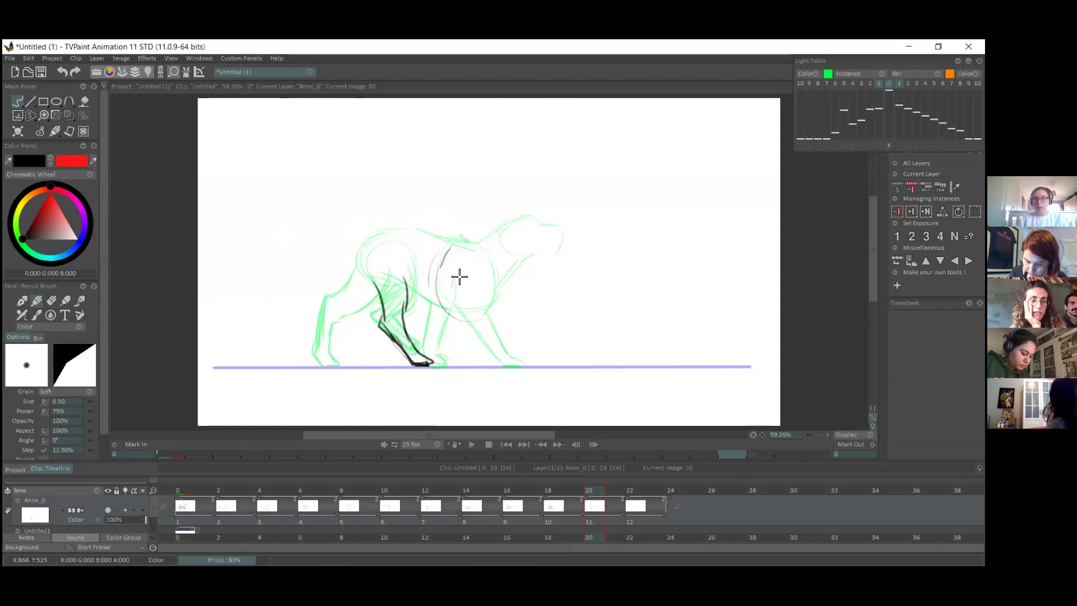
- Undo the first belly line on image 11, and redraw the underside of the belly and chest with the foreleg's start
mouse_move(373, 278)
mouse_down()
mouse_move(470, 316)
mouse_move(493, 303)
mouse_up()
key(ctrl+z)
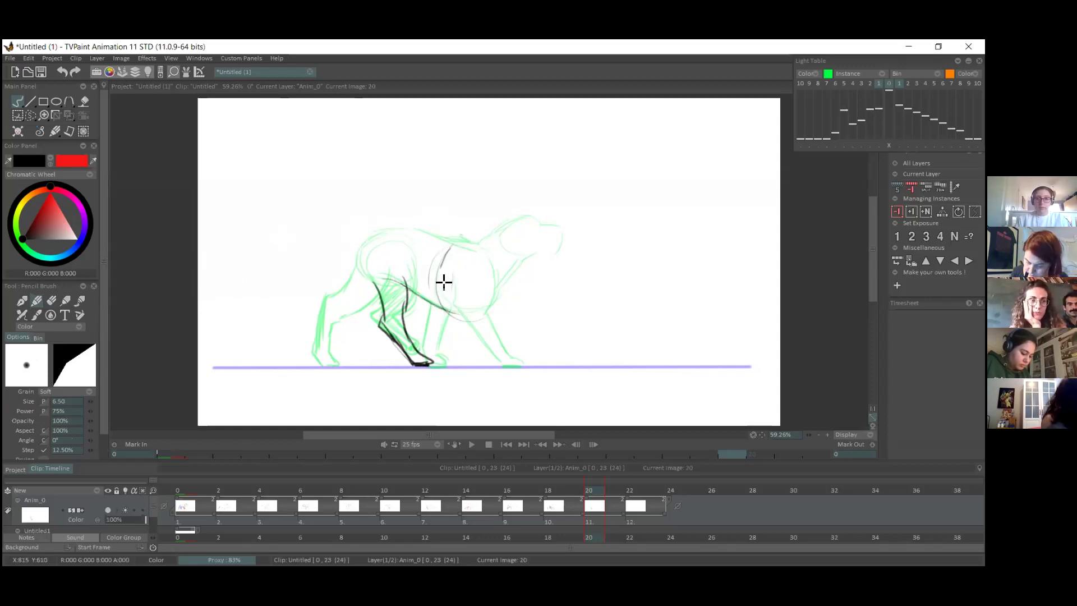
key(ctrl+z)
mouse_move(406, 277)
mouse_down()
mouse_move(444, 309)
mouse_move(513, 292)
mouse_move(447, 325)
mouse_up()
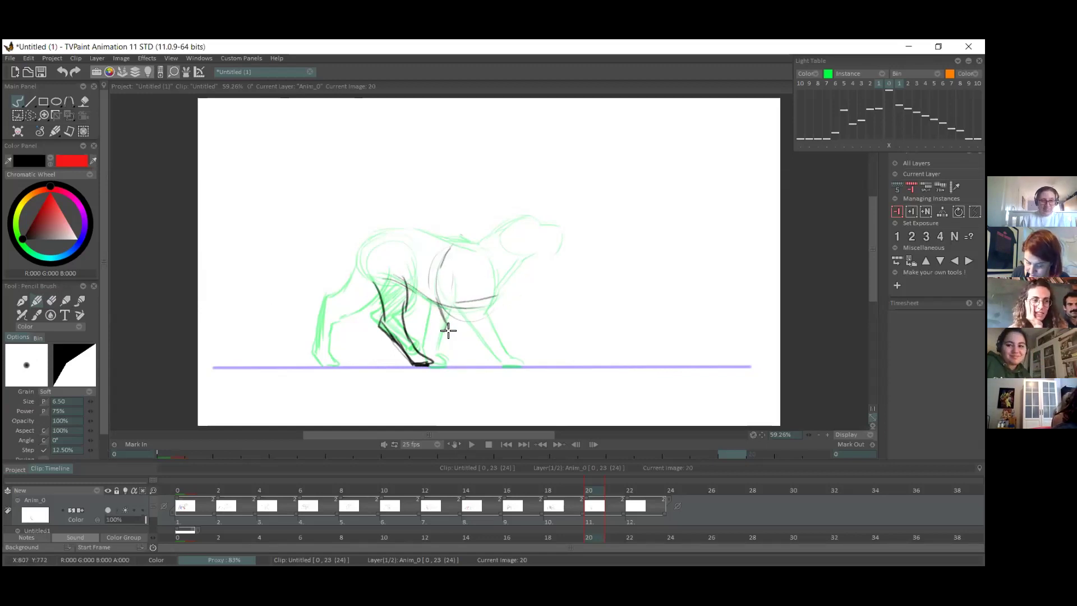
- Sketch the lifted far foreleg and the planted near foreleg on image 11, and hatch the far legs
drag(427, 297, 434, 338)
mouse_move(398, 277)
mouse_down()
mouse_move(404, 348)
mouse_move(422, 362)
mouse_move(435, 337)
mouse_move(430, 347)
mouse_move(455, 341)
mouse_move(455, 314)
mouse_move(437, 345)
mouse_move(459, 326)
mouse_up()
mouse_move(449, 285)
mouse_down()
mouse_move(483, 357)
mouse_move(513, 366)
mouse_up()
drag(449, 287, 473, 335)
mouse_move(476, 248)
mouse_down()
mouse_move(490, 288)
mouse_move(486, 305)
mouse_move(473, 293)
mouse_move(476, 312)
mouse_move(493, 366)
mouse_up()
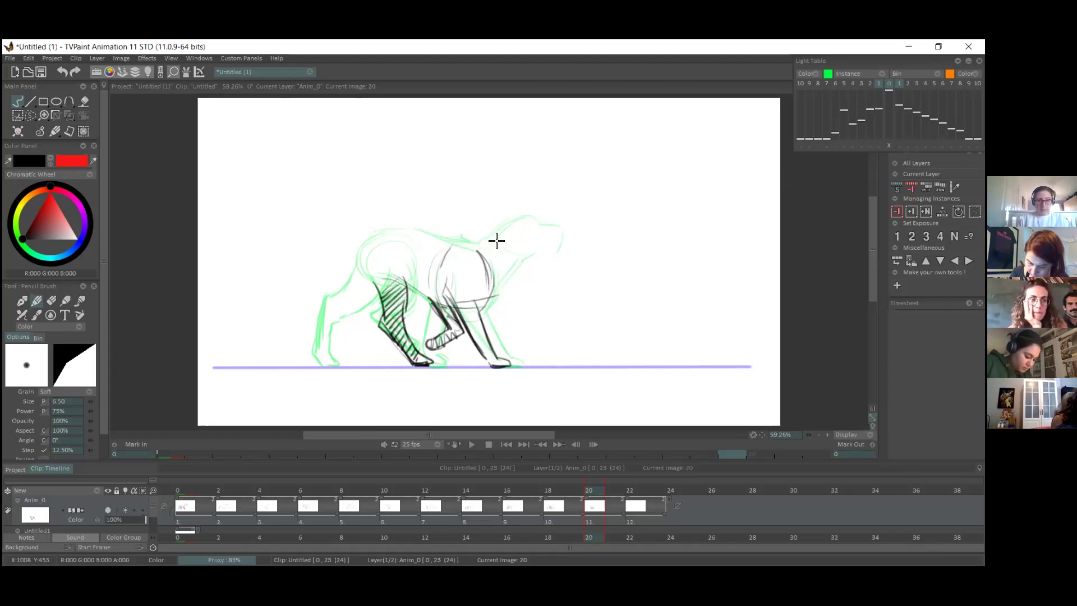
- Sketch the dog's head, muzzle, neck and back line on image 11, and outline the rump and the near hind leg
mouse_move(528, 224)
mouse_down()
mouse_move(519, 259)
mouse_move(561, 228)
mouse_move(562, 255)
mouse_move(546, 231)
mouse_move(562, 237)
mouse_up()
key(ctrl+z)
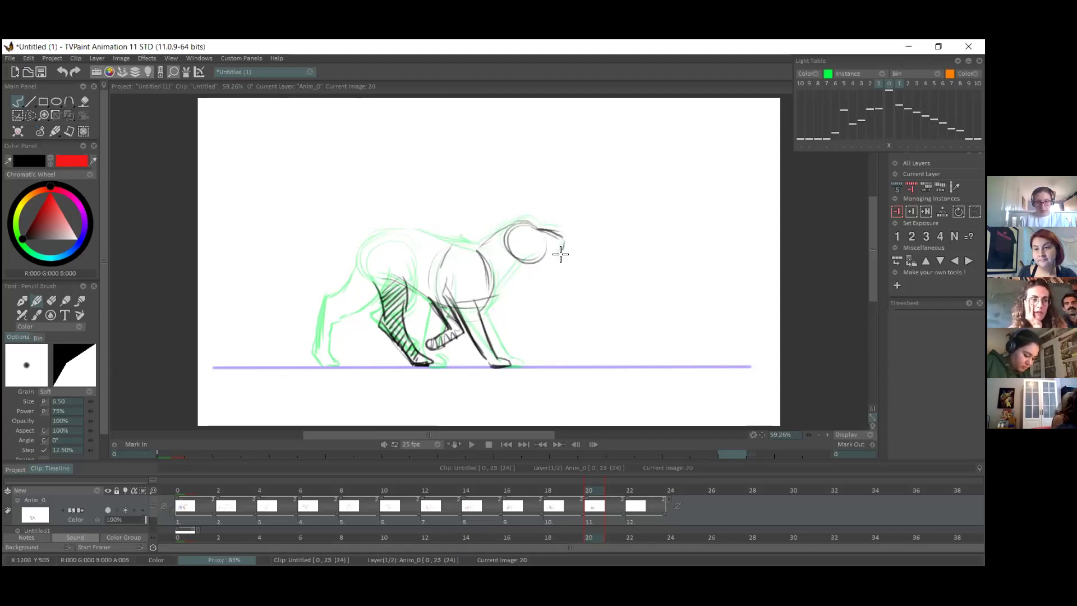
drag(435, 242, 479, 238)
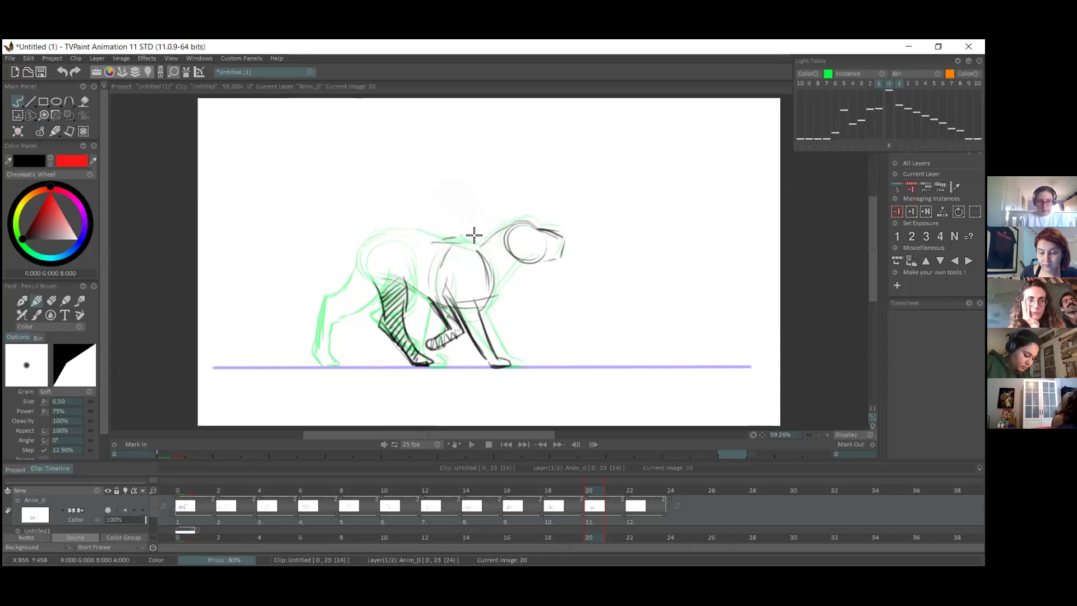
key(ctrl+z)
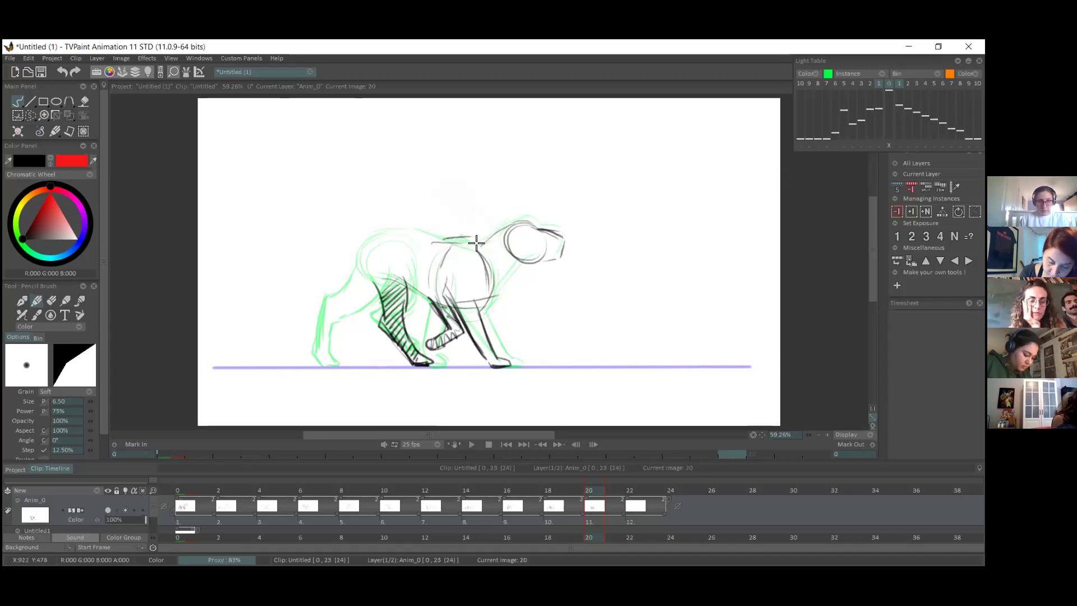
mouse_move(434, 242)
mouse_down()
mouse_move(542, 251)
mouse_move(513, 246)
mouse_move(531, 266)
mouse_move(504, 284)
mouse_up()
mouse_move(433, 231)
mouse_down()
mouse_move(366, 242)
mouse_move(357, 255)
mouse_move(373, 286)
mouse_move(396, 259)
mouse_move(327, 319)
mouse_move(327, 359)
mouse_move(314, 359)
mouse_move(320, 298)
mouse_move(344, 279)
mouse_up()
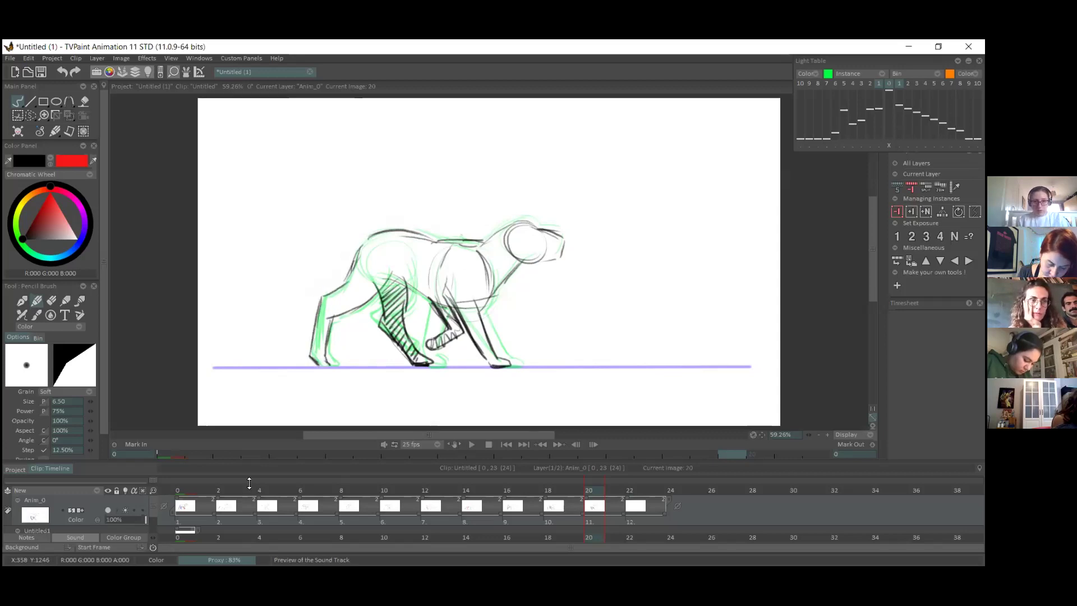
- Copy the drawing of image 1 onto image 12 as a reference pose for closing the walk cycle
drag(191, 493, 622, 466)
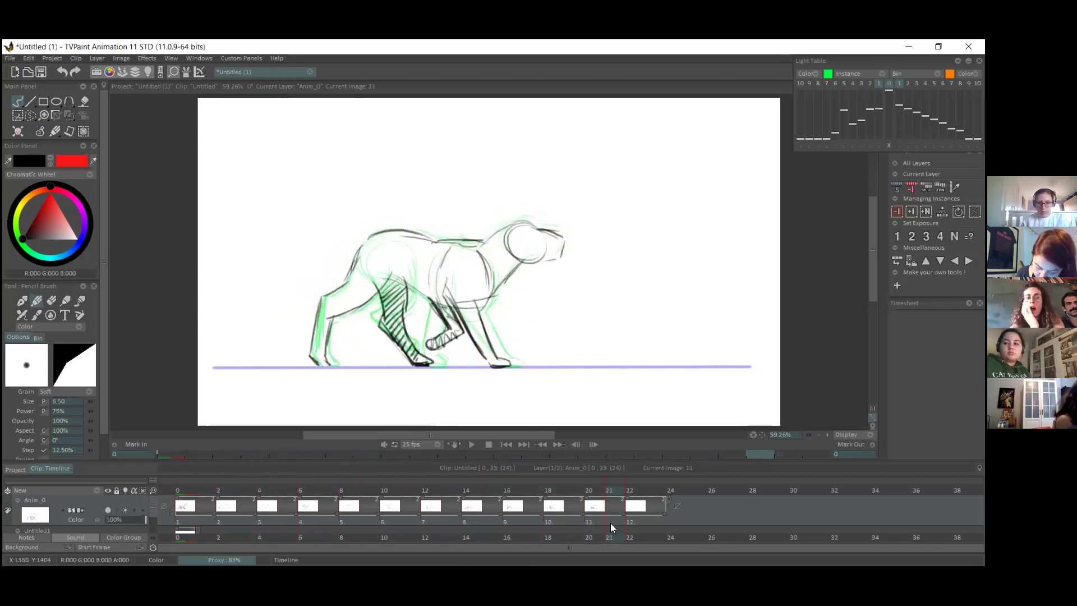
mouse_move(186, 512)
mouse_down()
mouse_move(376, 502)
mouse_move(178, 512)
mouse_up()
click(596, 525)
click(191, 523)
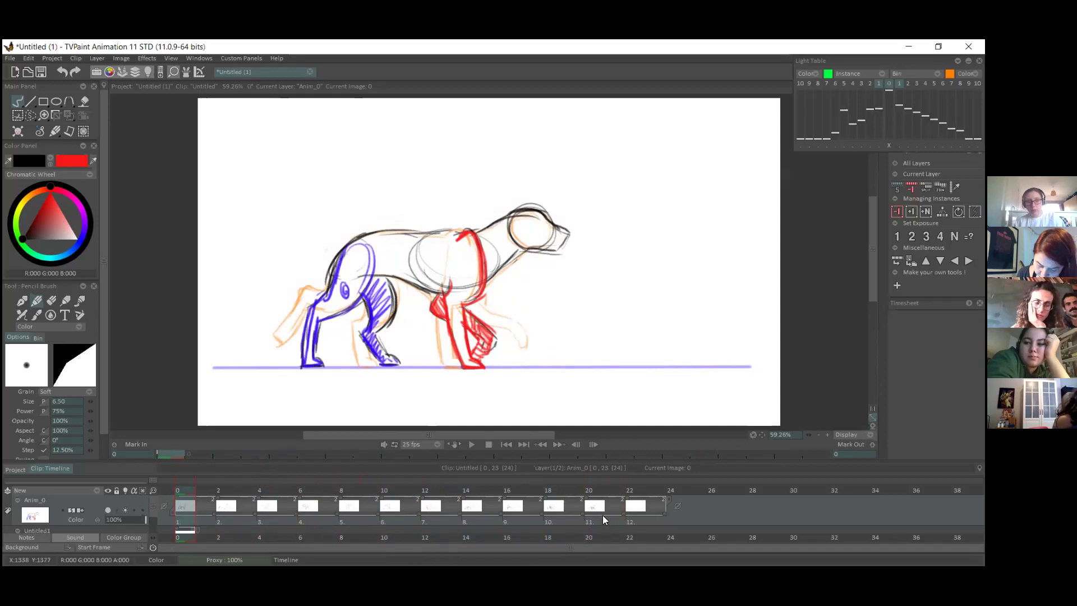
click(637, 520)
key(Right)
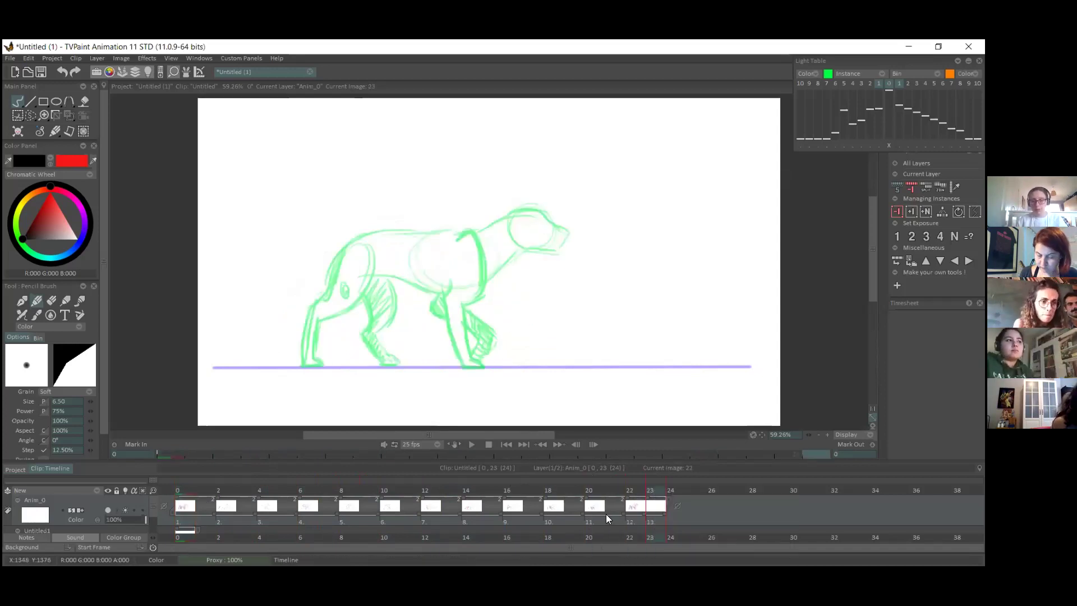
- Delete the leftover blank image 13 after the copied pose
click(594, 521)
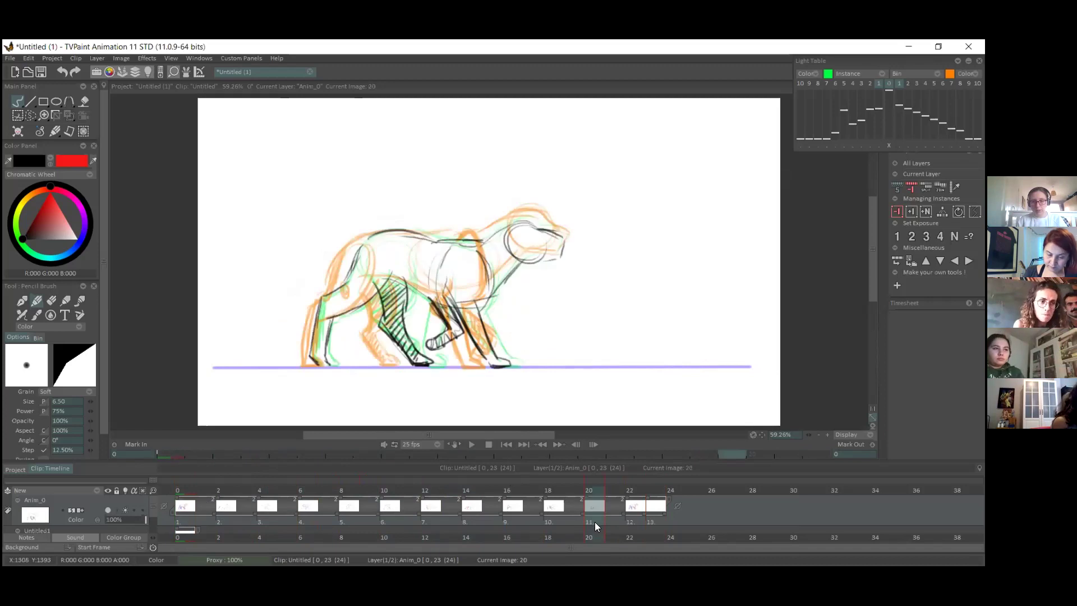
click(652, 523)
key(Delete)
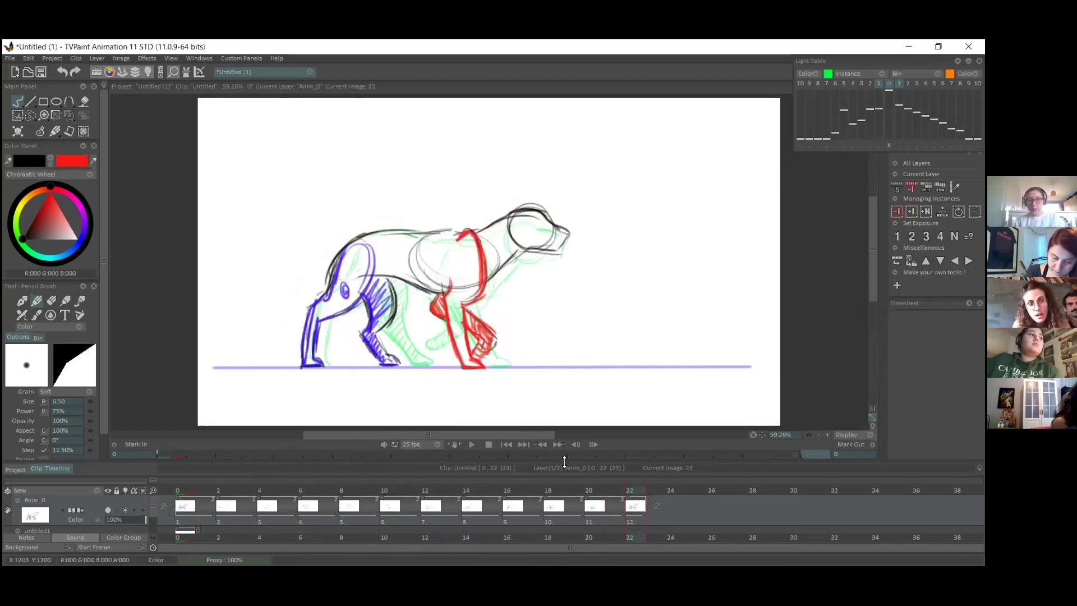
- Check image 11 against the neighbouring poses, and erase its head and muzzle
click(595, 493)
drag(638, 487, 554, 476)
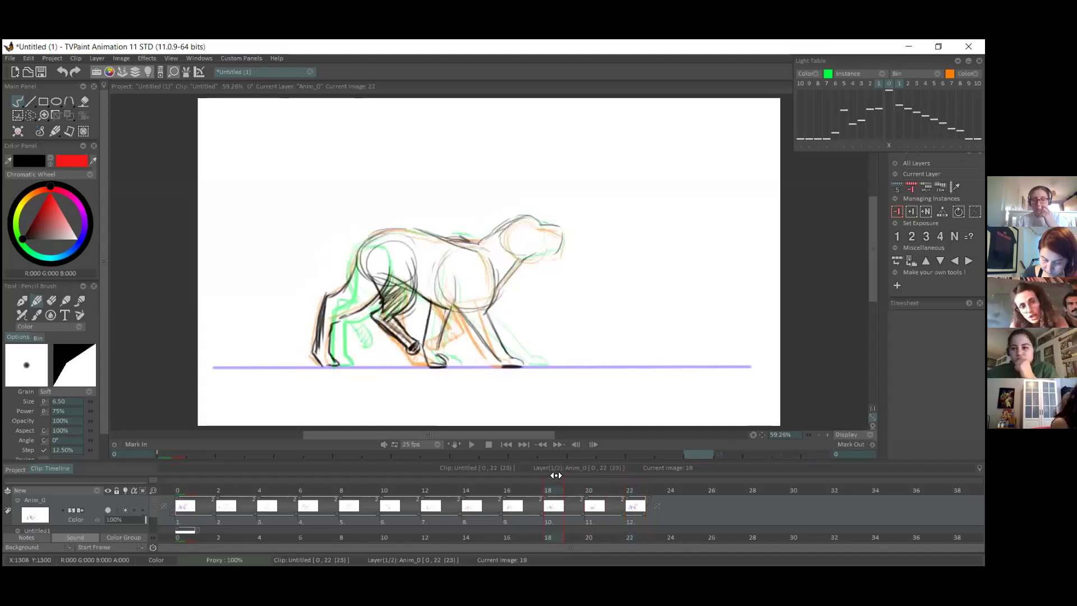
click(594, 490)
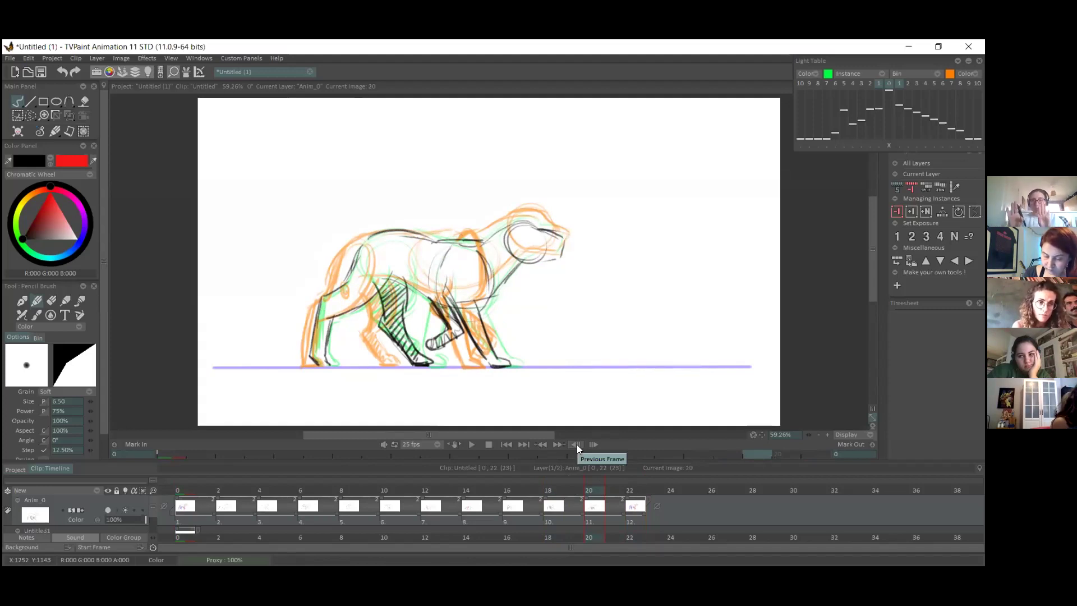
click(641, 526)
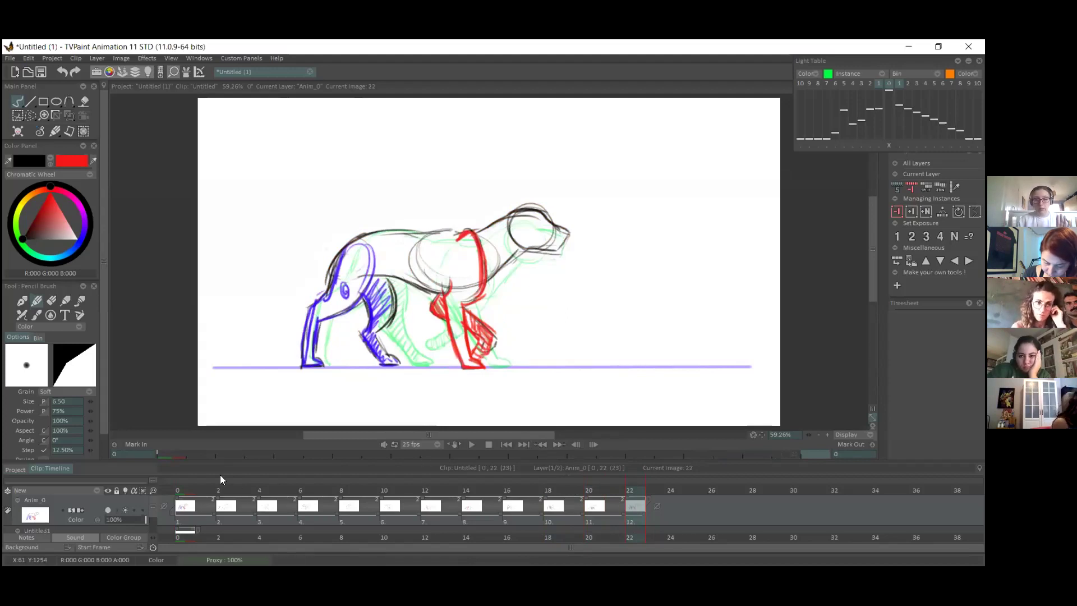
drag(186, 490, 598, 466)
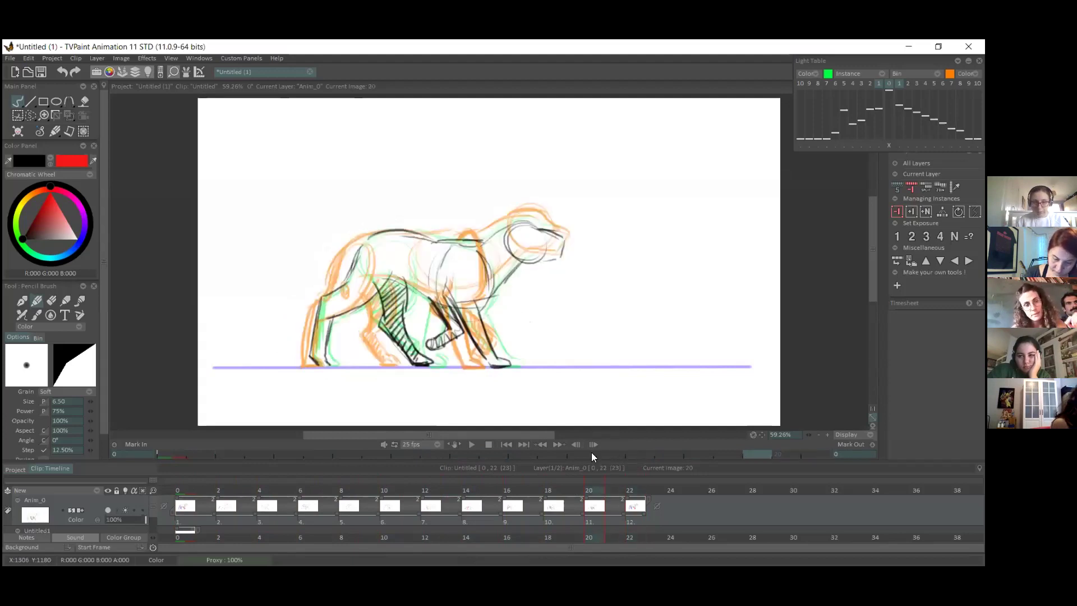
click(51, 301)
mouse_move(496, 236)
mouse_down()
mouse_move(510, 227)
mouse_move(520, 256)
mouse_move(557, 243)
mouse_up()
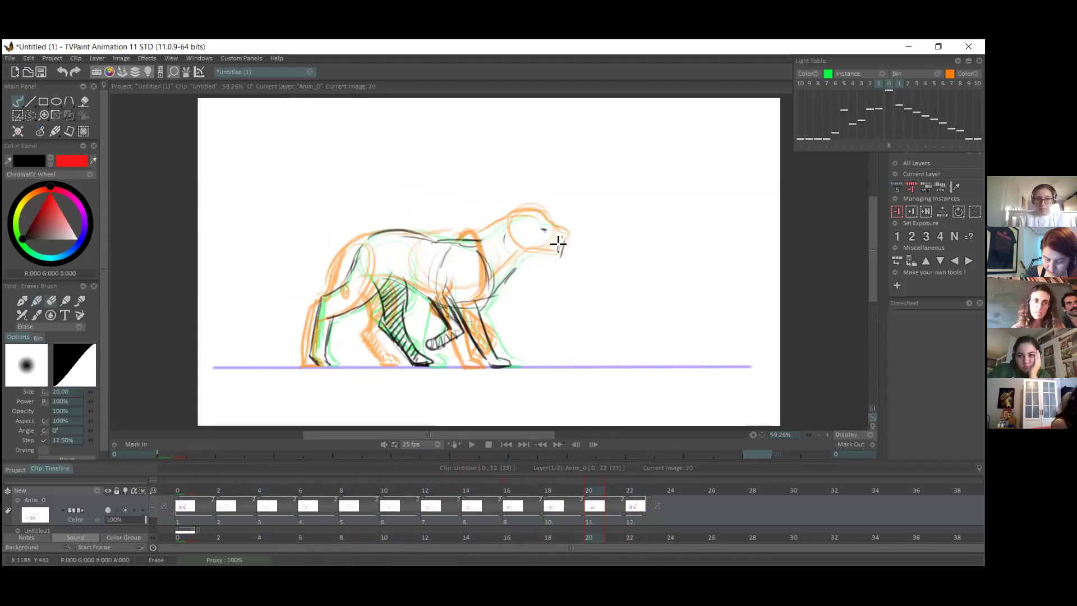
- Redraw the head, muzzle and neck on image 11 slightly higher, guided by the neighbouring poses on the light table
click(36, 301)
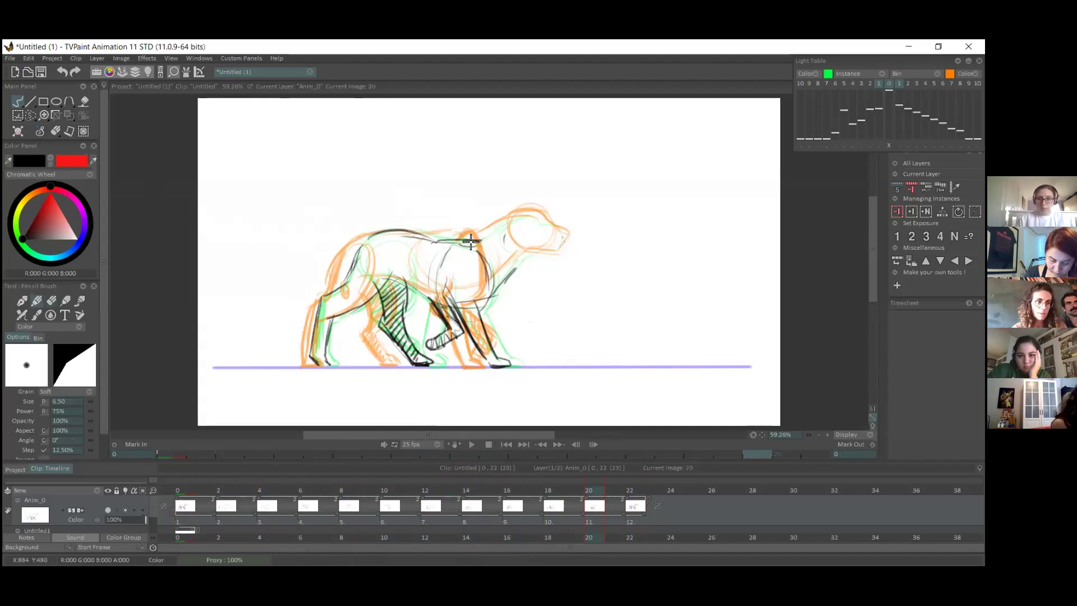
drag(538, 212, 543, 223)
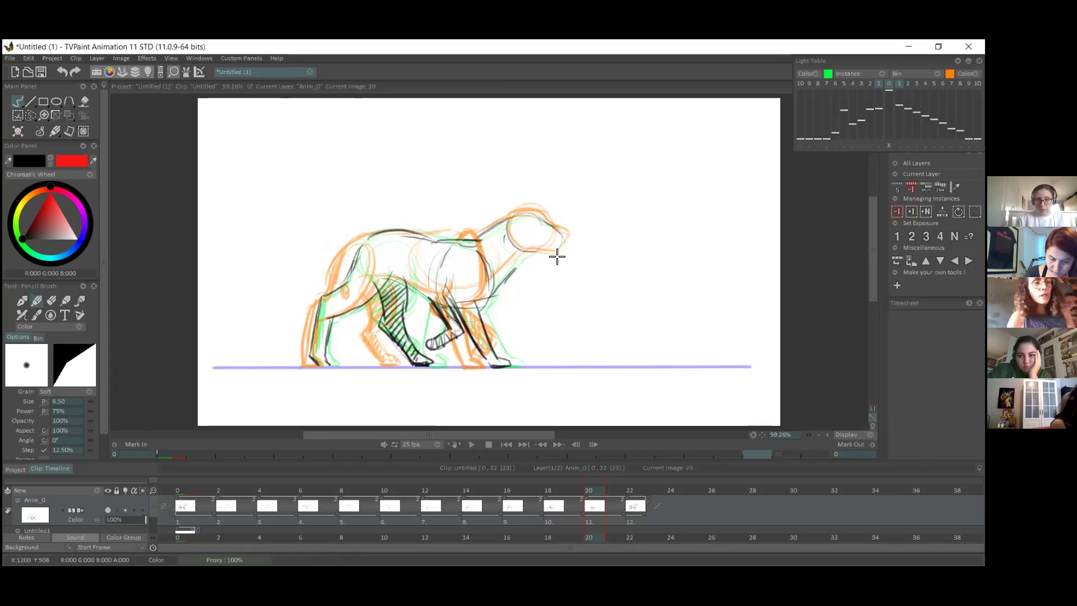
drag(509, 273, 524, 252)
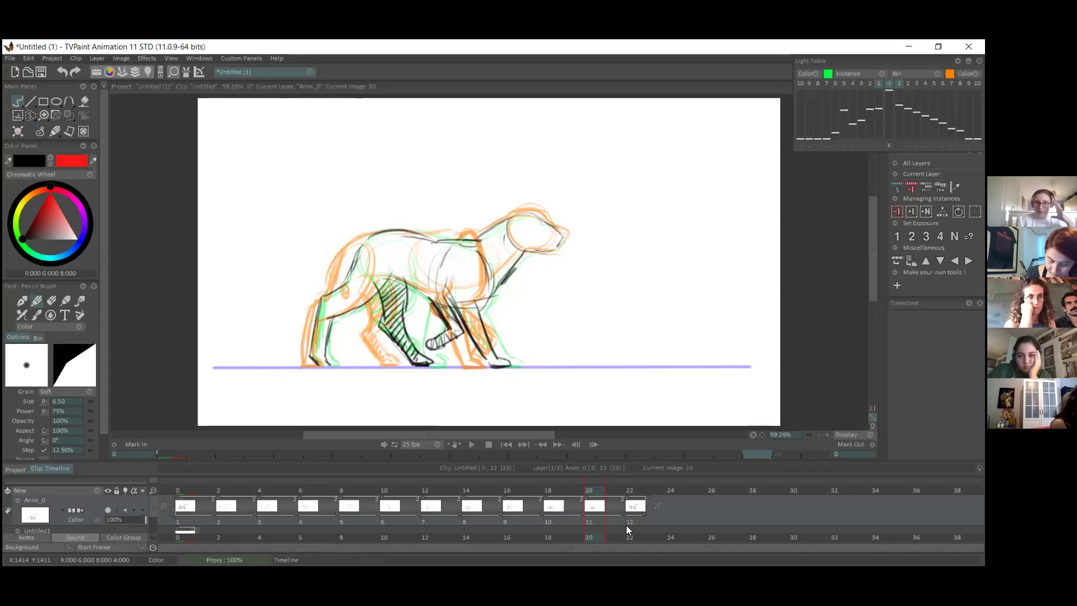
drag(562, 234, 559, 244)
- Delete image 12, the copy of the first pose, so that the cycle ends on image 11
mouse_move(277, 482)
mouse_down()
mouse_move(483, 478)
mouse_move(188, 470)
mouse_move(283, 457)
mouse_move(627, 467)
mouse_move(182, 471)
mouse_up()
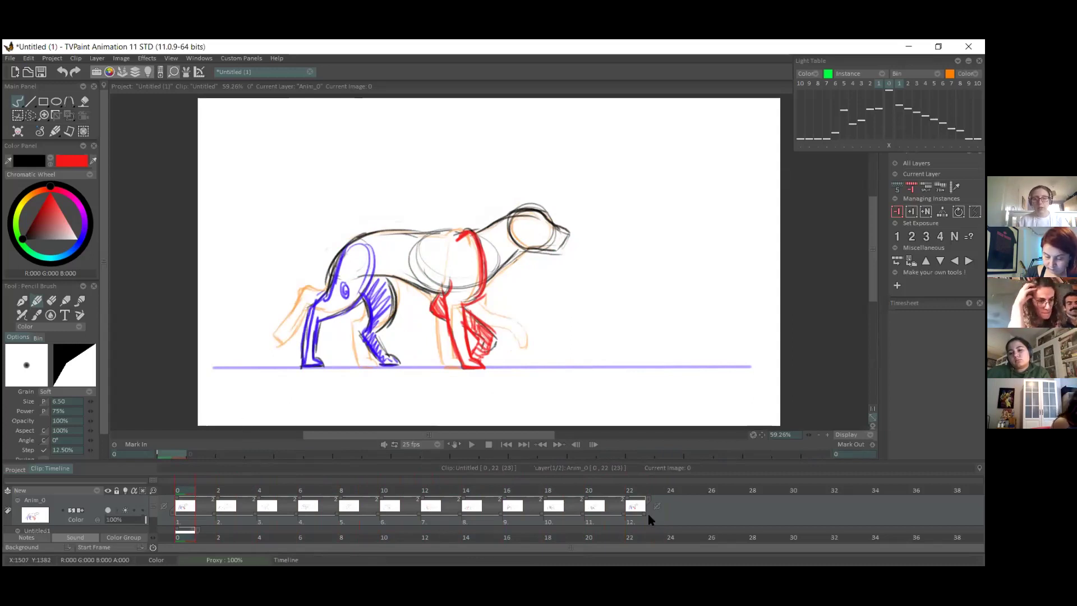
click(629, 525)
key(Delete)
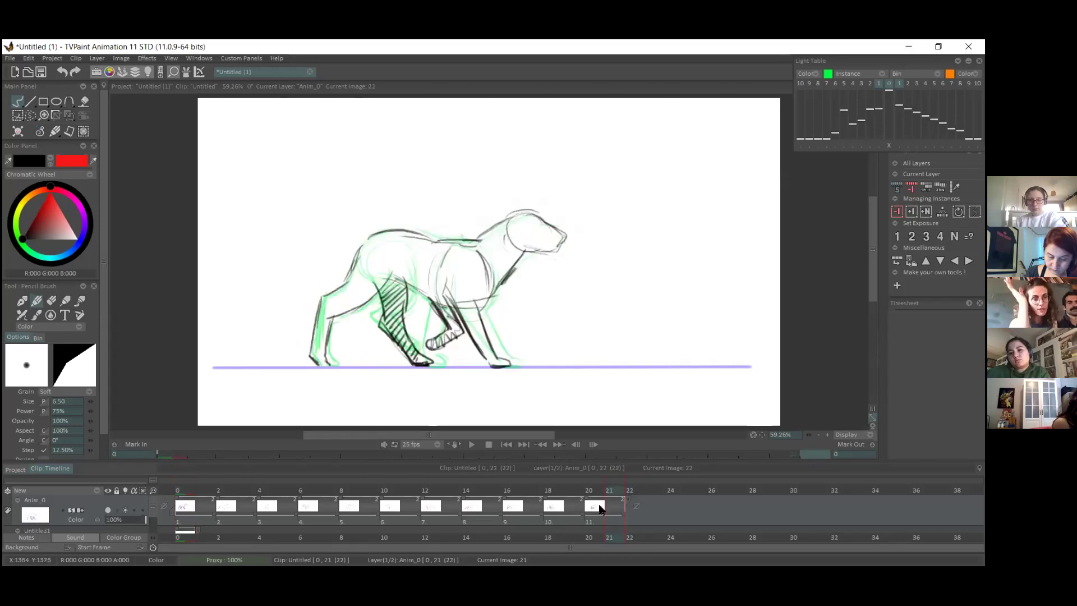
- Play the eleven-image walk cycle from the first image to check its motion
drag(197, 490, 216, 490)
drag(620, 508, 185, 492)
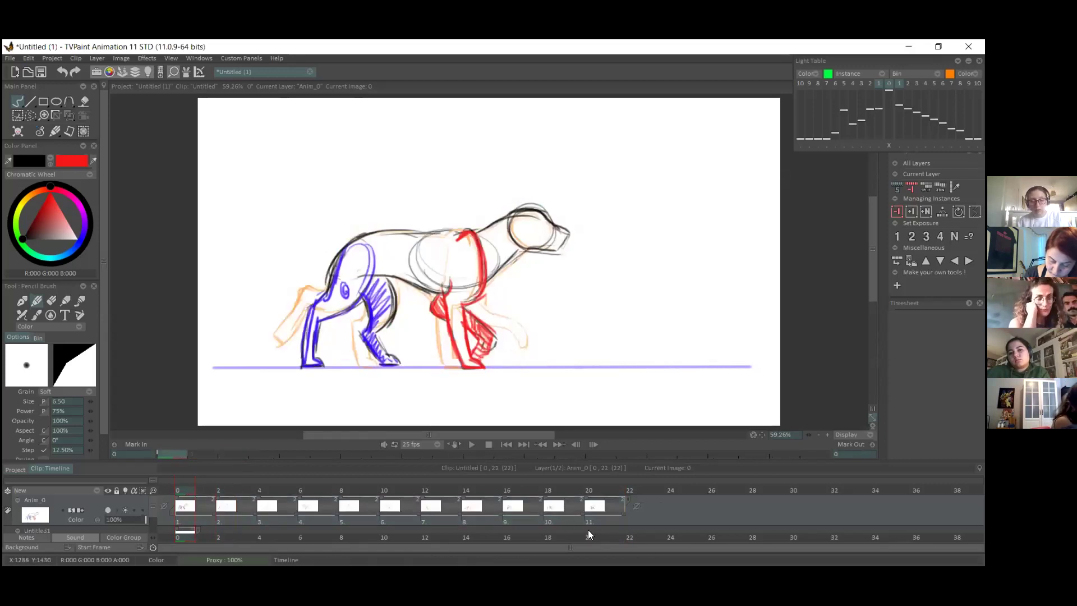
key(Return)
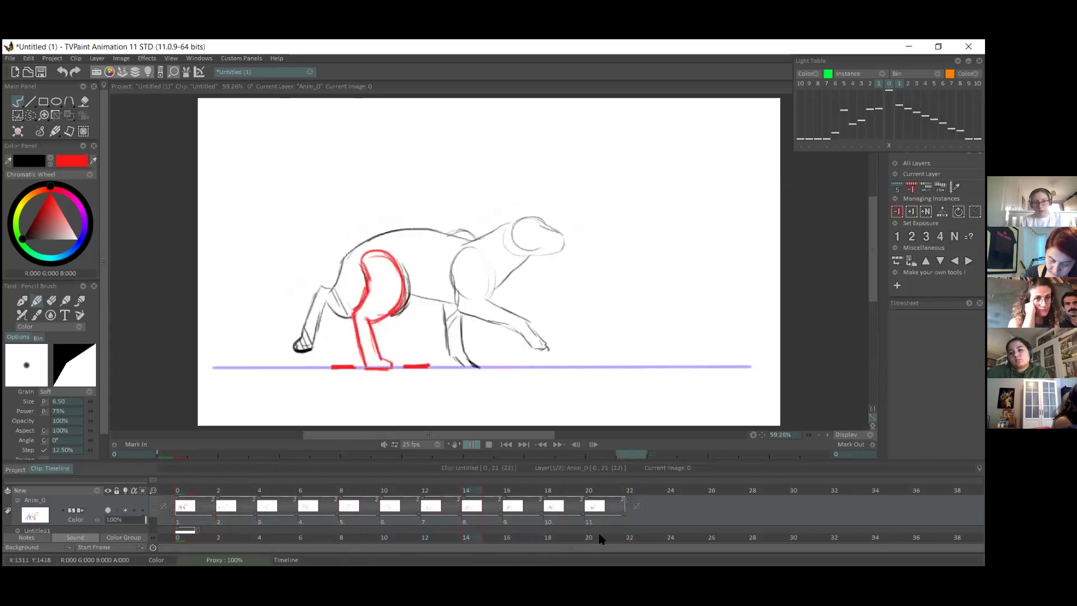
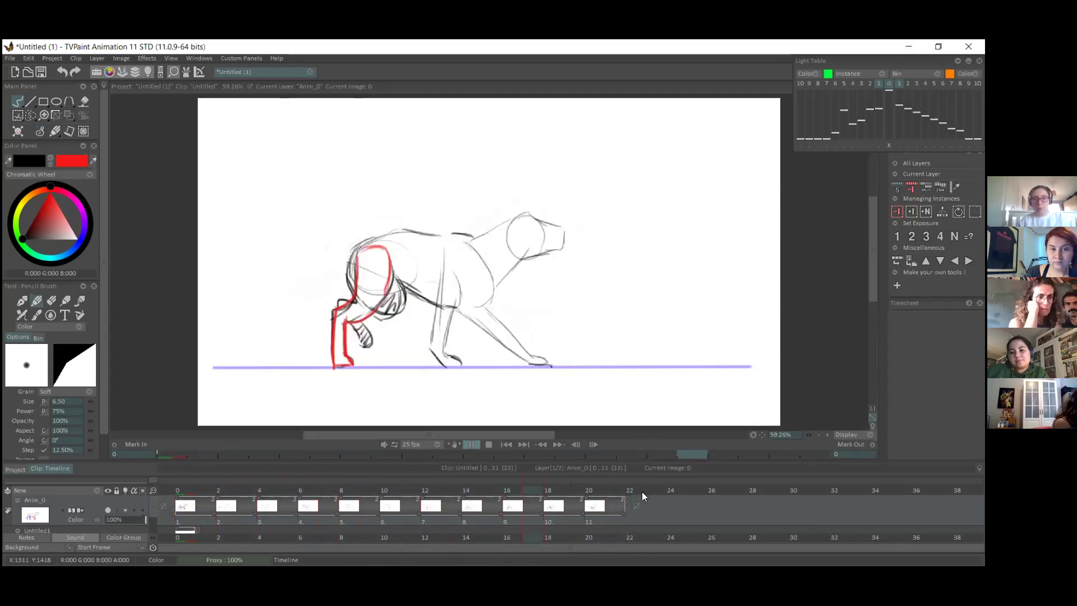
- Stop the playback and insert a blank image after the first pose on Anim_0, exposed on twos
key(Return)
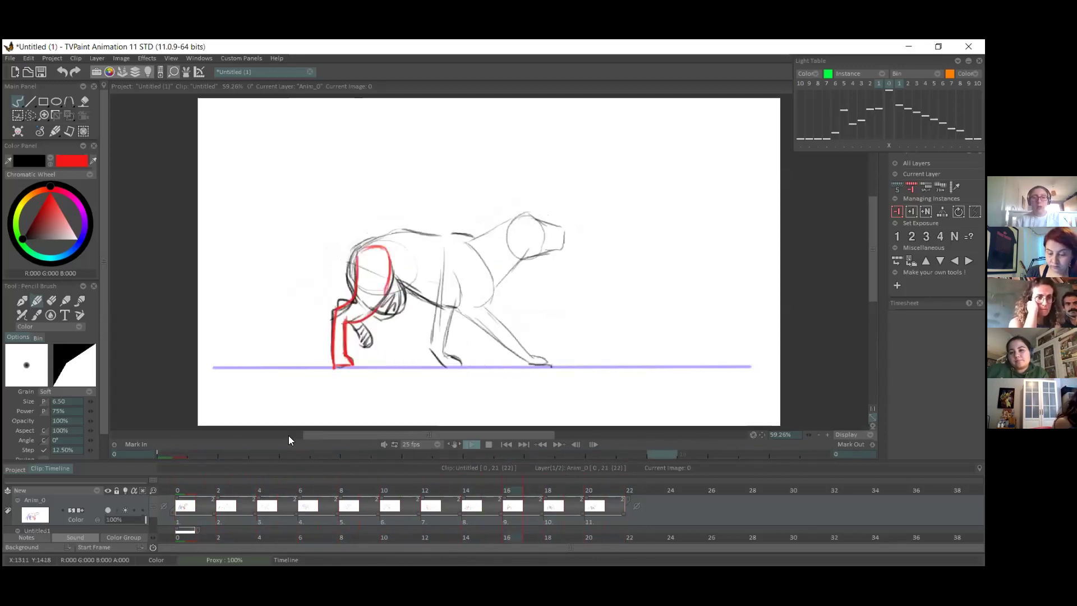
click(206, 478)
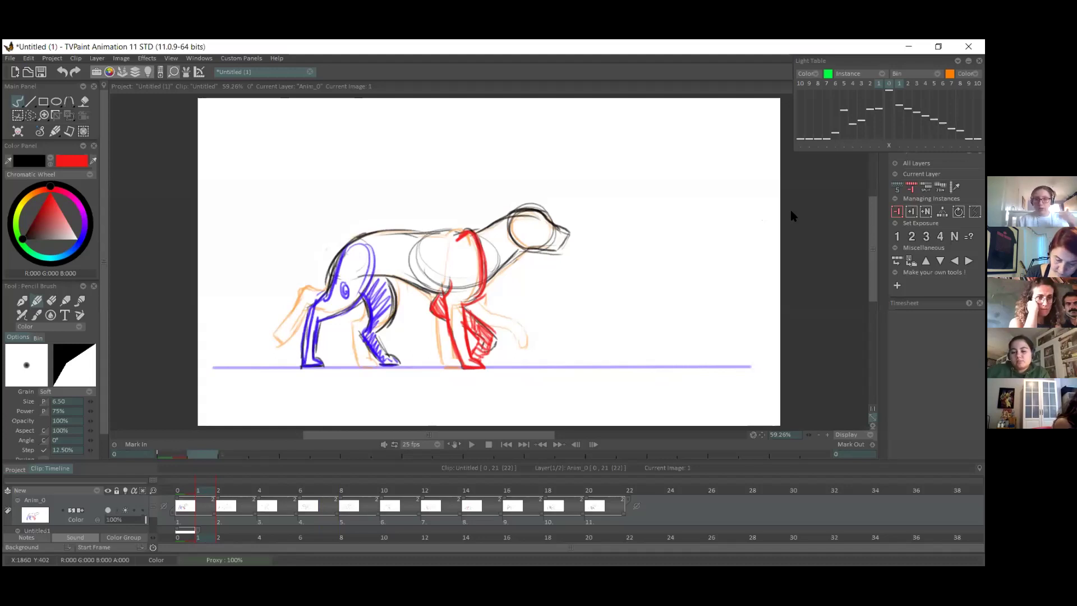
key(BackSpace)
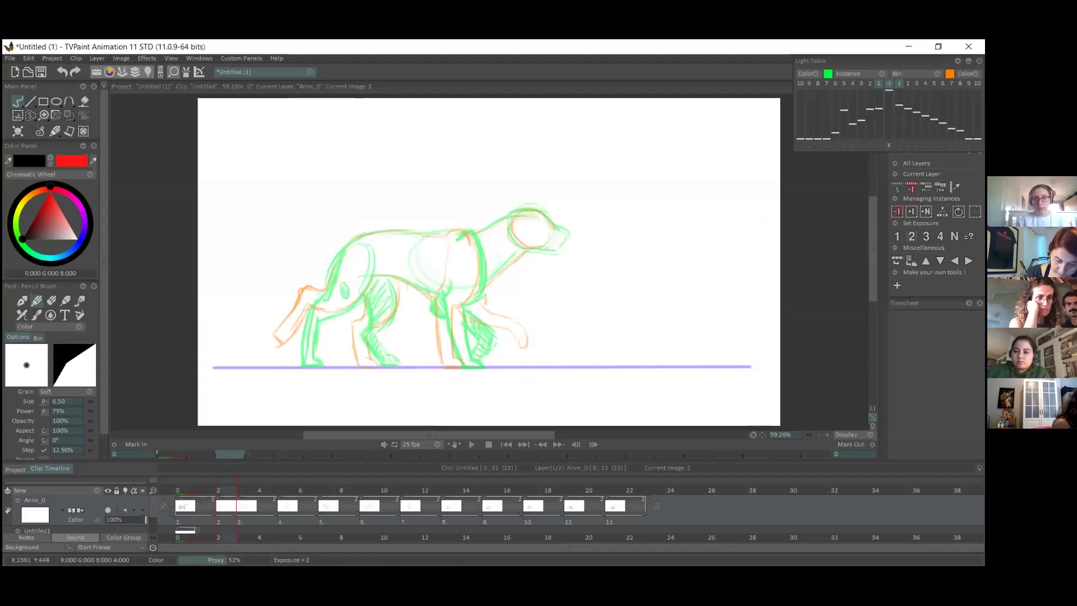
click(912, 237)
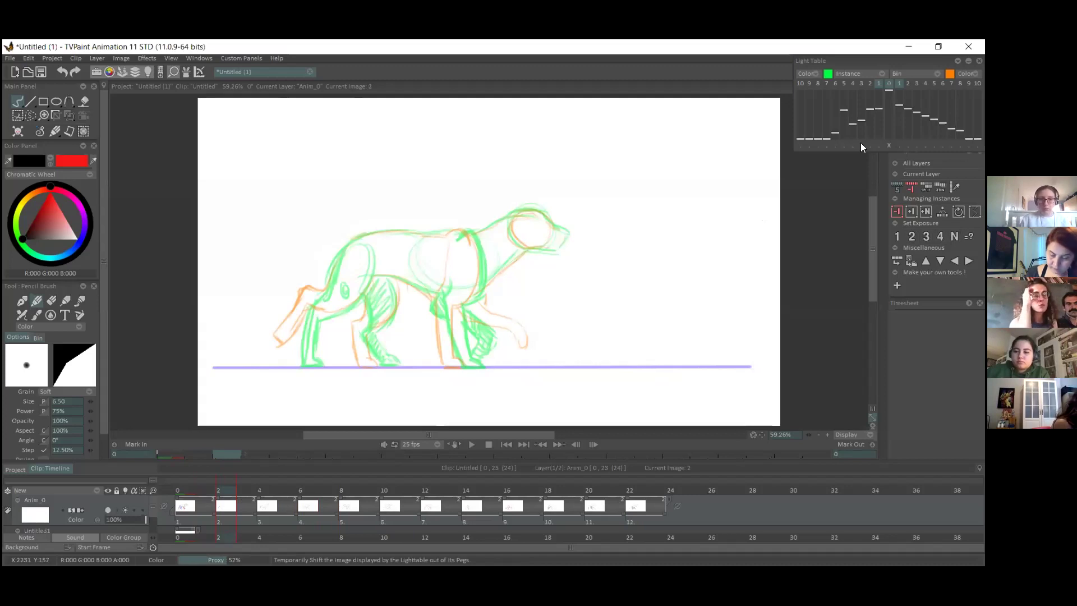
- Sketch the rump, chest line and supporting front leg on the new image 2, between the neighbouring light-table poses
drag(347, 244, 292, 344)
key(ctrl+z)
key(ctrl+z)
key(ctrl+z)
key(ctrl+z)
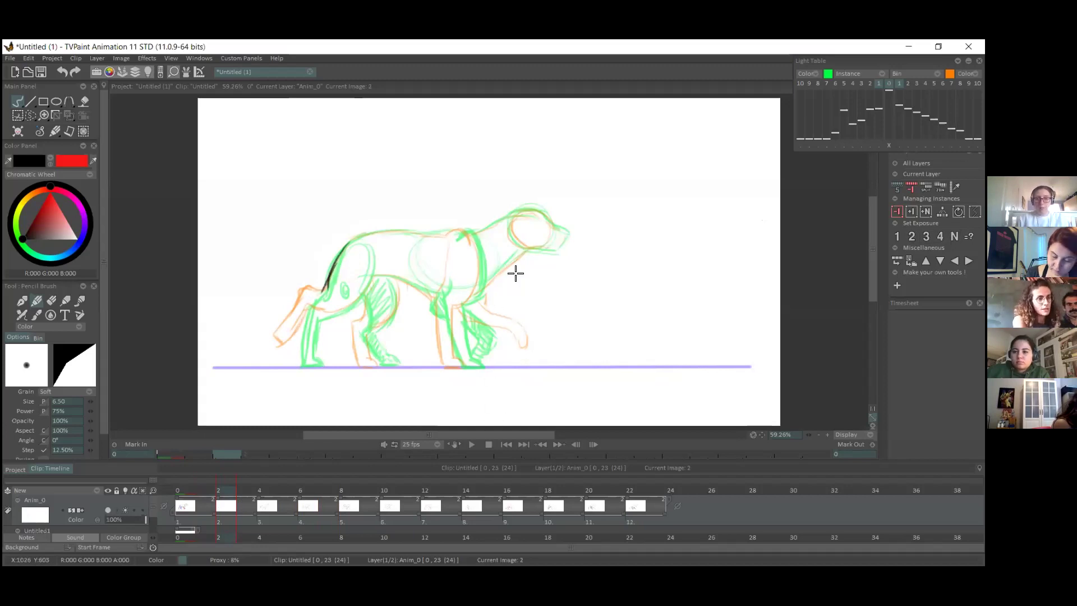
mouse_move(518, 253)
mouse_down()
mouse_move(472, 296)
mouse_move(451, 366)
mouse_up()
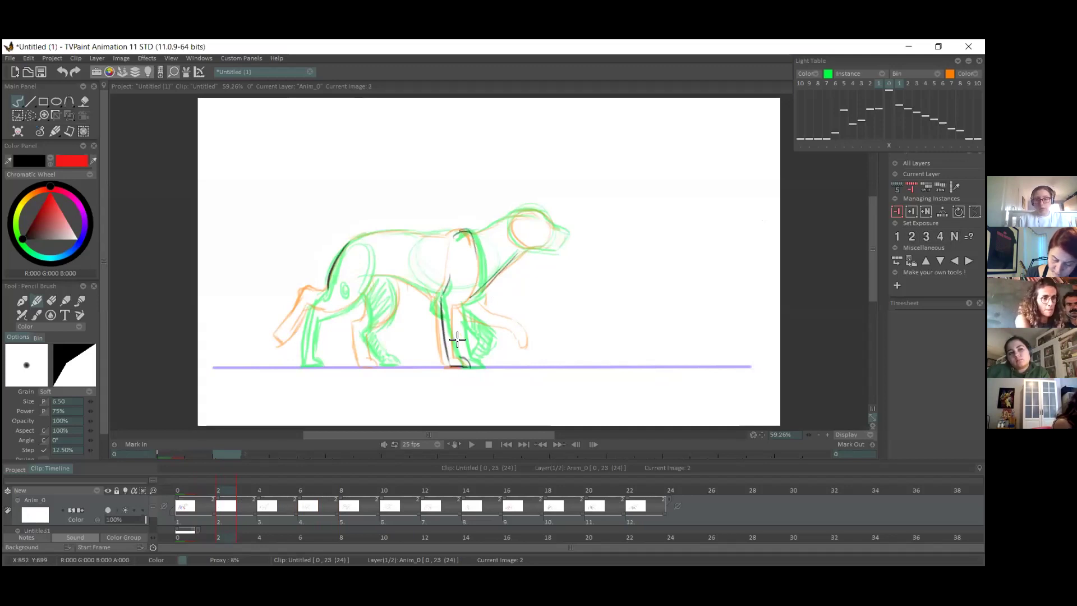
drag(457, 340, 482, 253)
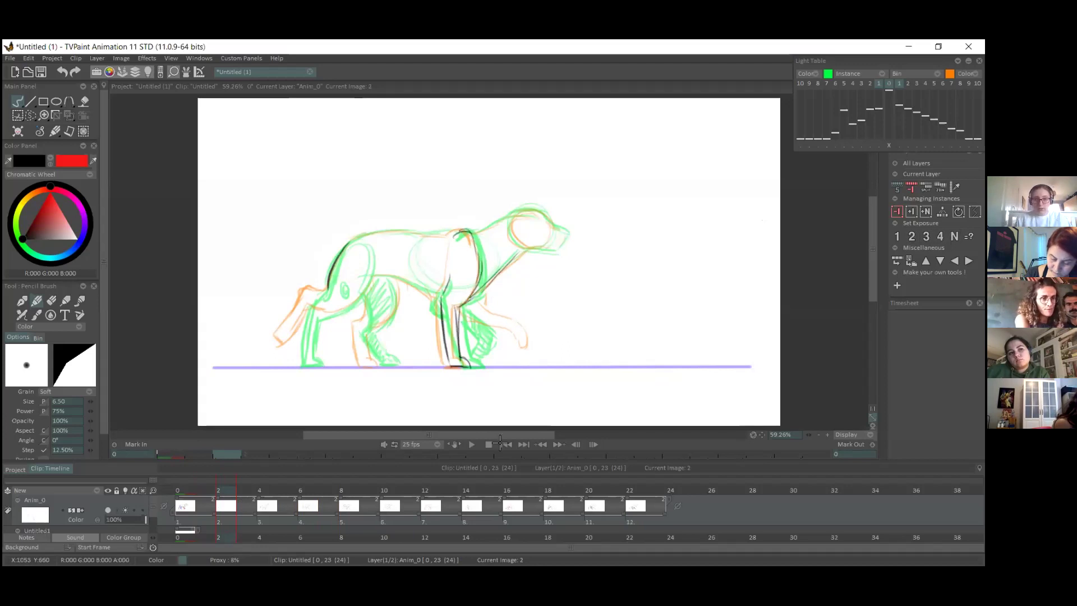
- Draw the raised front leg with its curled paw and the upper neck line on image 2
drag(507, 334, 481, 293)
drag(516, 341, 500, 320)
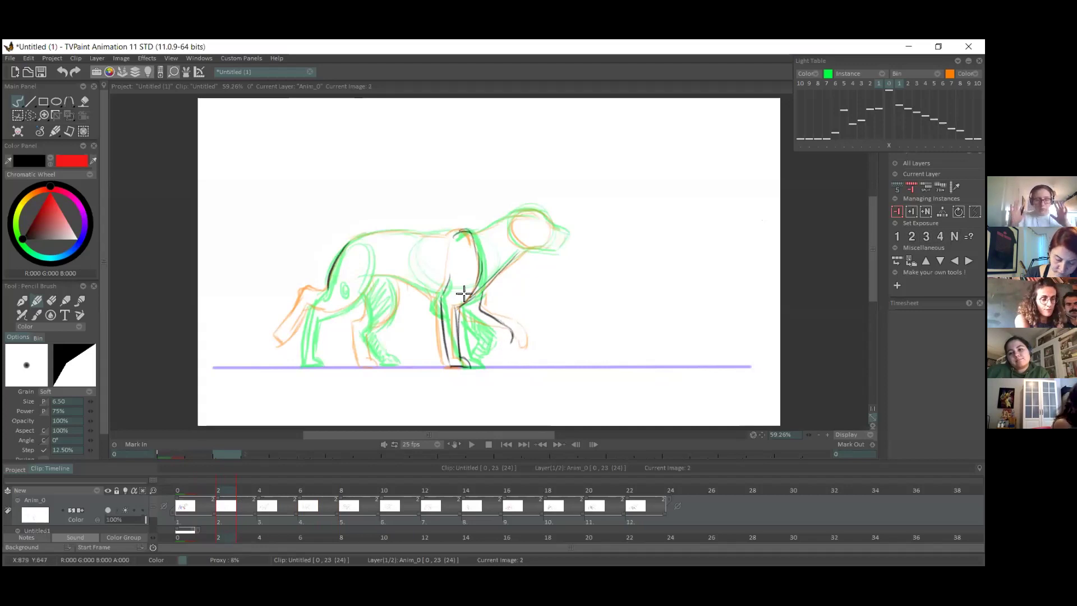
mouse_move(461, 310)
mouse_down()
mouse_move(498, 336)
mouse_move(488, 347)
mouse_up()
key(ctrl+z)
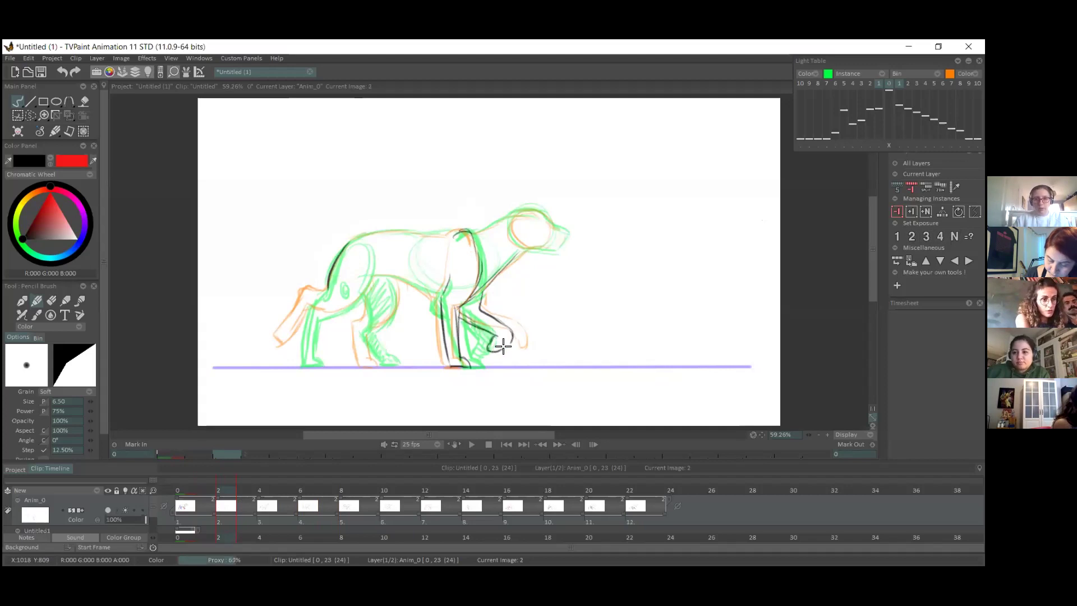
key(ctrl+z)
drag(496, 335, 499, 350)
drag(511, 215, 483, 227)
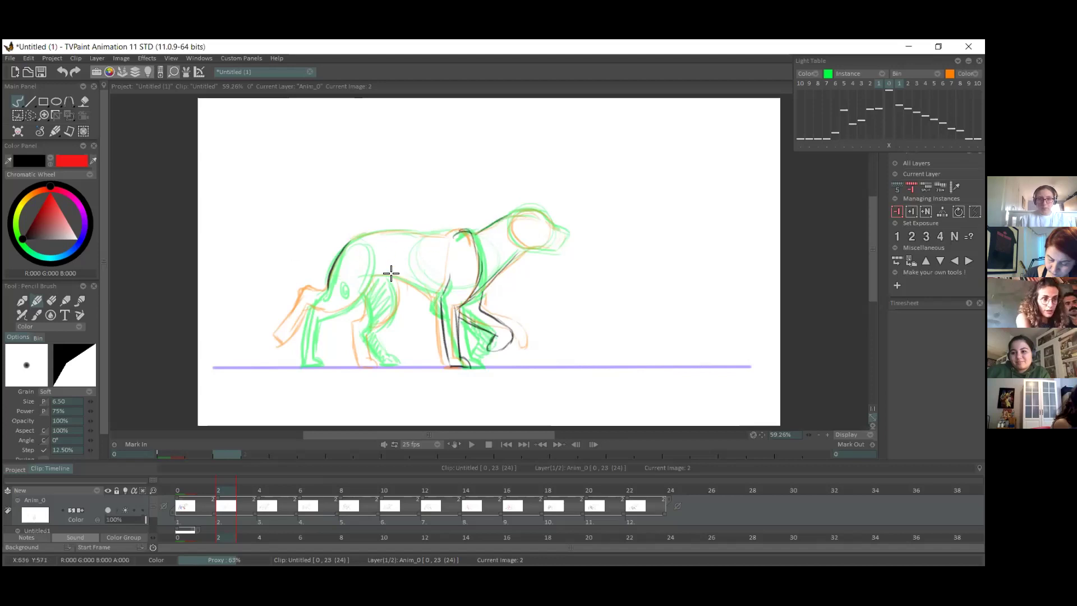
- Draw the forward hind leg and the belly line on image 2, midway between the neighbouring poses
mouse_move(366, 289)
mouse_down()
mouse_move(362, 359)
mouse_move(380, 366)
mouse_up()
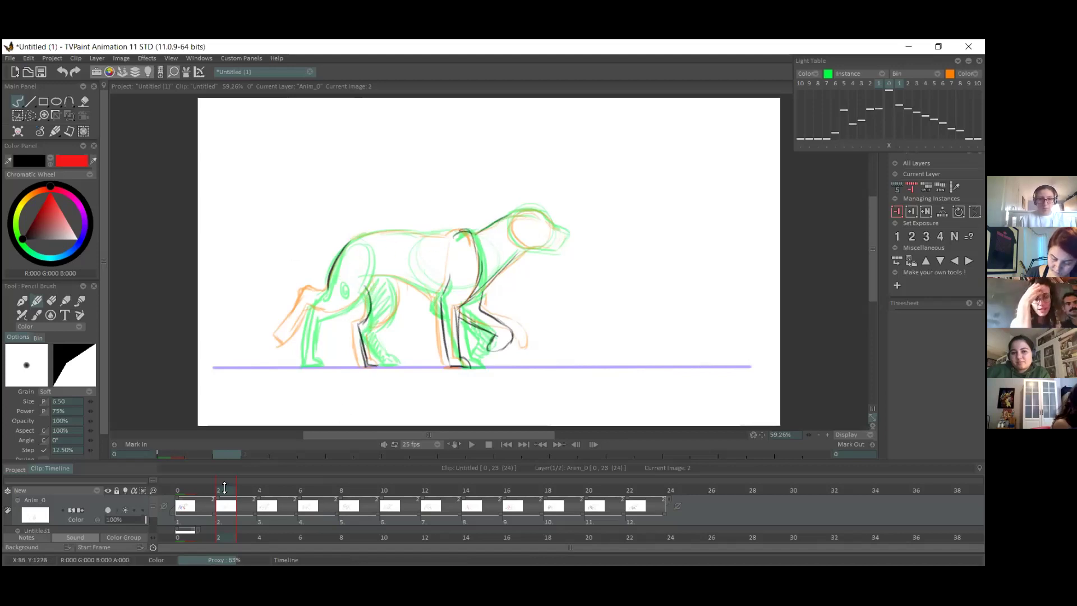
key(ctrl+z)
key(ctrl+z)
mouse_move(360, 328)
mouse_down()
mouse_move(375, 365)
mouse_move(387, 358)
mouse_move(374, 351)
mouse_move(385, 358)
mouse_move(389, 272)
mouse_move(433, 289)
mouse_up()
- Draw the trailing hind leg and the line of the back on image 2
key(ctrl+z)
drag(371, 275, 421, 292)
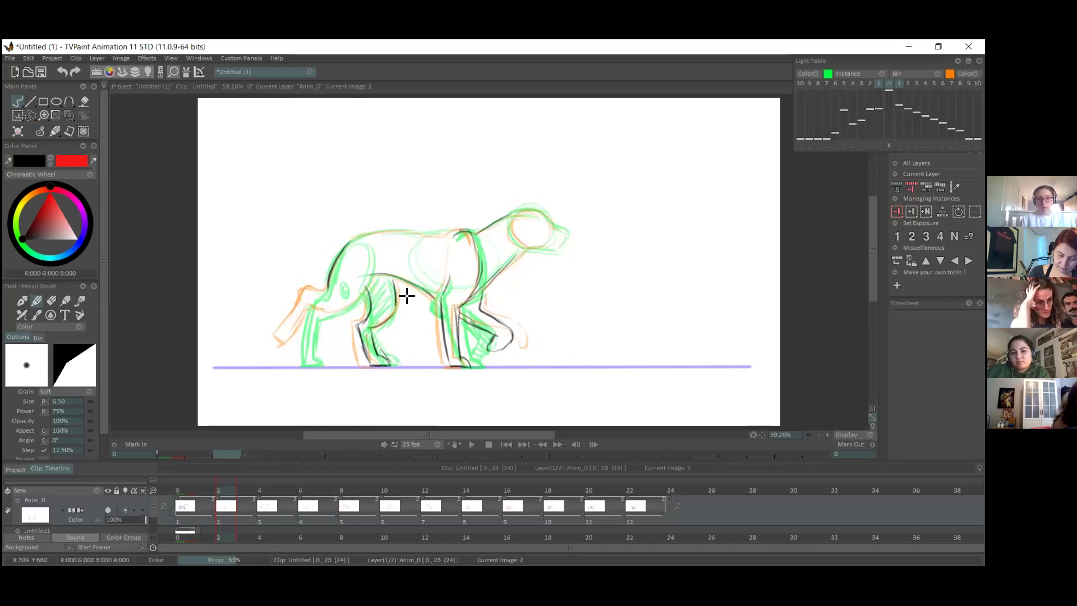
mouse_move(325, 288)
mouse_down()
mouse_move(305, 306)
mouse_move(301, 363)
mouse_move(343, 310)
mouse_up()
key(ctrl+z)
drag(353, 246, 417, 230)
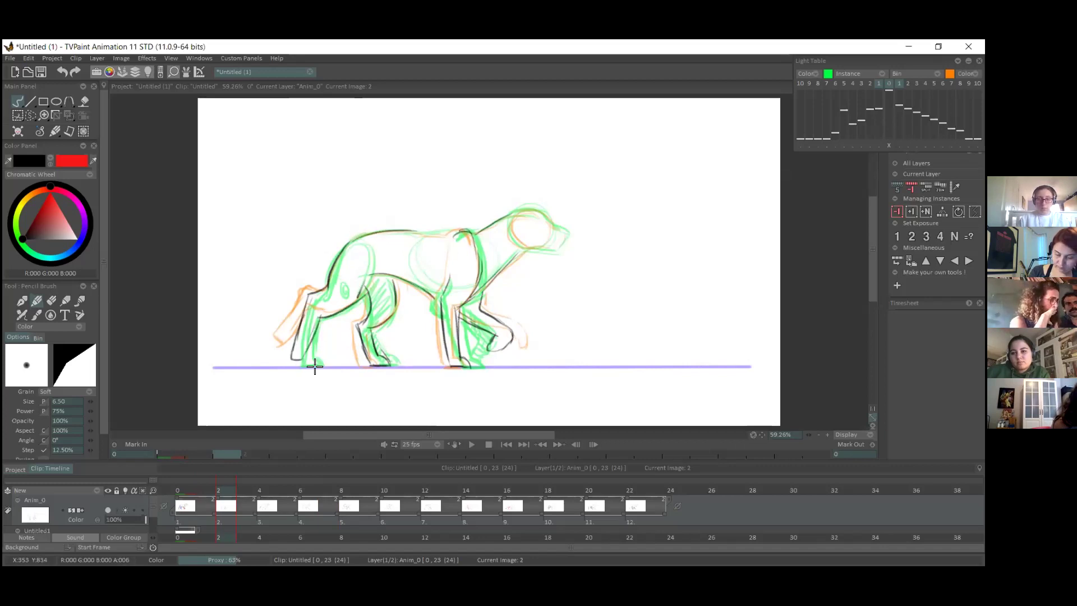
- Compare image 2 with the neighbouring poses, and finish its trailing hind paw, head circle and throat line
drag(191, 493, 295, 498)
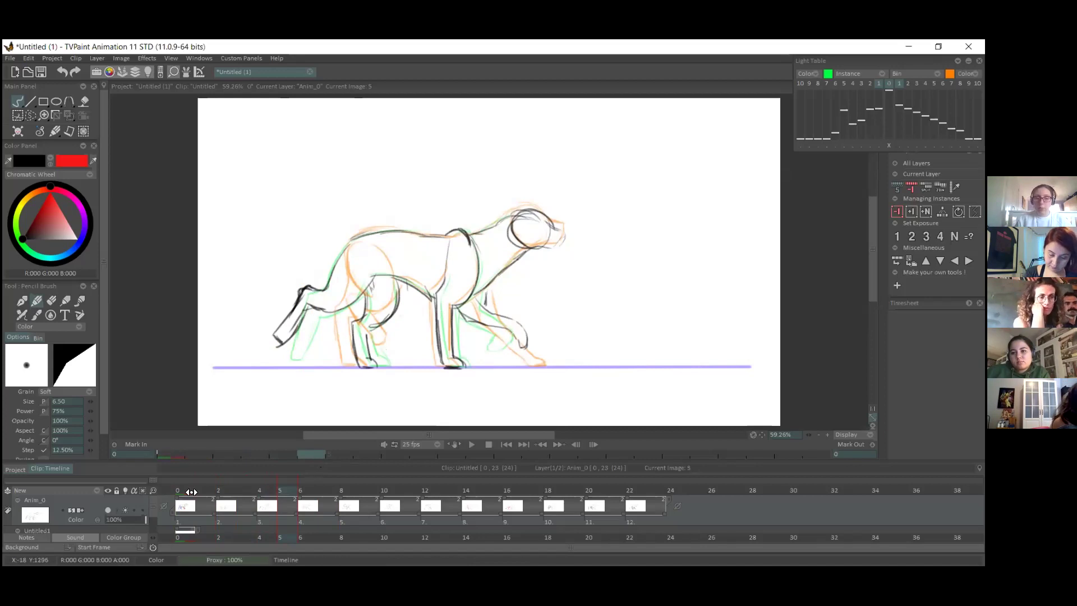
click(189, 491)
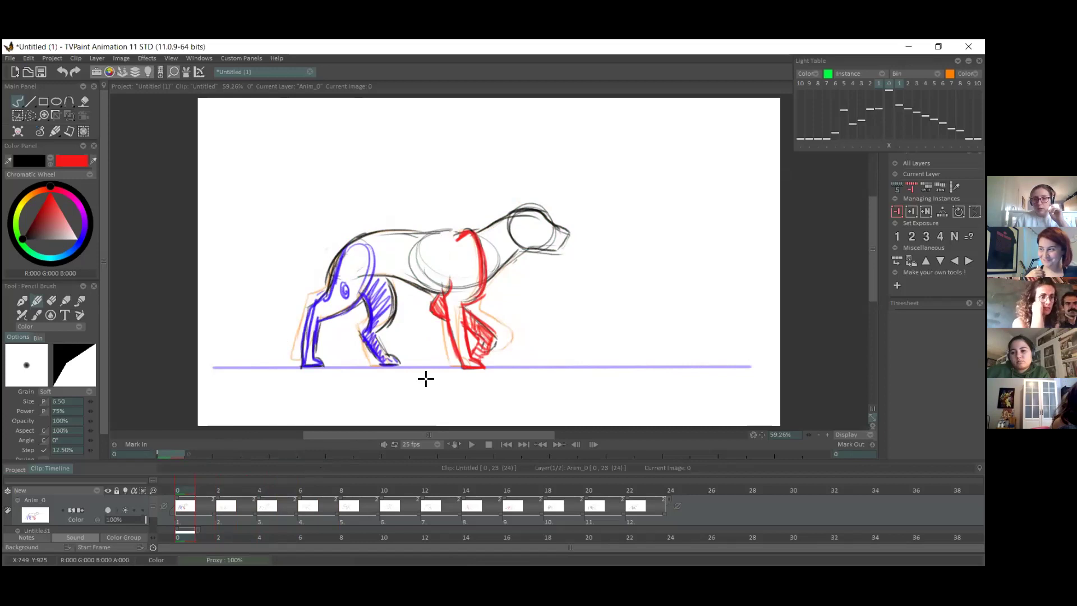
click(222, 483)
mouse_move(223, 483)
mouse_down()
mouse_move(283, 488)
mouse_move(221, 486)
mouse_up()
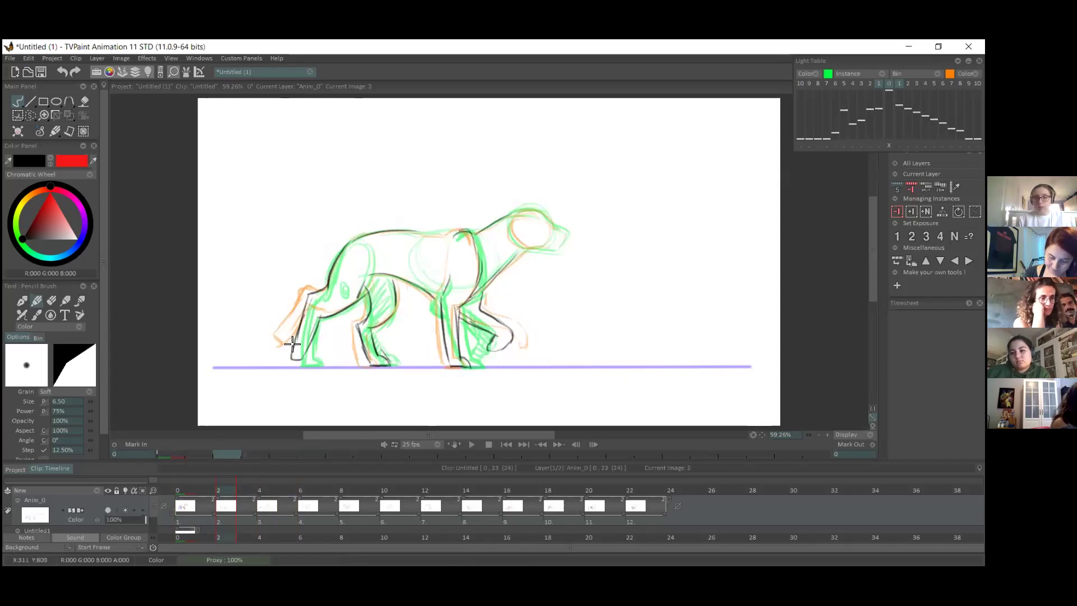
drag(296, 347, 312, 347)
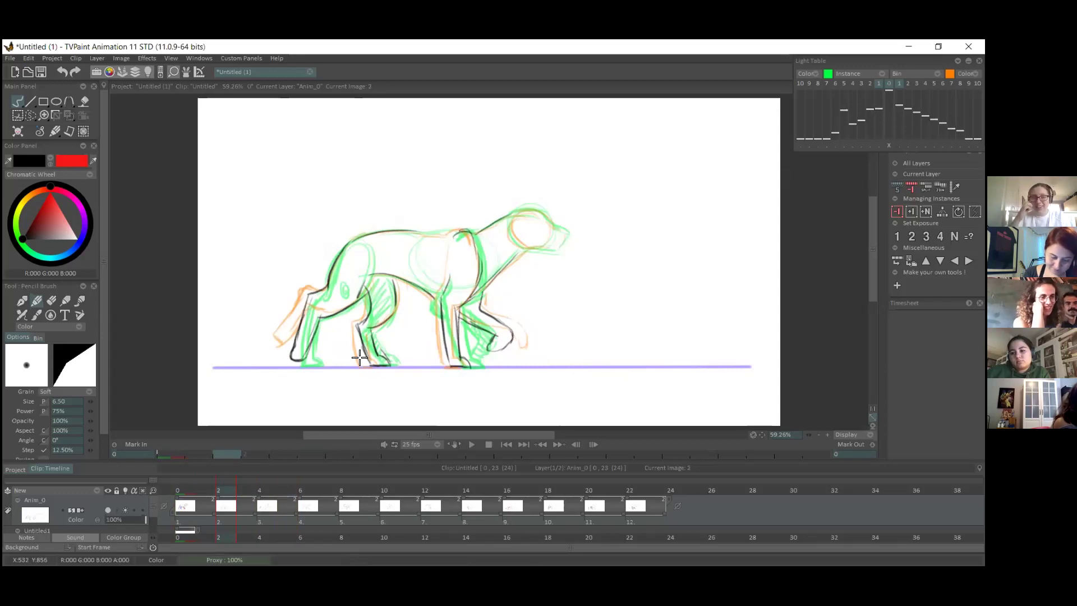
mouse_move(519, 214)
mouse_down()
mouse_move(543, 247)
mouse_move(528, 246)
mouse_move(535, 210)
mouse_up()
mouse_move(531, 250)
mouse_down()
mouse_move(494, 275)
mouse_move(491, 263)
mouse_up()
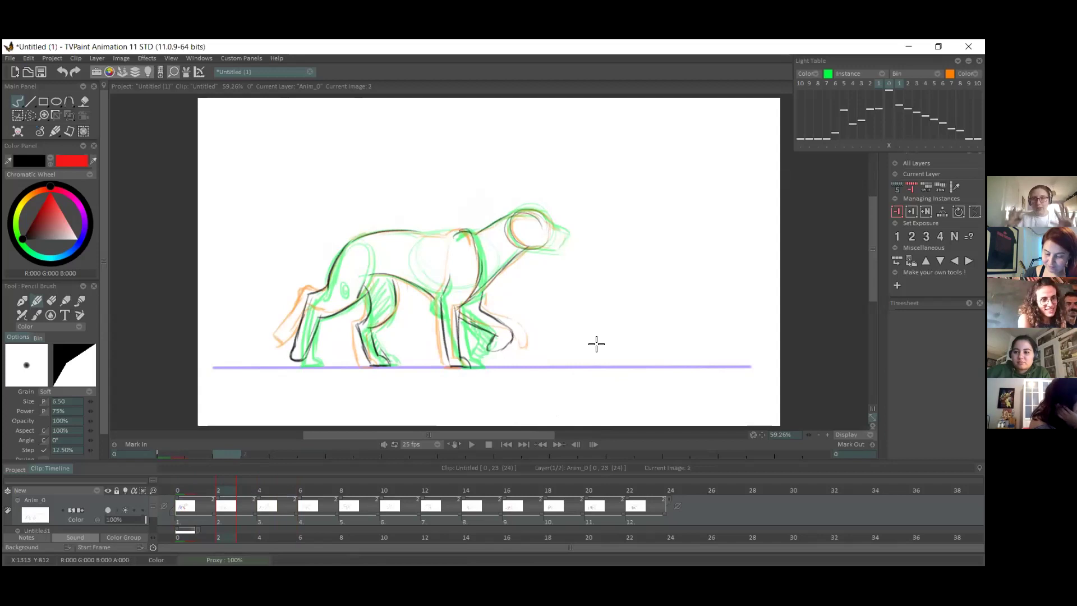
- Return to the first frame and add a new animation layer above Anim_0
click(181, 489)
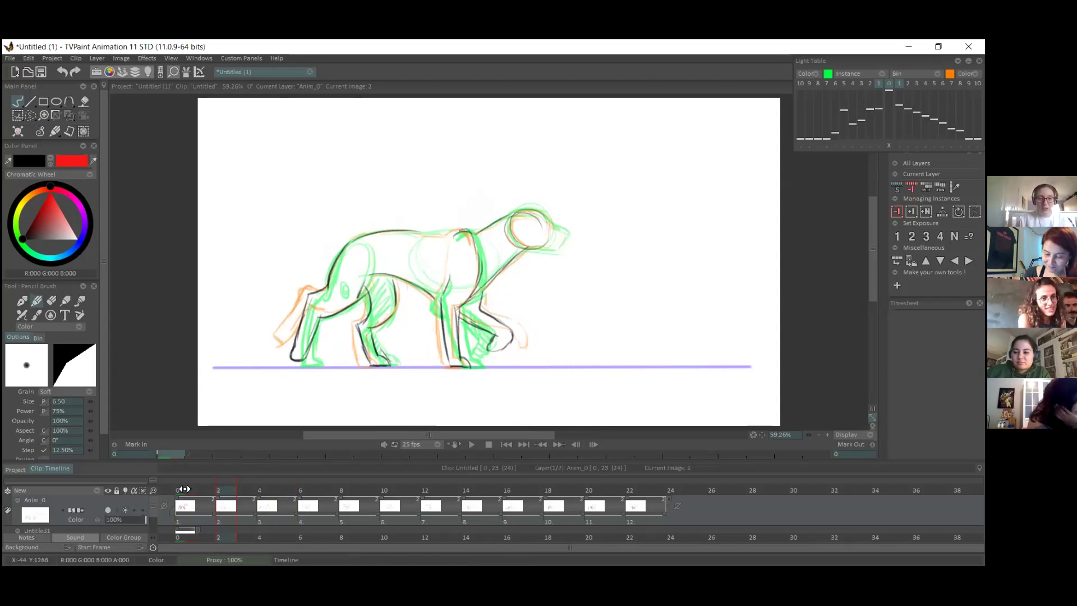
click(96, 491)
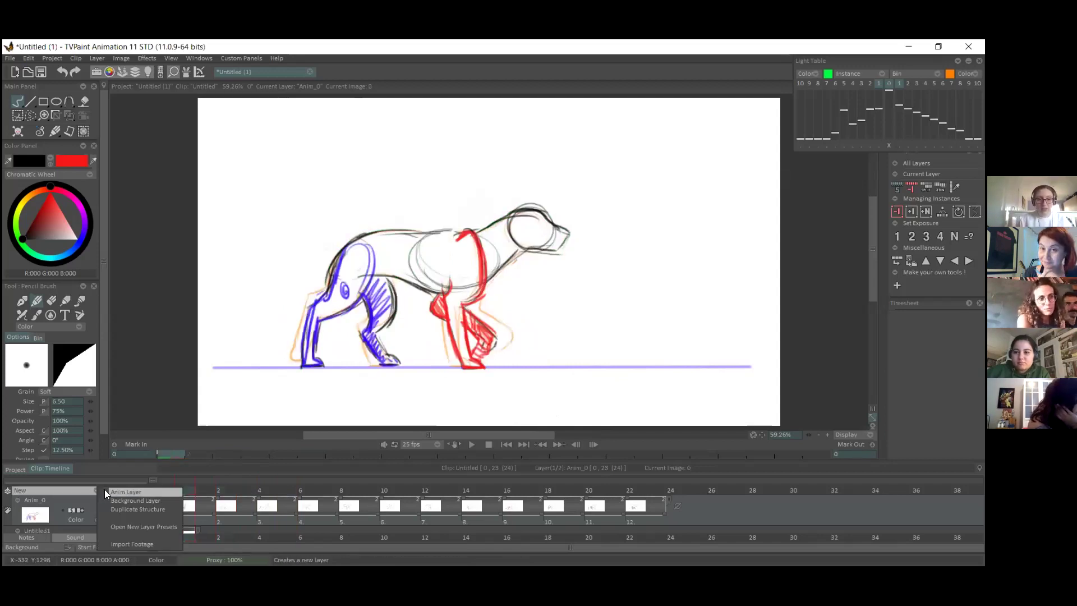
scroll(154, 507, down, 2)
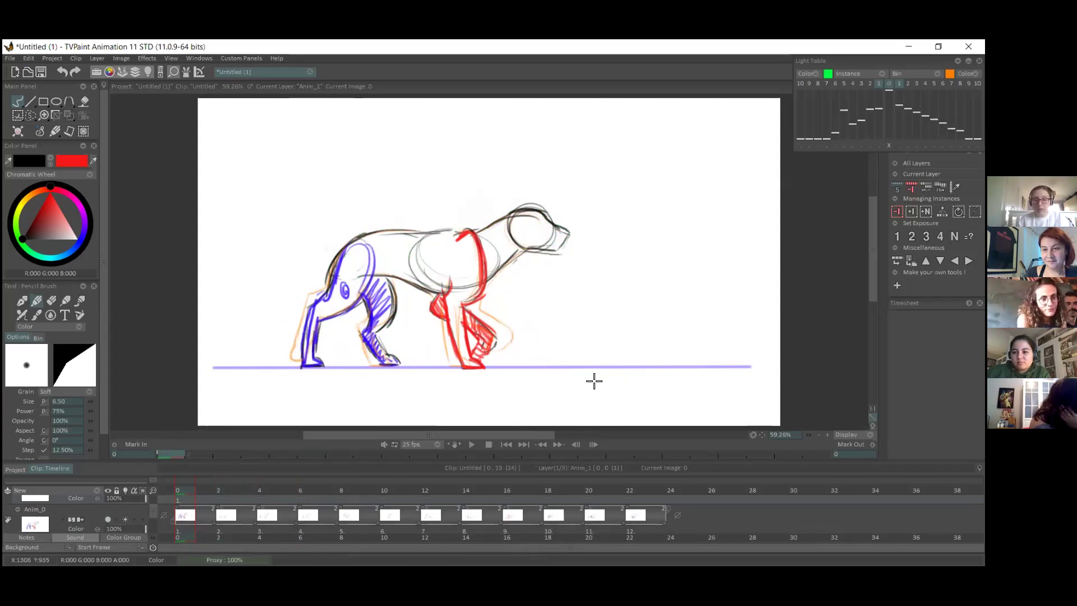
drag(157, 517, 155, 502)
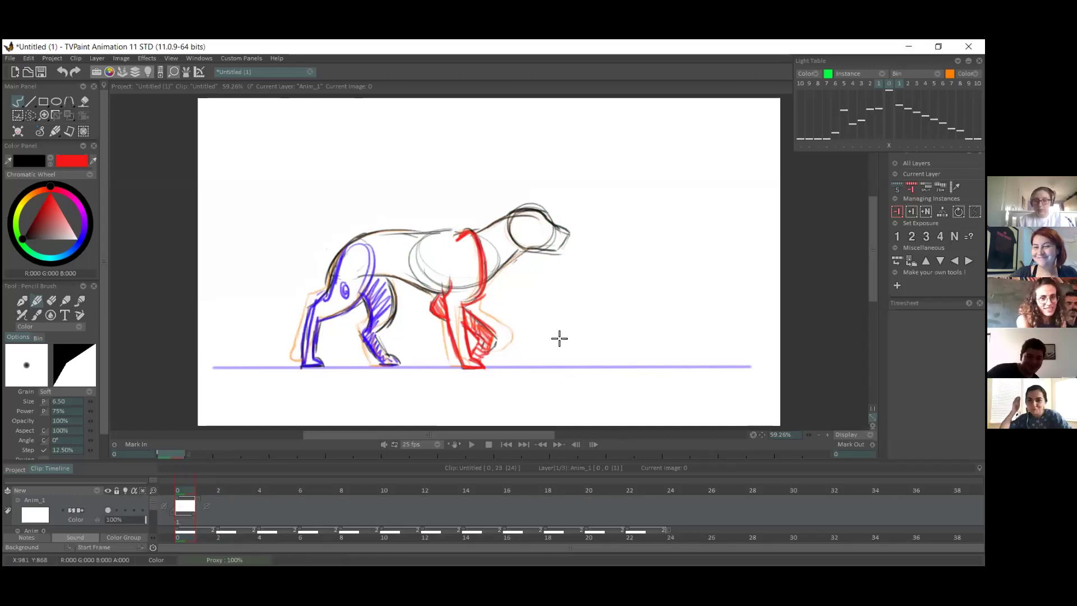
drag(153, 501, 155, 506)
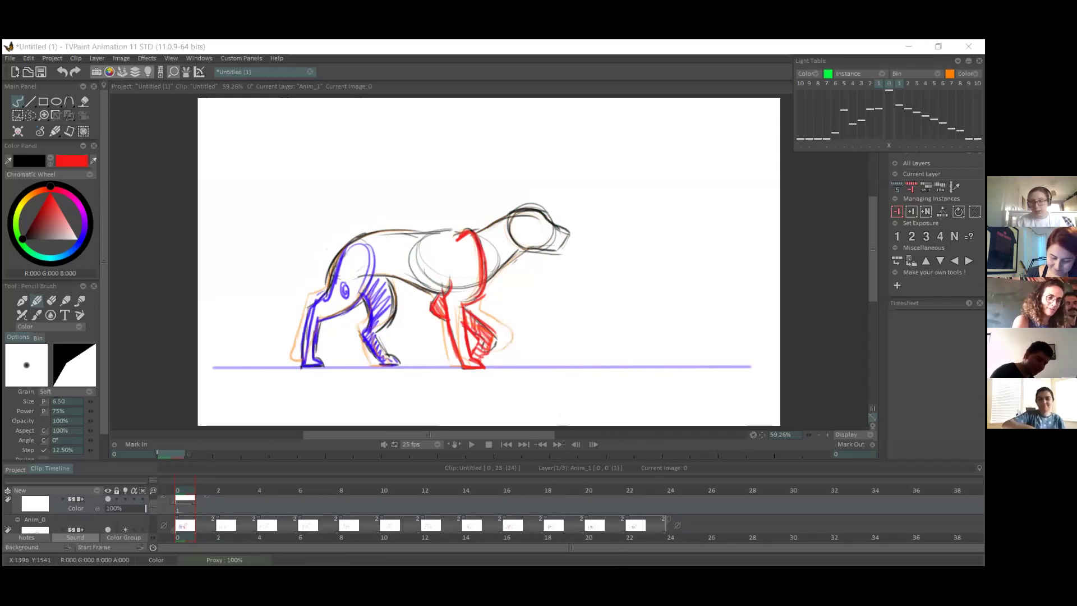
- Sketch a cartoon dog head with an upturned muzzle, eye and nose on the new layer, beside the walking dog
click(547, 543)
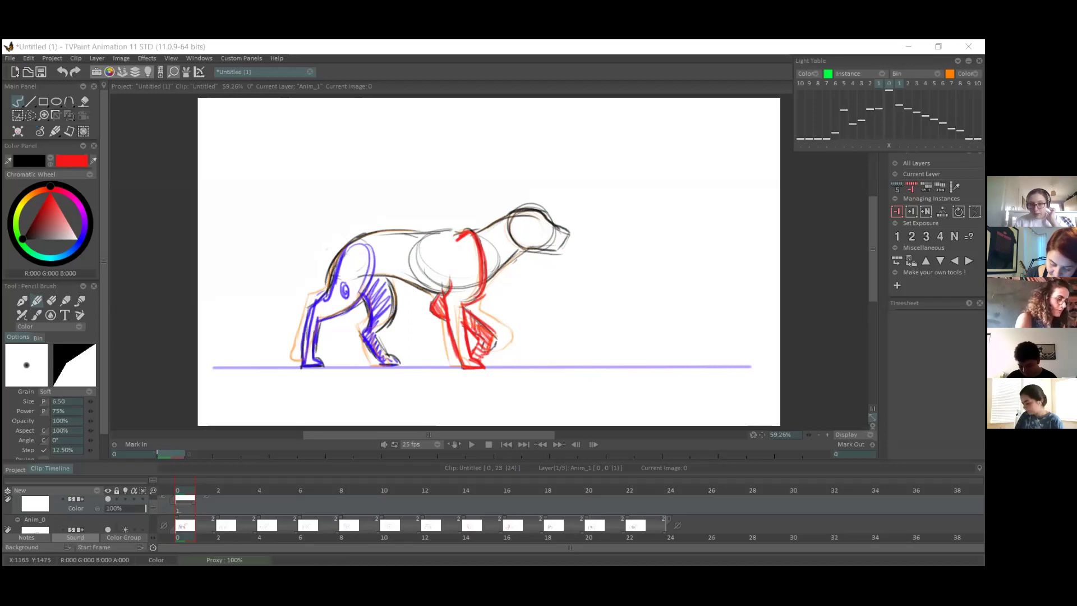
click(386, 387)
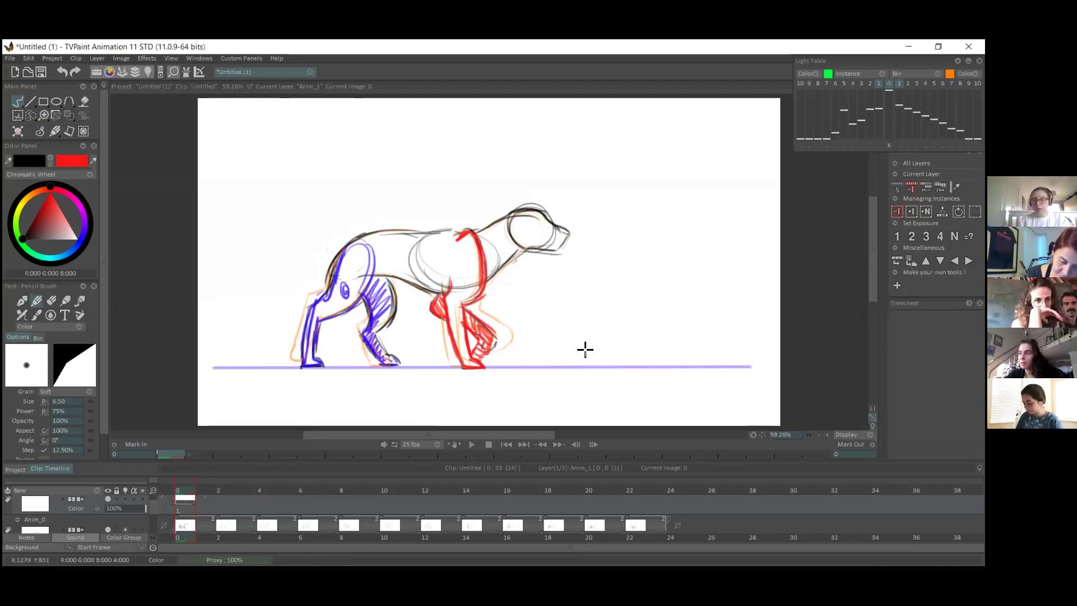
mouse_move(610, 375)
mouse_down()
mouse_move(576, 319)
mouse_move(621, 350)
mouse_move(615, 361)
mouse_move(567, 325)
mouse_move(603, 345)
mouse_move(615, 334)
mouse_move(590, 382)
mouse_move(629, 339)
mouse_move(663, 330)
mouse_move(594, 373)
mouse_up()
mouse_move(645, 322)
mouse_down()
mouse_move(645, 313)
mouse_move(654, 317)
mouse_move(645, 375)
mouse_up()
mouse_move(664, 337)
mouse_down()
mouse_move(645, 326)
mouse_move(611, 372)
mouse_move(604, 334)
mouse_move(610, 348)
mouse_move(641, 322)
mouse_move(635, 338)
mouse_move(655, 313)
mouse_move(611, 338)
mouse_up()
- Erase the construction lines inside the cartoon head, and redraw its eye and pupil and darken the nose
click(51, 300)
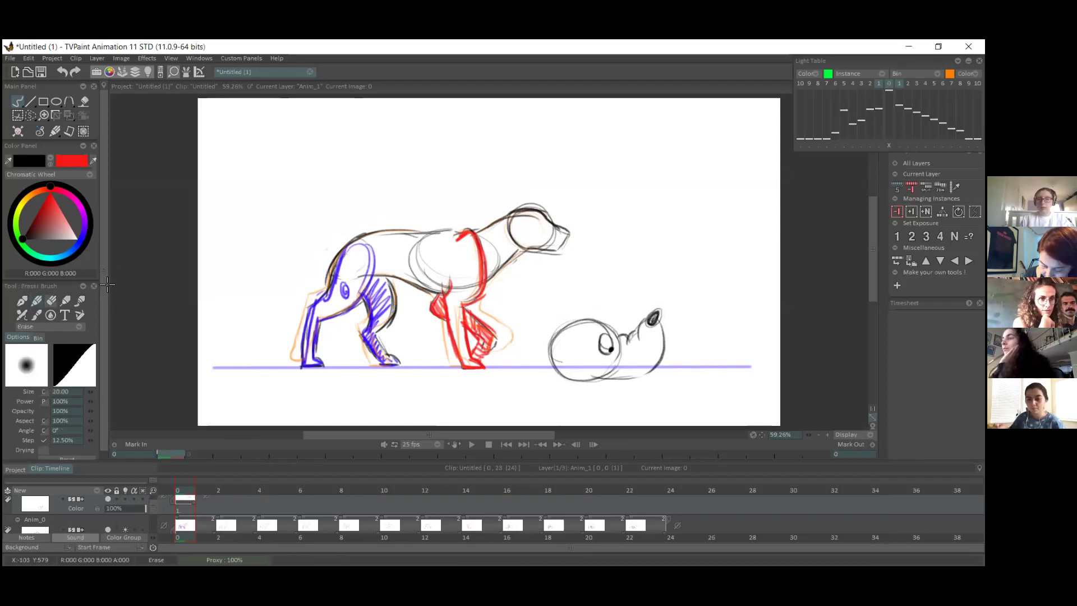
mouse_move(607, 342)
mouse_down()
mouse_move(601, 371)
mouse_move(577, 365)
mouse_move(584, 391)
mouse_move(568, 384)
mouse_move(647, 374)
mouse_up()
click(37, 301)
key(ctrl+z)
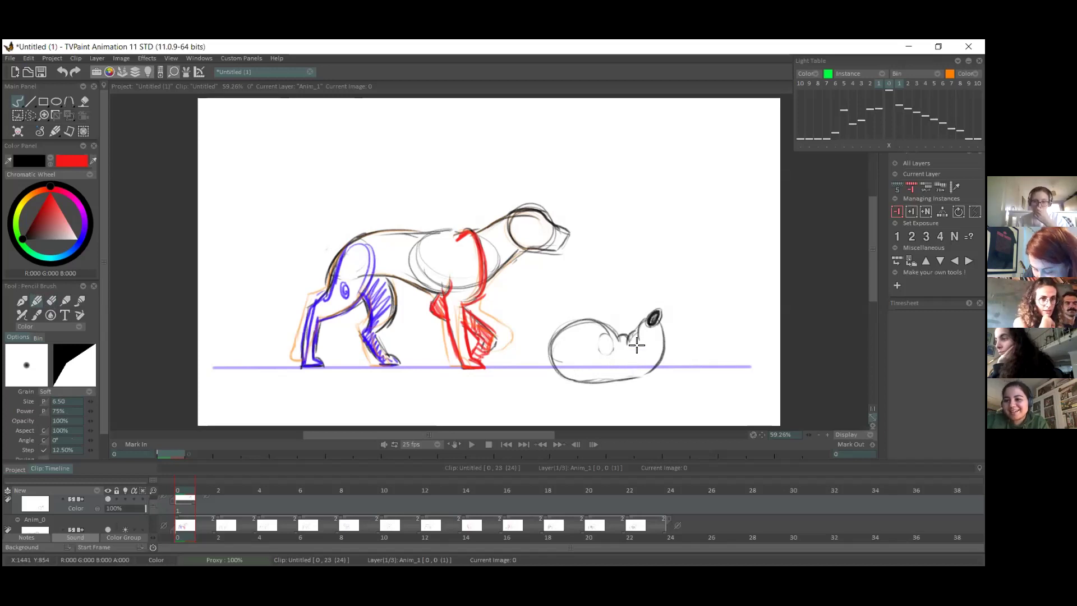
drag(612, 345, 612, 356)
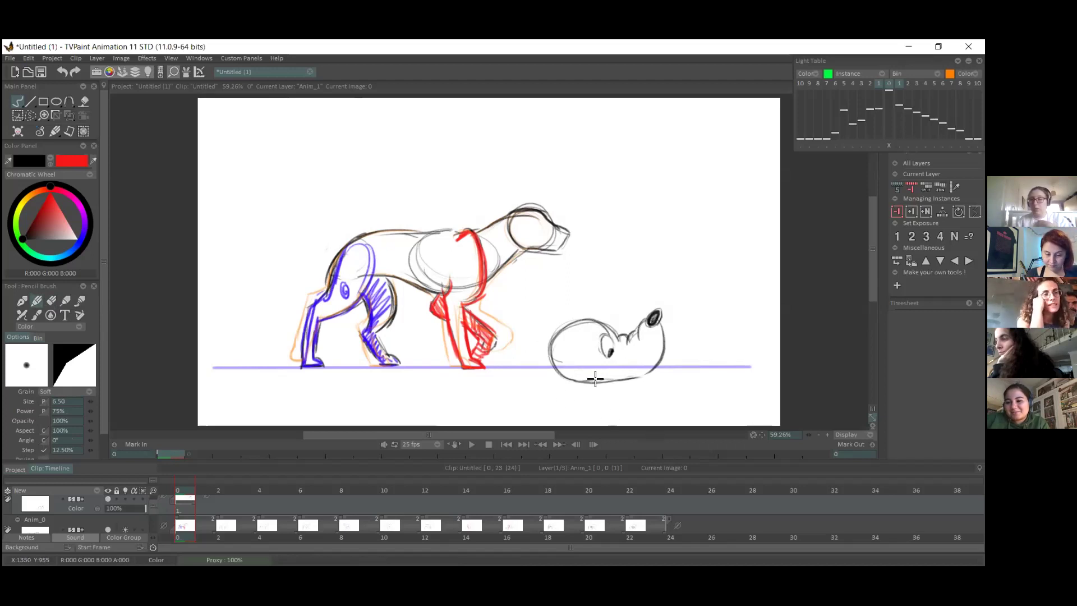
drag(658, 312, 652, 323)
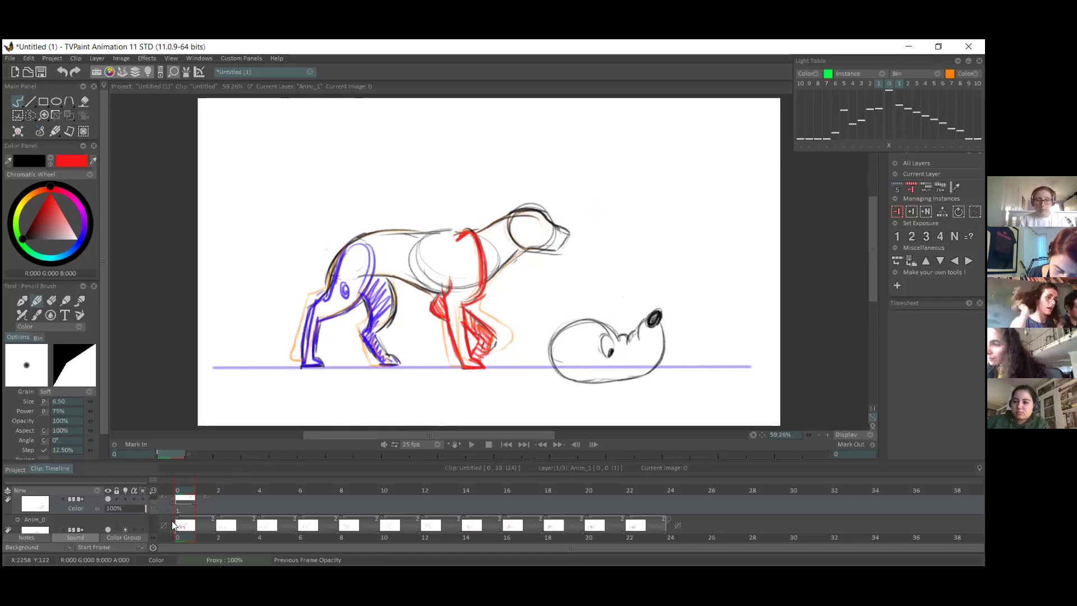
- Extend the Anim_1 layer to four images exposed on twos, and go to its second image
key(ctrl+z)
click(912, 236)
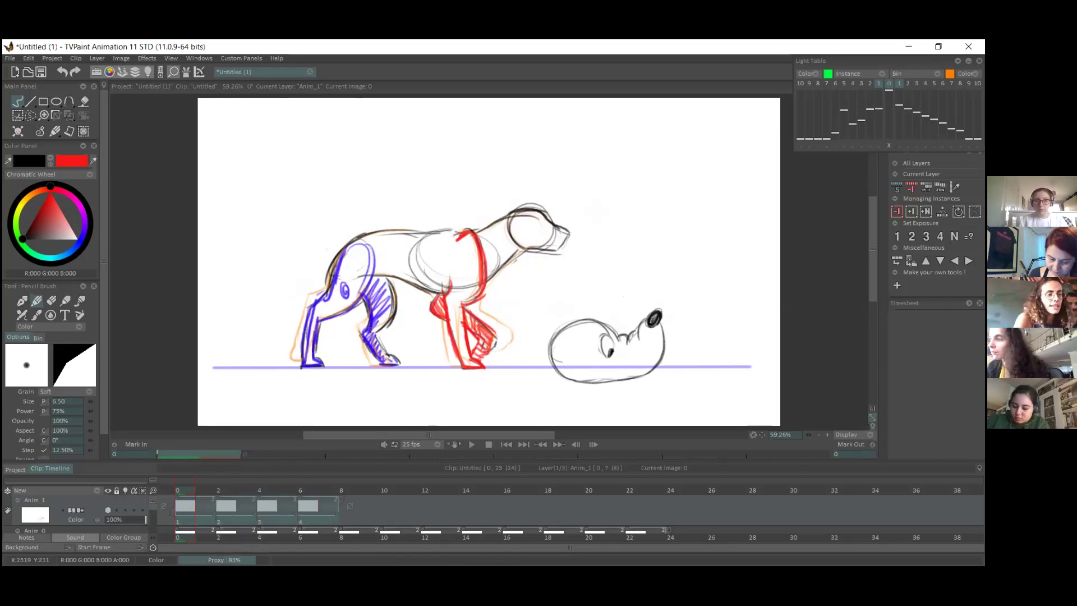
key(Right)
- Turn on the light table for Anim_1 and turn it off for Anim_0
click(125, 509)
drag(153, 502, 155, 514)
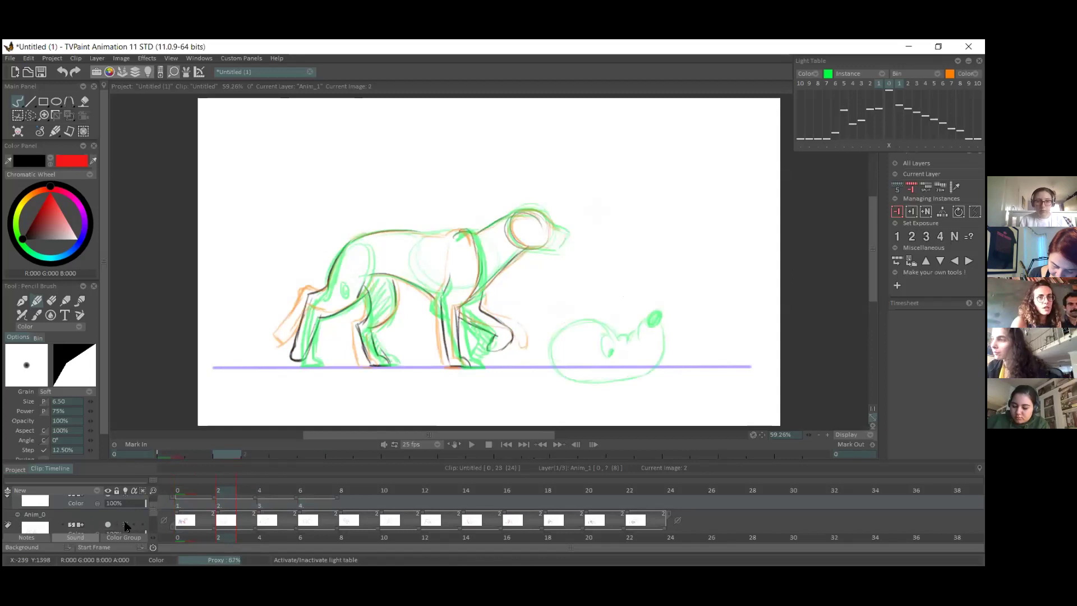
click(125, 524)
click(17, 514)
scroll(160, 498, up, 2)
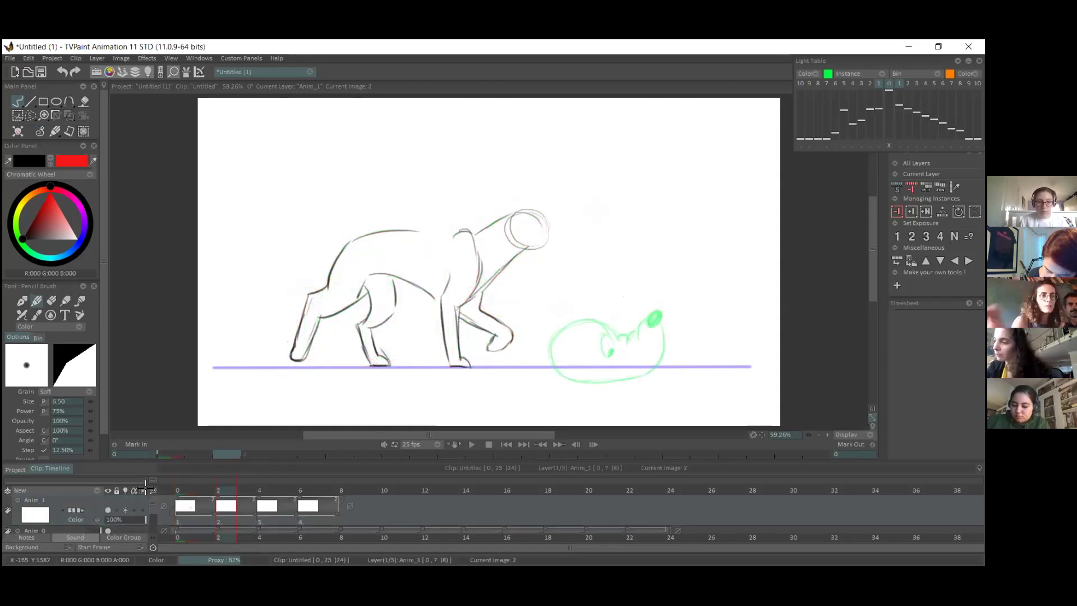
scroll(152, 508, down, 1)
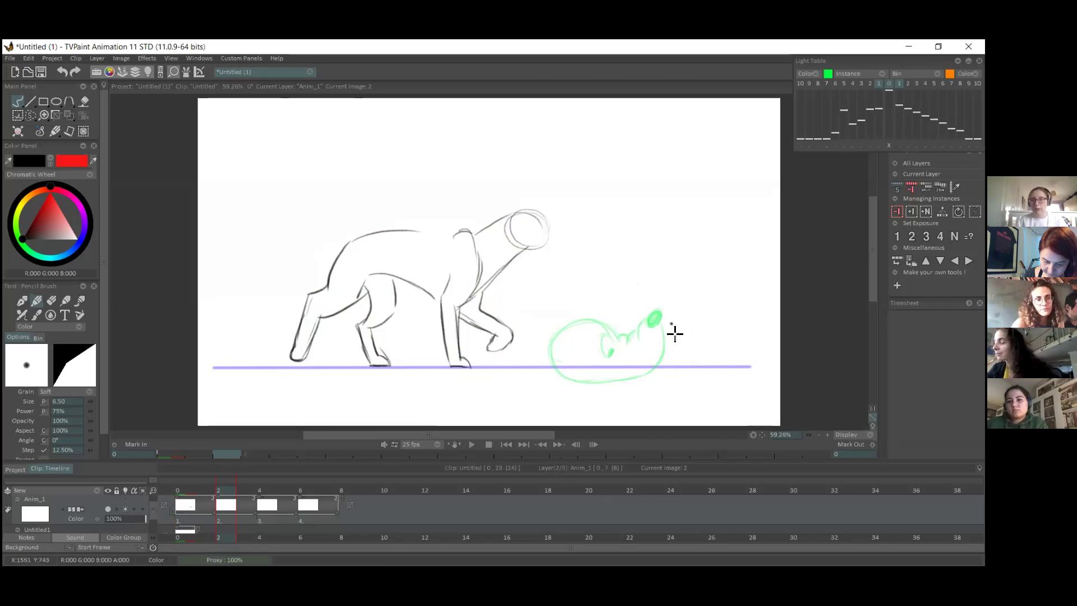
drag(598, 326, 581, 376)
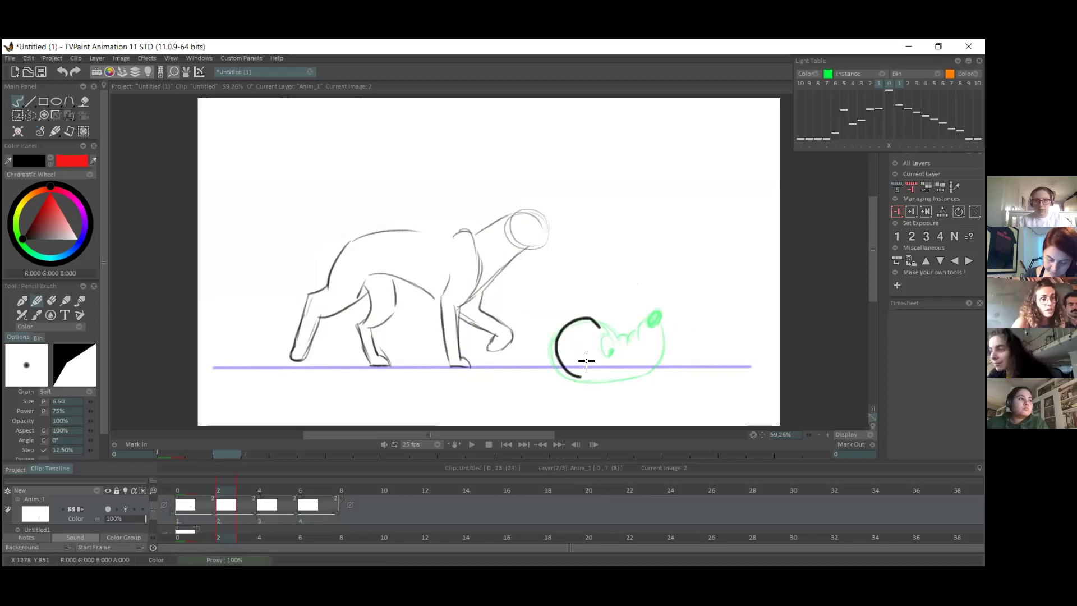
key(ctrl+z)
drag(594, 321, 572, 375)
key(ctrl+z)
- Draw the dog head with a lowered, forward-pointing muzzle, eye, brow and dark nose on the second image of Anim_1
drag(608, 339, 576, 379)
drag(599, 320, 619, 345)
drag(557, 365, 594, 379)
mouse_move(610, 334)
mouse_down()
mouse_move(616, 361)
mouse_move(568, 374)
mouse_move(650, 376)
mouse_up()
drag(620, 340, 643, 332)
mouse_move(643, 376)
mouse_down()
mouse_move(673, 369)
mouse_move(674, 346)
mouse_move(682, 352)
mouse_move(657, 374)
mouse_move(625, 331)
mouse_move(616, 339)
mouse_move(676, 352)
mouse_up()
key(ctrl+z)
key(ctrl+z)
key(ctrl+z)
key(ctrl+z)
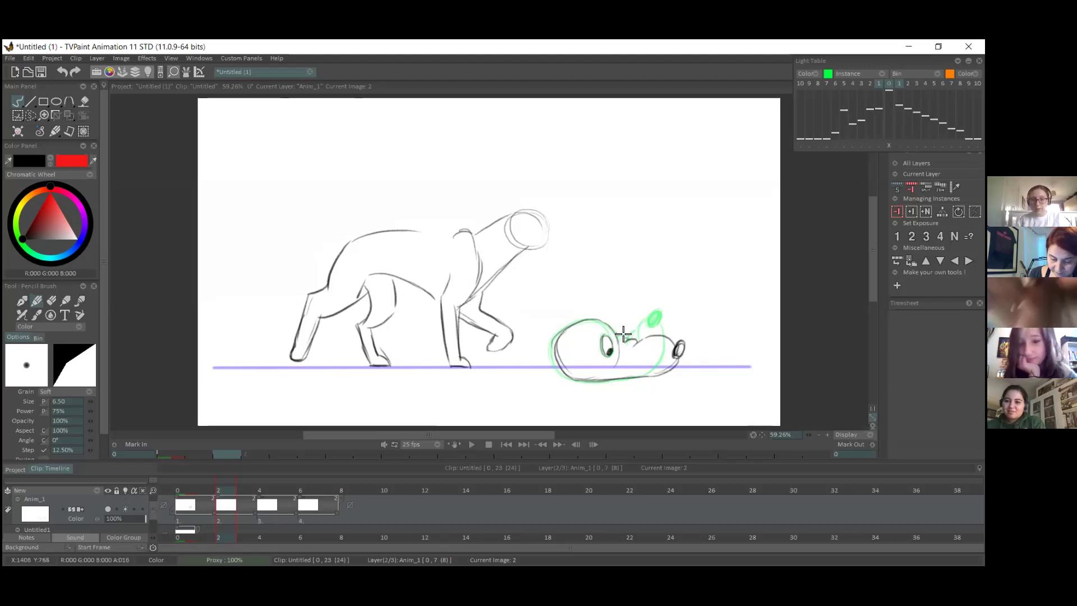
drag(612, 327, 621, 337)
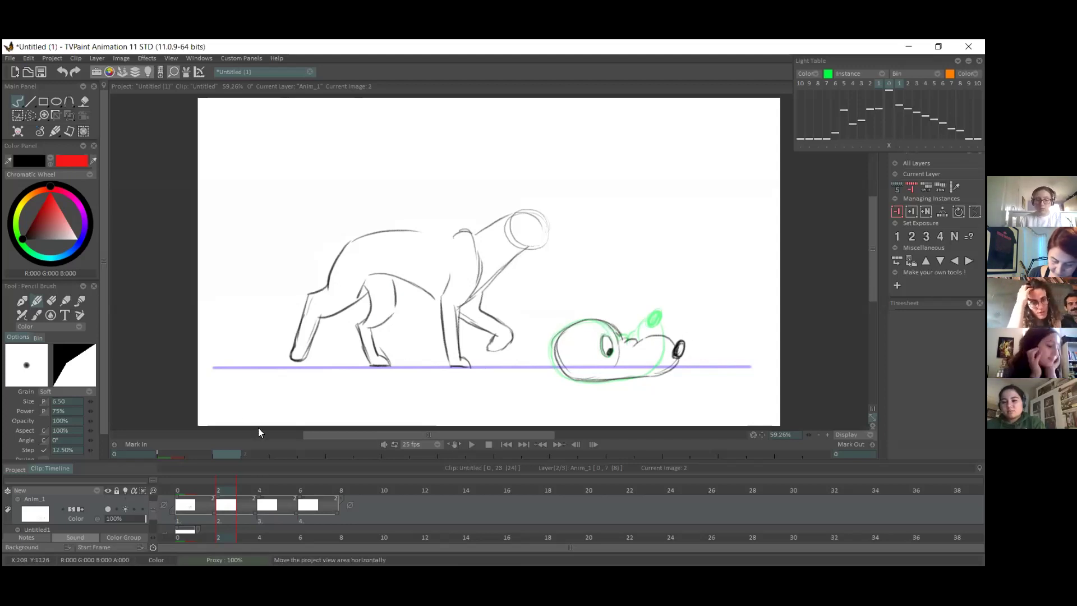
- Hide the Anim_0 layer with the walking dog and return to the Anim_1 layer in the timeline
drag(218, 489, 222, 489)
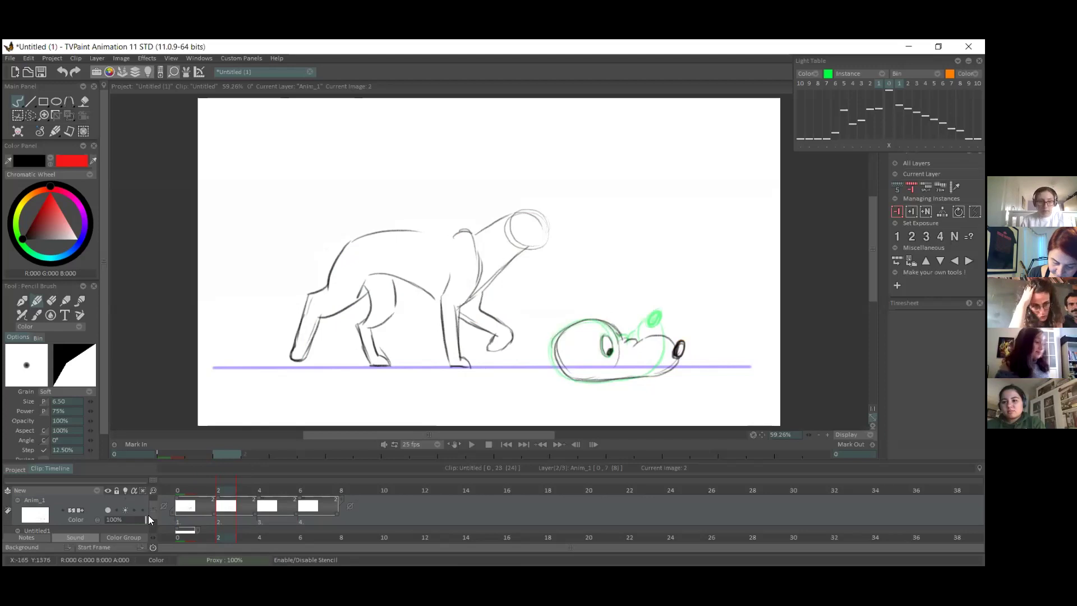
drag(150, 514, 147, 493)
click(109, 500)
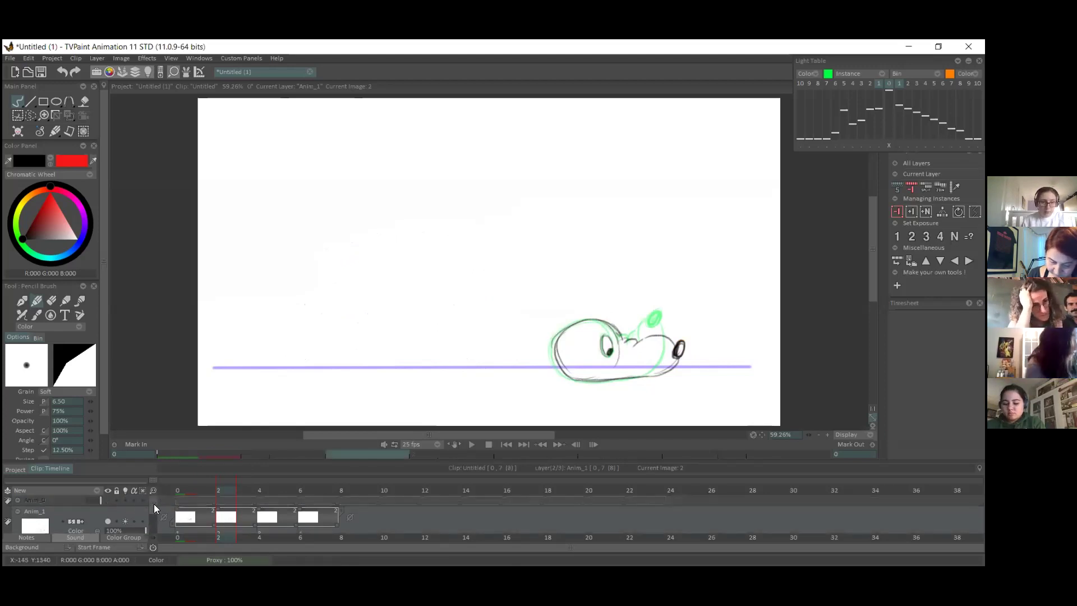
scroll(155, 509, down, 1)
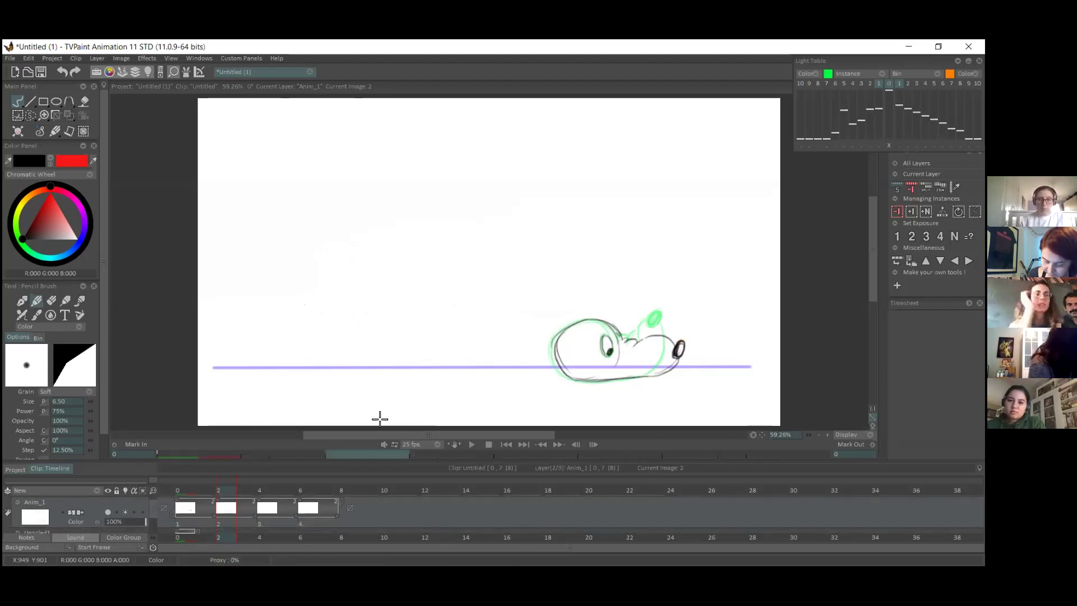
- Add neck lines and two pointed ears to the head on the first image, and write the number 1 below it
click(277, 459)
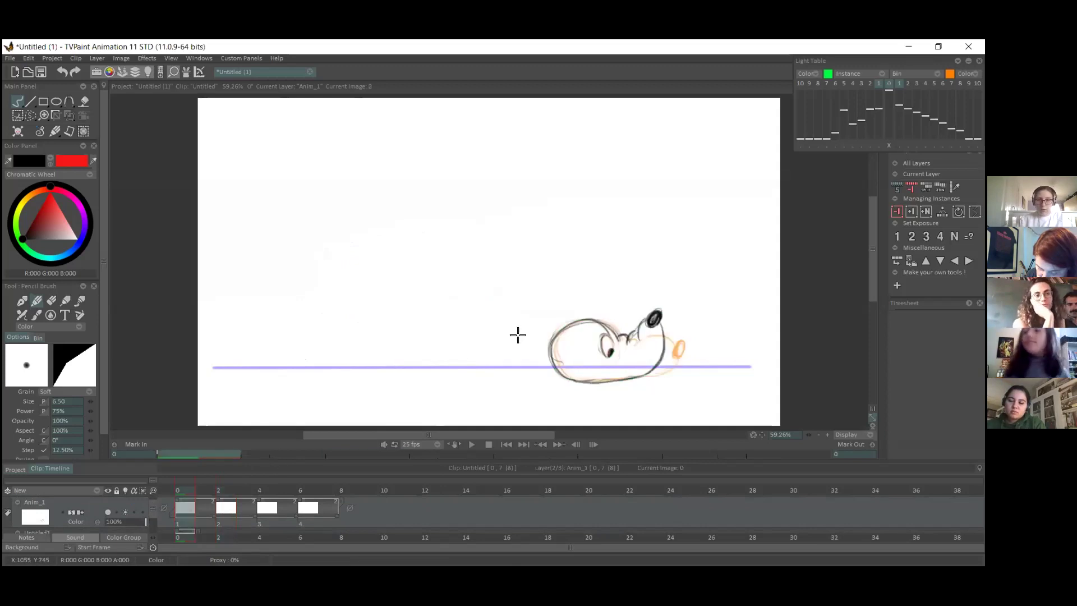
drag(513, 338, 548, 357)
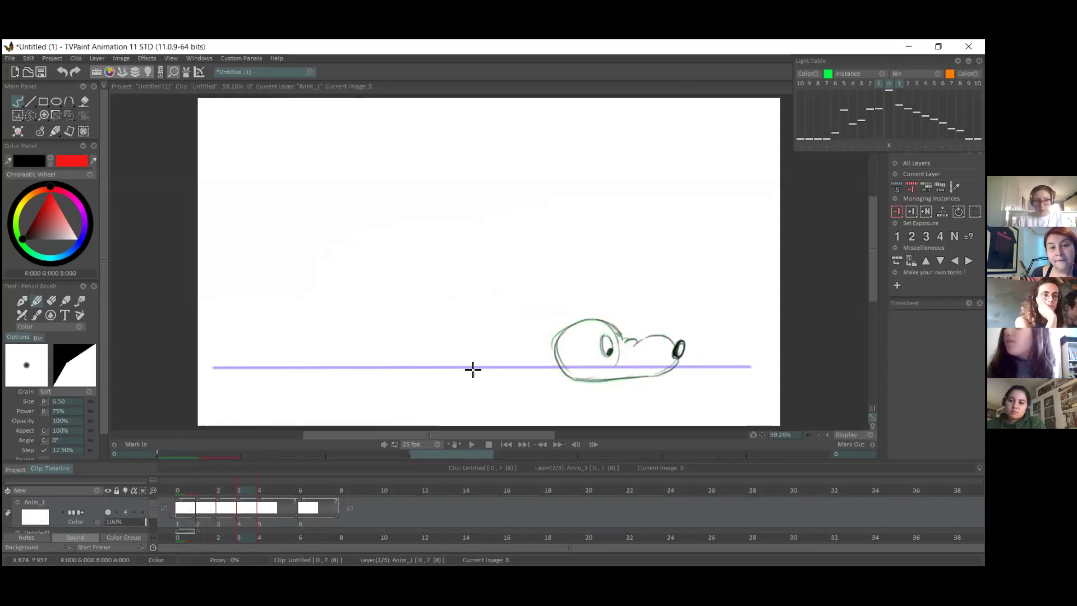
key(ctrl+z)
click(190, 516)
mouse_move(508, 328)
mouse_down()
mouse_move(560, 363)
mouse_move(552, 342)
mouse_up()
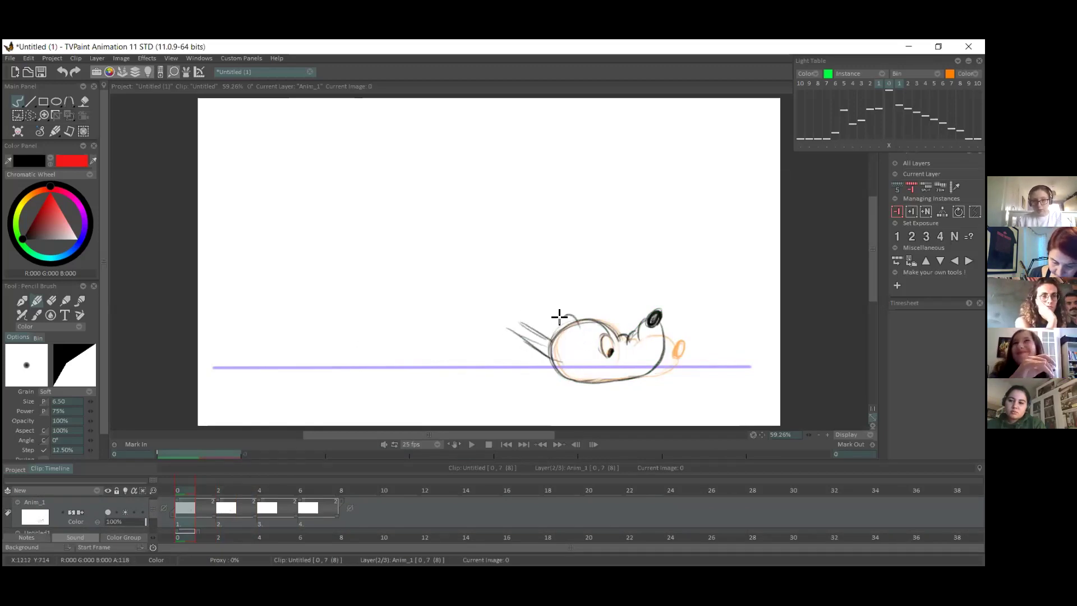
mouse_move(560, 332)
mouse_down()
mouse_move(595, 322)
mouse_move(562, 289)
mouse_move(590, 319)
mouse_up()
key(ctrl+z)
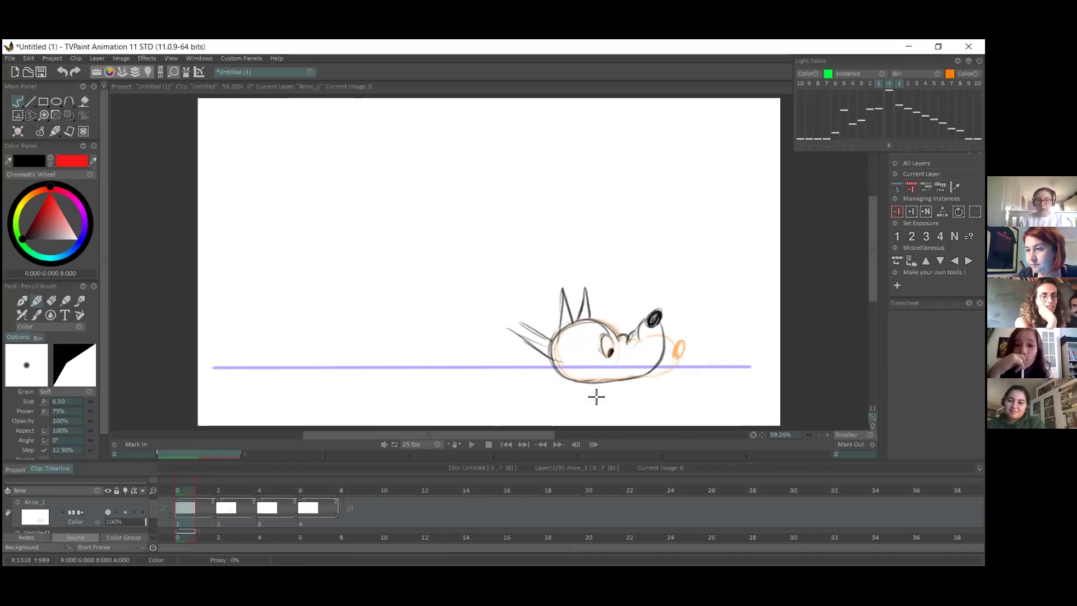
drag(599, 396, 613, 408)
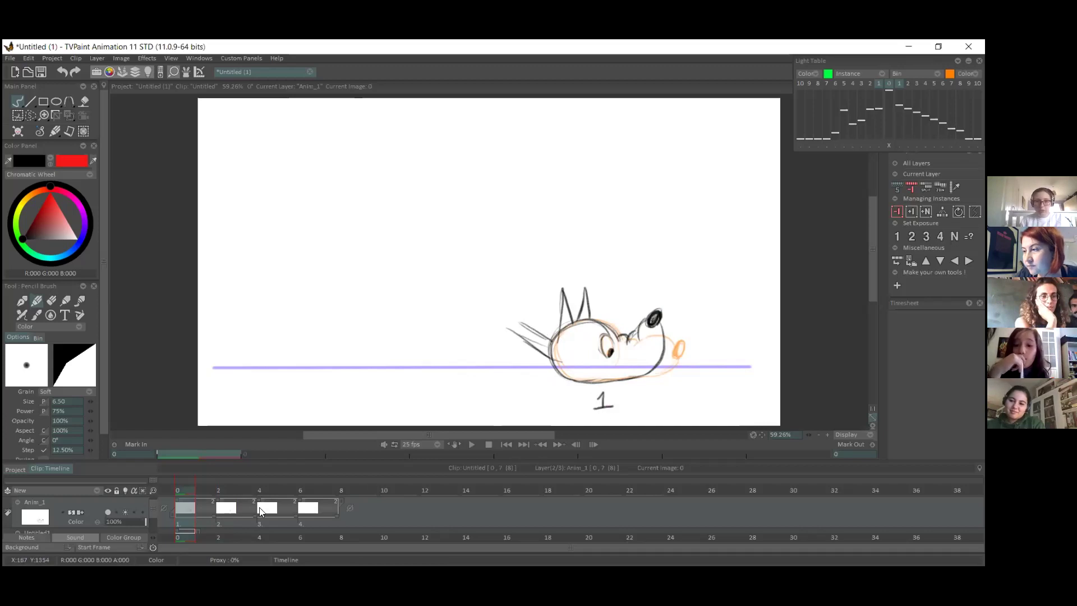
- Add matching neck lines and pointed ears to the head on the second image, and write the number 2 below it
click(230, 522)
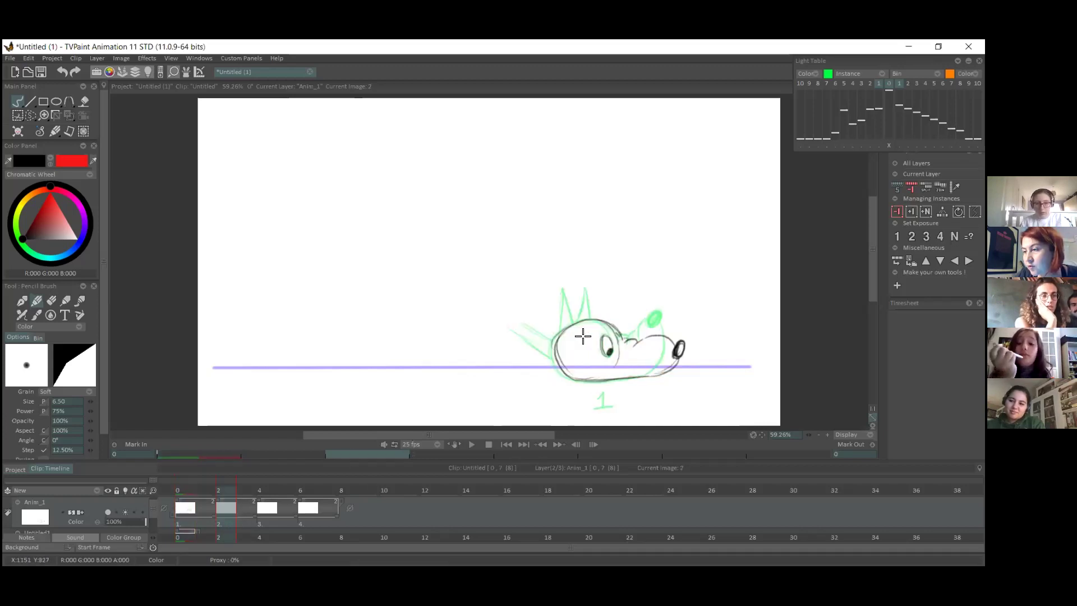
mouse_move(521, 317)
mouse_down()
mouse_move(556, 340)
mouse_move(561, 301)
mouse_move(584, 287)
mouse_move(589, 323)
mouse_up()
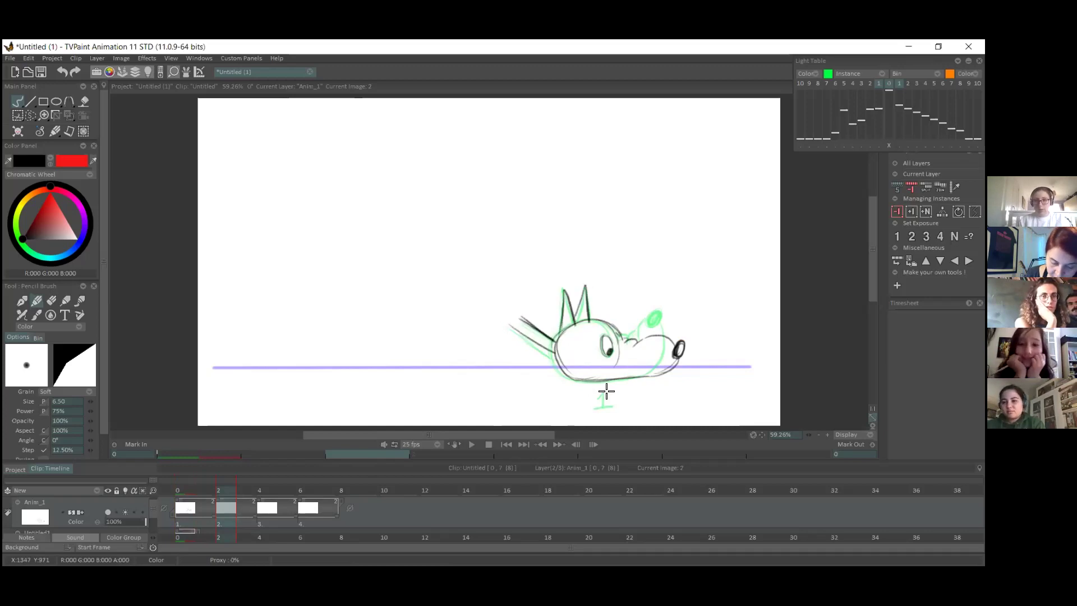
mouse_move(602, 396)
mouse_down()
mouse_move(598, 408)
mouse_move(617, 407)
mouse_up()
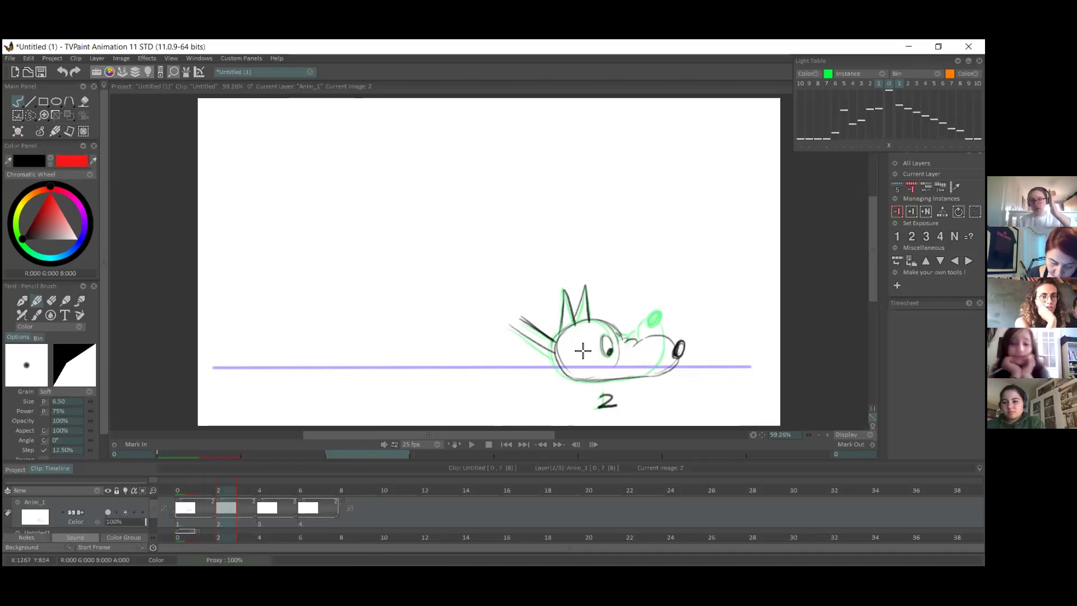
- Paste a copy of the first image after drawing 2, expose it on twos and delete the surplus blank images
click(185, 526)
click(272, 524)
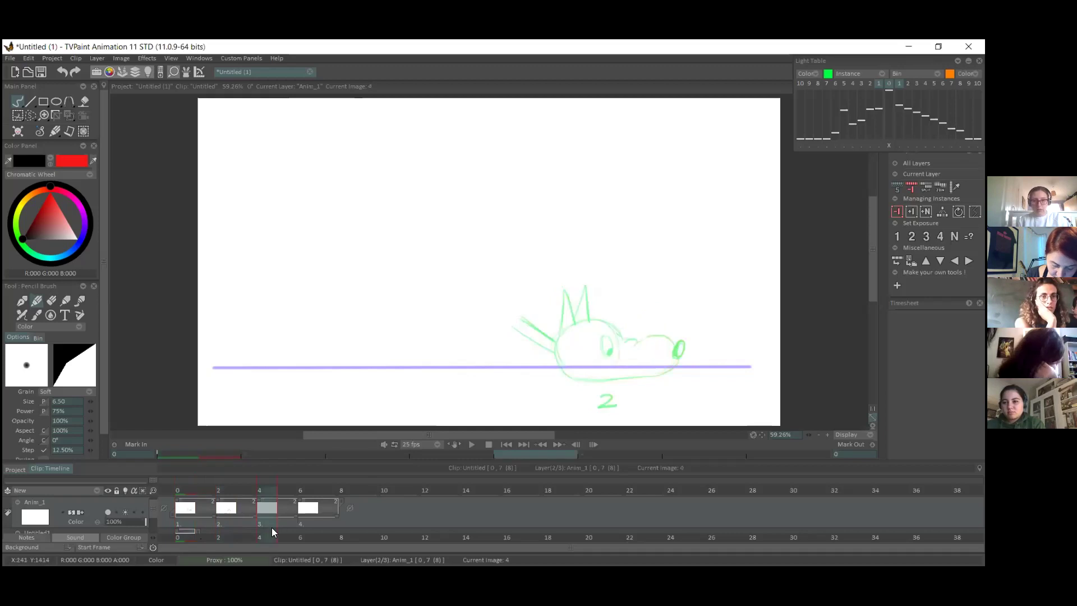
key(ctrl+v)
click(283, 523)
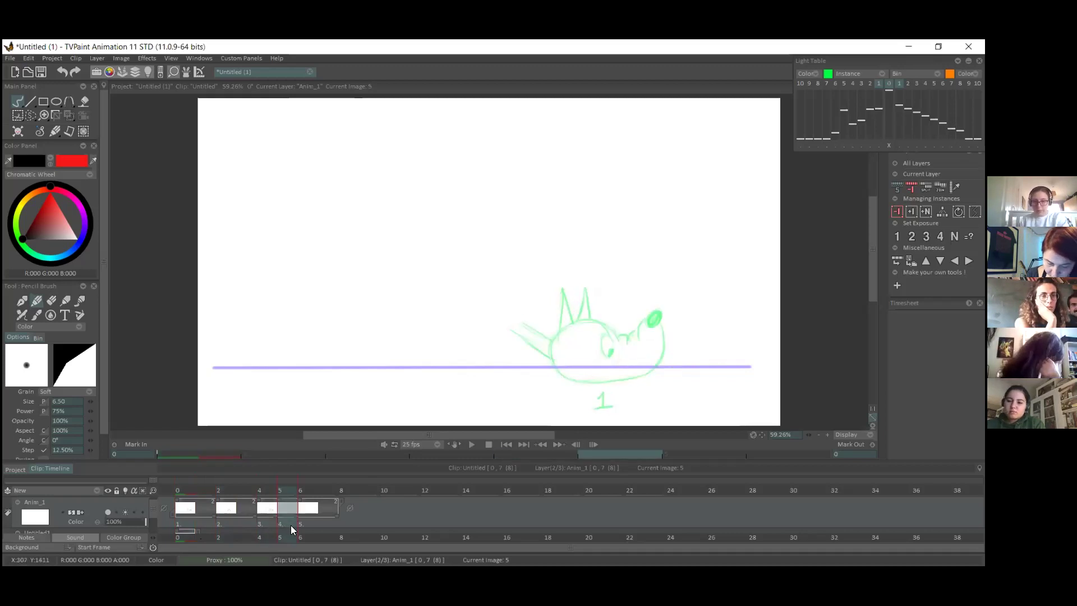
key(Delete)
drag(274, 516, 297, 519)
click(309, 524)
key(Delete)
- Insert a blank image between drawings 1 and 2 and expose it for two frames
click(202, 492)
mouse_move(201, 492)
mouse_down()
mouse_move(278, 491)
mouse_move(209, 490)
mouse_up()
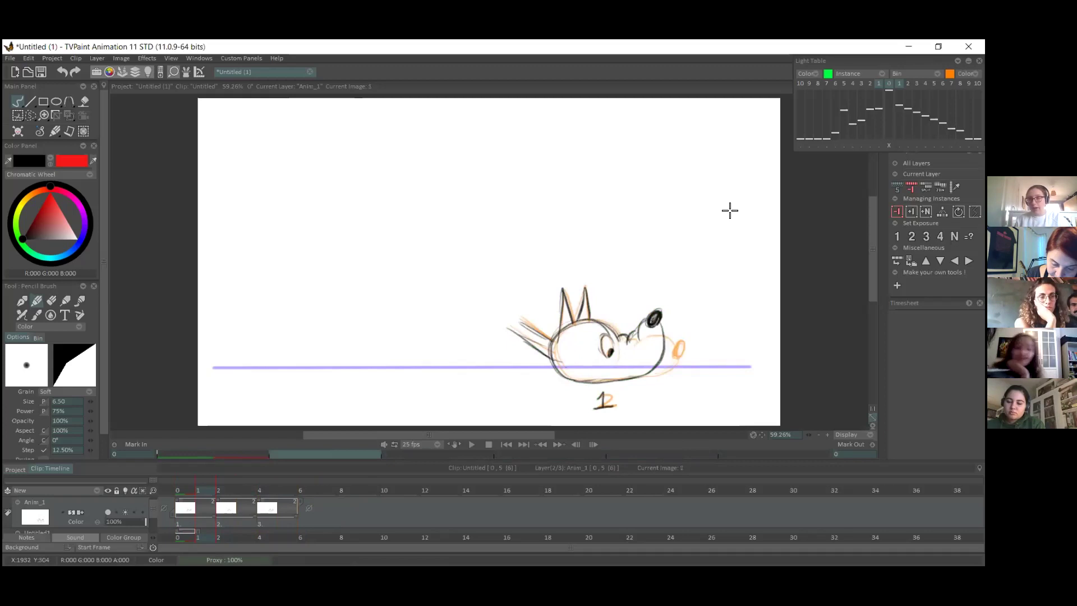
key(Insert)
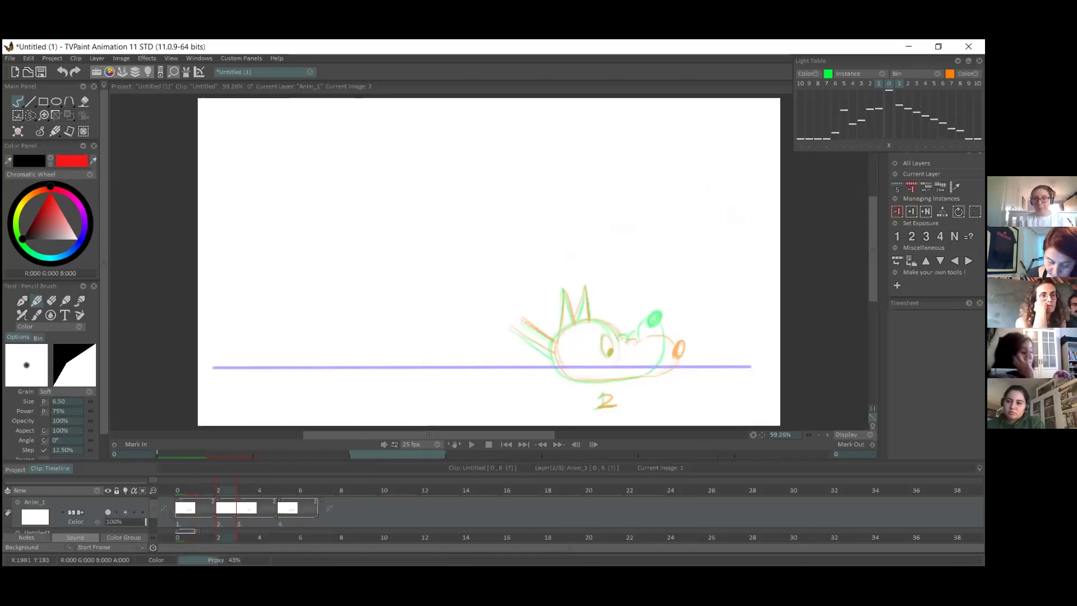
drag(235, 516, 256, 514)
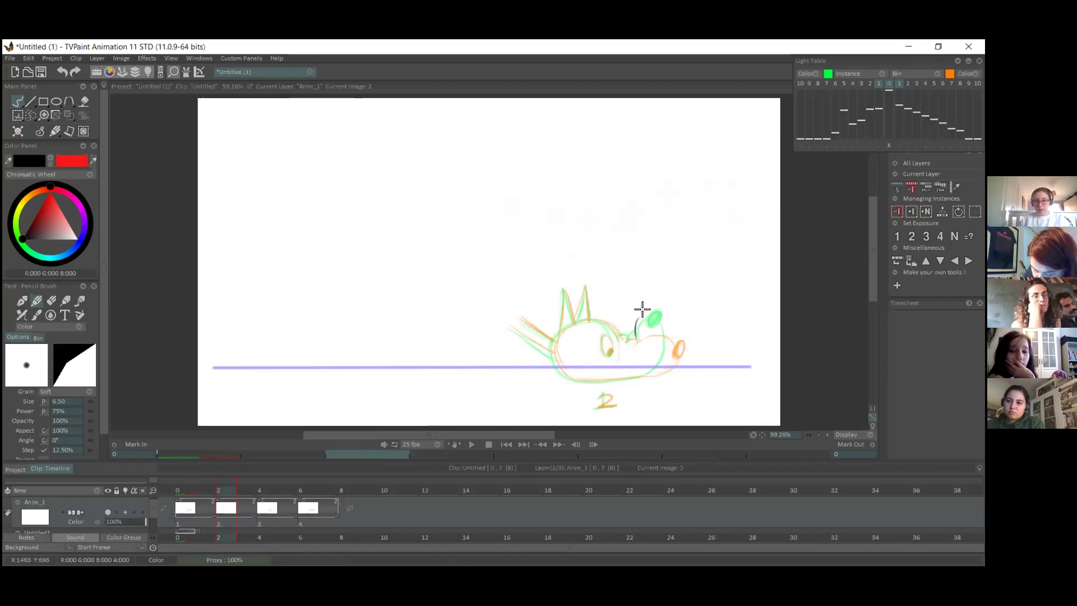
- Draw a head with the nose raised slightly above drawing 1, including muzzle, ears, eye, jaw and neck, on the new second image
mouse_move(636, 334)
mouse_down()
mouse_move(646, 307)
mouse_move(638, 317)
mouse_move(652, 309)
mouse_move(662, 354)
mouse_move(622, 329)
mouse_up()
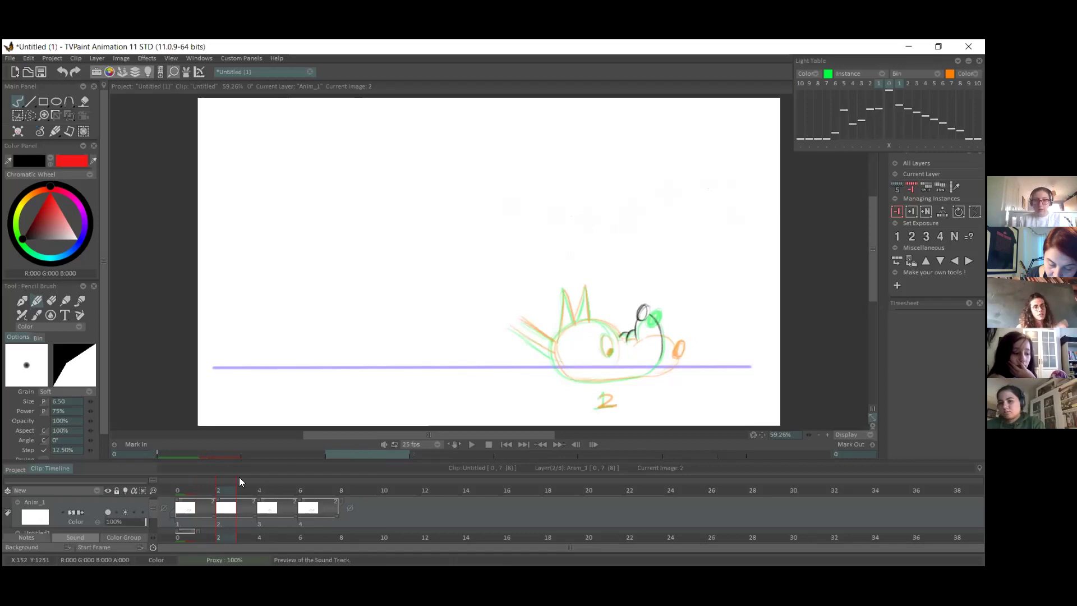
mouse_move(557, 294)
mouse_down()
mouse_move(560, 335)
mouse_move(566, 292)
mouse_move(593, 313)
mouse_move(602, 338)
mouse_up()
key(Left)
key(Right)
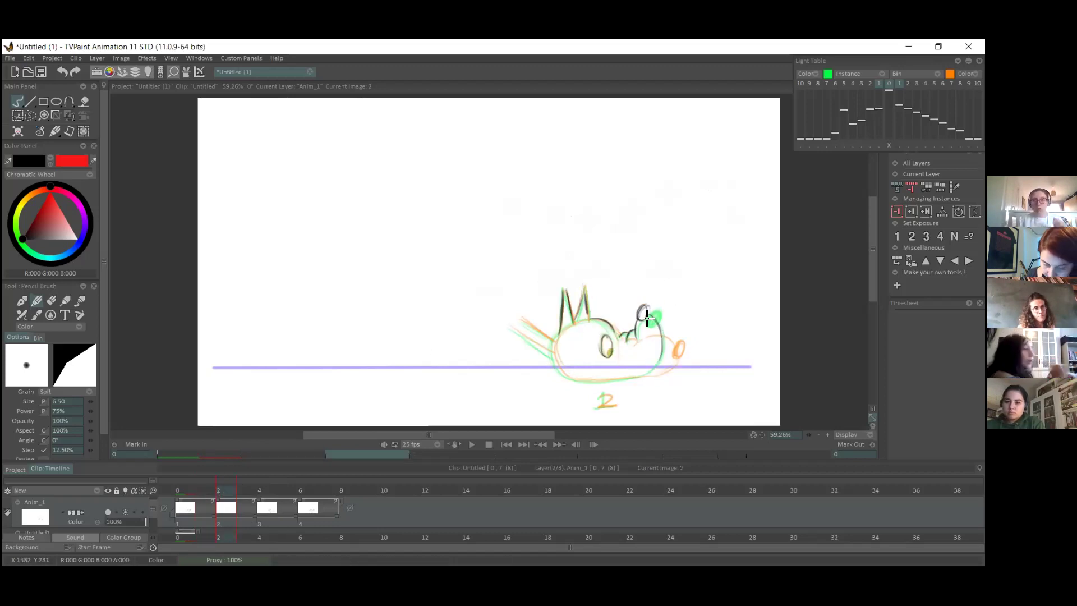
mouse_move(562, 372)
mouse_down()
mouse_move(595, 363)
mouse_move(616, 380)
mouse_up()
mouse_move(585, 381)
mouse_down()
mouse_move(664, 362)
mouse_move(607, 354)
mouse_up()
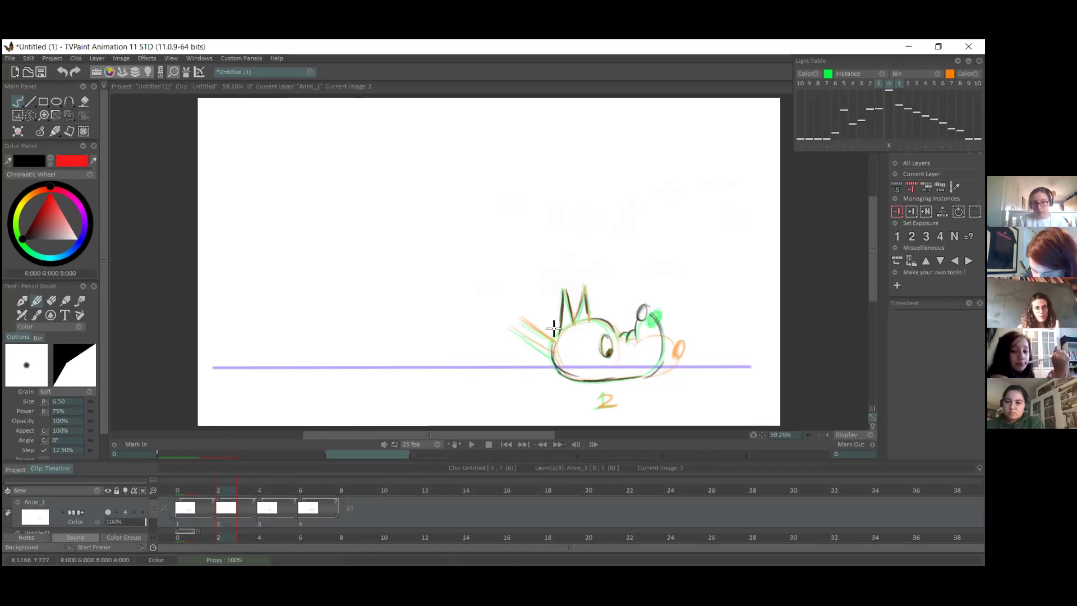
mouse_move(508, 323)
mouse_down()
mouse_move(553, 355)
mouse_move(561, 341)
mouse_up()
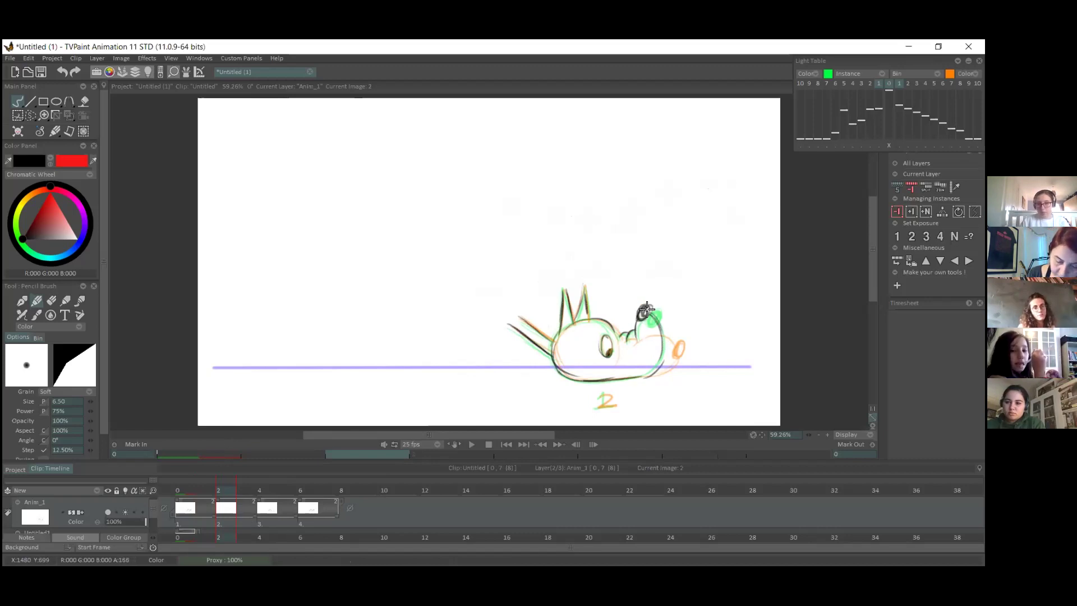
key(ctrl+z)
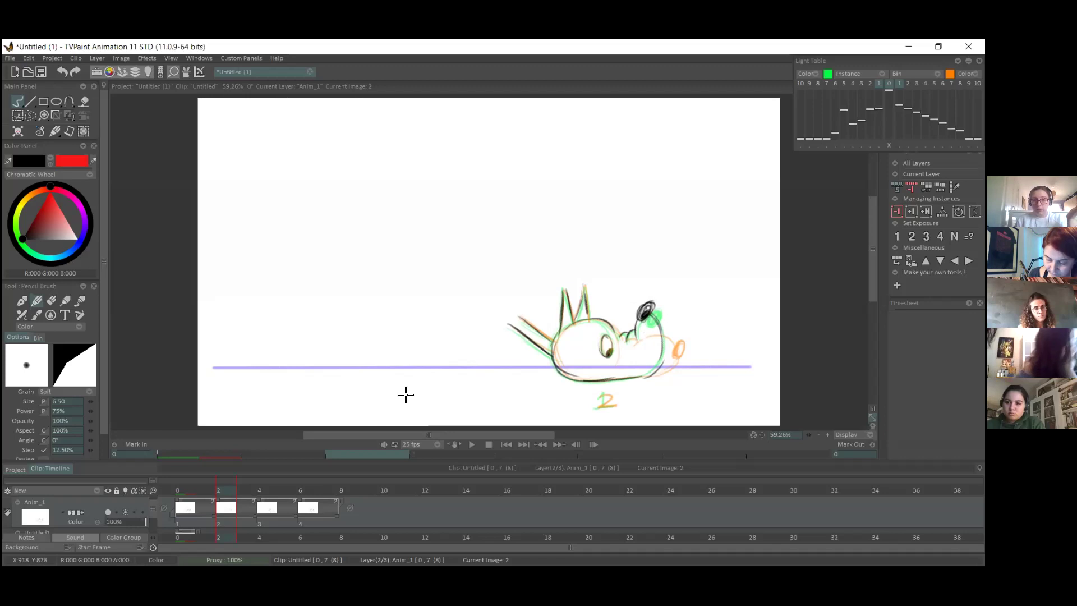
- Insert two blank images exposed on twos after the second image, and enable the second following image in the light table
click(249, 521)
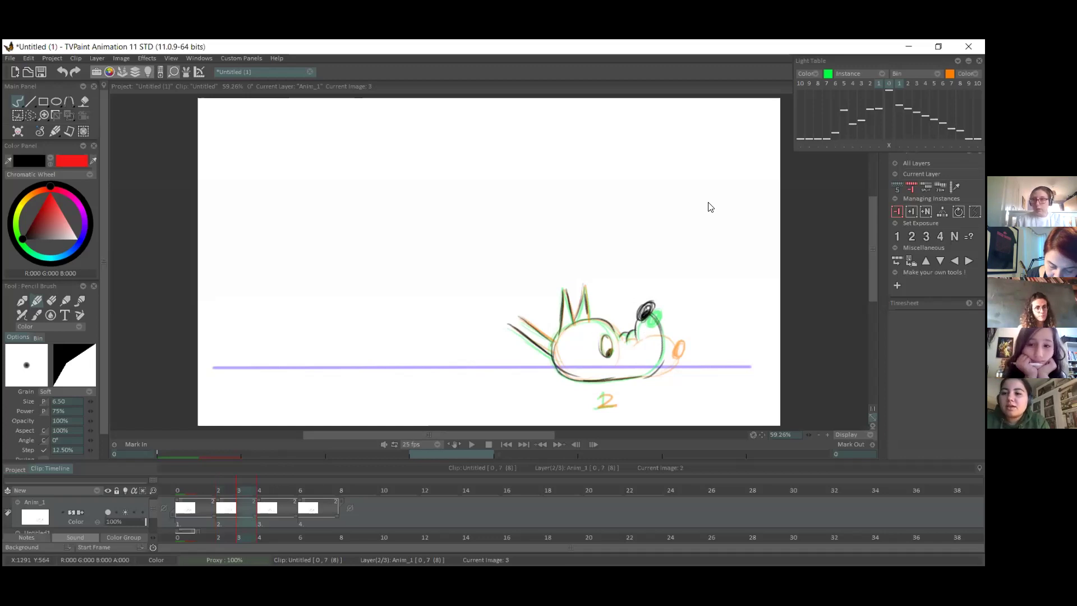
key(ctrl+z)
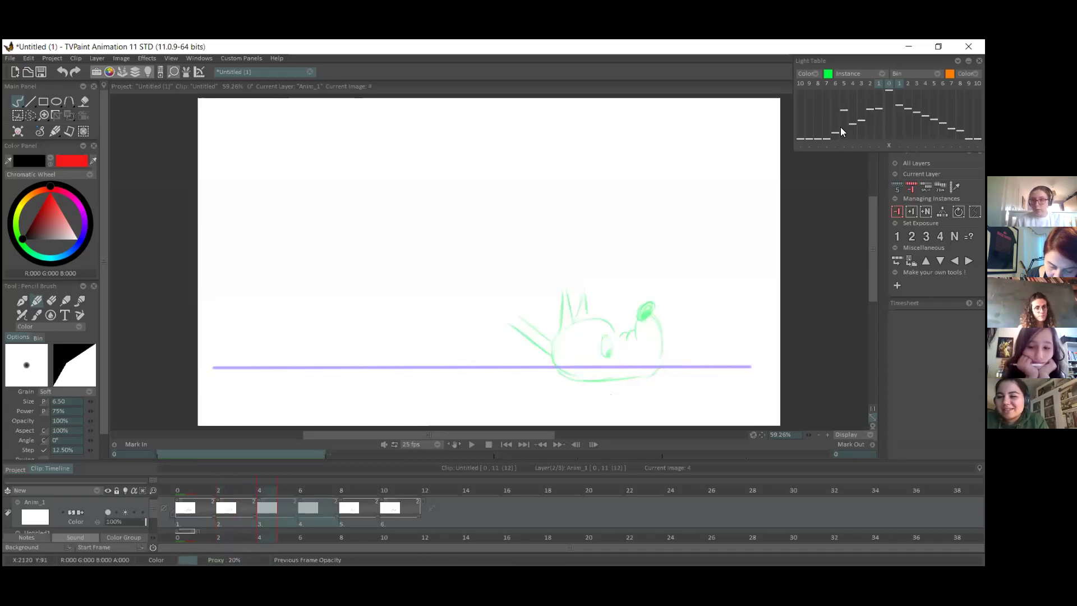
click(263, 520)
click(907, 83)
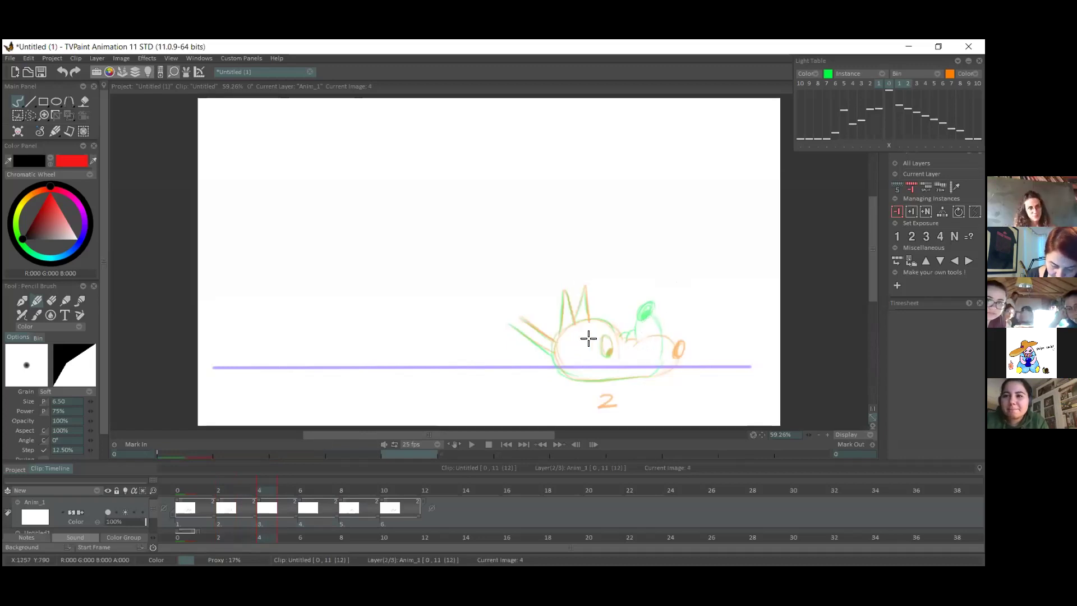
- Draw the round skull, eye, raised nose and curved muzzle on the third image, checking the first image for reference
mouse_move(599, 327)
mouse_down()
mouse_move(601, 379)
mouse_move(567, 333)
mouse_move(560, 338)
mouse_move(604, 338)
mouse_move(620, 354)
mouse_up()
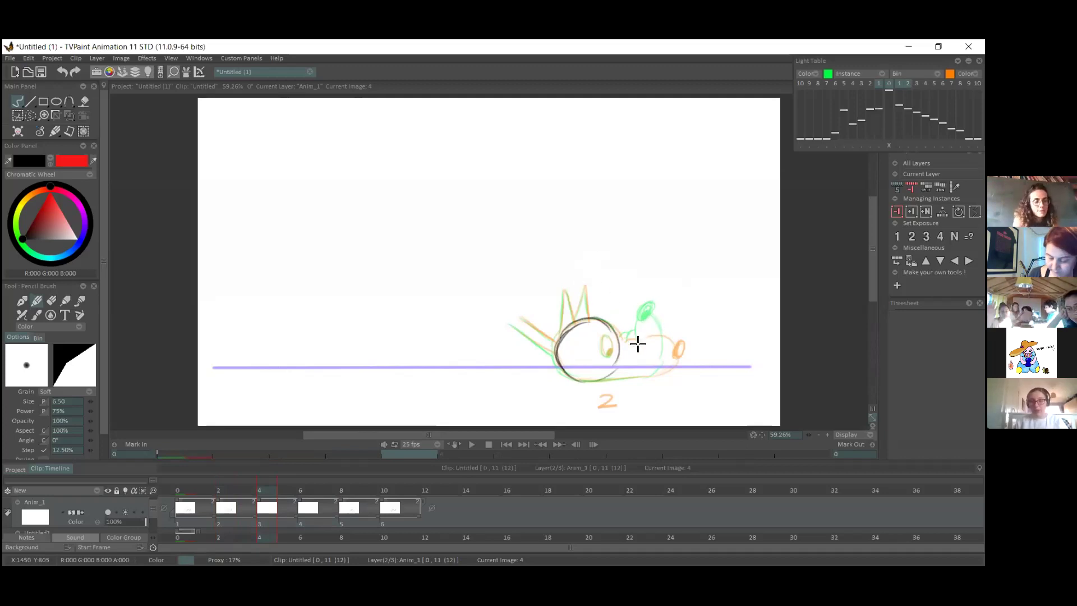
click(189, 521)
drag(625, 339, 640, 355)
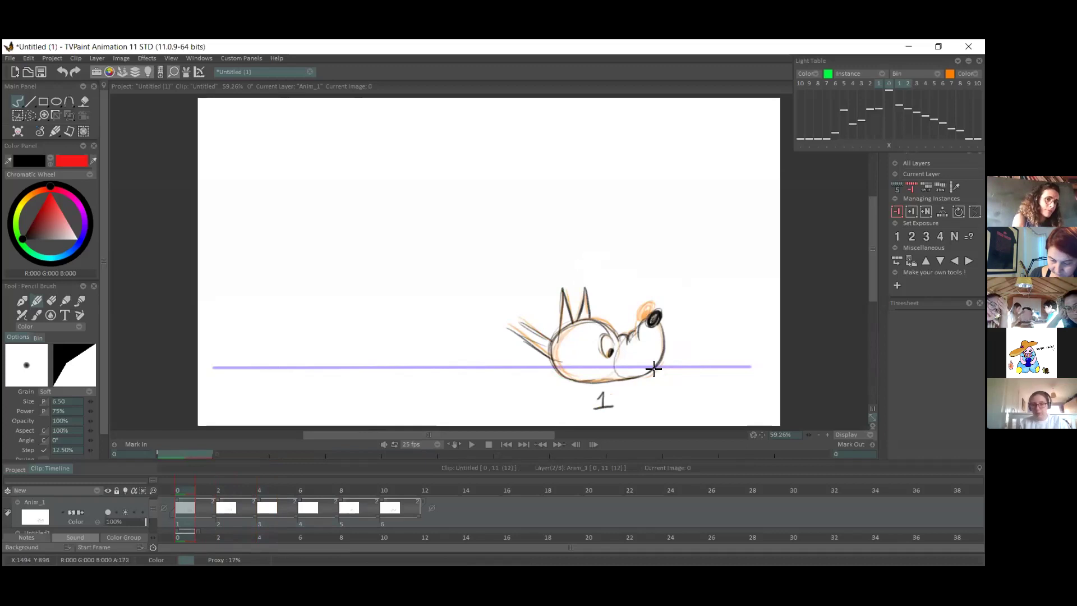
mouse_move(665, 308)
mouse_down()
mouse_move(645, 321)
mouse_move(648, 311)
mouse_move(662, 327)
mouse_up()
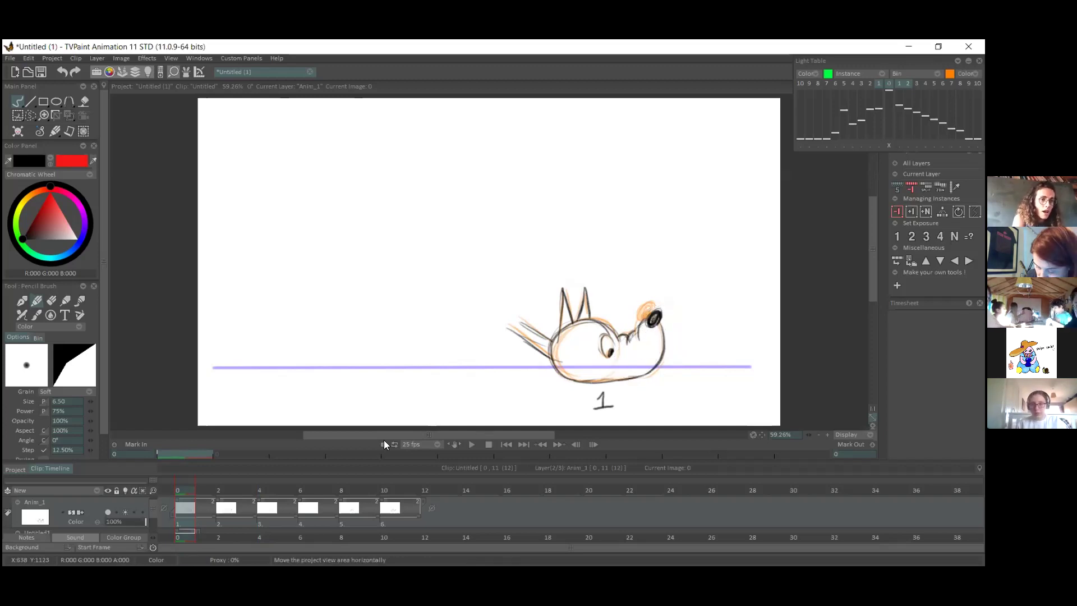
click(229, 521)
click(267, 510)
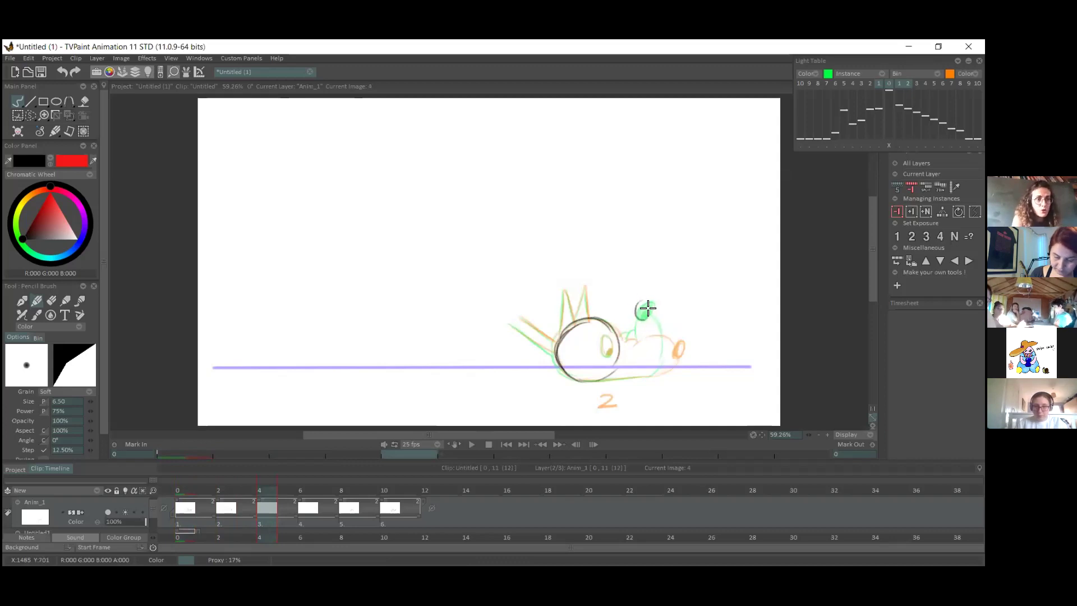
mouse_move(643, 299)
mouse_down()
mouse_move(640, 336)
mouse_move(657, 328)
mouse_move(602, 342)
mouse_move(650, 366)
mouse_up()
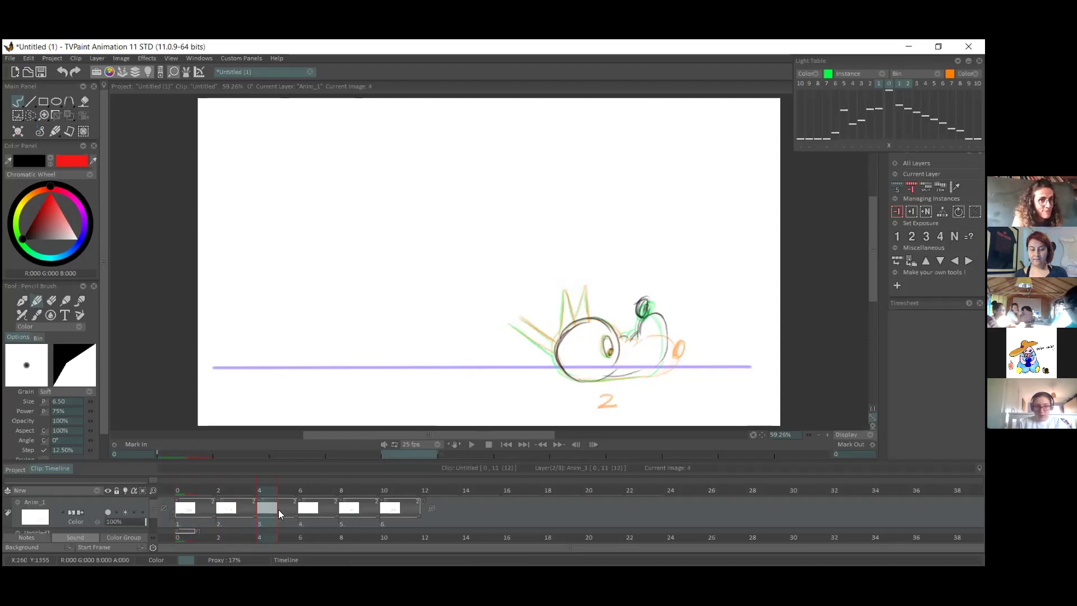
- Draw the raised nose and curved muzzle on the fourth image, farther forward than on the third image
click(304, 520)
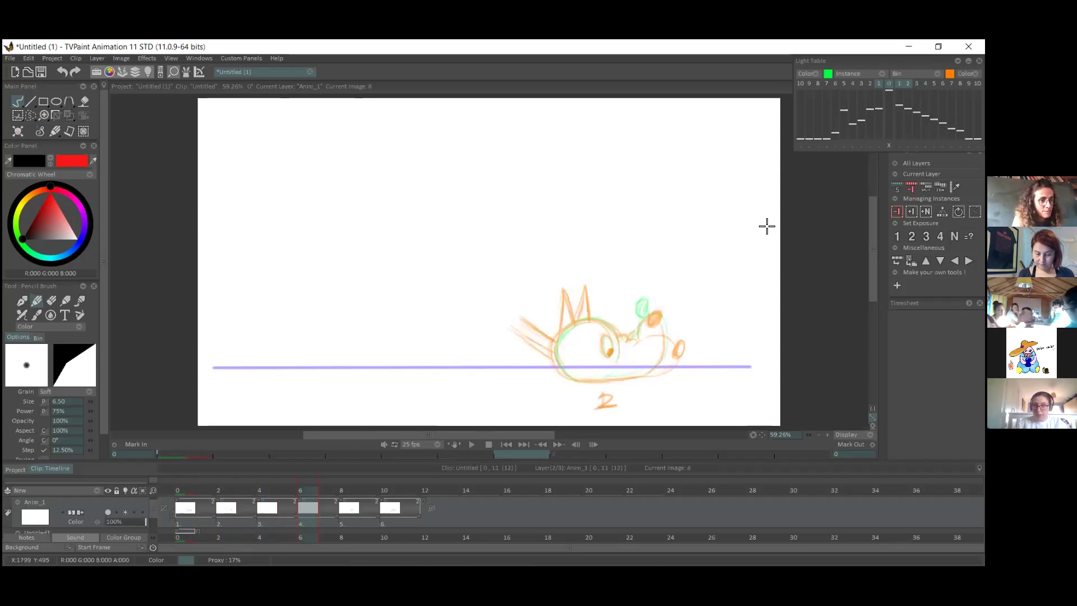
drag(638, 340, 661, 315)
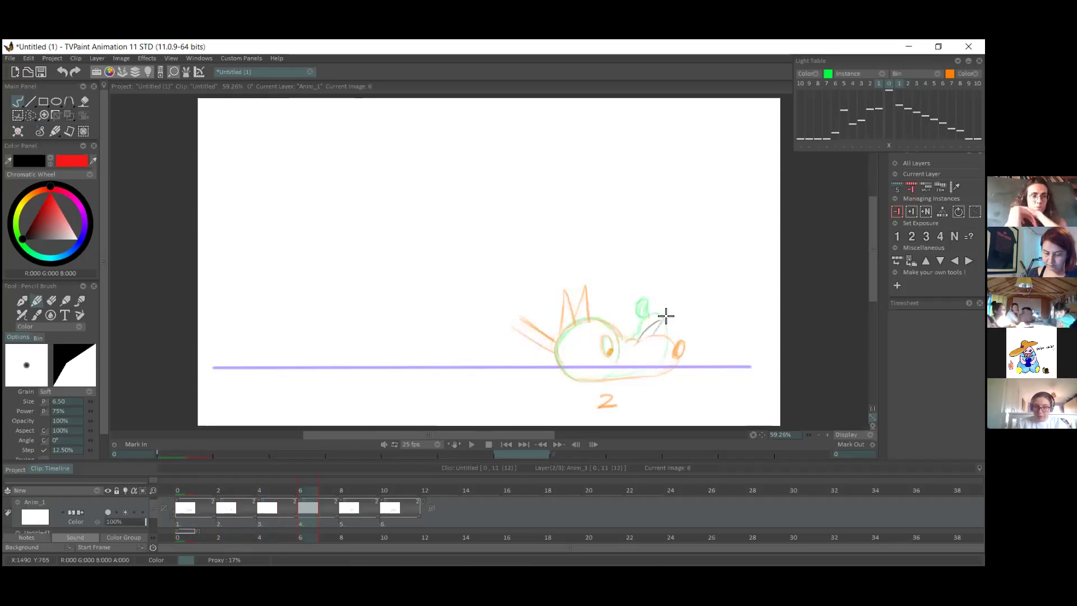
key(ctrl+z)
mouse_move(664, 320)
mouse_down()
mouse_move(626, 342)
mouse_move(678, 342)
mouse_up()
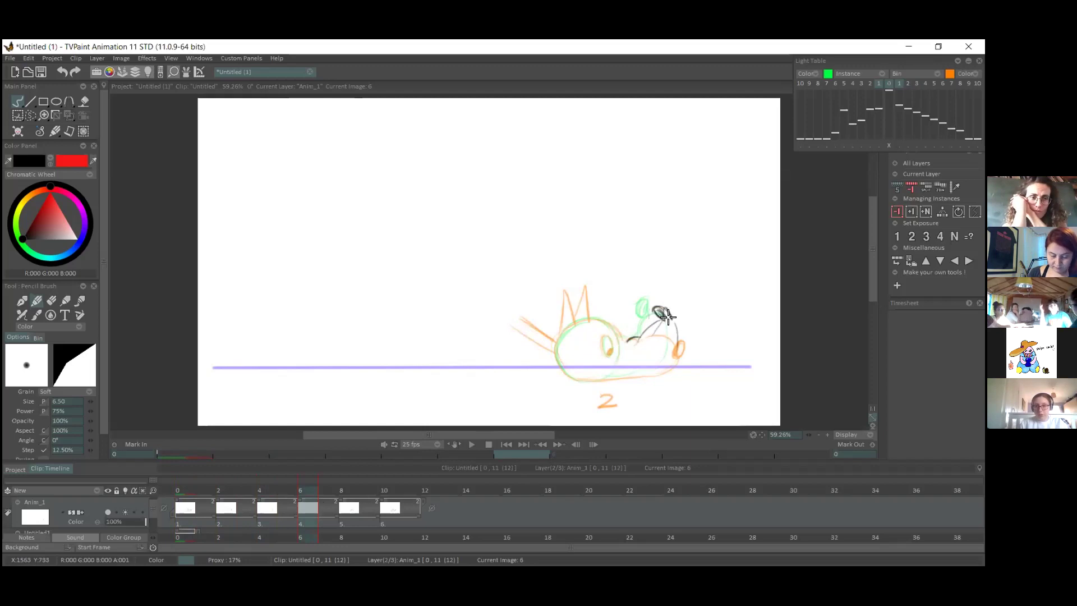
click(216, 487)
mouse_move(216, 486)
mouse_down()
mouse_move(324, 490)
mouse_move(305, 490)
mouse_up()
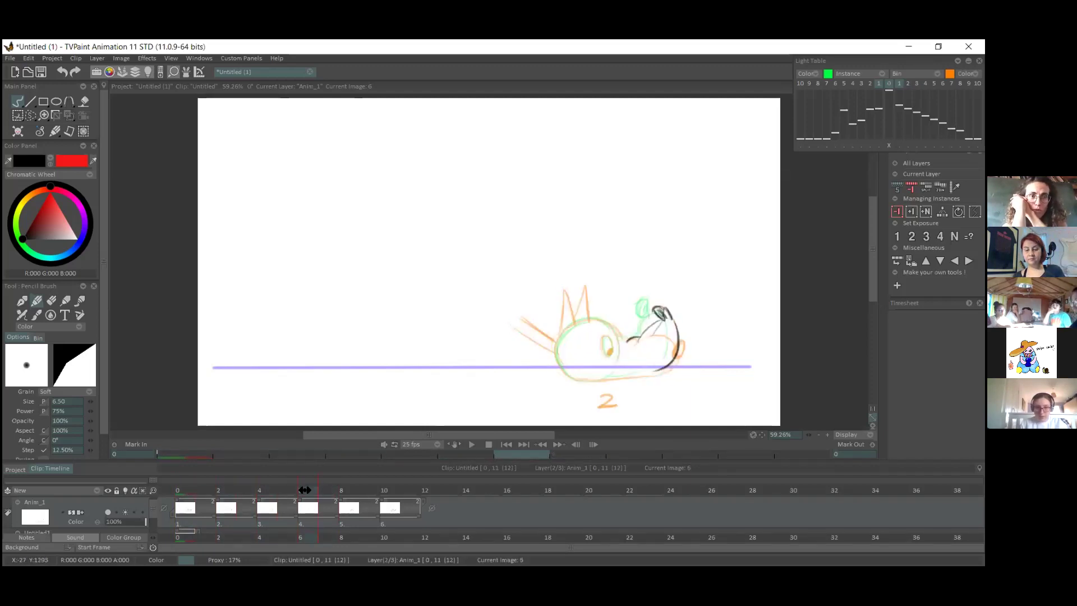
- Add the eye, skull outline, jaw line, pointed ears and neck lines to the fourth image
mouse_move(608, 349)
mouse_down()
mouse_move(598, 342)
mouse_move(609, 355)
mouse_up()
mouse_move(585, 317)
mouse_down()
mouse_move(610, 333)
mouse_move(564, 355)
mouse_move(646, 377)
mouse_move(671, 365)
mouse_move(581, 373)
mouse_move(633, 382)
mouse_up()
key(ctrl+z)
key(ctrl+z)
drag(597, 378, 640, 375)
mouse_move(560, 322)
mouse_down()
mouse_move(566, 290)
mouse_move(561, 300)
mouse_move(588, 290)
mouse_move(589, 319)
mouse_up()
mouse_move(523, 311)
mouse_down()
mouse_move(558, 343)
mouse_move(551, 352)
mouse_up()
key(ctrl+z)
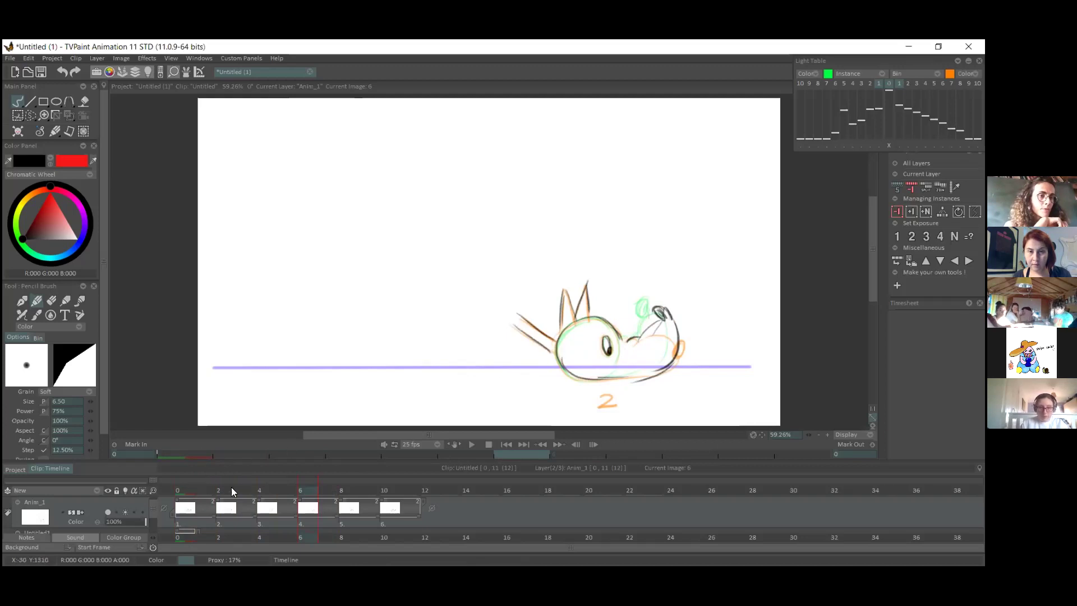
- Scrub through the drawings to check the motion, and insert a blank image exposed for two frames after the fourth image
drag(193, 491, 223, 490)
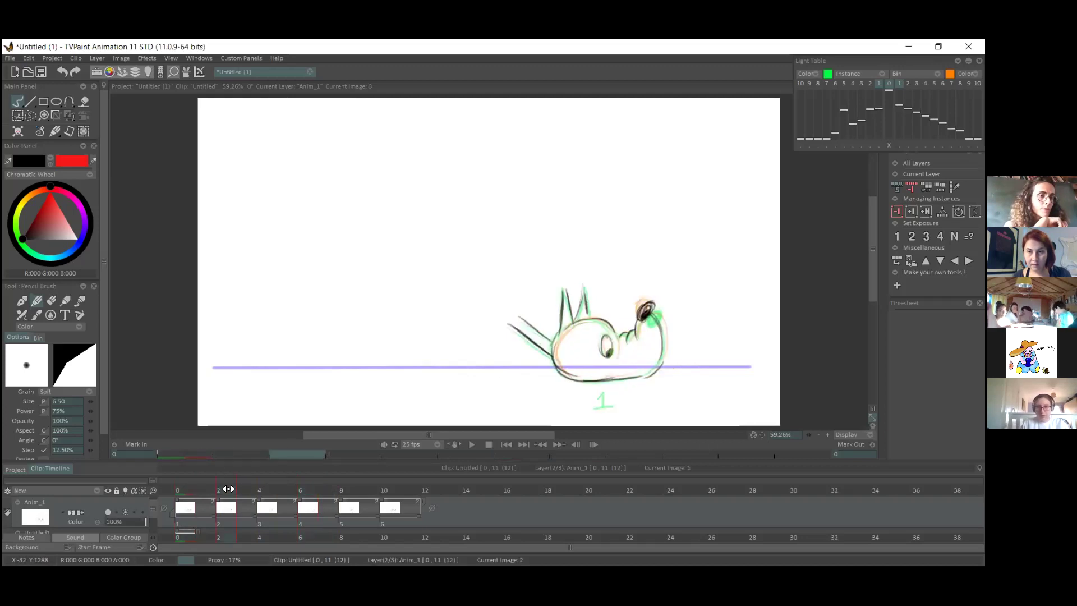
mouse_move(237, 492)
mouse_down()
mouse_move(341, 501)
mouse_move(181, 506)
mouse_move(309, 486)
mouse_up()
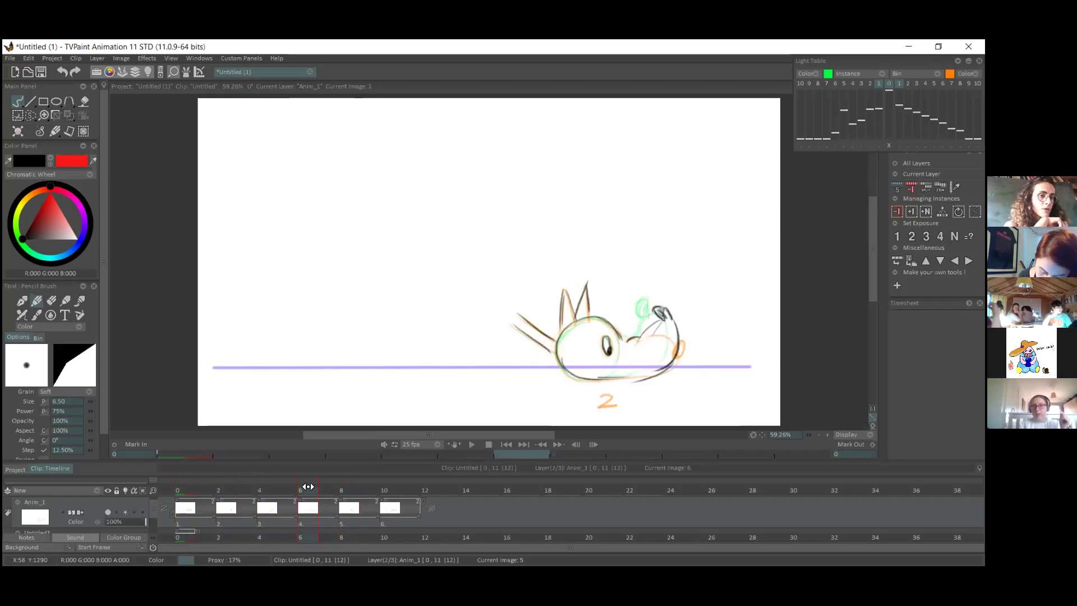
mouse_move(316, 488)
mouse_down()
mouse_move(354, 485)
mouse_move(179, 497)
mouse_move(273, 492)
mouse_up()
mouse_move(330, 492)
mouse_down()
mouse_move(349, 494)
mouse_move(332, 495)
mouse_up()
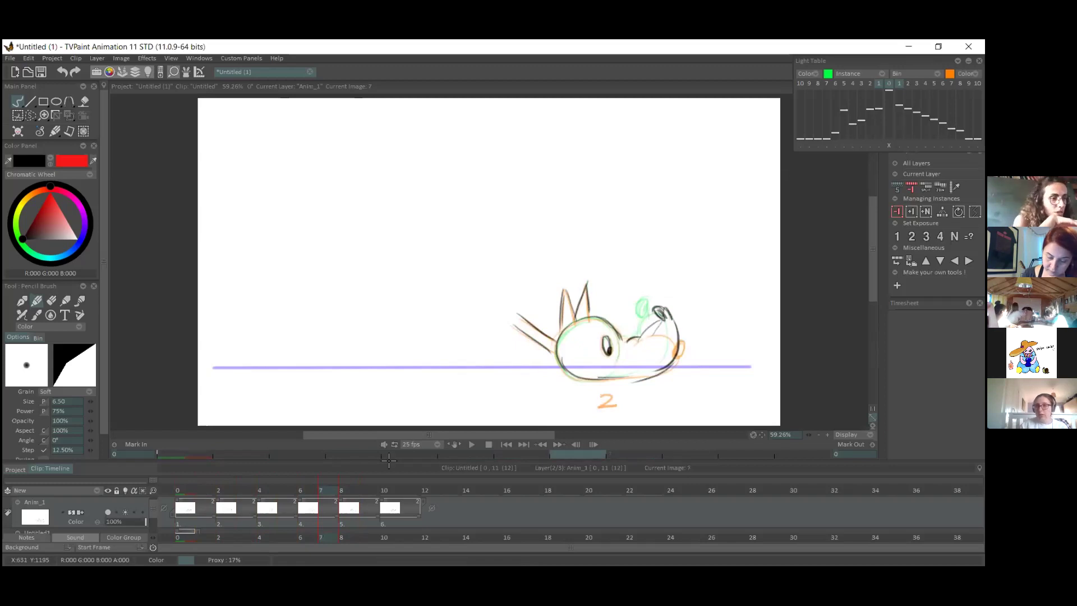
click(912, 211)
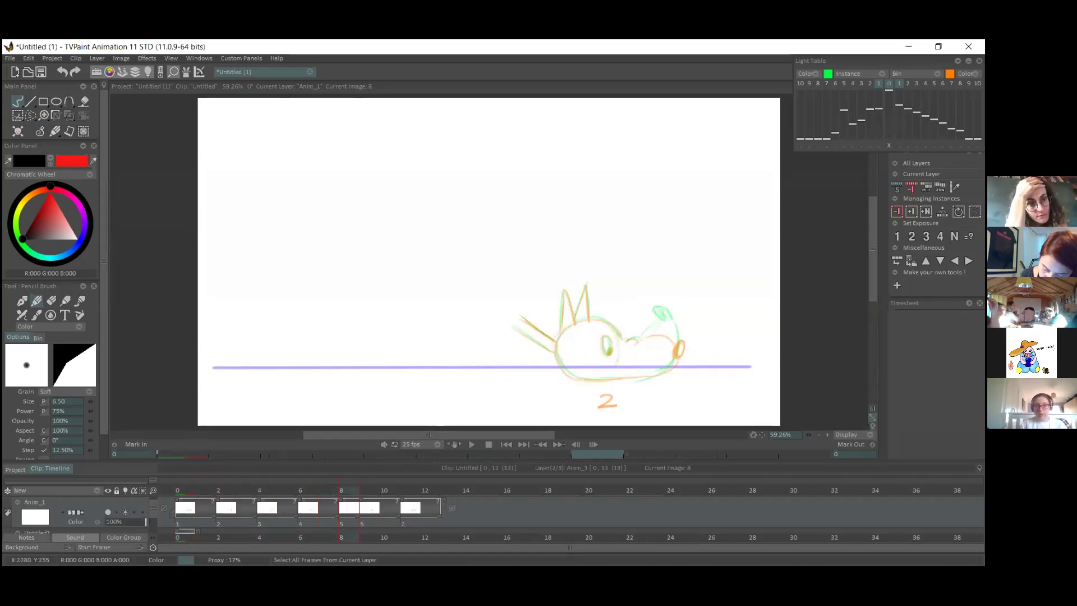
drag(358, 517, 380, 516)
- Sketch the round skull and a long muzzle with the nose lowered onto the ground line on the fifth image
drag(601, 319, 558, 360)
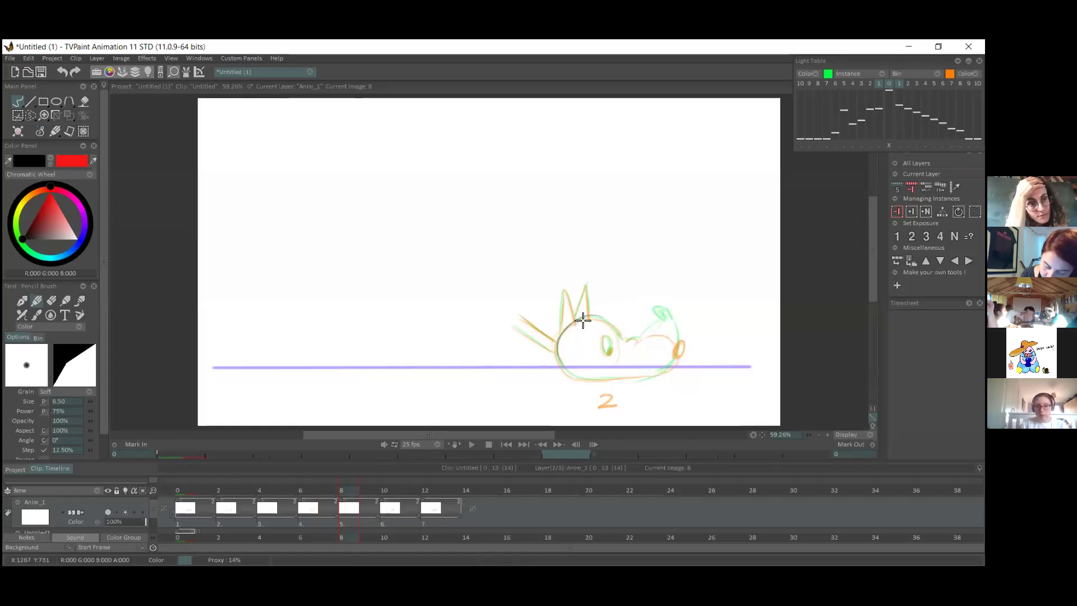
mouse_move(643, 345)
mouse_down()
mouse_move(695, 358)
mouse_move(656, 376)
mouse_move(690, 365)
mouse_move(676, 373)
mouse_up()
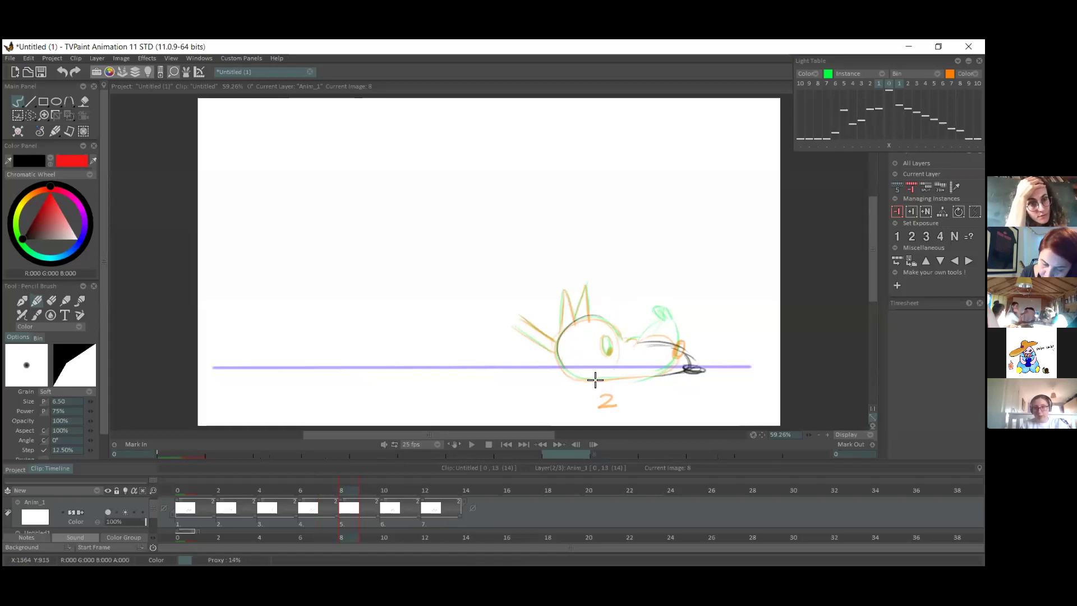
click(389, 521)
click(356, 521)
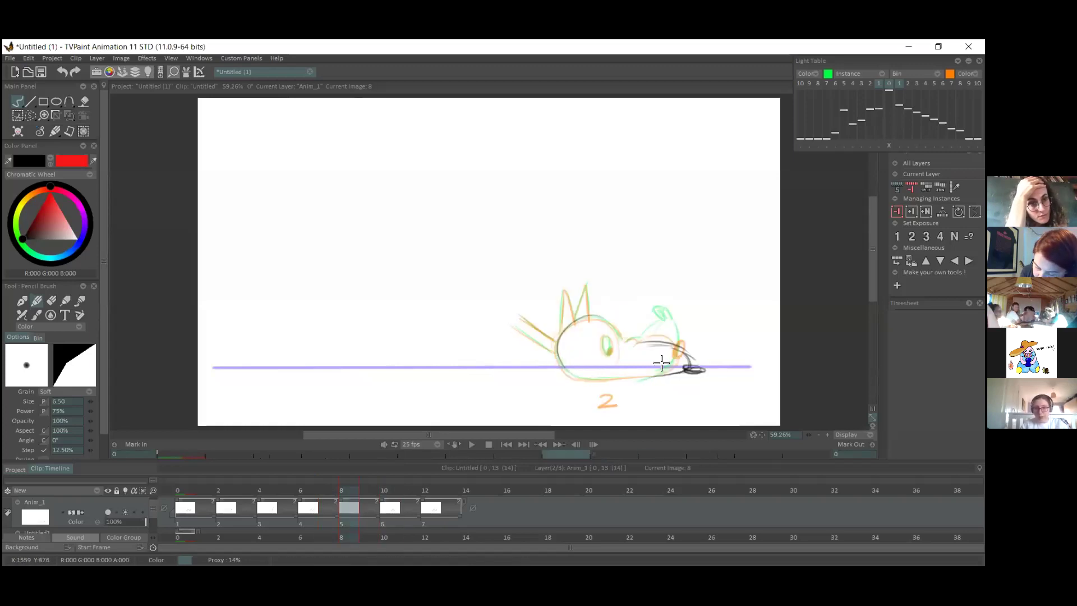
- Erase the nose and muzzle end on the fifth image and redraw them shorter, with a dark nose on the ground line
click(51, 301)
mouse_move(687, 349)
mouse_down()
mouse_move(657, 366)
mouse_move(674, 351)
mouse_move(661, 334)
mouse_move(684, 347)
mouse_move(660, 348)
mouse_move(674, 374)
mouse_move(714, 364)
mouse_move(625, 347)
mouse_move(676, 346)
mouse_move(659, 343)
mouse_move(683, 366)
mouse_move(658, 375)
mouse_move(685, 367)
mouse_move(578, 379)
mouse_up()
click(37, 301)
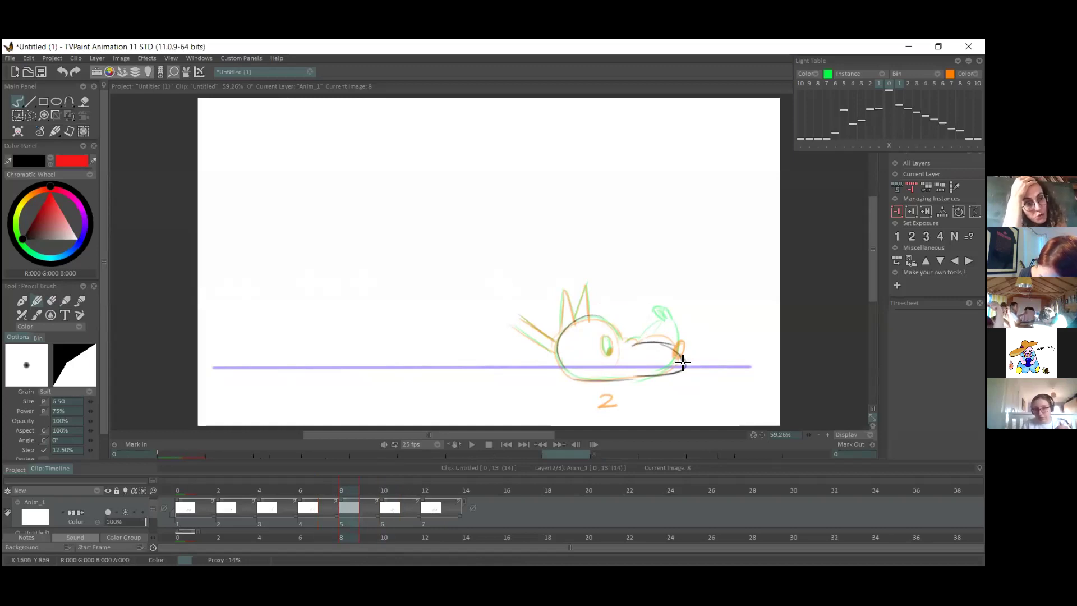
drag(682, 363, 697, 369)
- Add the eye, pointed ears, neck and jaw lines to the fifth image
mouse_move(611, 340)
mouse_down()
mouse_move(608, 357)
mouse_move(620, 334)
mouse_up()
mouse_move(565, 292)
mouse_down()
mouse_move(576, 322)
mouse_move(563, 326)
mouse_move(564, 293)
mouse_move(573, 322)
mouse_move(585, 286)
mouse_up()
drag(585, 286, 588, 314)
mouse_move(508, 325)
mouse_down()
mouse_move(553, 353)
mouse_move(524, 324)
mouse_move(555, 342)
mouse_move(569, 335)
mouse_move(595, 374)
mouse_up()
- Play back the first six images to review the nose's downward motion
mouse_move(198, 489)
mouse_down()
mouse_move(400, 489)
mouse_move(172, 489)
mouse_up()
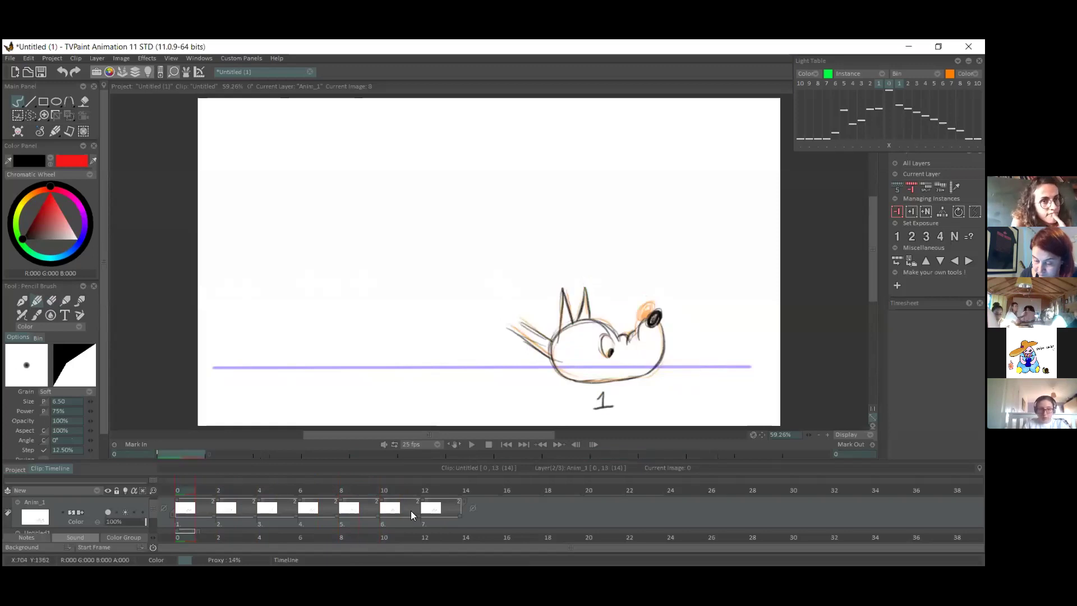
click(403, 523)
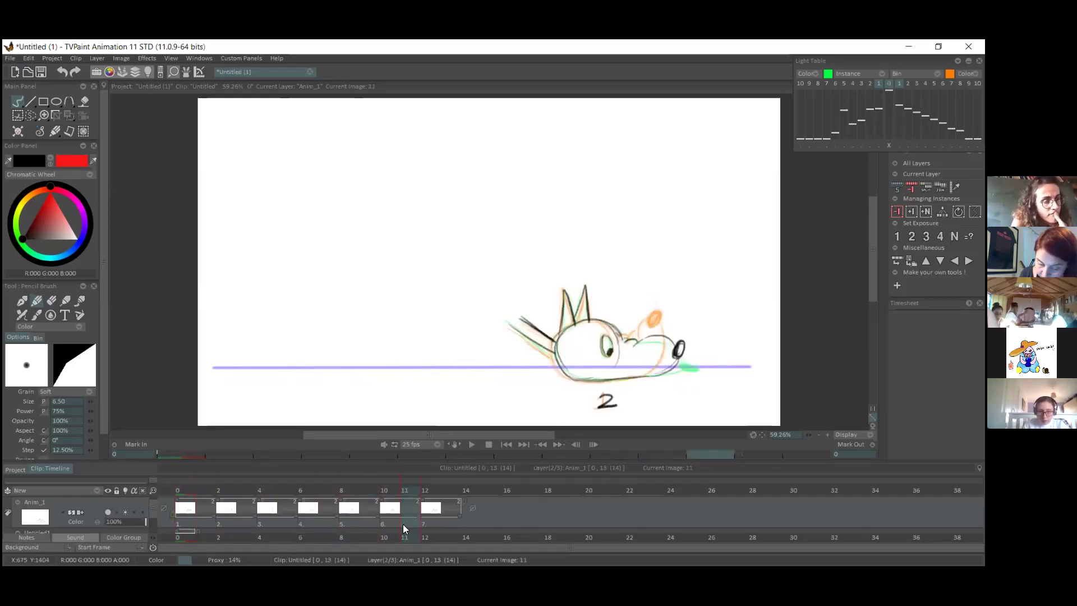
shift+click(180, 520)
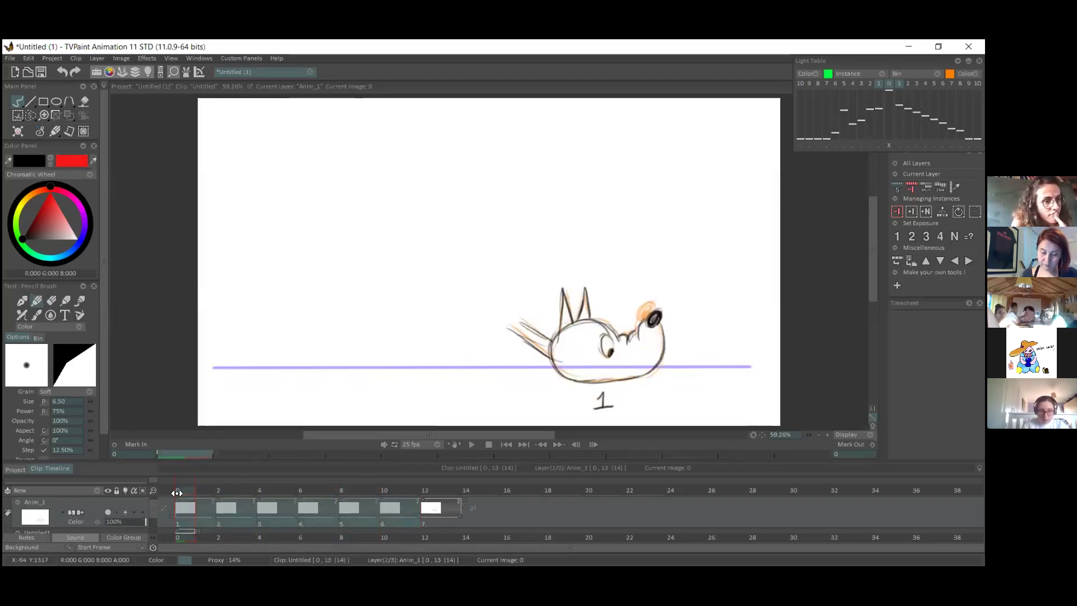
key(Return)
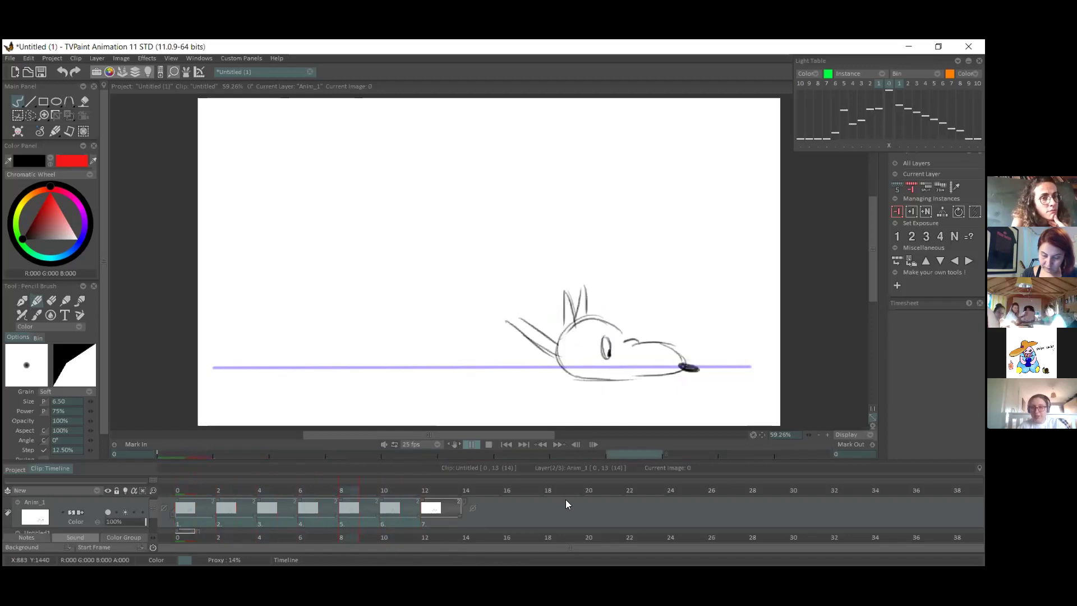
key(Return)
- Insert three blank images exposed on twos after drawing 2
mouse_move(415, 494)
mouse_down()
mouse_move(391, 491)
mouse_move(413, 490)
mouse_up()
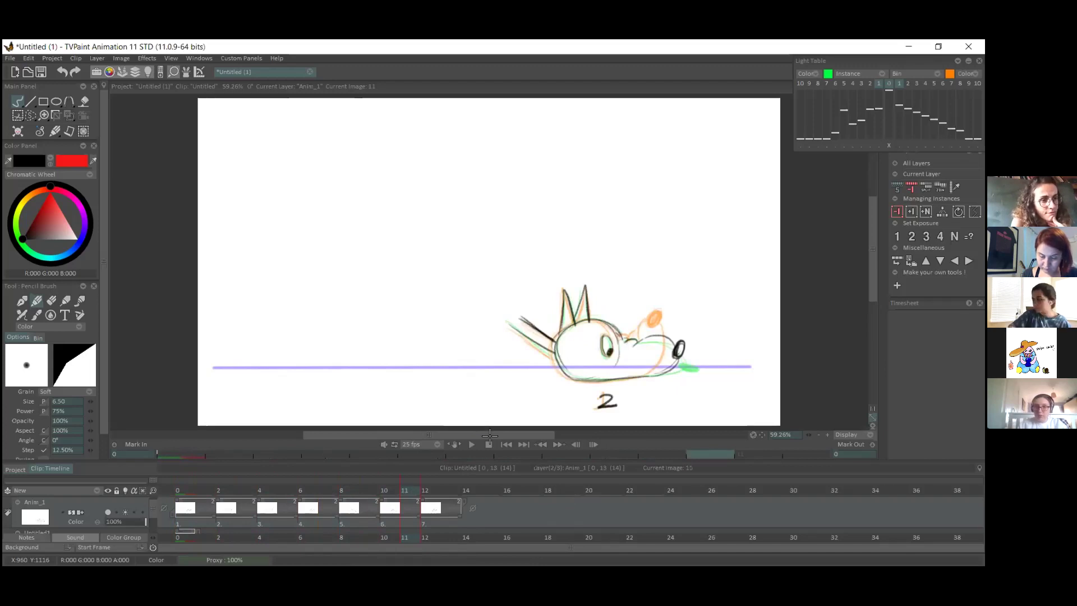
key(Return)
click(430, 490)
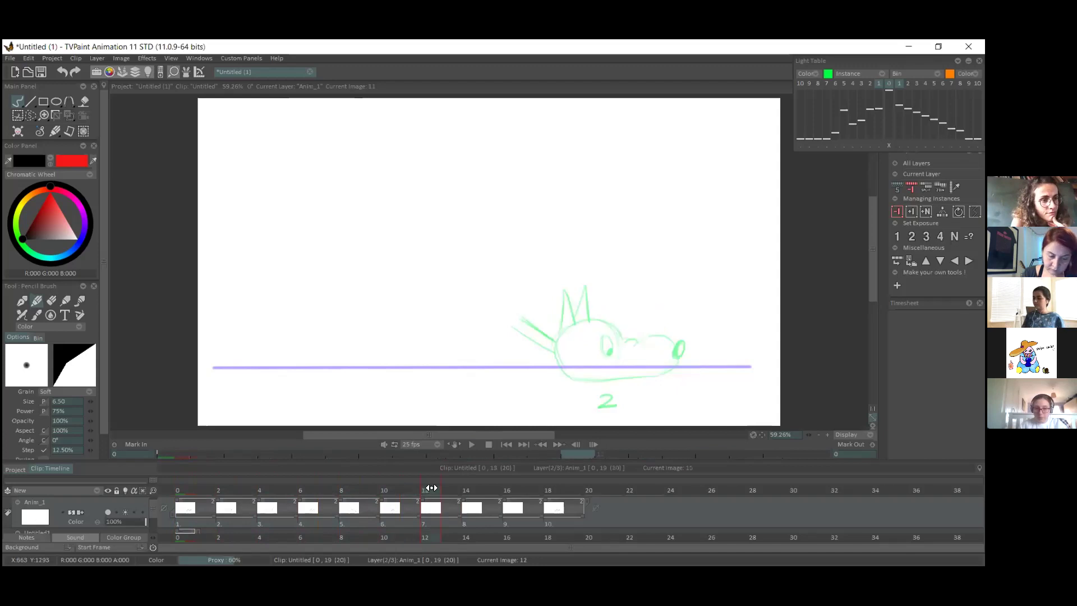
- Extend the light table to the fourth following image and delete the third blank image after drawing 2
drag(908, 83, 926, 83)
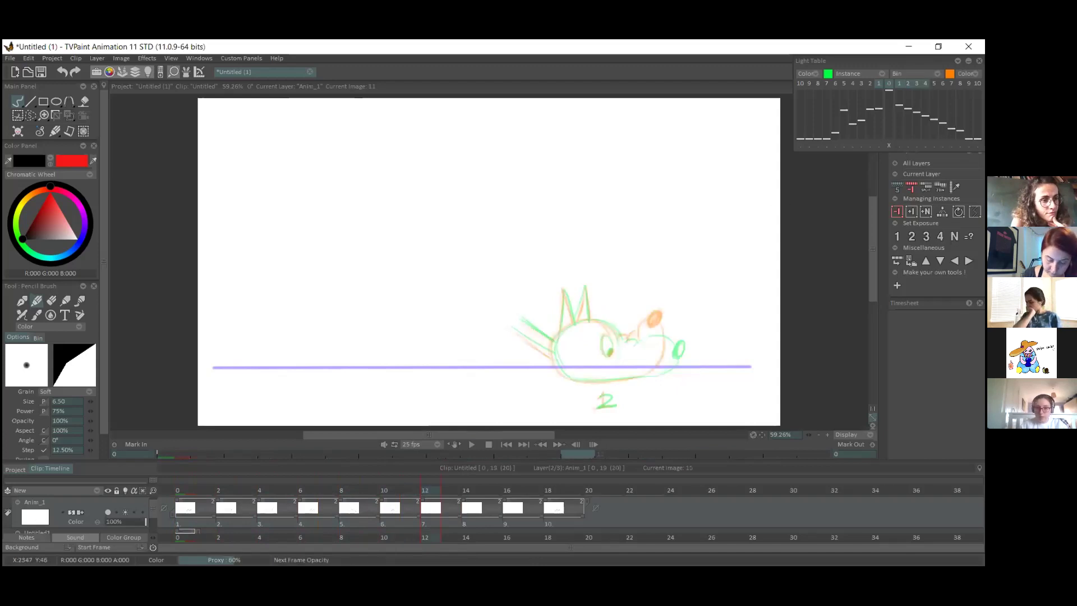
click(514, 510)
key(Delete)
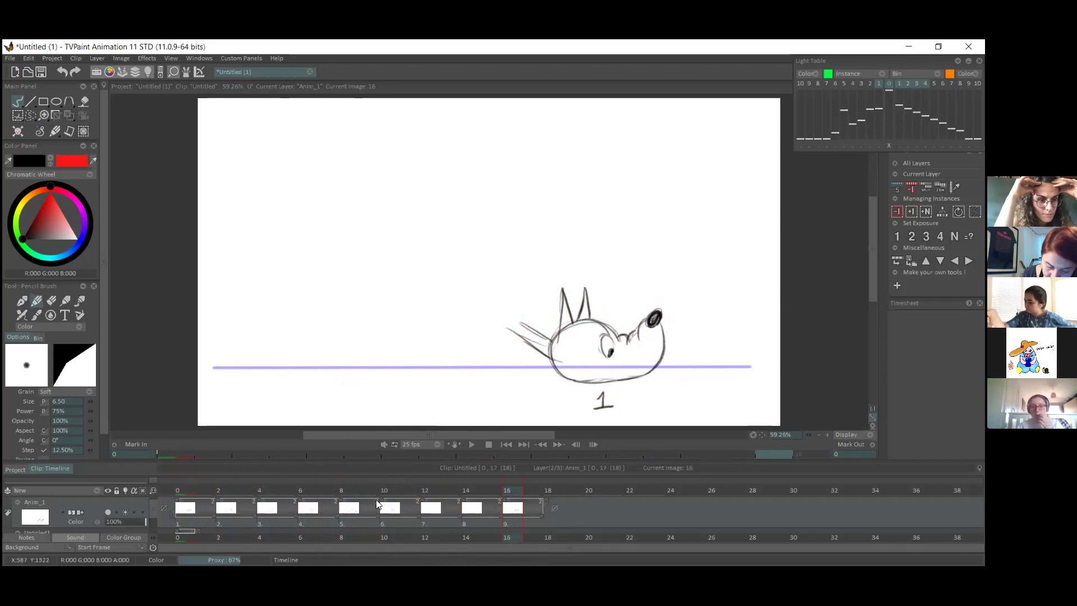
- Draw the muzzle, skull, eye and a nose slightly above drawing 2's nose on the seventh image
click(474, 514)
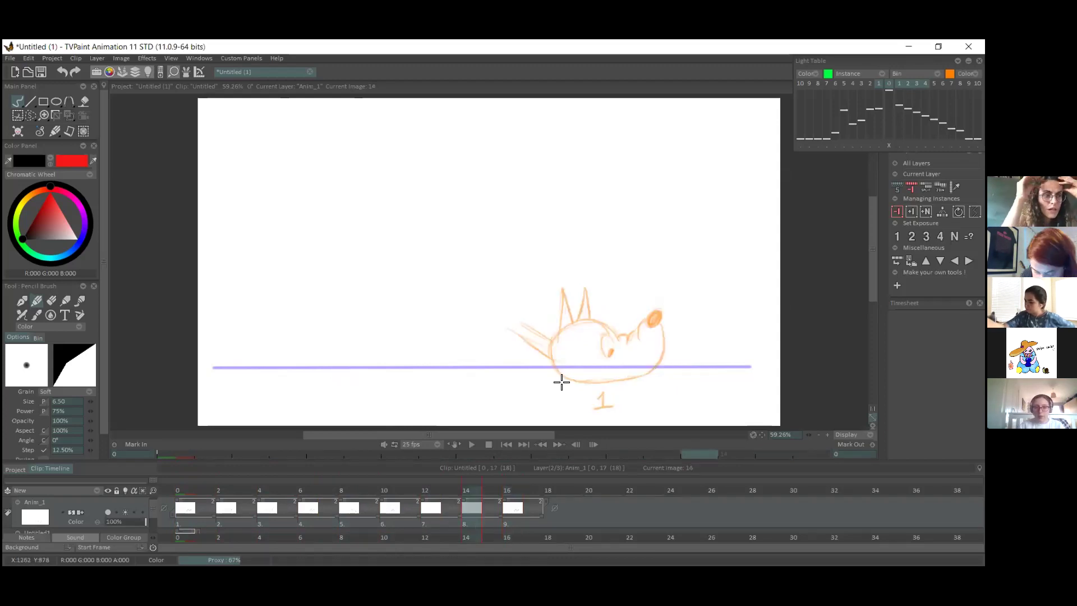
click(429, 517)
mouse_move(636, 344)
mouse_down()
mouse_move(675, 349)
mouse_move(634, 378)
mouse_up()
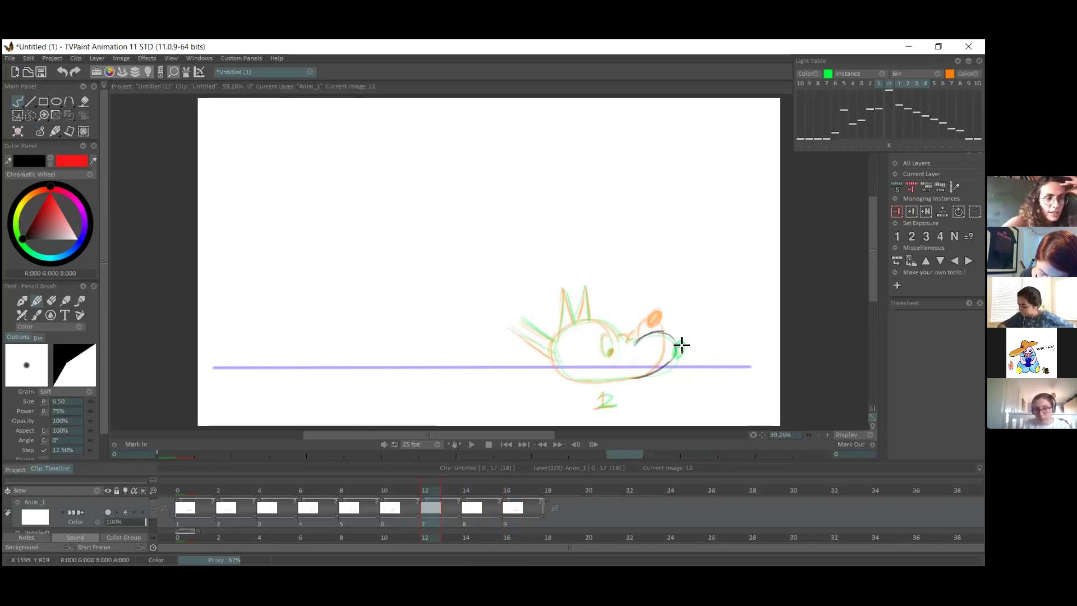
mouse_move(680, 337)
mouse_down()
mouse_move(613, 340)
mouse_move(593, 320)
mouse_move(581, 369)
mouse_move(612, 379)
mouse_up()
drag(611, 336, 609, 354)
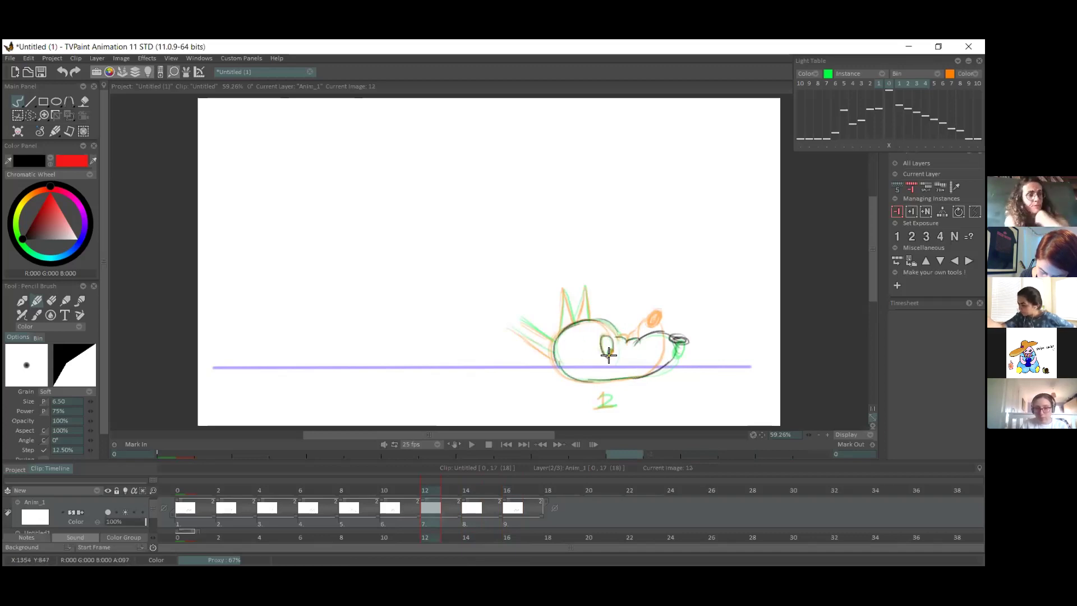
- Add the pointed ears, neck lines and pupil to the seventh image
mouse_move(565, 300)
mouse_down()
mouse_move(574, 322)
mouse_move(563, 295)
mouse_move(563, 324)
mouse_move(584, 289)
mouse_move(583, 319)
mouse_move(584, 292)
mouse_move(574, 325)
mouse_move(587, 286)
mouse_up()
key(ctrl+z)
key(ctrl+z)
mouse_move(586, 286)
mouse_down()
mouse_move(531, 333)
mouse_move(550, 337)
mouse_move(512, 324)
mouse_move(556, 358)
mouse_move(595, 322)
mouse_up()
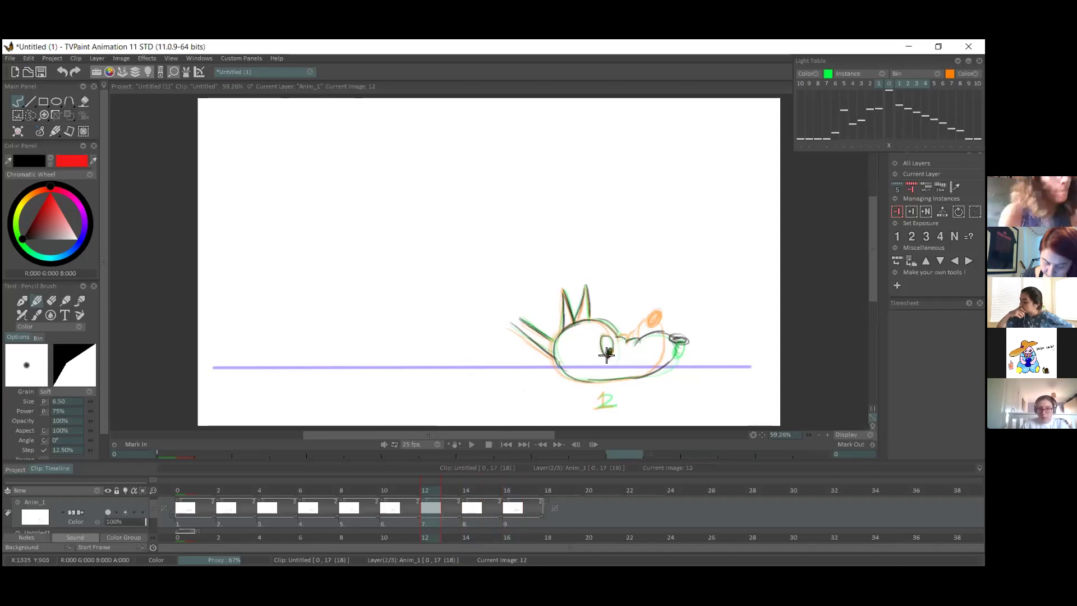
- Draw the head on the eighth image with the nose between the seventh image and drawing 1, including muzzle, ears and eye
click(480, 525)
mouse_move(649, 315)
mouse_down()
mouse_move(637, 345)
mouse_move(663, 323)
mouse_move(669, 345)
mouse_move(657, 330)
mouse_move(664, 352)
mouse_up()
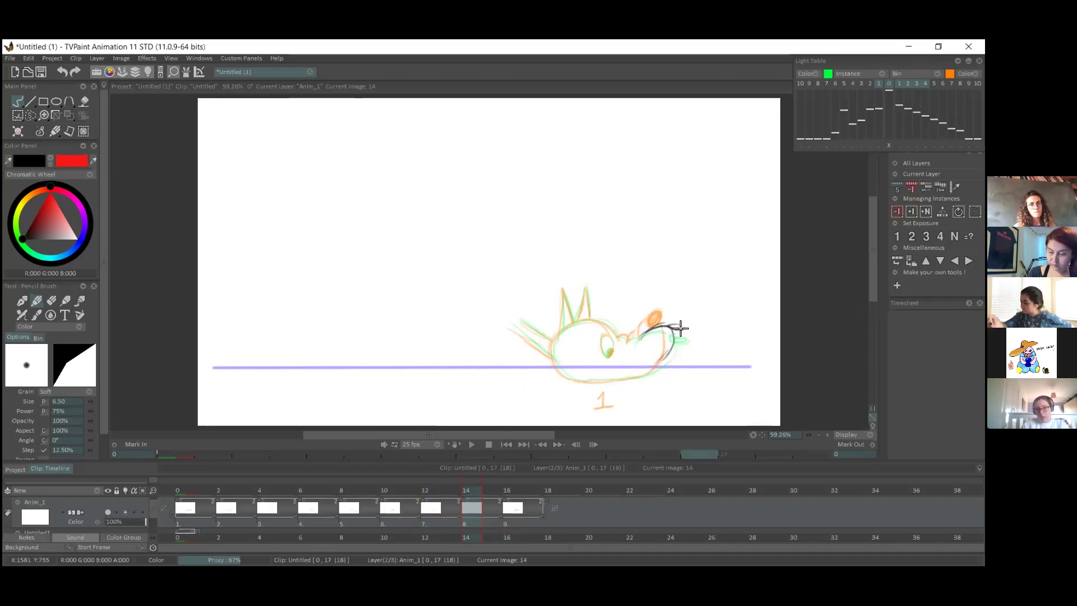
mouse_move(663, 323)
mouse_down()
mouse_move(612, 339)
mouse_move(562, 295)
mouse_move(560, 335)
mouse_up()
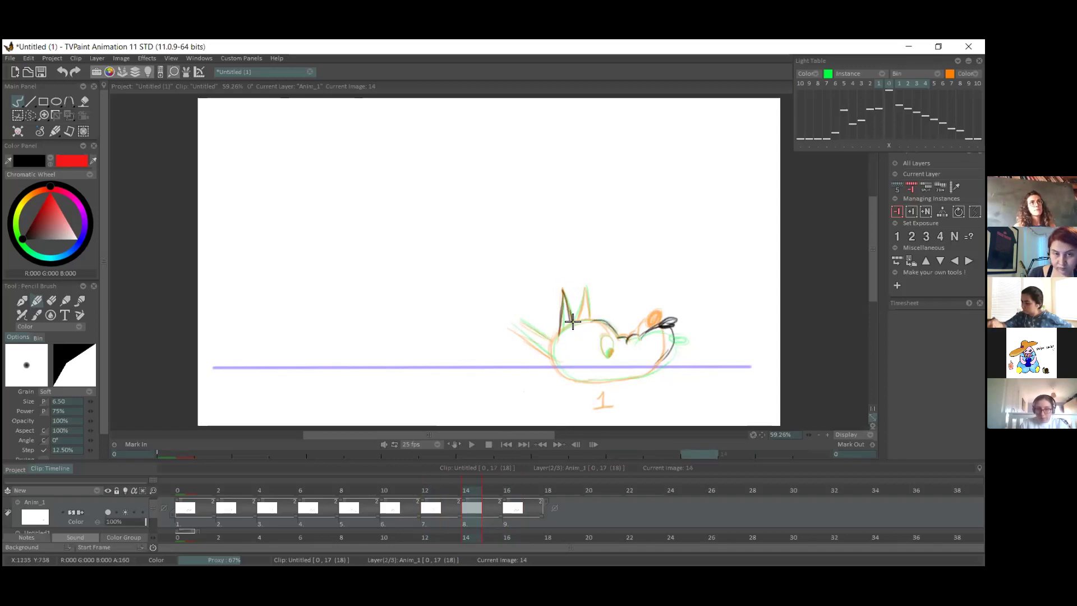
mouse_move(585, 286)
mouse_down()
mouse_move(577, 323)
mouse_move(535, 327)
mouse_move(537, 347)
mouse_move(550, 354)
mouse_move(598, 329)
mouse_move(550, 347)
mouse_move(572, 334)
mouse_move(572, 378)
mouse_move(627, 380)
mouse_move(668, 367)
mouse_move(667, 350)
mouse_move(616, 379)
mouse_up()
mouse_move(605, 335)
mouse_down()
mouse_move(607, 352)
mouse_move(602, 344)
mouse_up()
- Check the sequence, select the nose and muzzle end on the fifth image freehand, and shift them slightly back toward the head
drag(191, 491, 449, 469)
click(377, 519)
click(394, 524)
drag(394, 522, 346, 522)
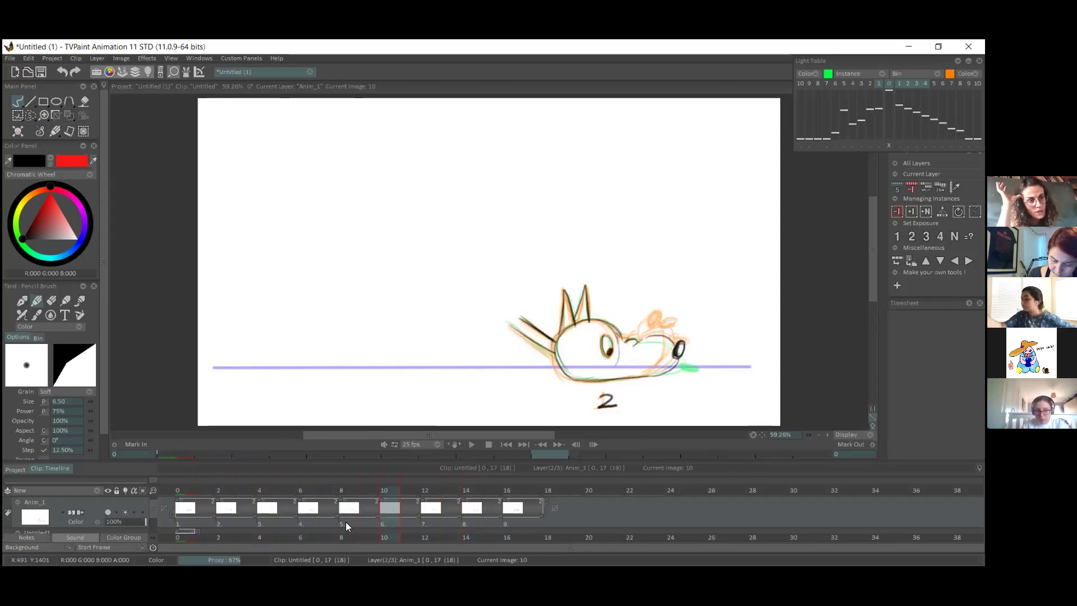
click(31, 115)
mouse_move(681, 349)
mouse_down()
mouse_move(643, 362)
mouse_move(695, 388)
mouse_move(685, 342)
mouse_up()
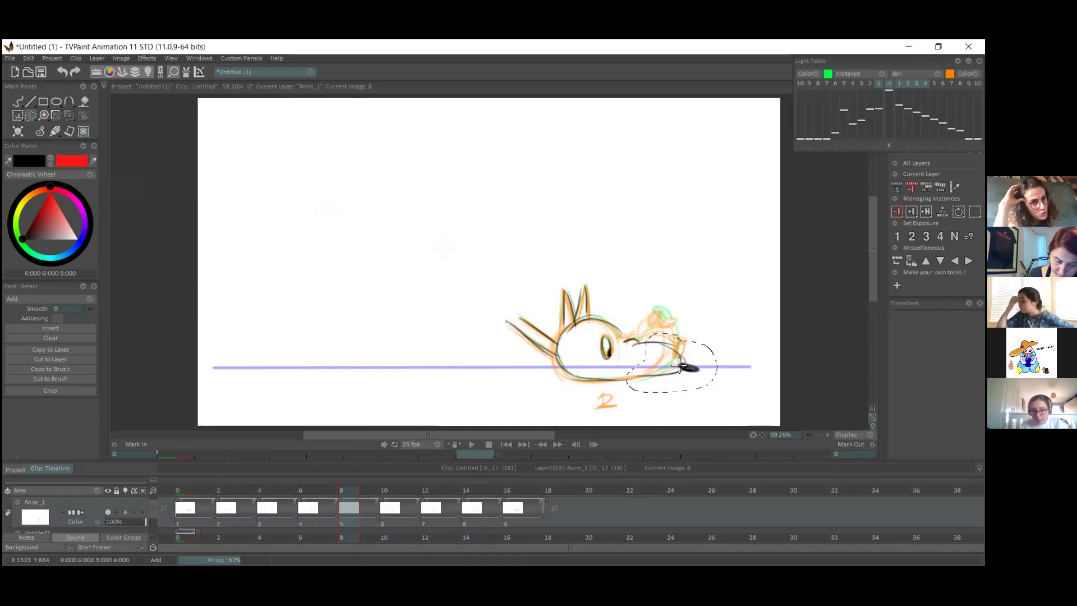
click(69, 116)
drag(685, 367, 680, 369)
key(ctrl+d)
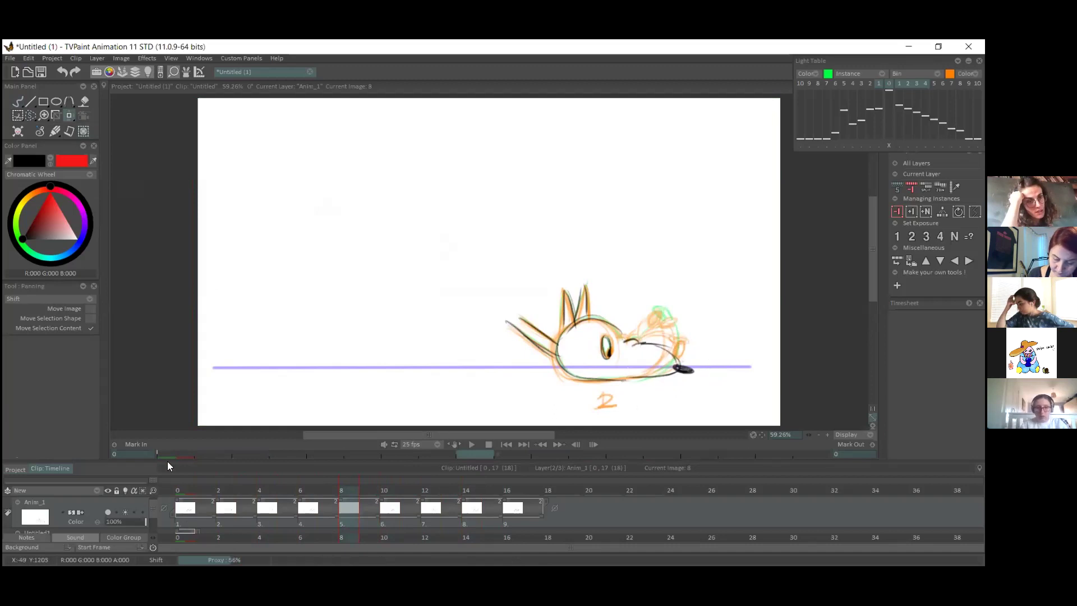
click(17, 101)
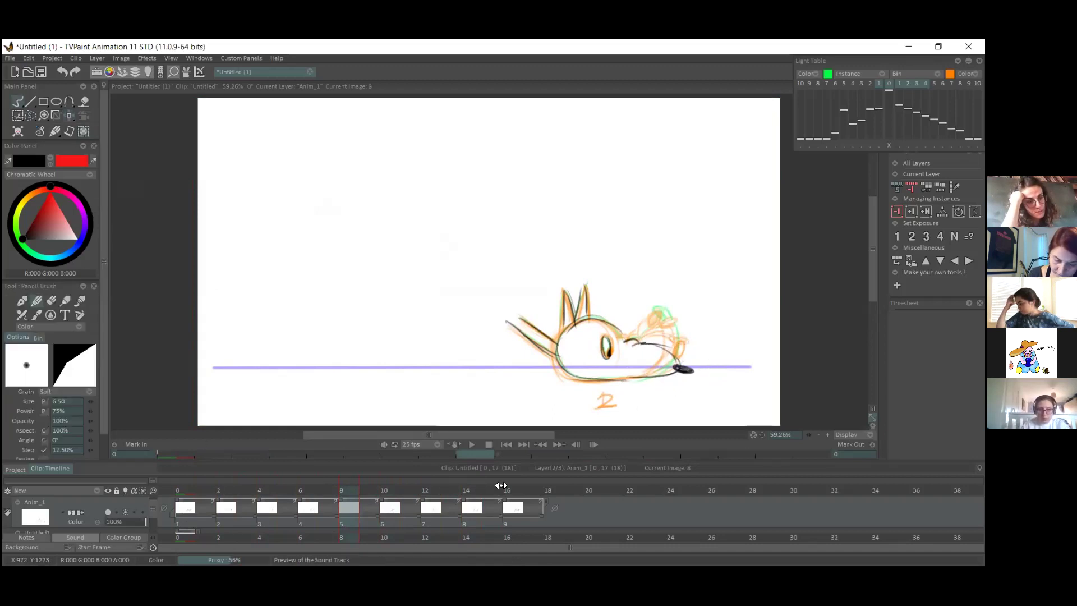
- Play back the first eight images and scrub through the opening drawings to examine the motion
drag(472, 517, 191, 517)
key(Return)
click(472, 445)
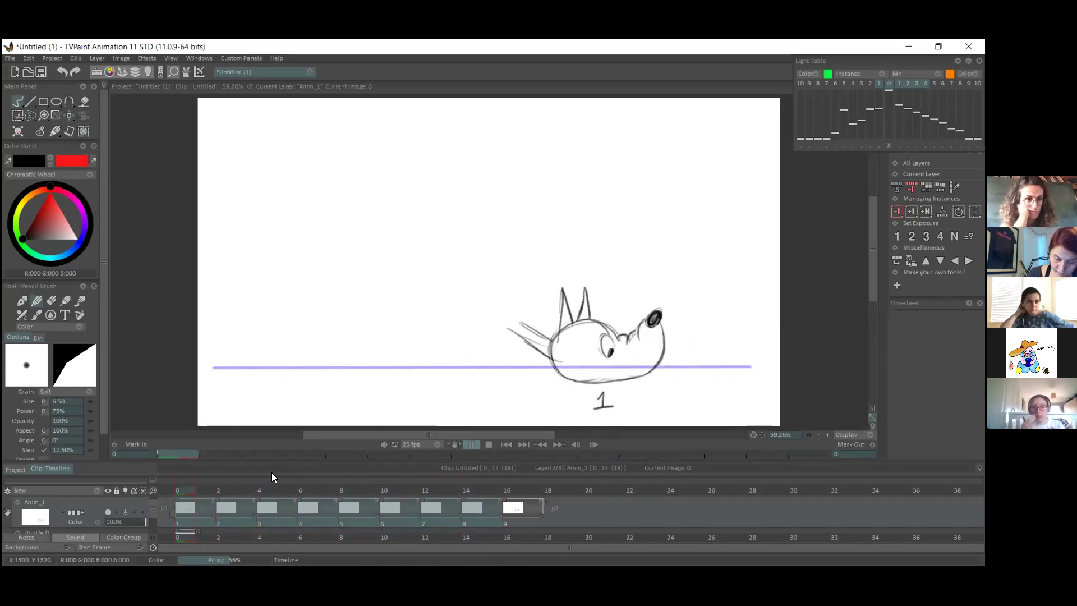
click(610, 506)
click(199, 491)
mouse_move(200, 491)
mouse_down()
mouse_move(244, 477)
mouse_move(192, 490)
mouse_up()
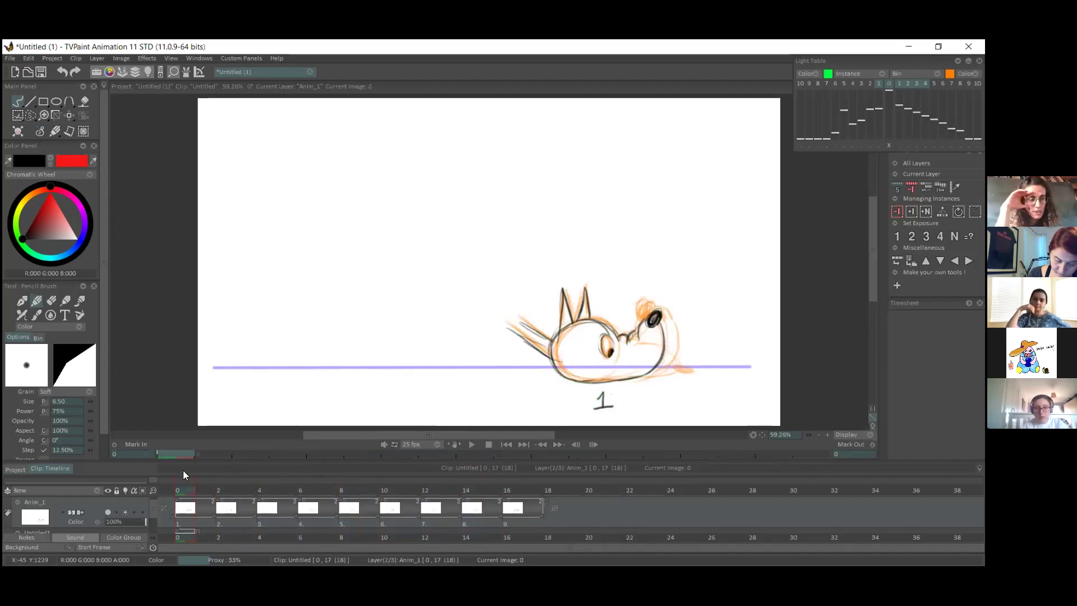
click(214, 491)
mouse_move(214, 491)
mouse_down()
mouse_move(280, 487)
mouse_move(196, 483)
mouse_move(243, 480)
mouse_up()
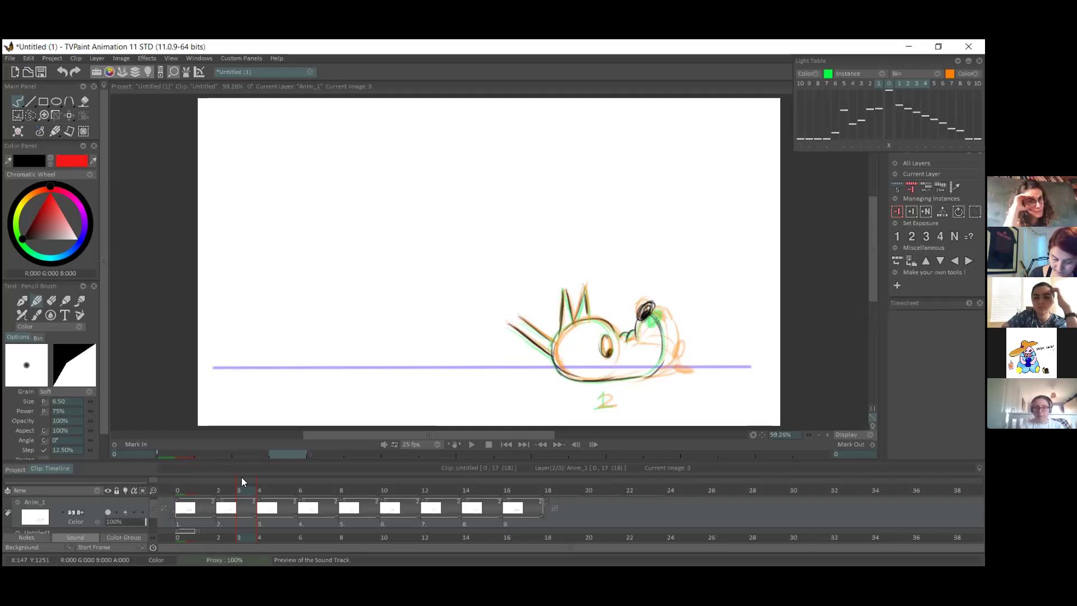
- Add the missing pointed ears and neck lines to the third image
click(193, 490)
drag(197, 491, 269, 492)
mouse_move(564, 293)
mouse_down()
mouse_move(561, 333)
mouse_move(563, 291)
mouse_move(576, 326)
mouse_move(586, 294)
mouse_move(591, 317)
mouse_up()
drag(517, 316, 564, 364)
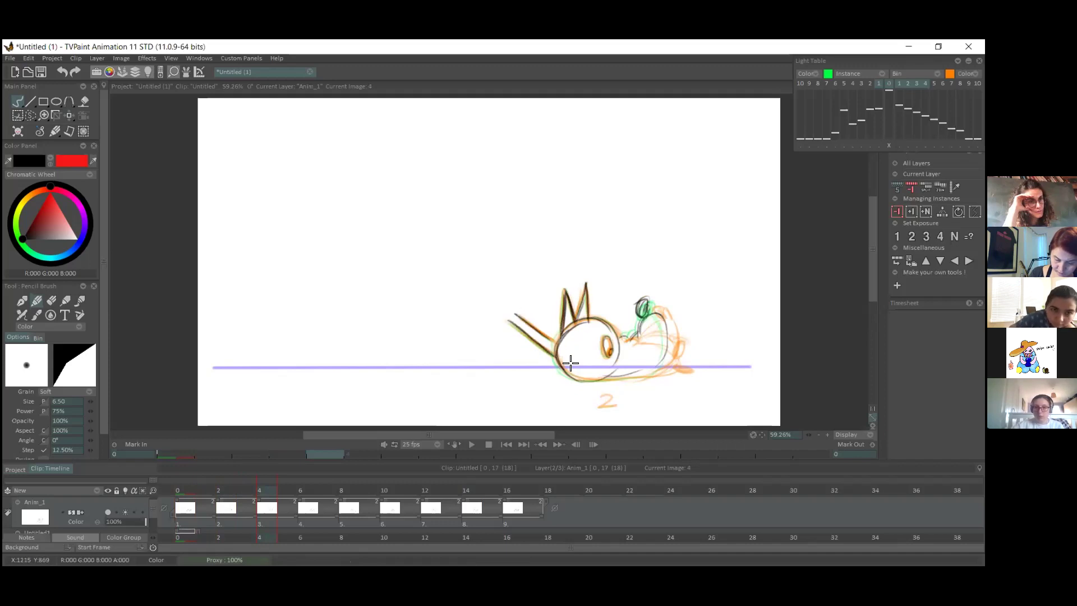
- Strengthen the muzzle and jaw outline on the third image and check it against the neighbouring drawings
mouse_move(652, 310)
mouse_down()
mouse_move(655, 376)
mouse_move(579, 384)
mouse_up()
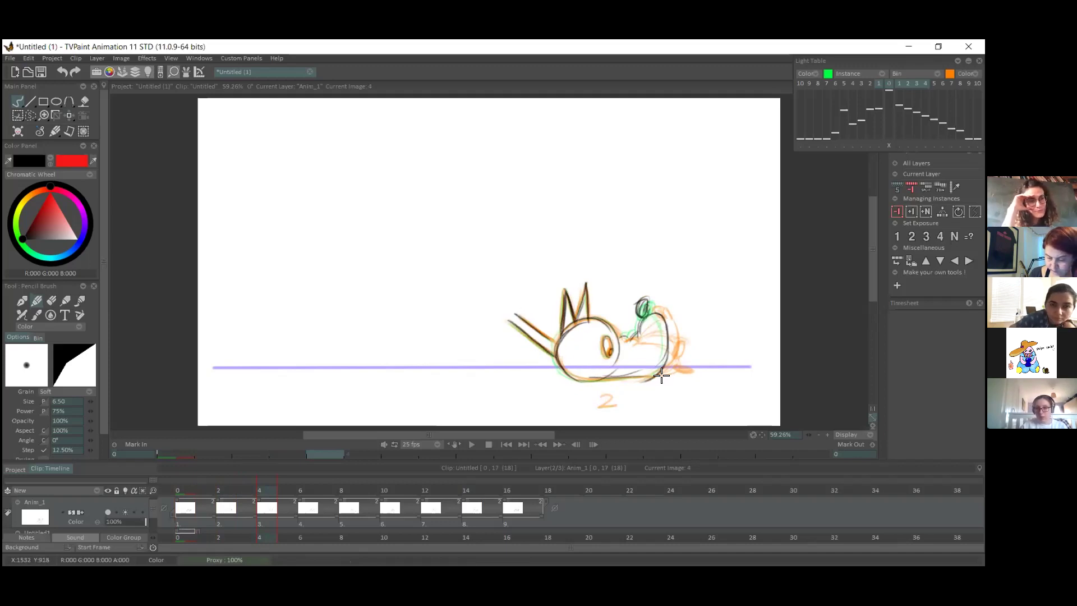
mouse_move(305, 494)
mouse_down()
mouse_move(260, 492)
mouse_move(283, 492)
mouse_up()
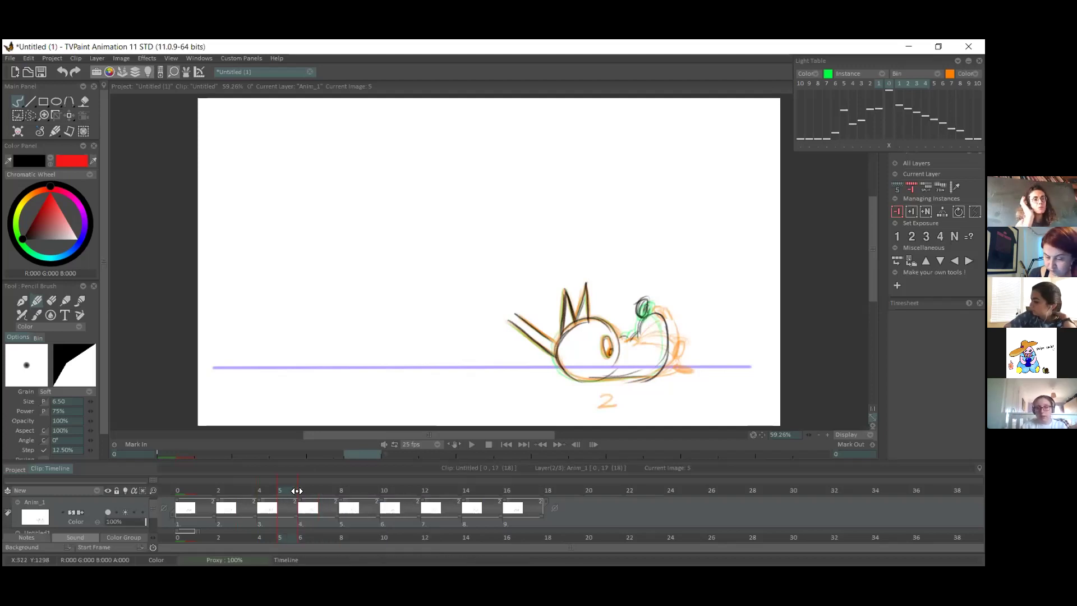
- Flip repeatedly between the fifth, sixth and seventh images to examine how the nose leaves its lowest position
mouse_move(298, 490)
mouse_down()
mouse_move(346, 486)
mouse_move(242, 489)
mouse_move(312, 480)
mouse_move(389, 490)
mouse_move(349, 486)
mouse_up()
click(387, 489)
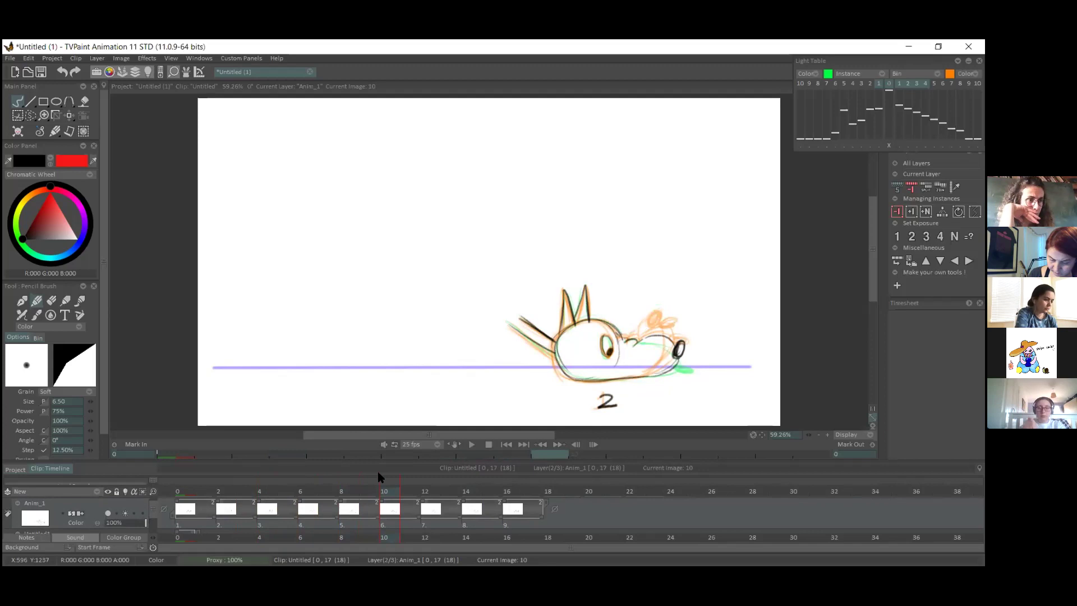
click(342, 493)
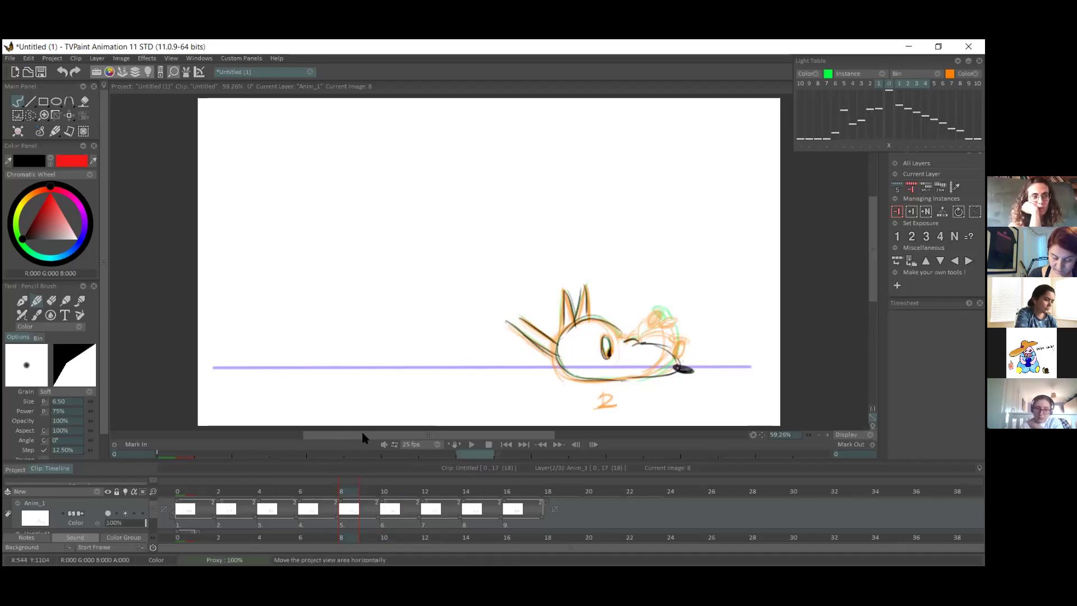
click(388, 491)
click(352, 489)
click(392, 489)
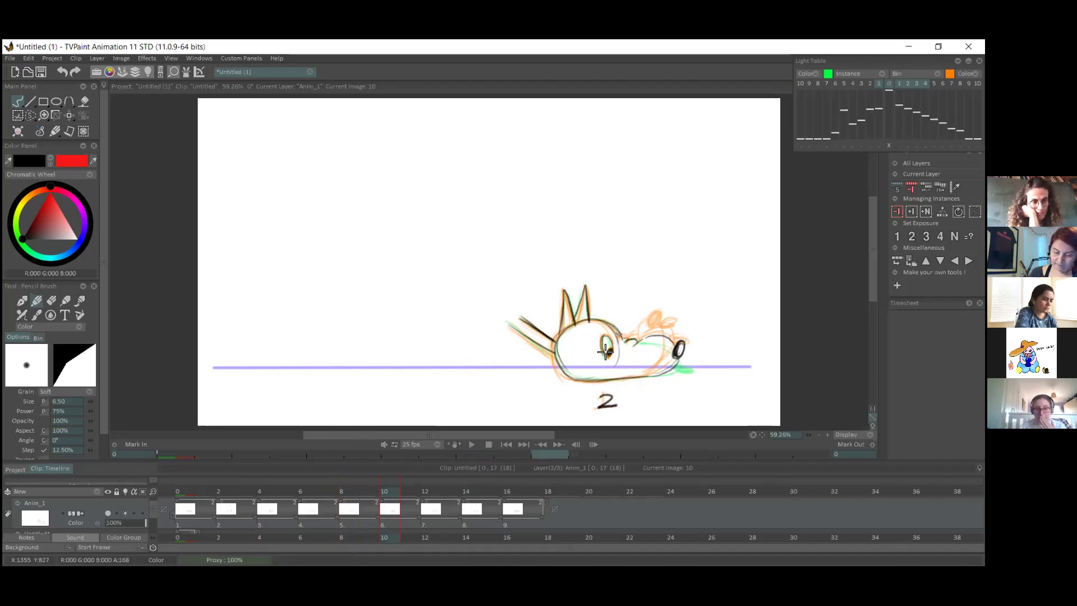
click(377, 491)
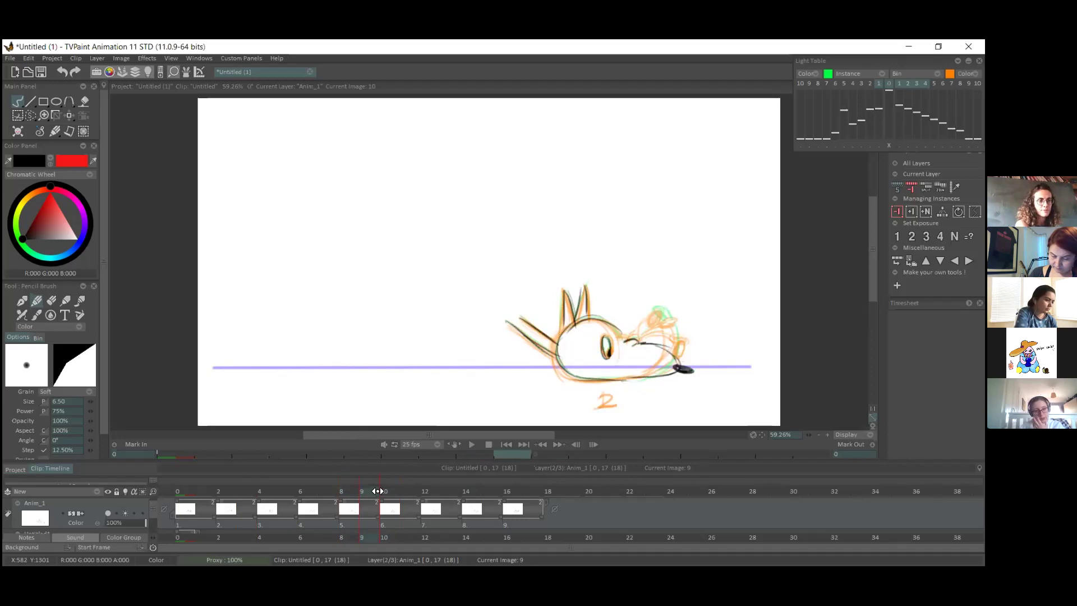
click(379, 491)
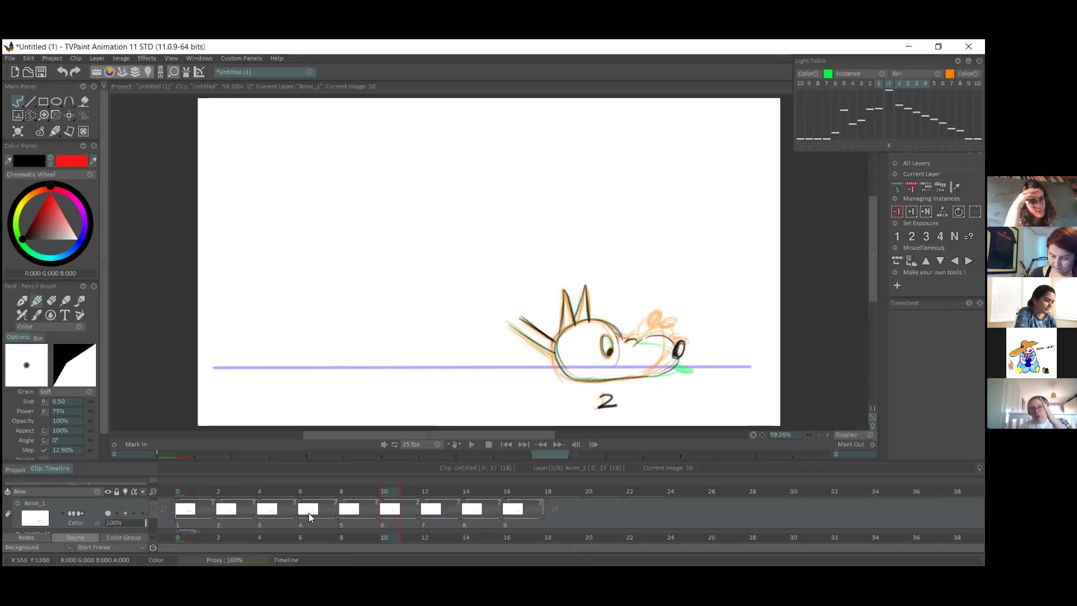
click(425, 494)
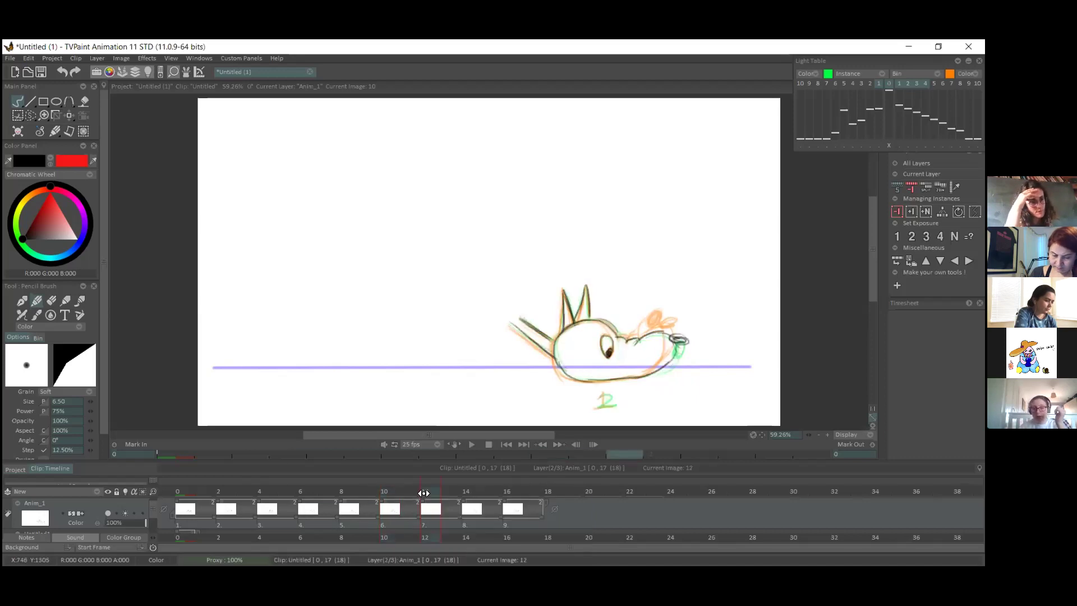
click(383, 492)
click(371, 491)
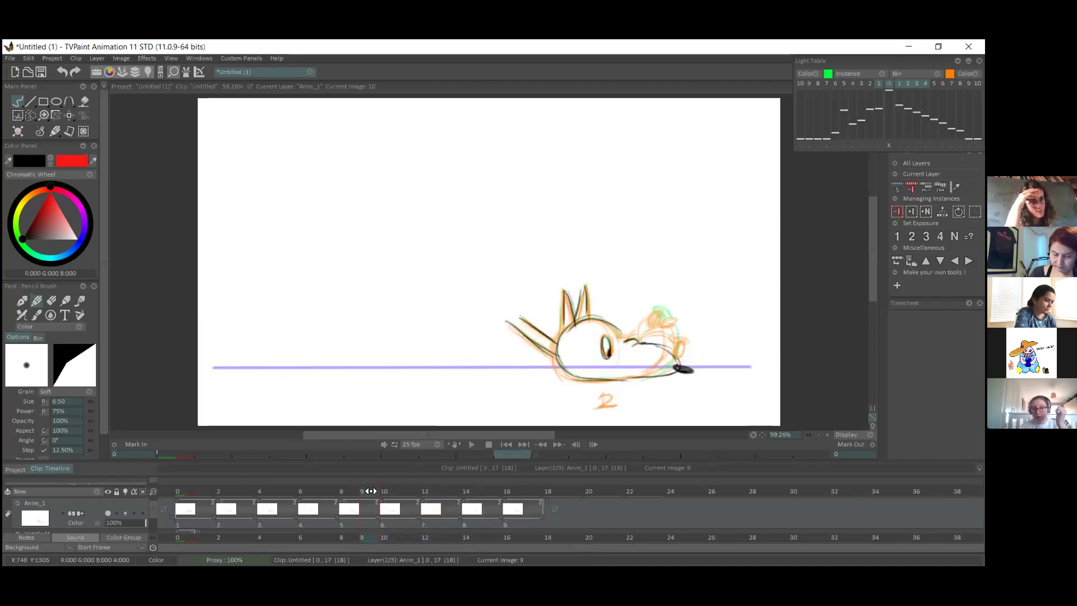
click(389, 492)
- Insert a new image after the fifth and draw the head, muzzle and eye with the nose between the neighbouring positions
click(371, 492)
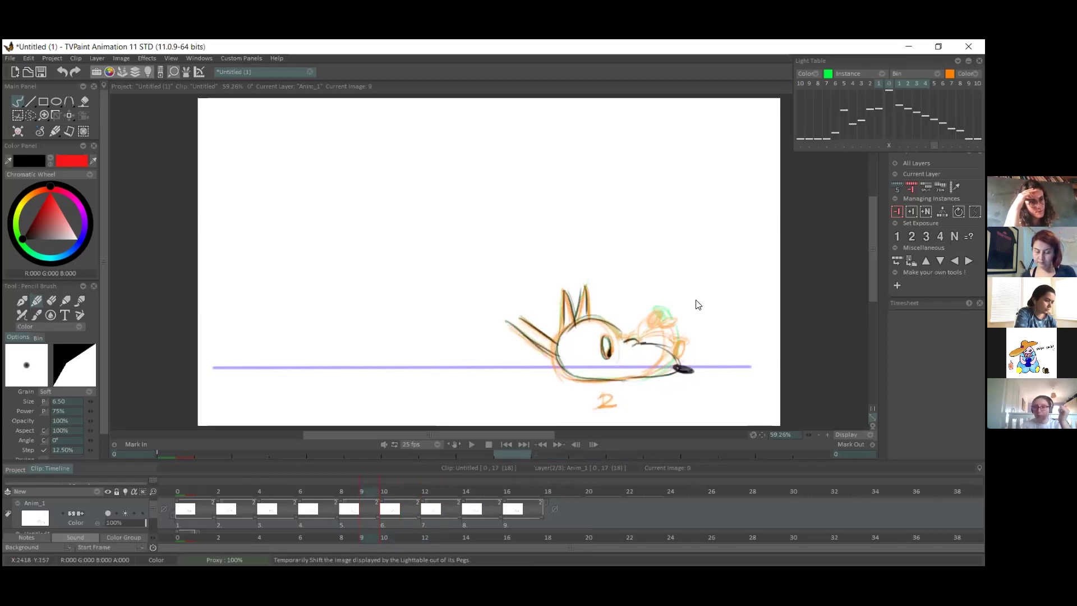
key(Insert)
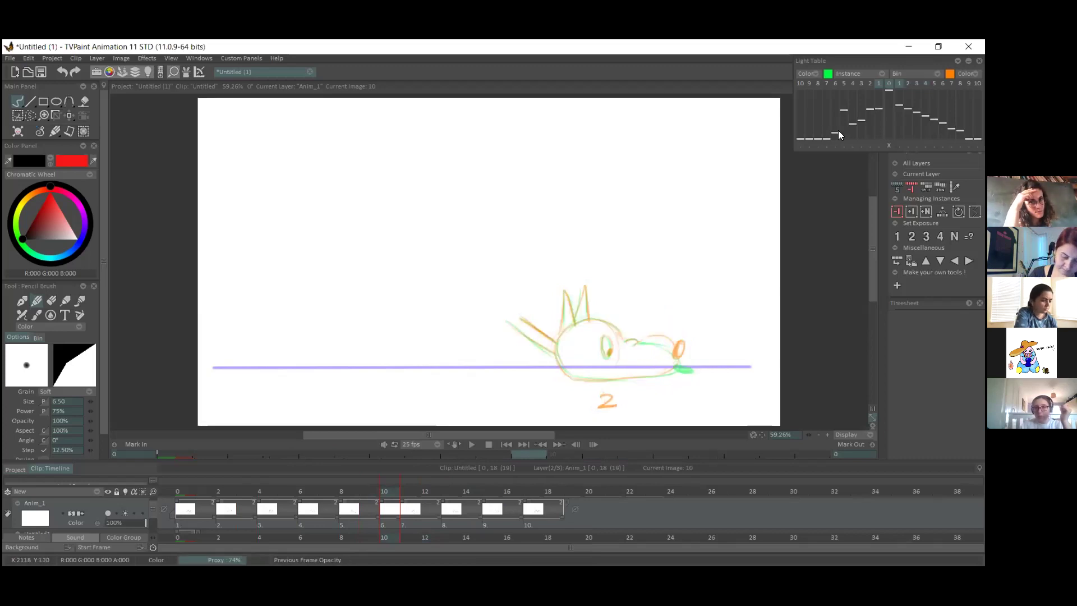
mouse_move(675, 346)
mouse_down()
mouse_move(635, 343)
mouse_move(687, 351)
mouse_move(572, 317)
mouse_move(560, 369)
mouse_move(676, 370)
mouse_up()
drag(605, 339, 610, 349)
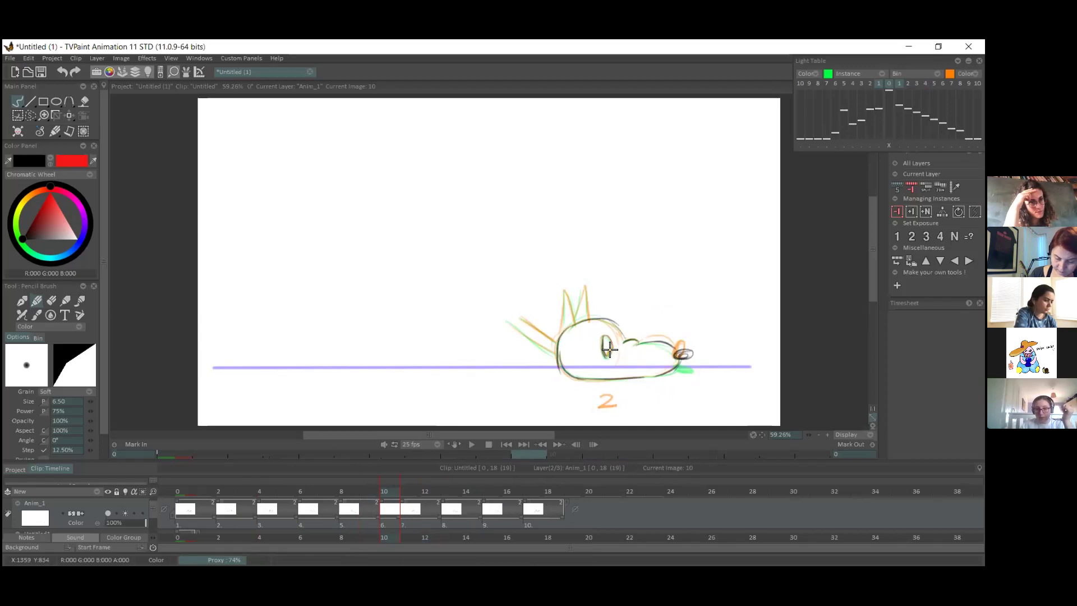
- Add the pointed ears and neck lines to the new sixth image and extend its exposure to two frames
mouse_move(561, 293)
mouse_down()
mouse_move(562, 328)
mouse_move(582, 284)
mouse_move(586, 314)
mouse_up()
drag(505, 317, 553, 353)
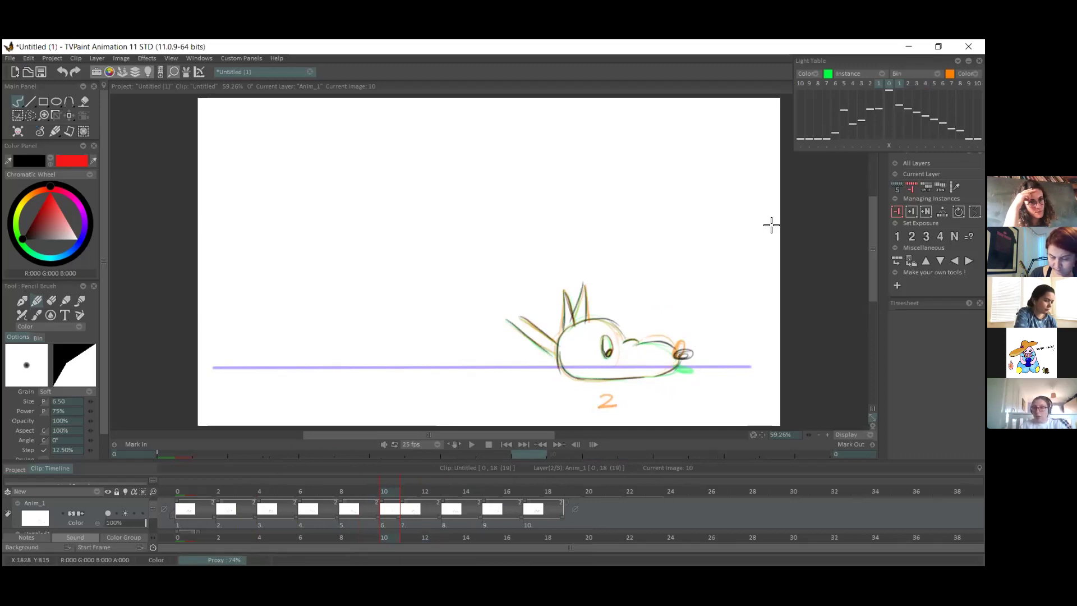
drag(400, 516, 421, 517)
- Scrub through the extended sequence and play it back from the first image to check the nose motion
drag(192, 492, 517, 488)
click(183, 520)
key(Return)
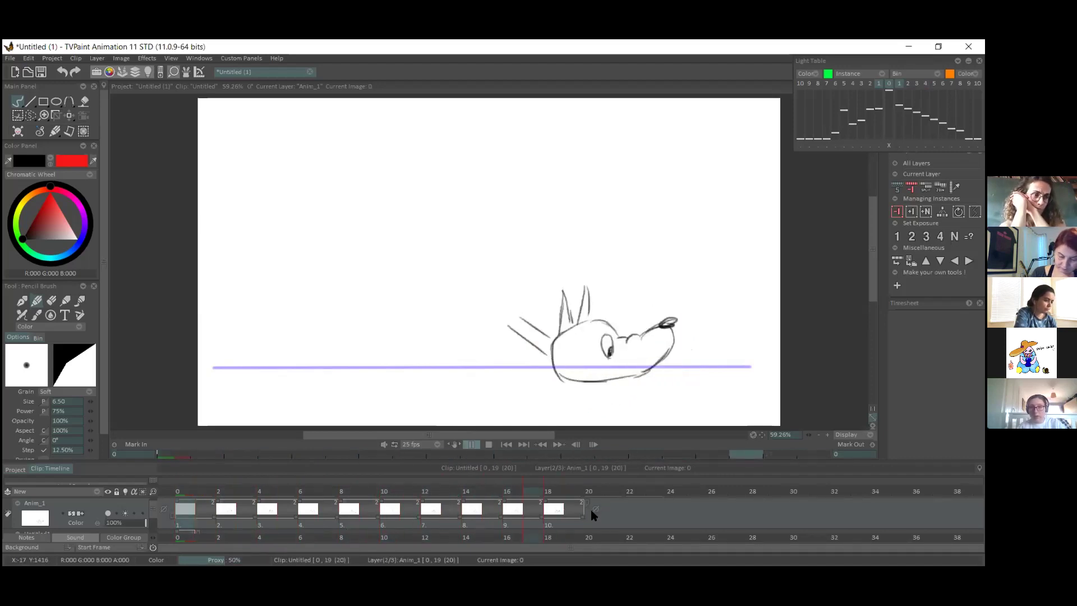
key(Return)
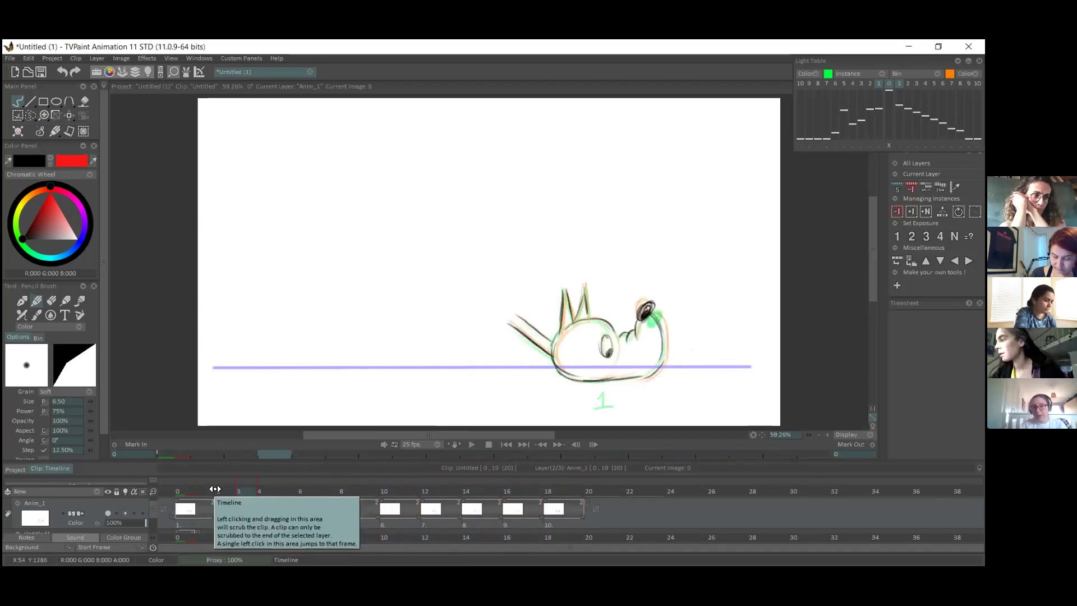
- Scrub from the opening images to the new sixth image to examine the nose's anticipation and descent
drag(196, 489, 225, 488)
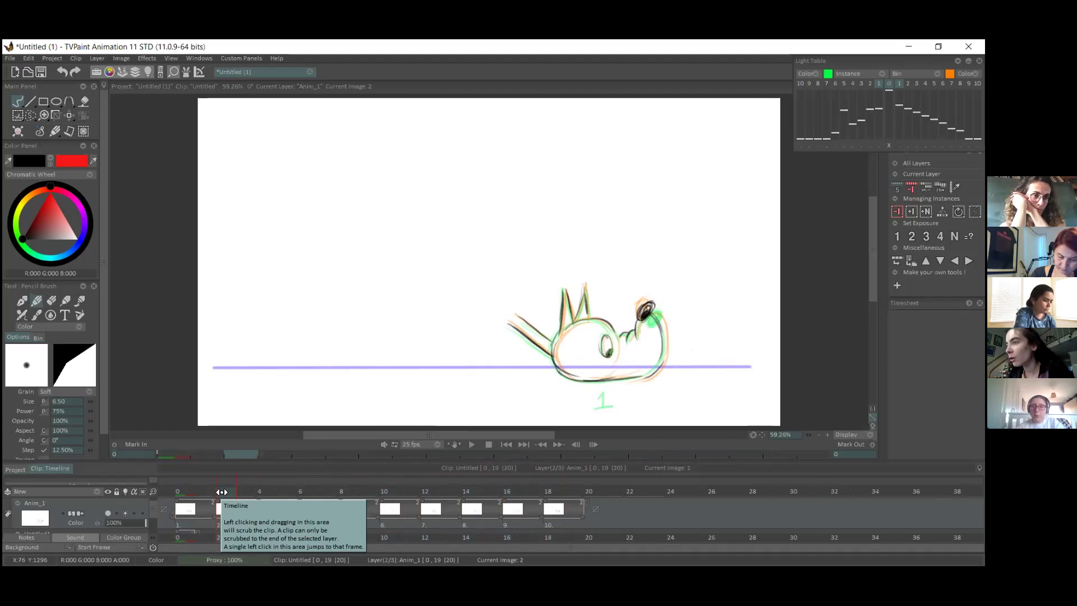
drag(257, 490, 400, 490)
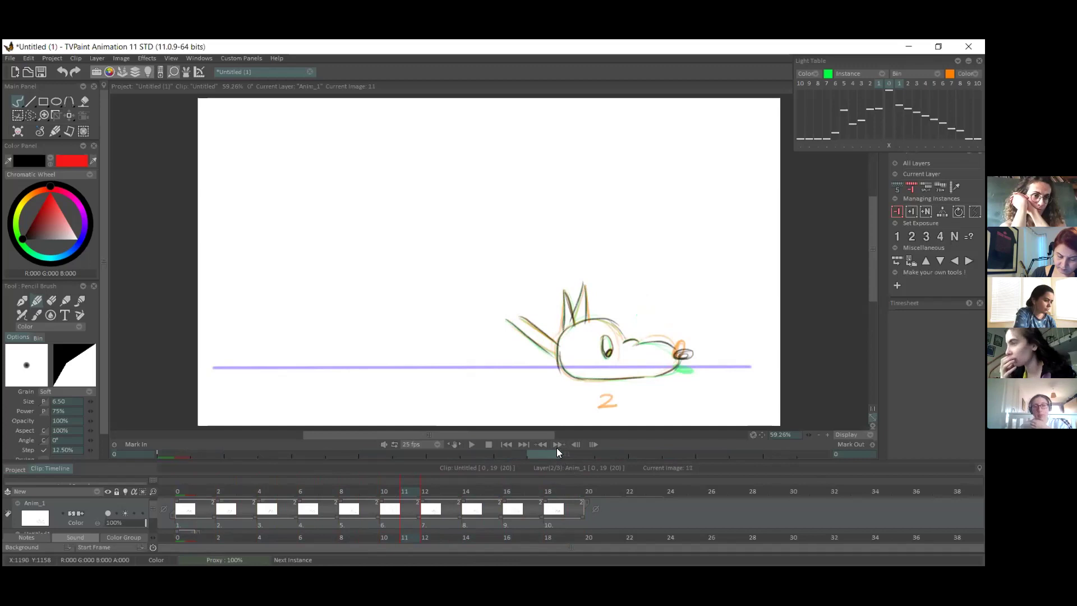
click(369, 490)
drag(370, 490, 385, 491)
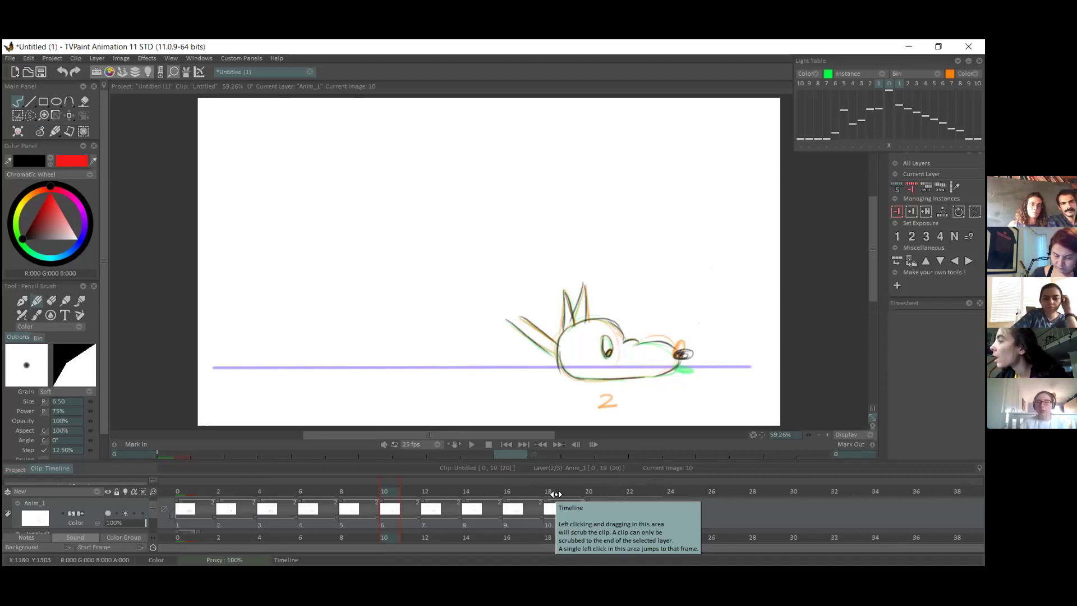
- Scrub through all ten images several times to review the complete head movement, ending on the first image
click(210, 492)
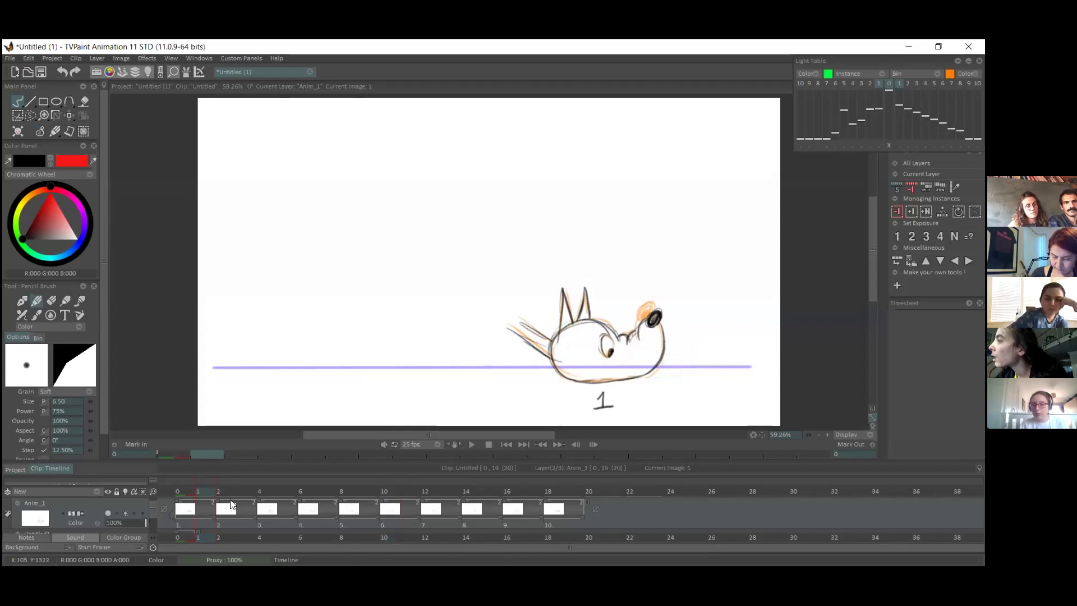
drag(309, 493, 566, 488)
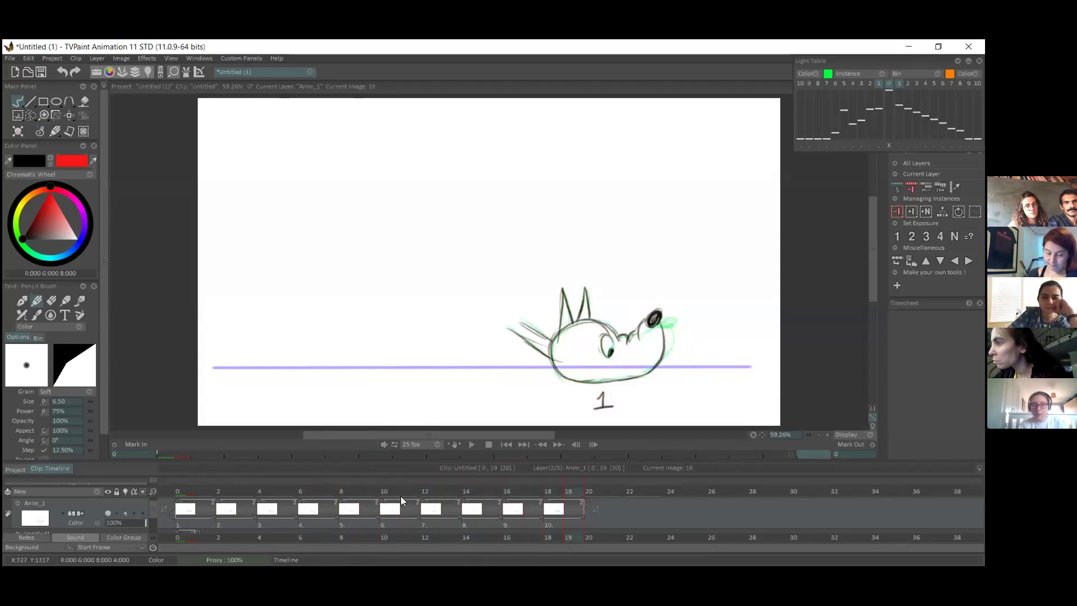
drag(203, 493, 387, 481)
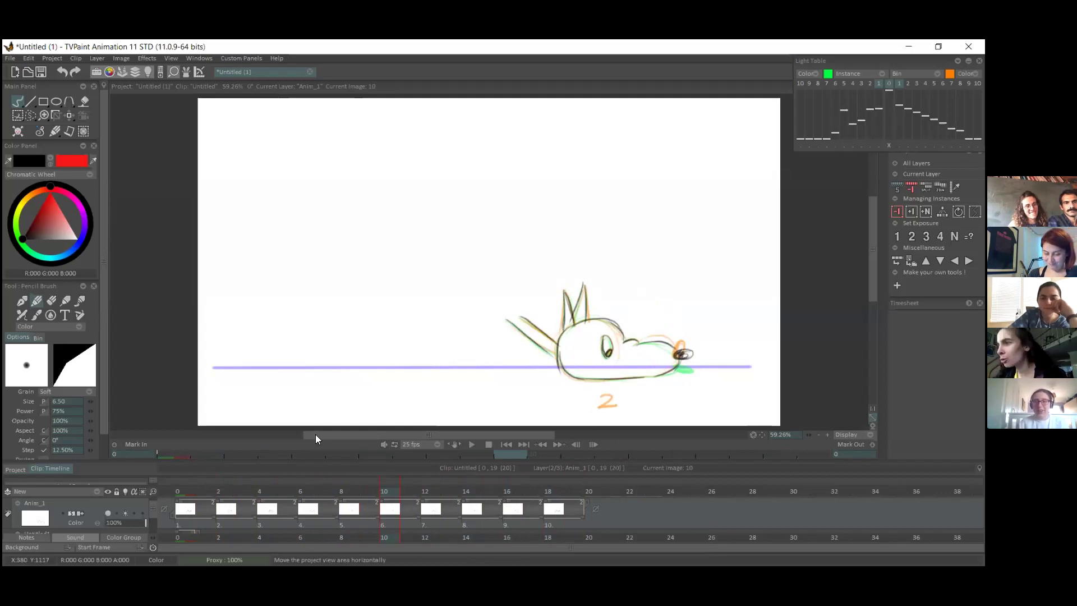
drag(182, 491, 459, 450)
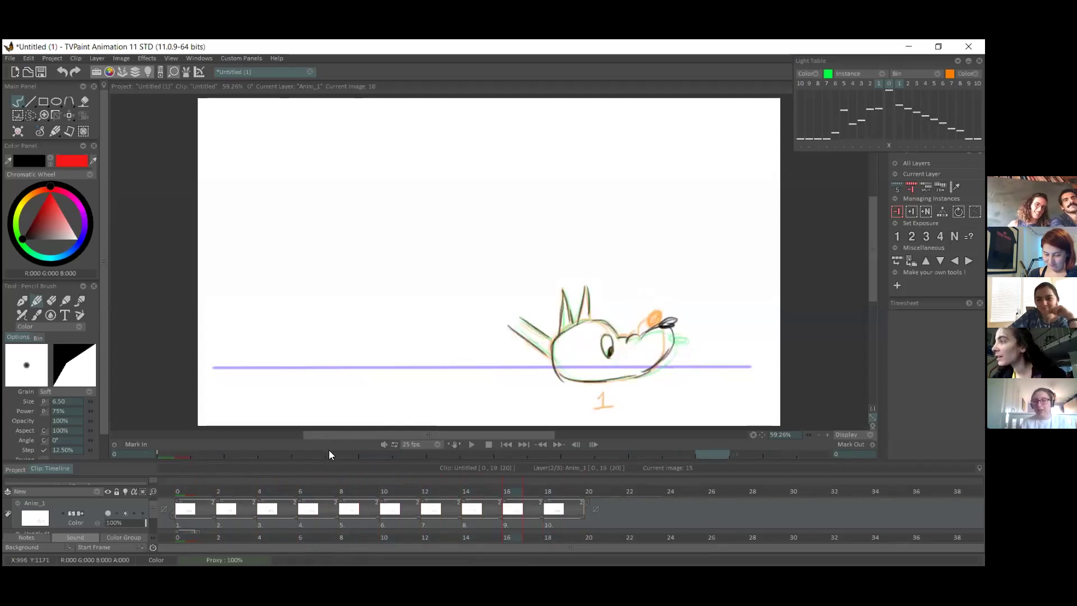
drag(183, 489, 213, 488)
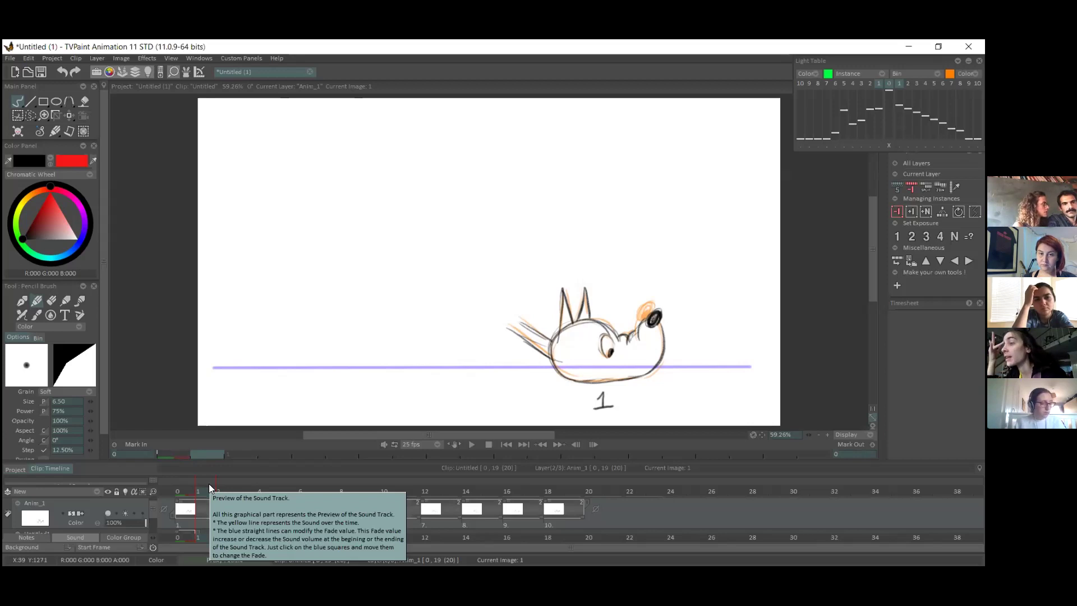
drag(197, 487, 384, 483)
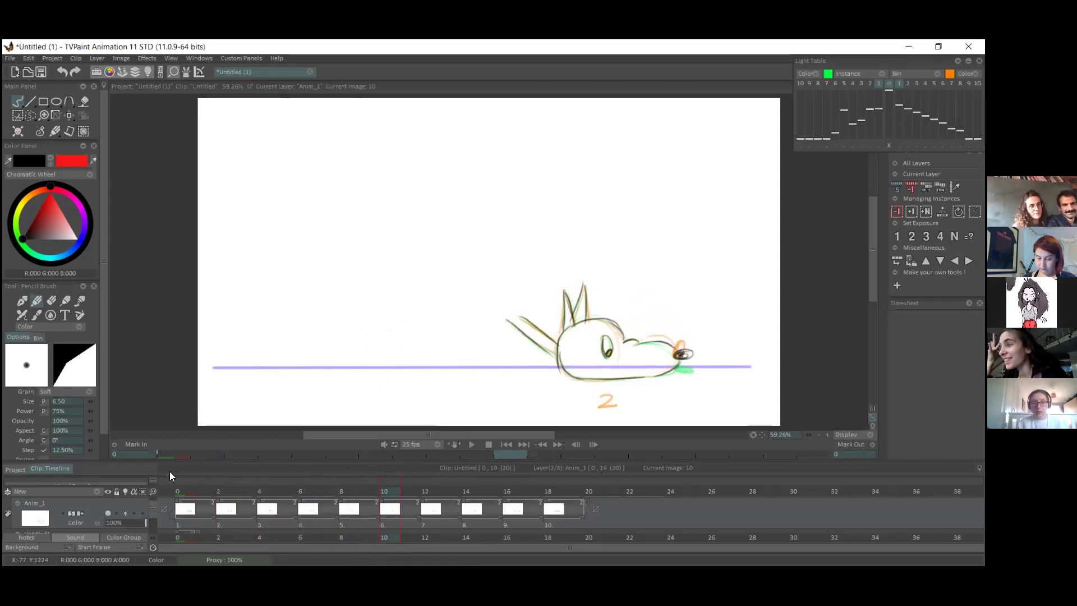
click(183, 494)
drag(154, 508, 155, 502)
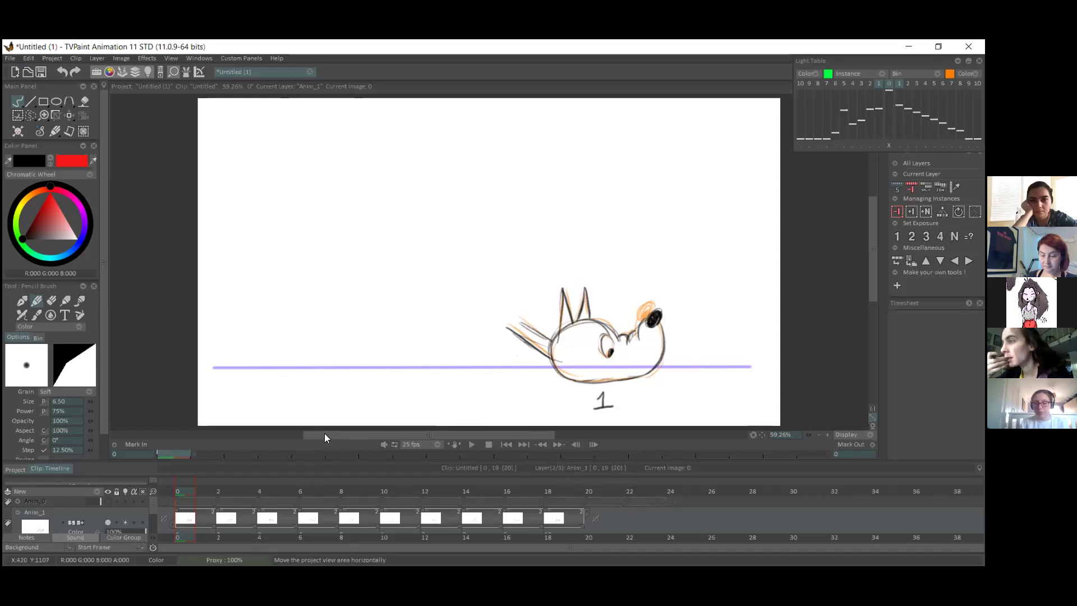
drag(329, 435, 336, 439)
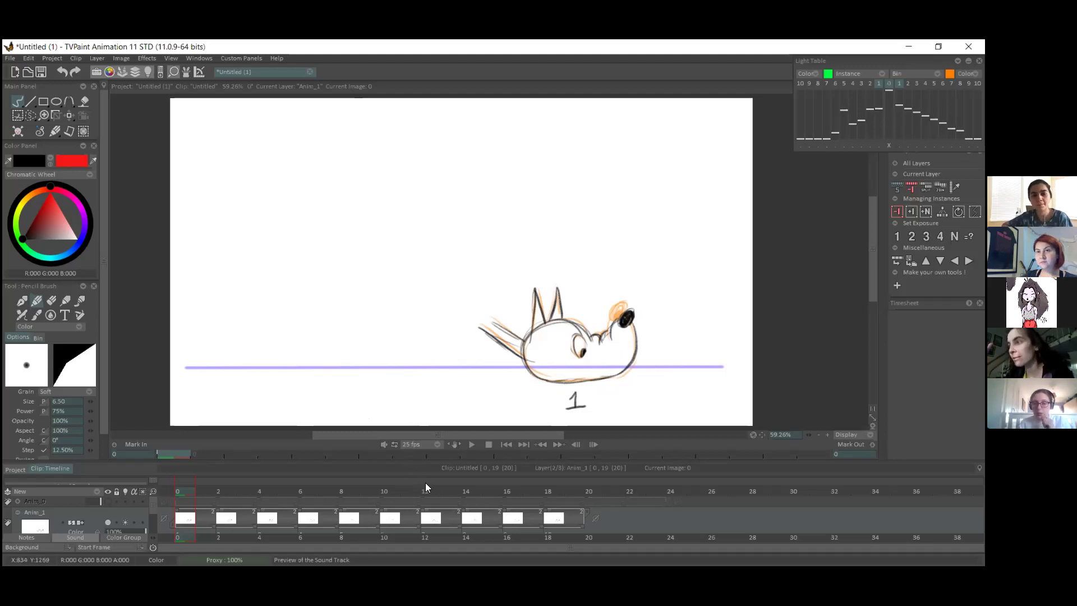
click(197, 487)
click(188, 486)
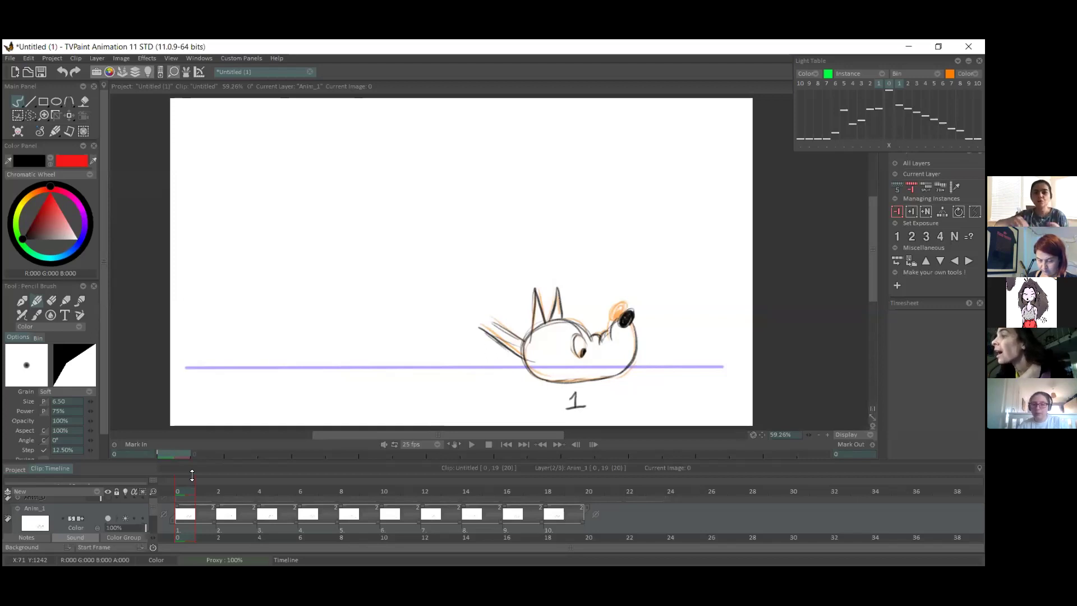
drag(522, 435, 521, 435)
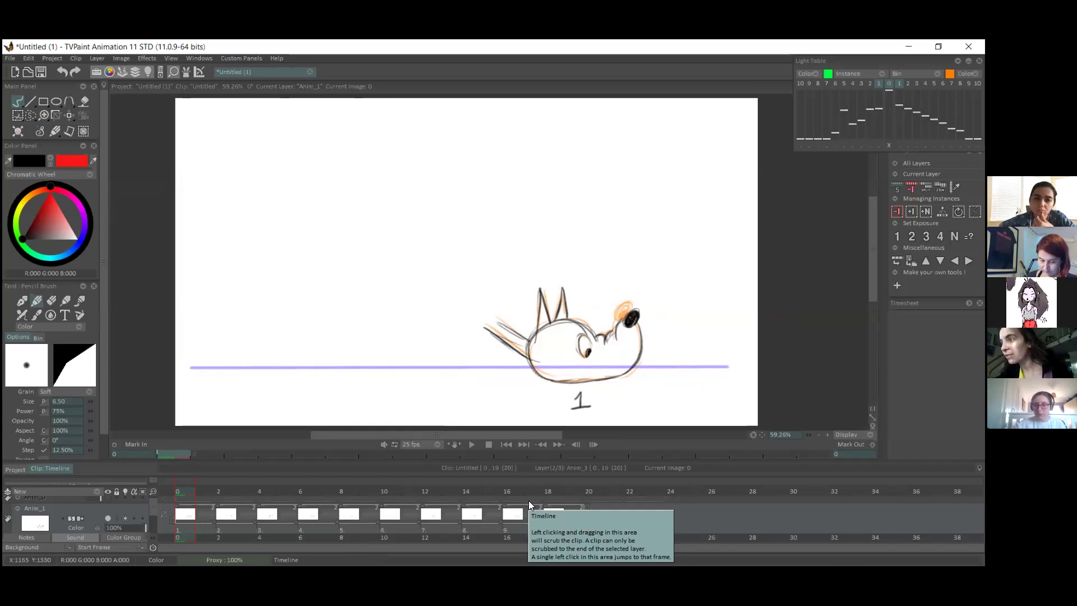
- Expand the Anim_0 layer in the timeline and make its walking dog drawings visible
drag(152, 508, 152, 503)
click(17, 502)
click(18, 531)
click(106, 511)
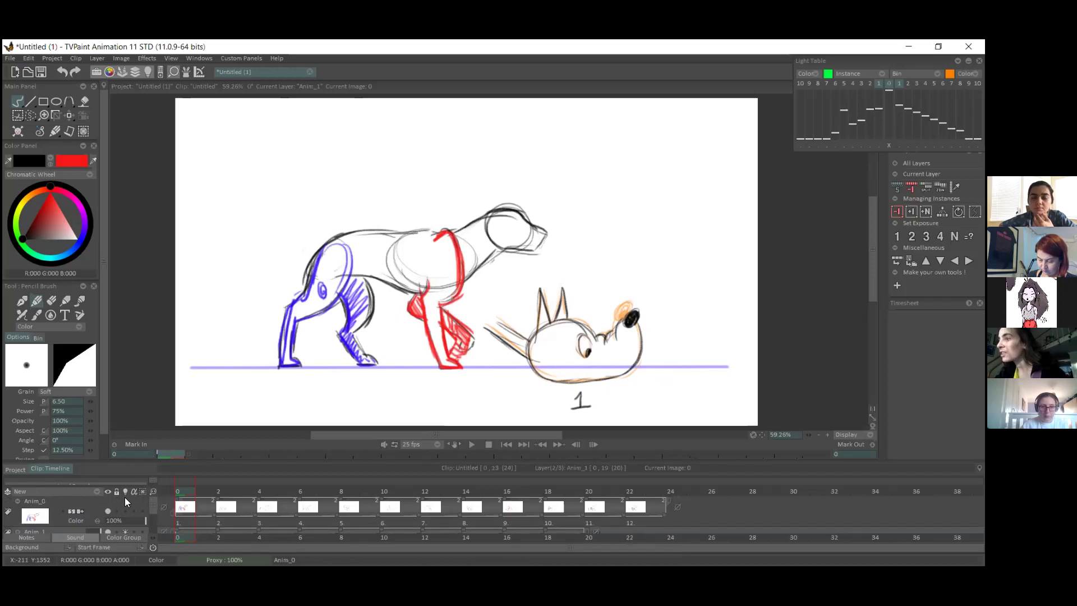
- Hide the Anim_1 layer and turn off its light table so only the walking dog is displayed
scroll(110, 509, down, 1)
click(109, 511)
scroll(152, 513, up, 1)
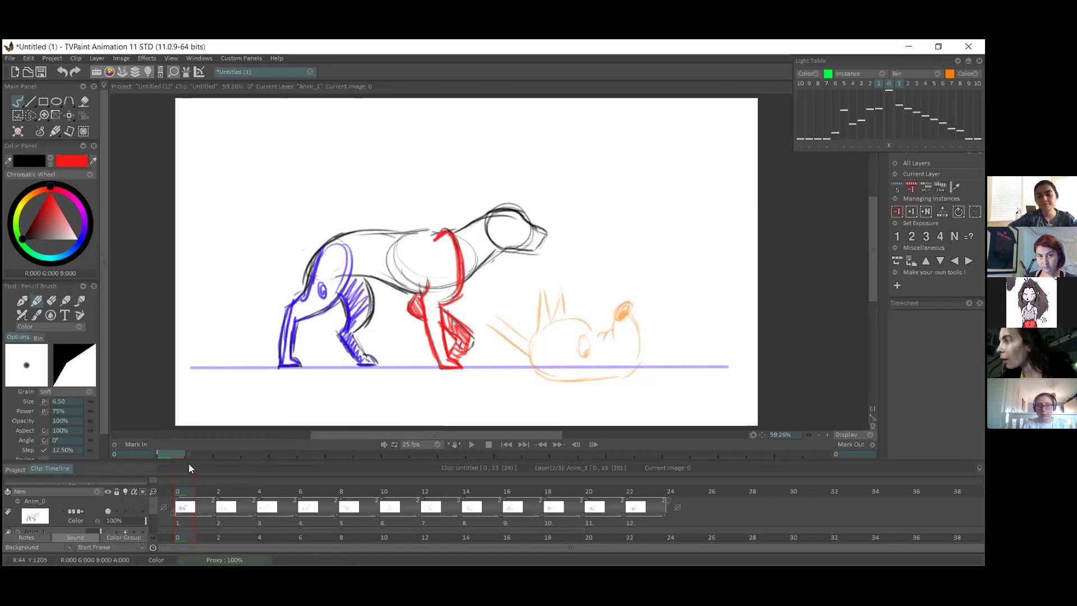
click(128, 530)
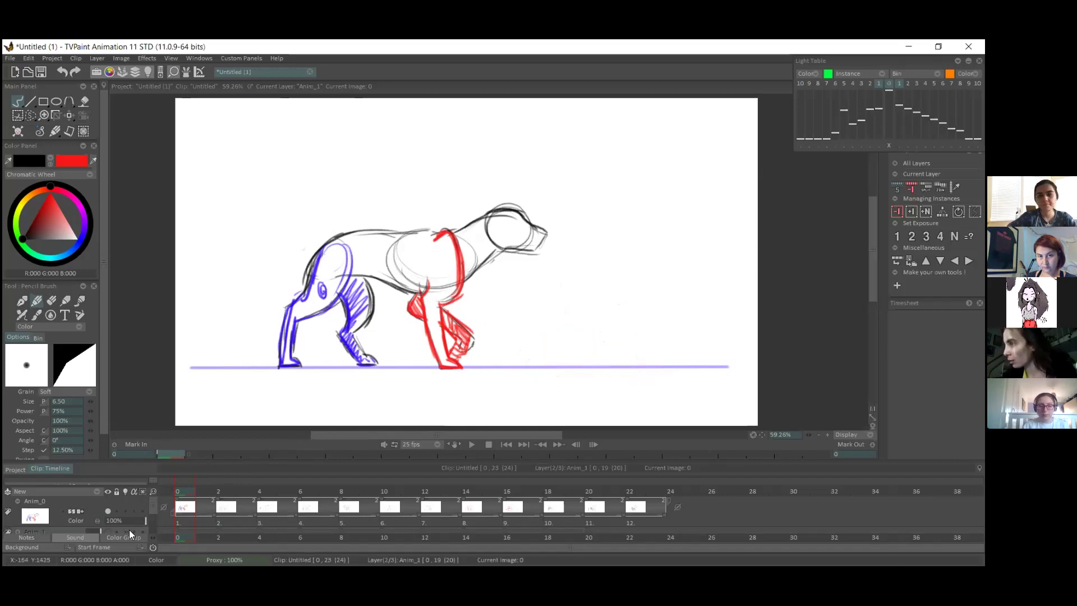
- Step between the first two drawings of the walking dog on Anim_0 to compare the poses
click(197, 486)
click(176, 492)
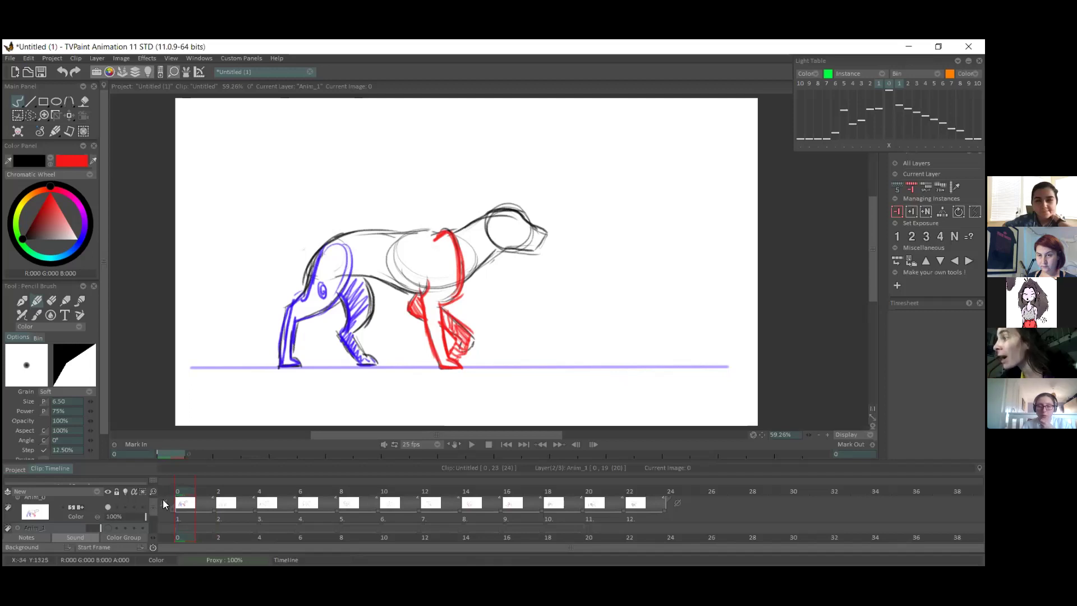
drag(153, 508, 154, 504)
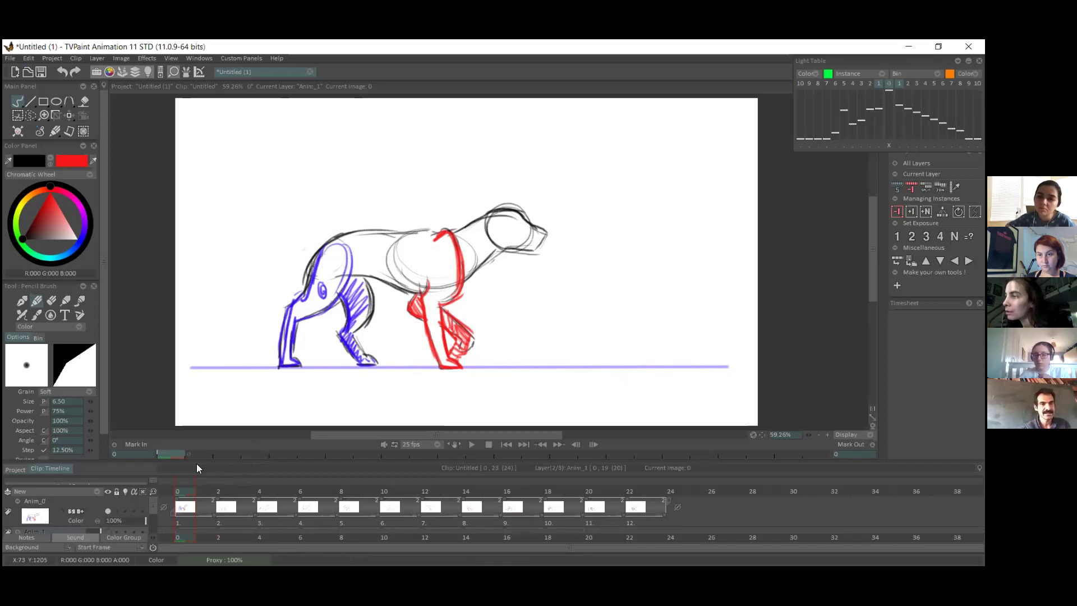
click(228, 494)
mouse_move(184, 492)
mouse_down()
mouse_move(226, 483)
mouse_move(178, 486)
mouse_up()
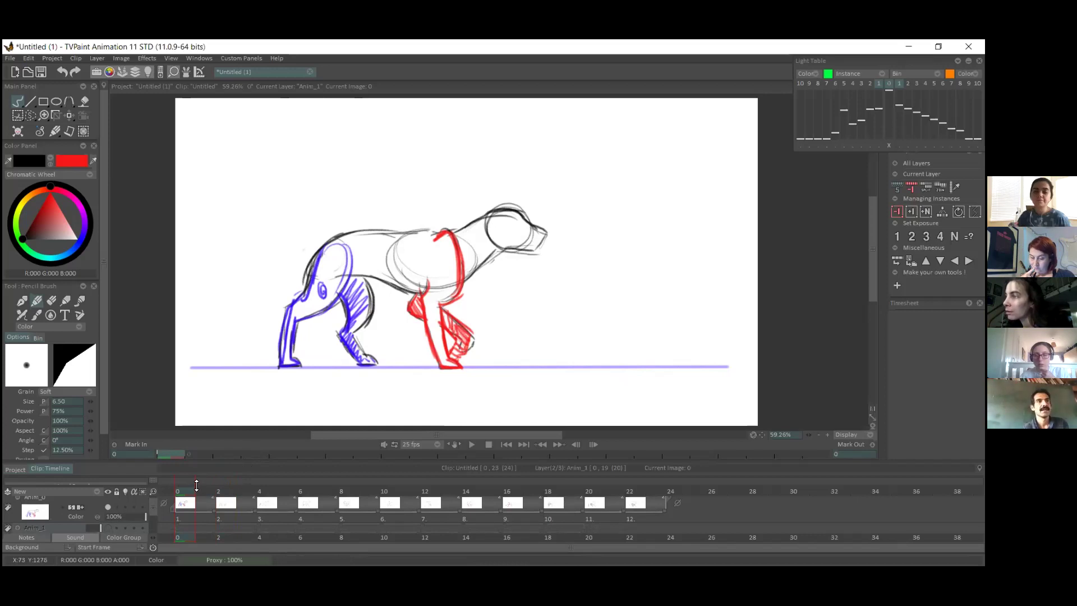
click(218, 485)
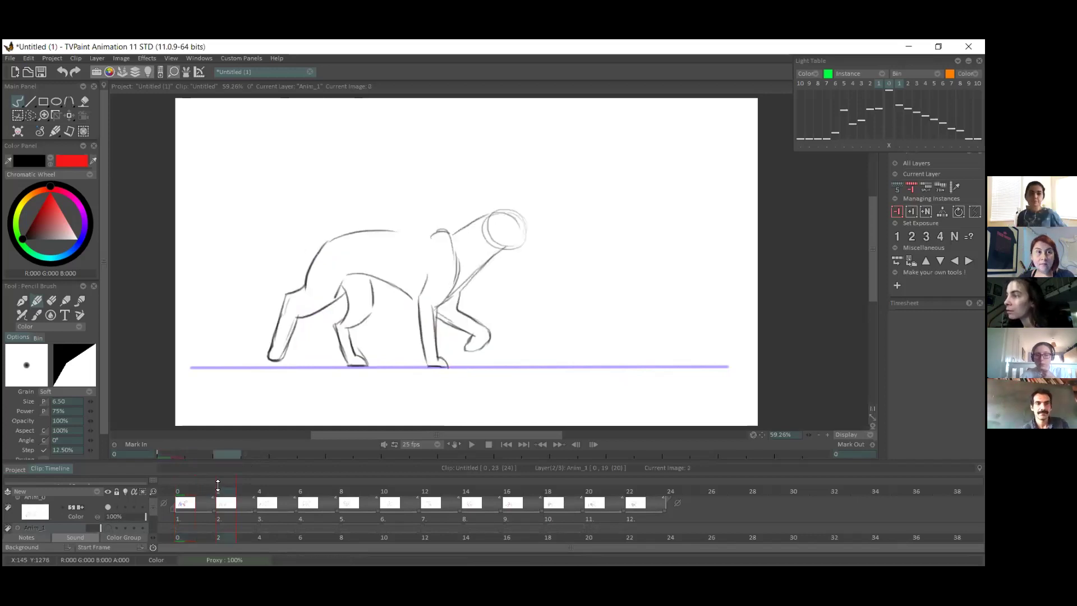
- Go to the second drawing on the Anim_0 layer and turn on the layer's light table
click(188, 485)
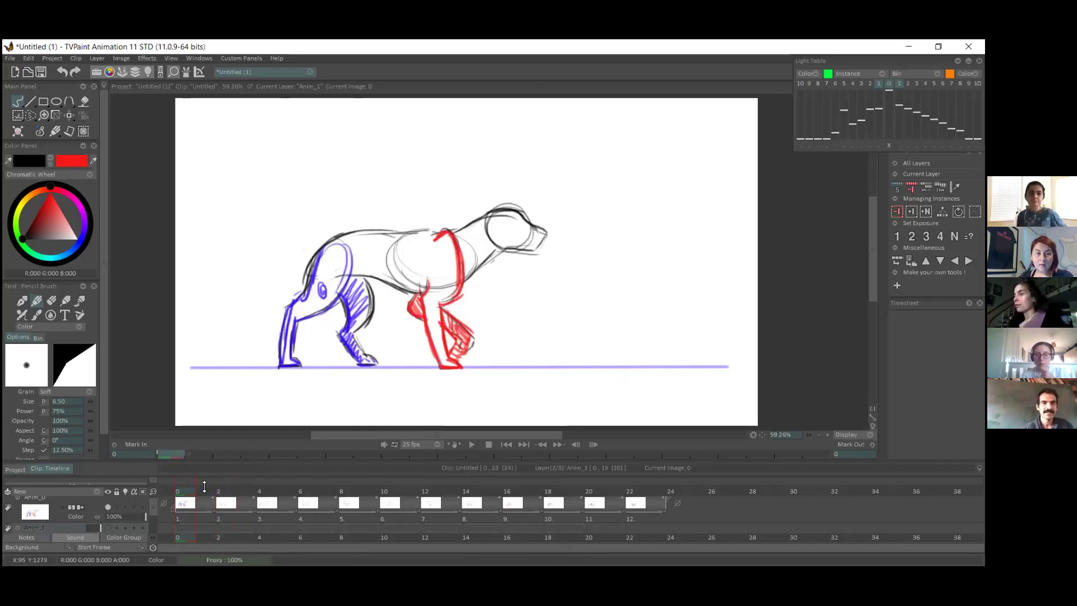
drag(153, 490, 152, 495)
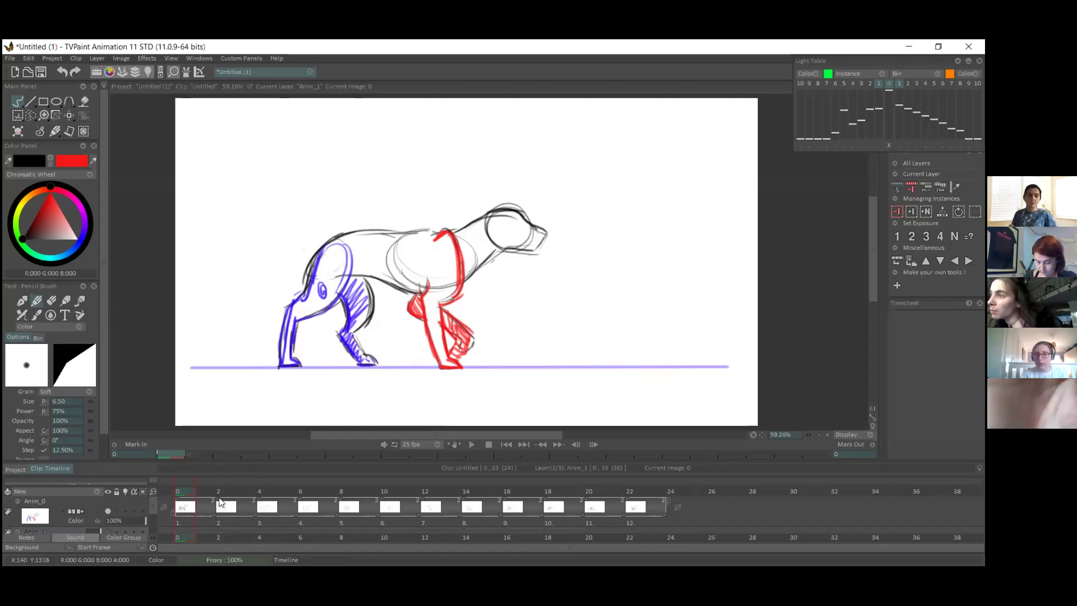
mouse_move(198, 486)
mouse_down()
mouse_move(730, 459)
mouse_move(197, 473)
mouse_up()
click(231, 512)
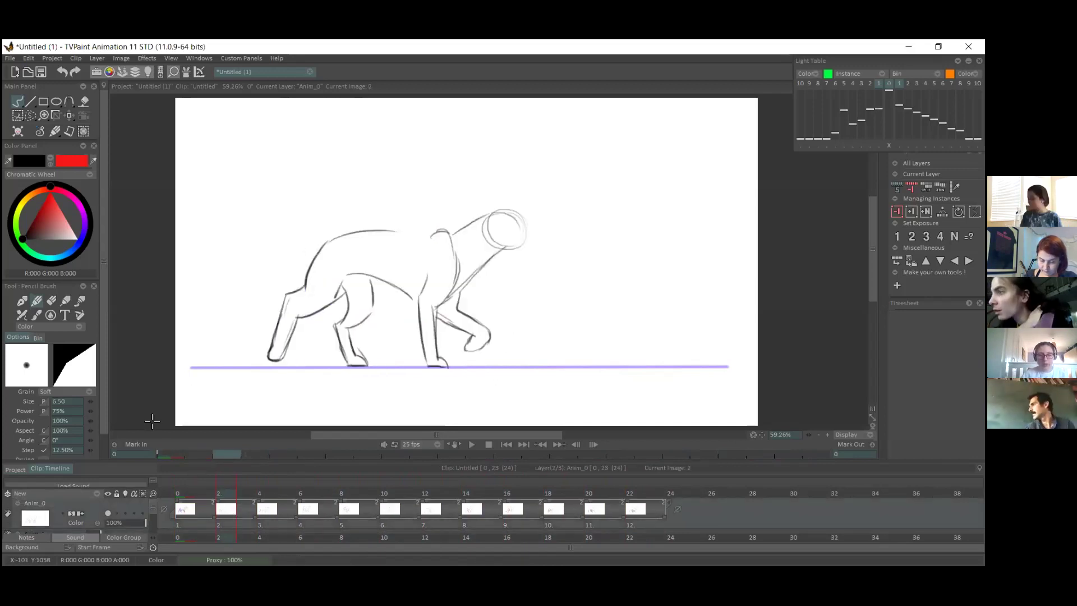
click(125, 513)
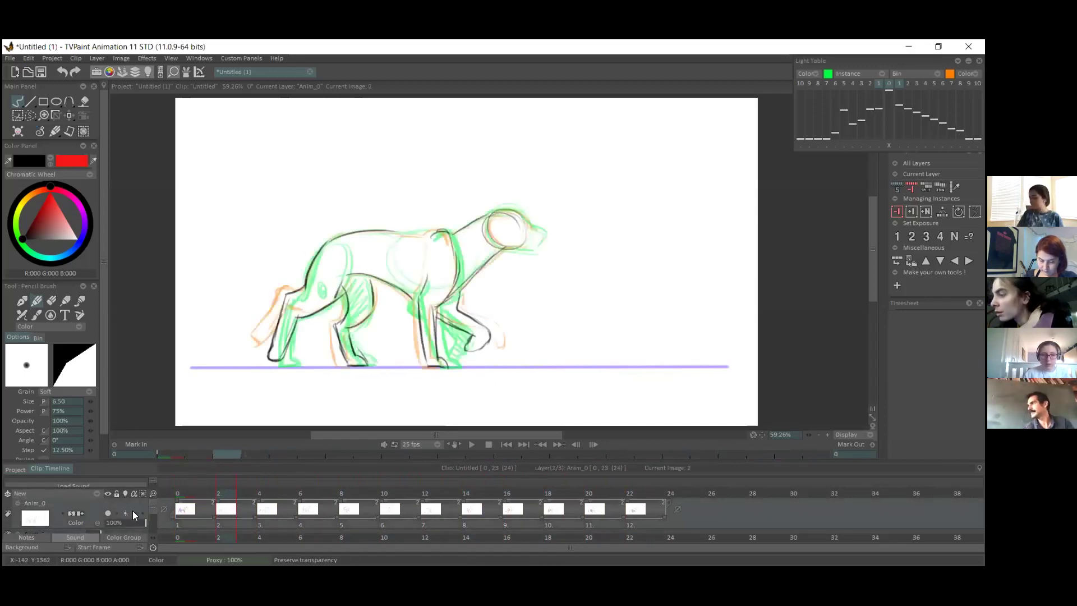
- Transform the second drawing 30 pixels to the right and shift the third drawing right to line up the planted feet
click(70, 117)
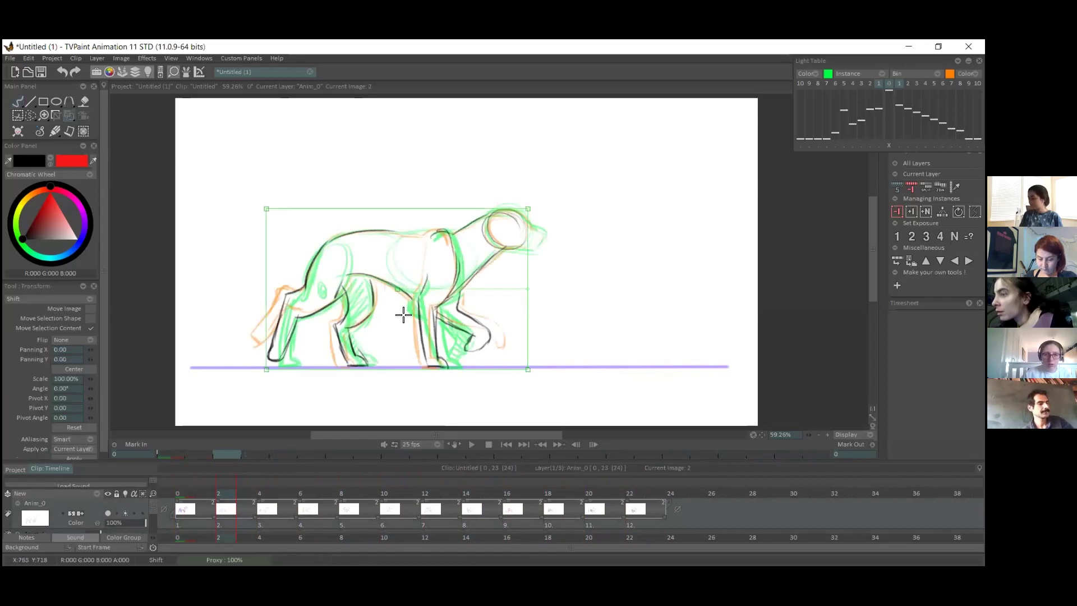
drag(461, 261, 471, 260)
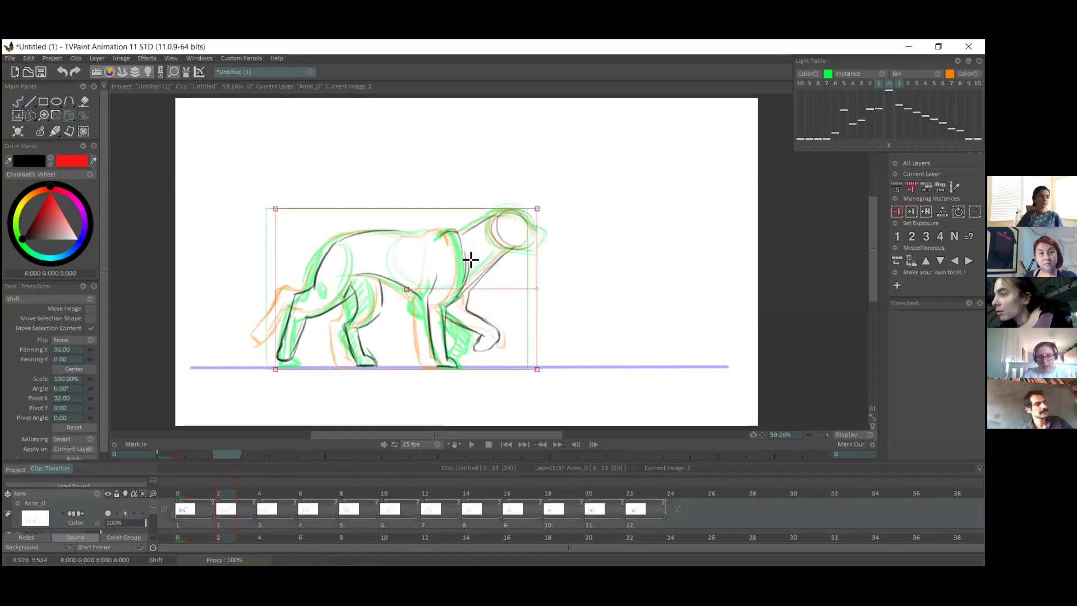
key(Return)
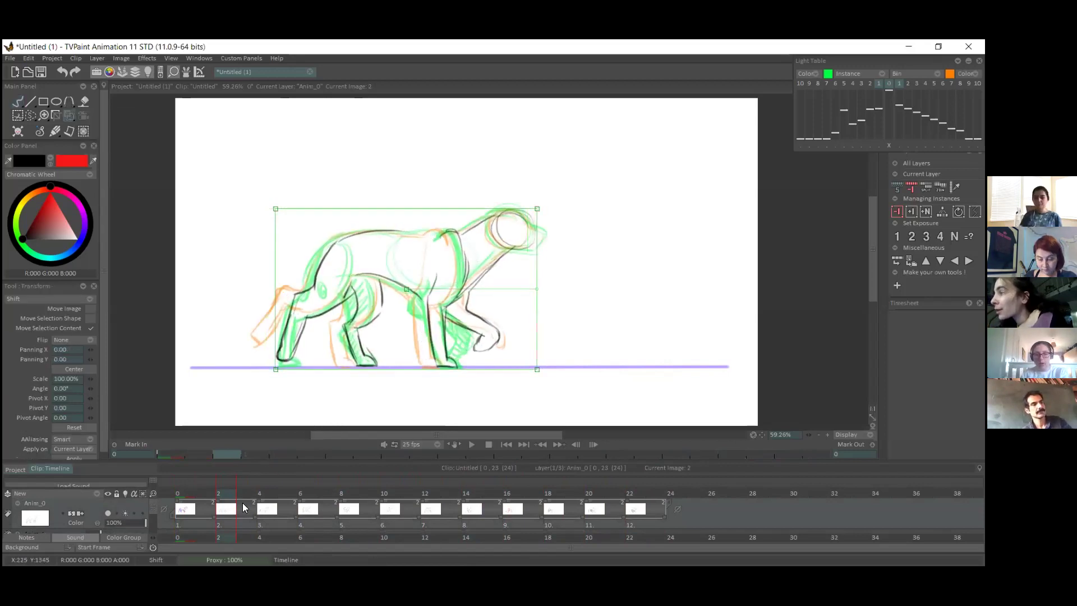
click(269, 522)
drag(391, 292, 411, 290)
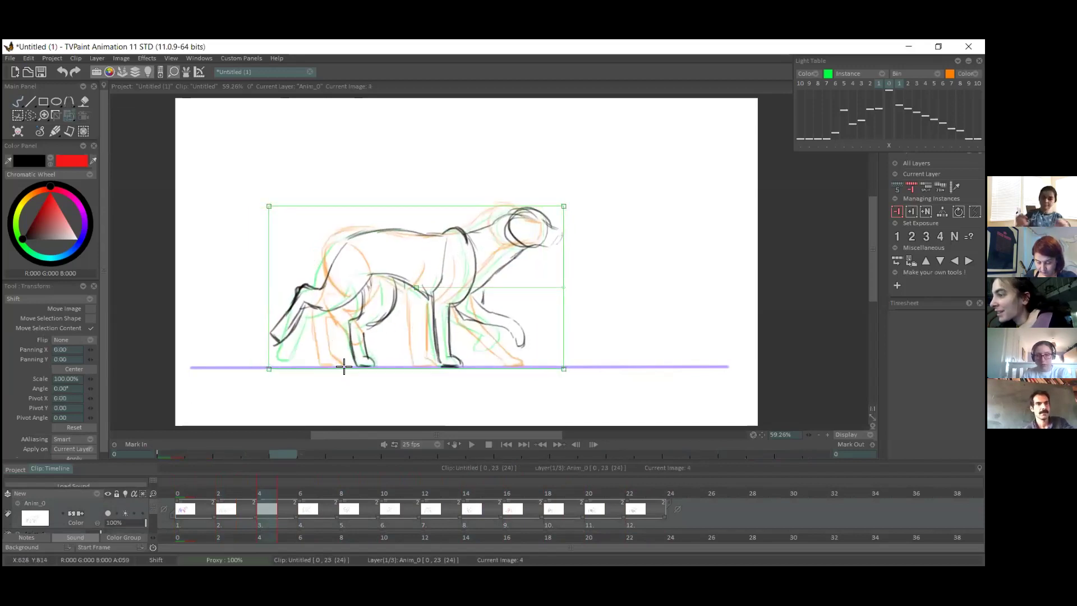
- Circle the planted hind paw in red with the freehand pencil on the first three walk drawings
click(186, 495)
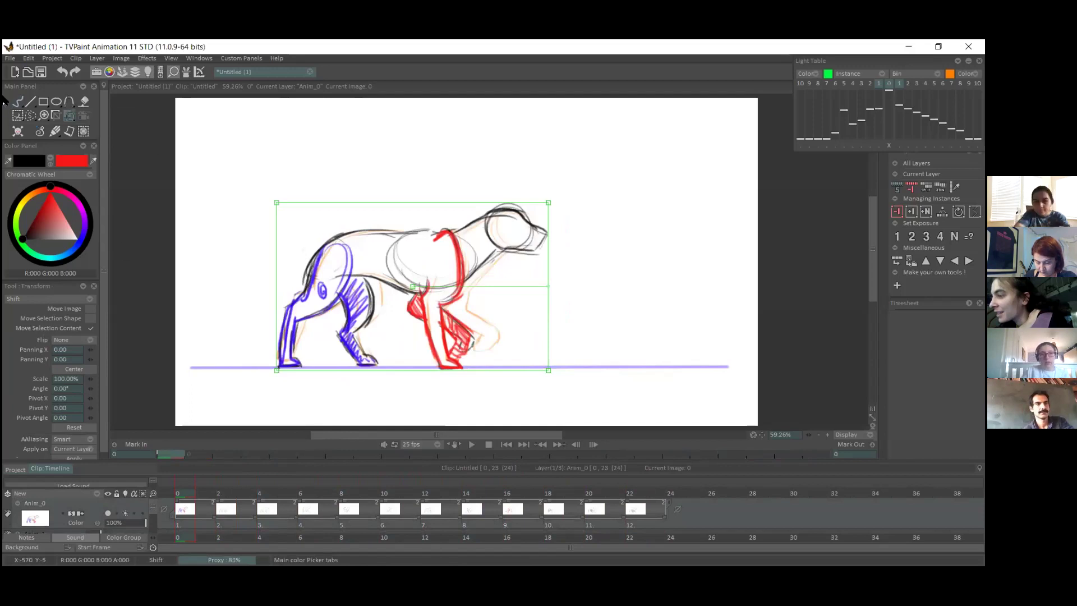
key(n)
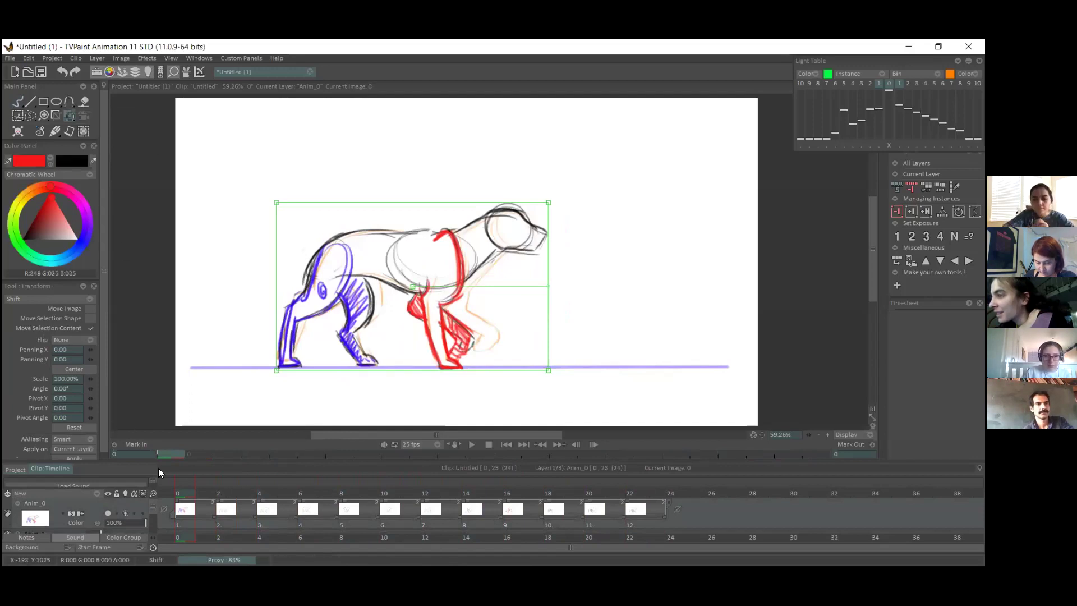
click(17, 99)
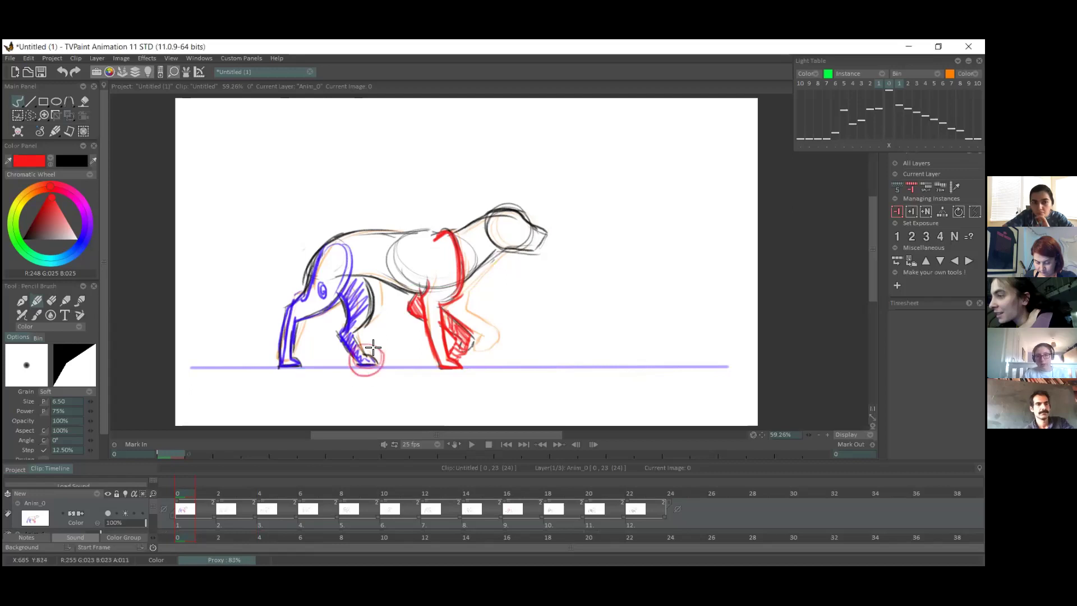
click(232, 522)
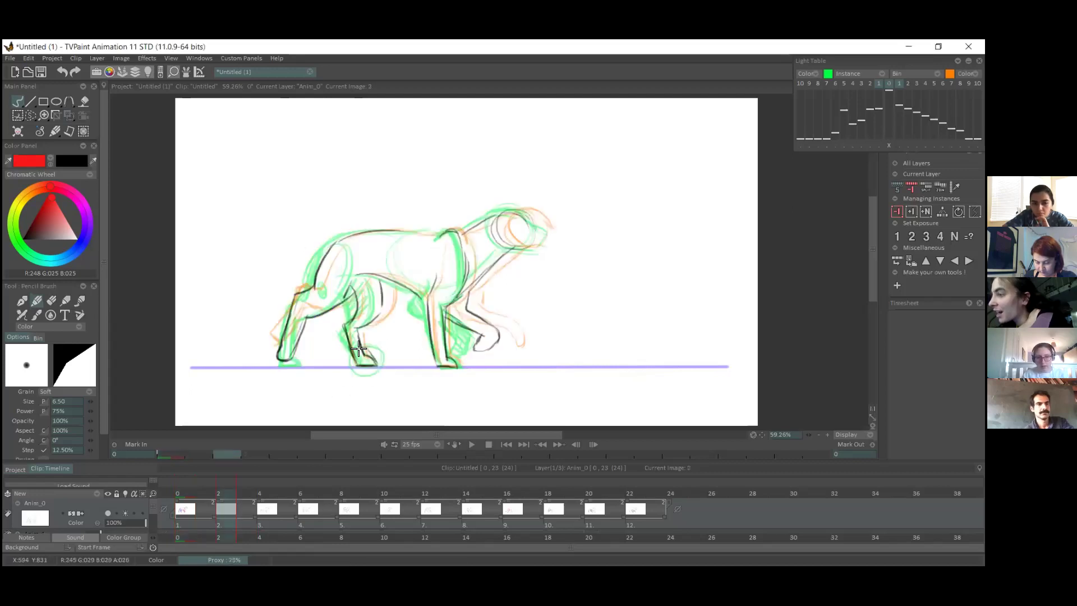
click(266, 510)
mouse_move(357, 349)
mouse_down()
mouse_move(378, 358)
mouse_move(362, 350)
mouse_up()
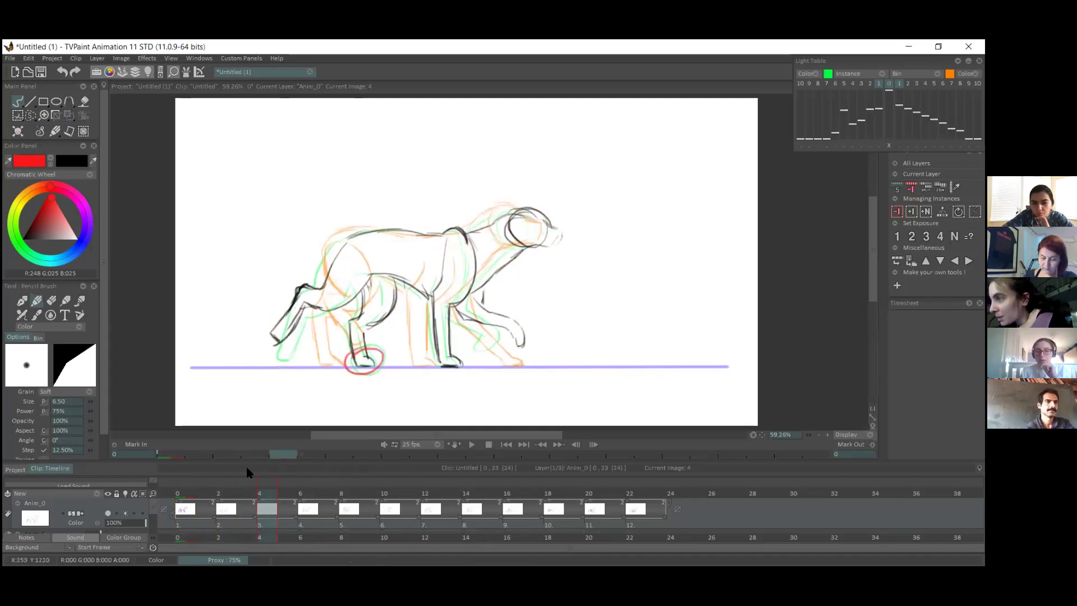
- Move the fourth drawing to the right so its planted hind paw sits in the circled foot position
drag(191, 493, 303, 481)
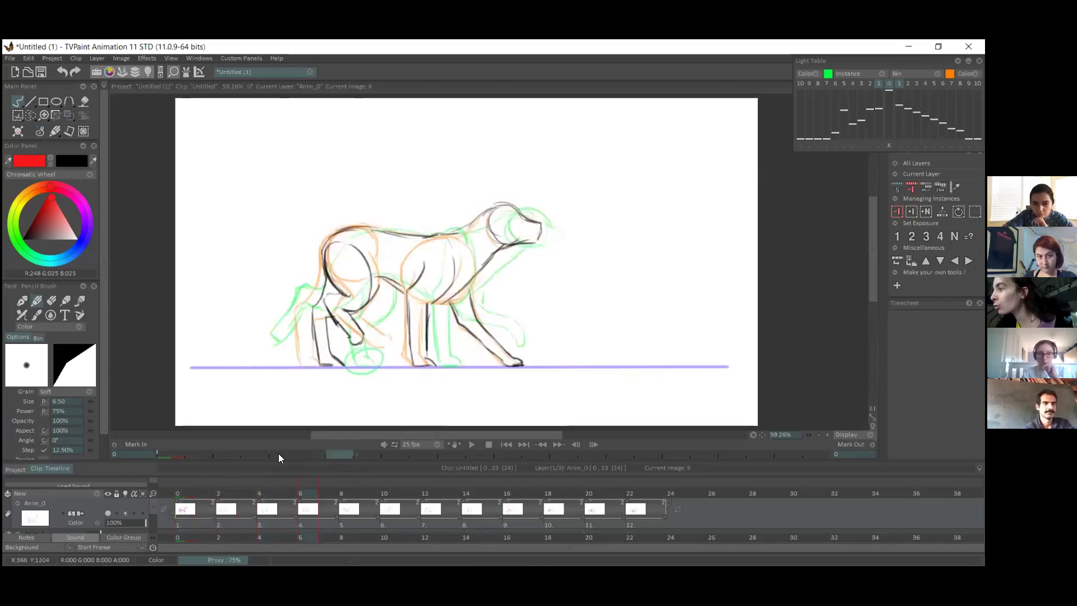
click(55, 115)
drag(473, 261, 500, 260)
key(Return)
- Scrub back and forth through the first four walk drawings to examine the planted paw's alignment, with the freehand tool reactivated
drag(208, 487, 267, 445)
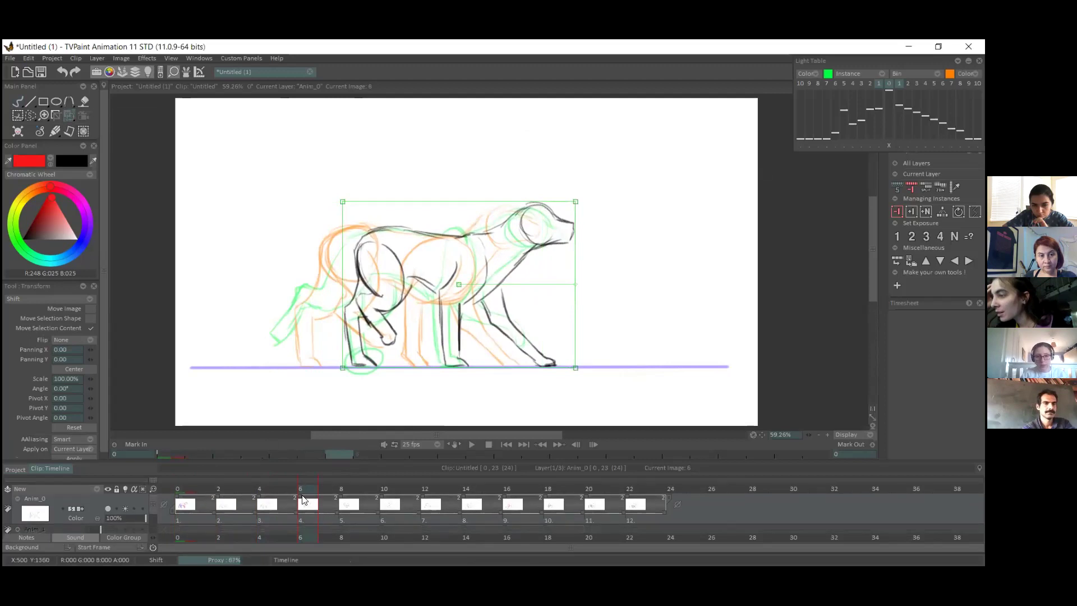
drag(216, 484, 322, 478)
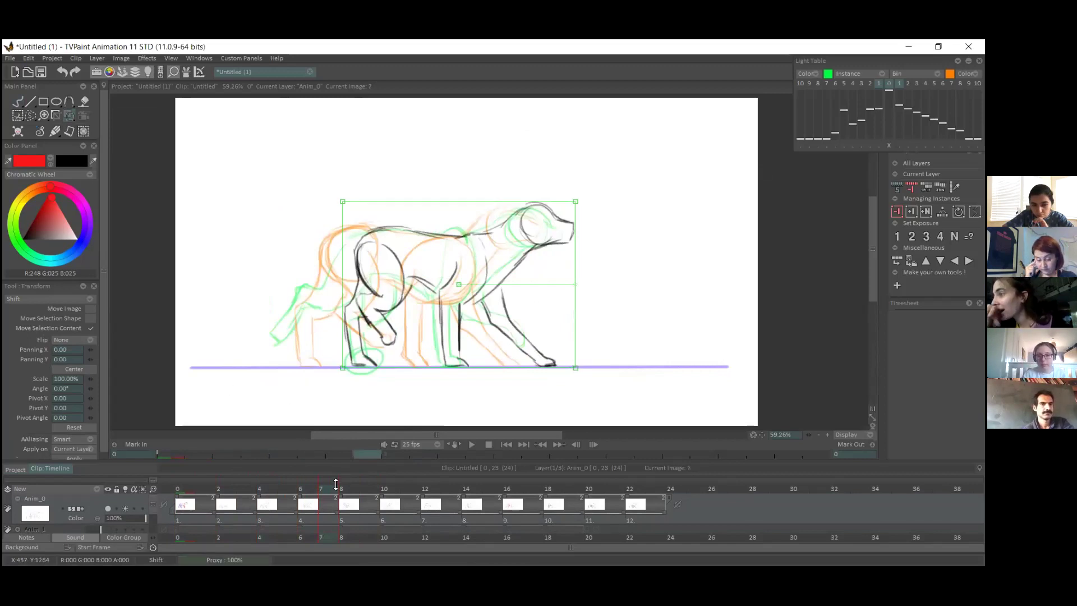
mouse_move(296, 489)
mouse_down()
mouse_move(306, 488)
mouse_move(193, 485)
mouse_move(298, 477)
mouse_move(193, 478)
mouse_move(230, 470)
mouse_up()
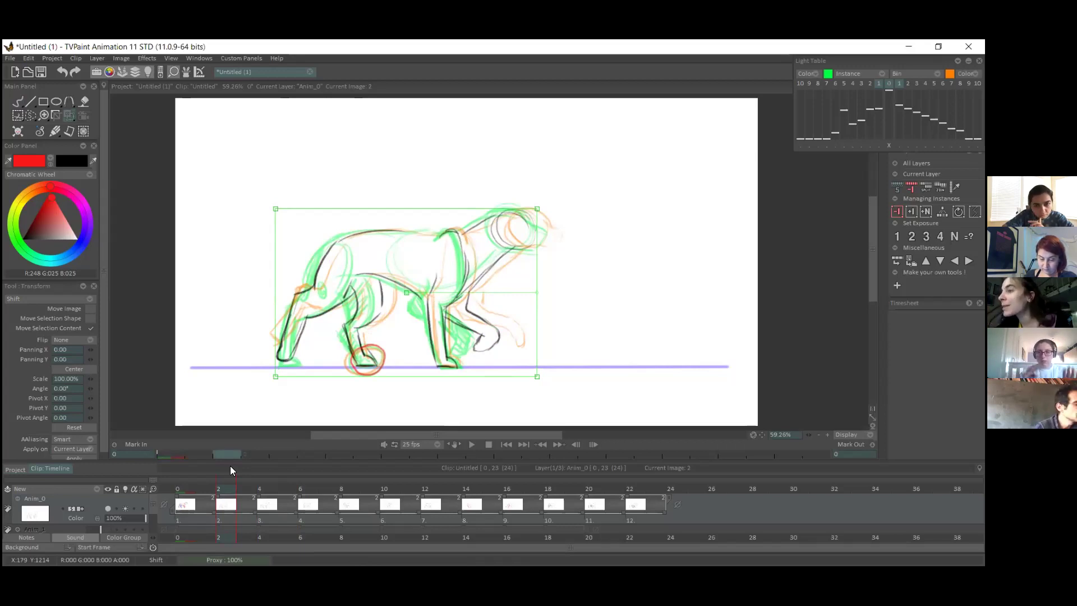
click(18, 102)
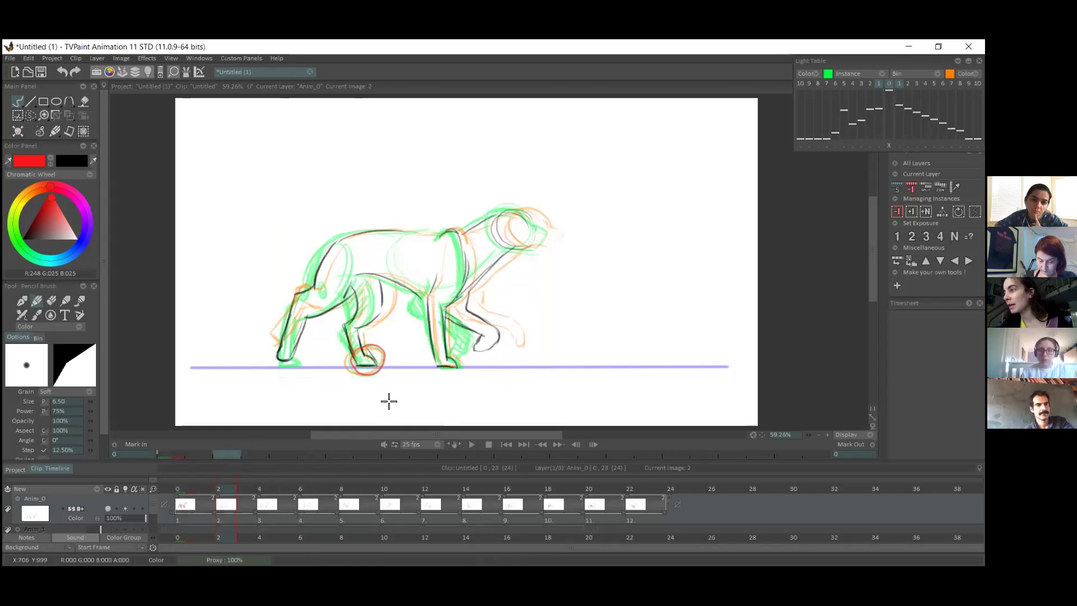
drag(265, 484, 266, 482)
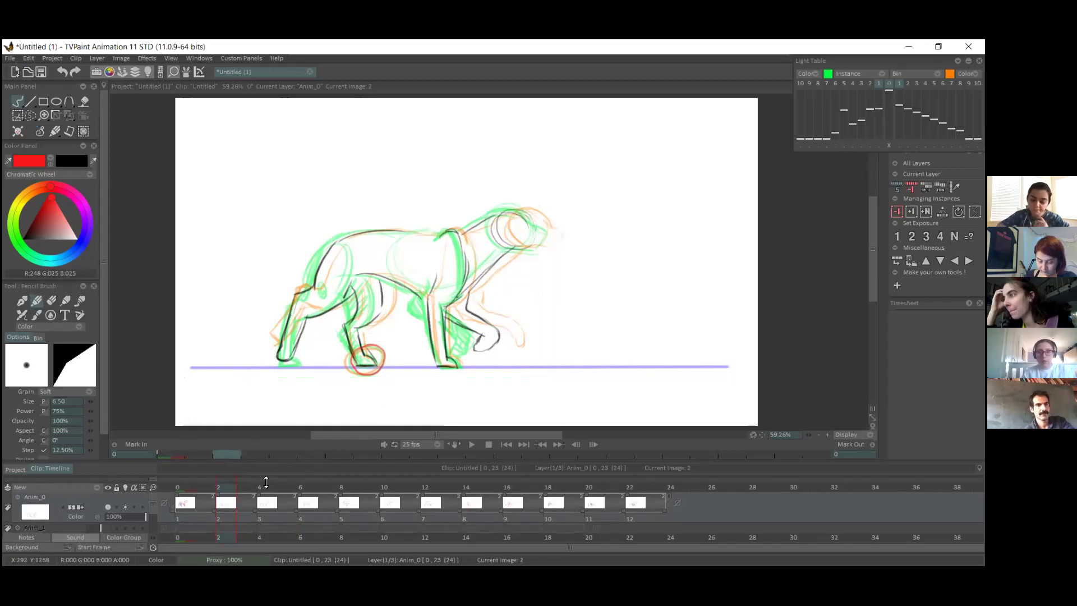
click(267, 502)
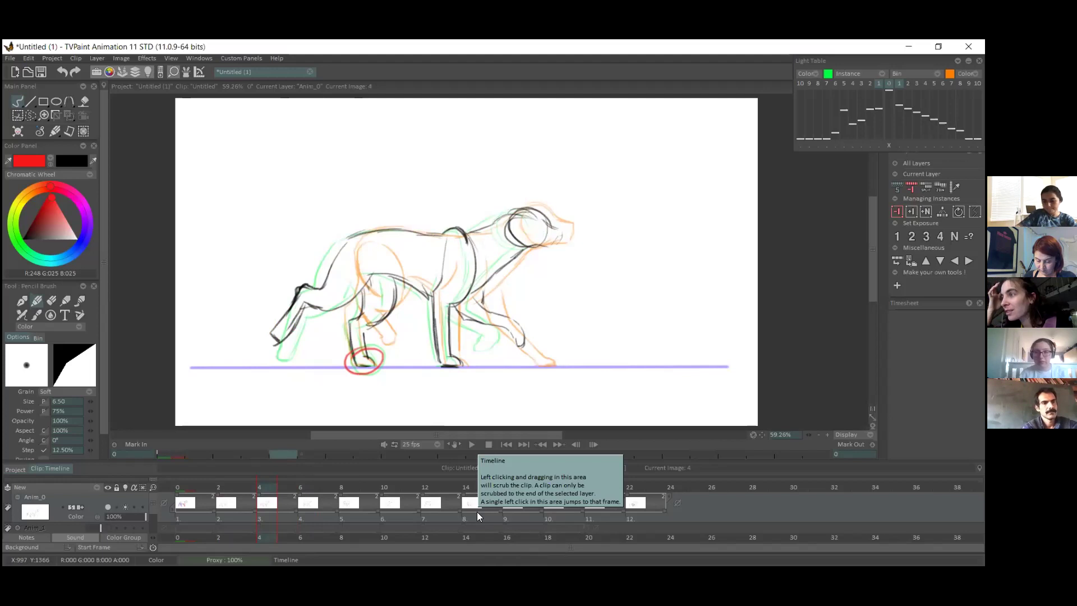
drag(283, 454, 195, 453)
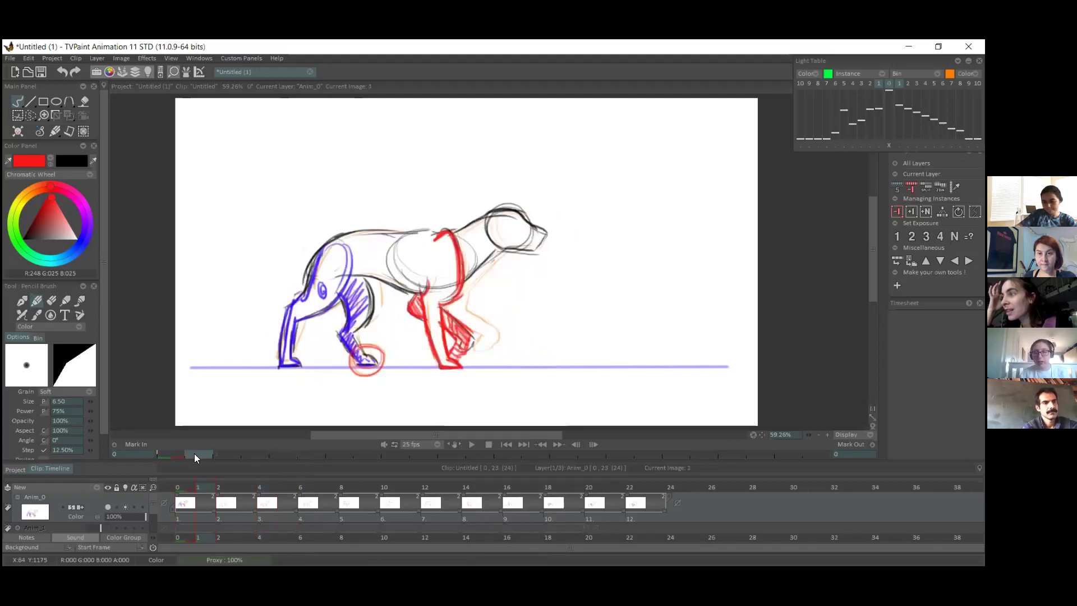